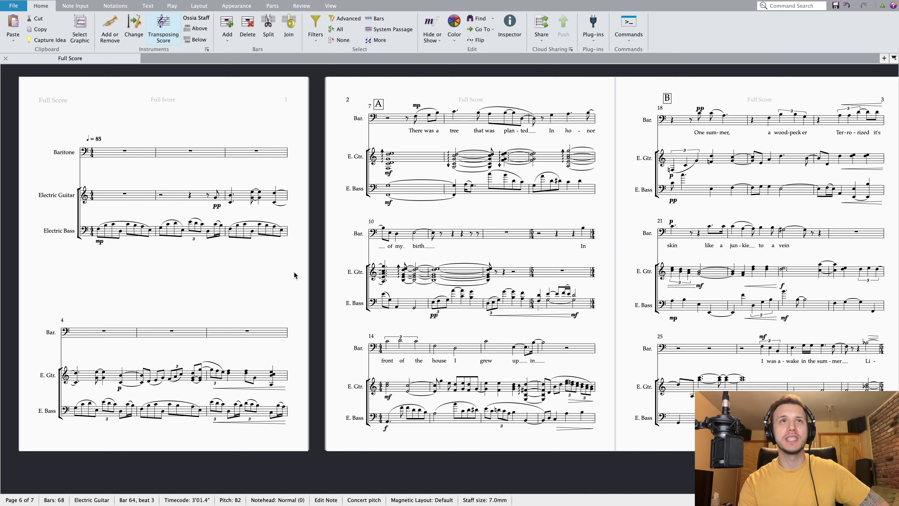
# Look through the whole score from page 1 to page 7 and return to the first page
pyautogui.scroll(1, 332, 285)
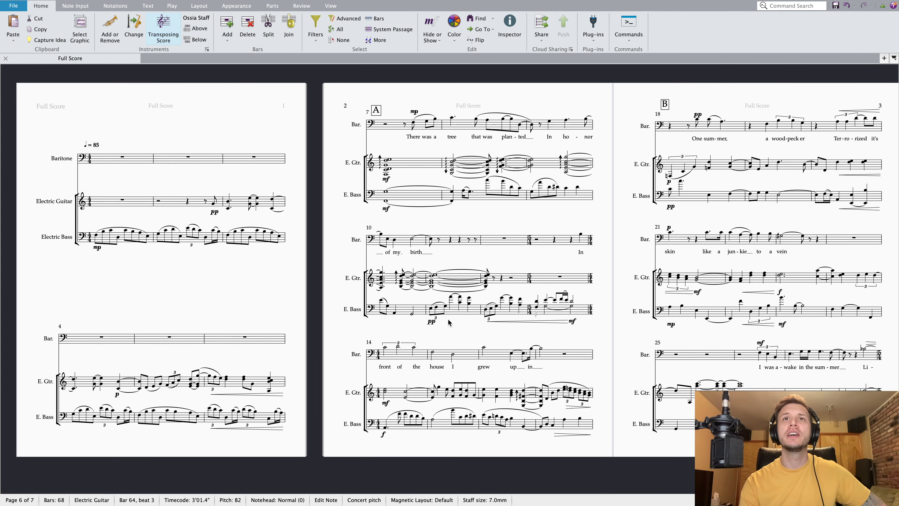
pyautogui.hscroll(1, 616, 322)
pyautogui.hscroll(6, 616, 322)
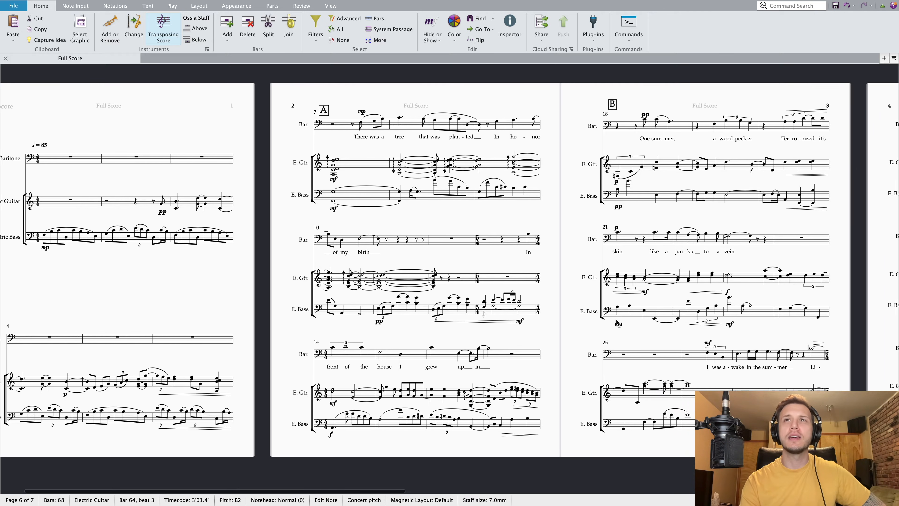
pyautogui.hscroll(6, 616, 322)
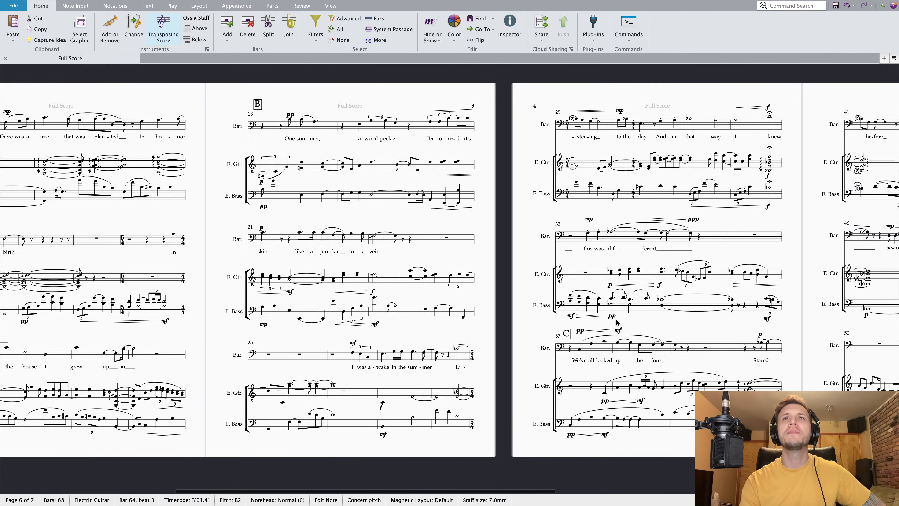
pyautogui.hscroll(8, 676, 328)
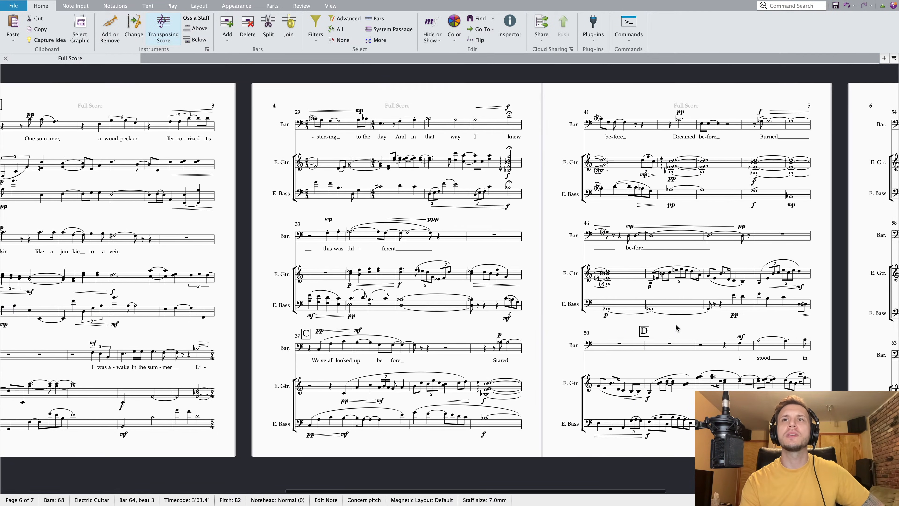
pyautogui.hscroll(3, 675, 326)
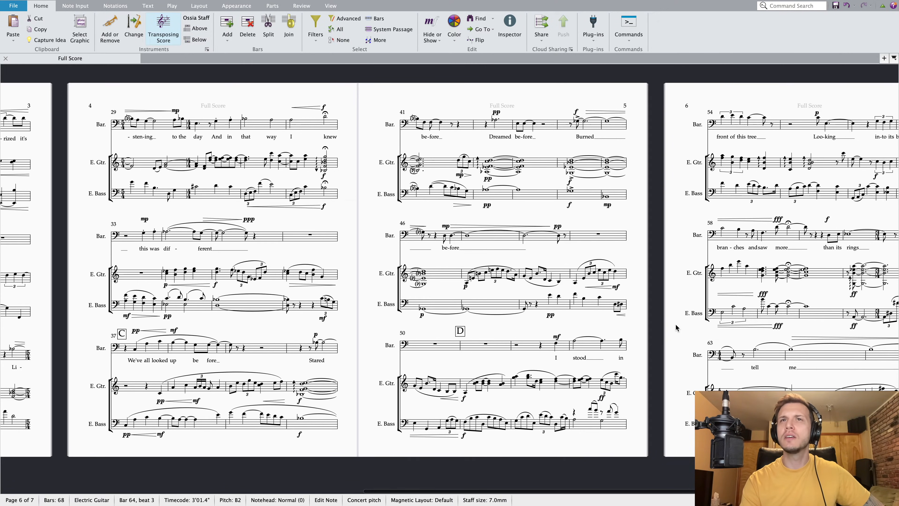
pyautogui.hscroll(2, 676, 327)
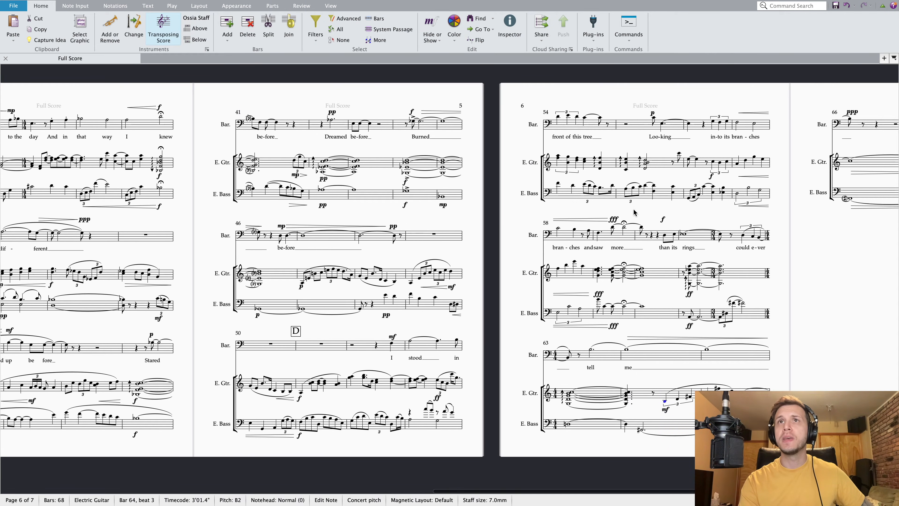
pyautogui.hscroll(7, 633, 212)
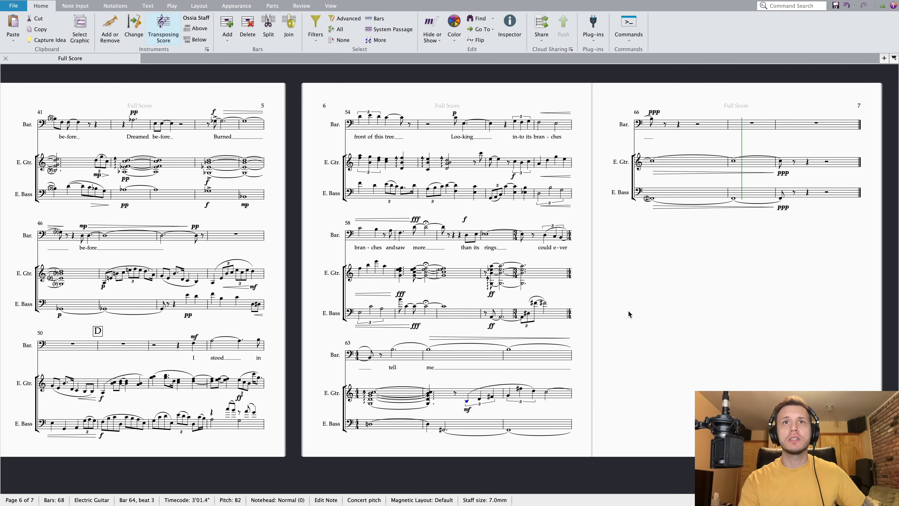
pyautogui.hotkey('ctrl', 'Home')
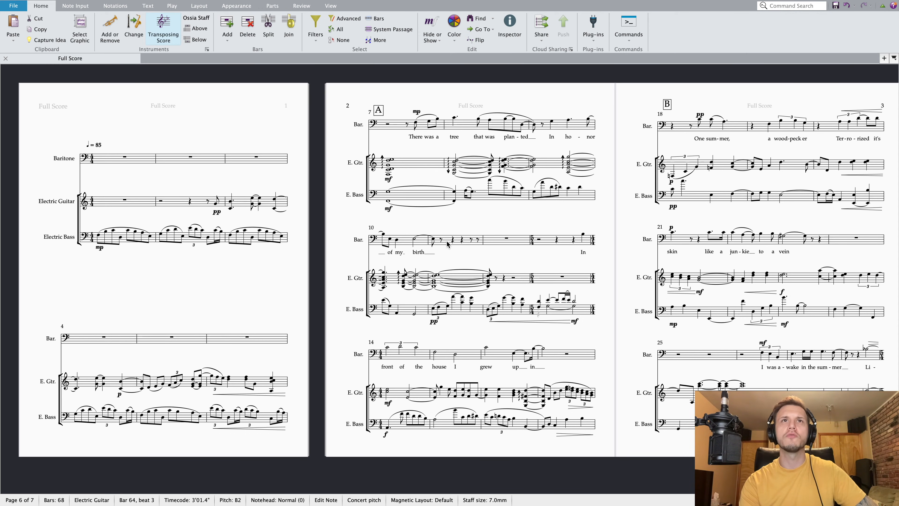
# Combine the rests in the second half of the Baritone's bar 11 into one half rest on beat 3
pyautogui.click(460, 243)
pyautogui.click(462, 239)
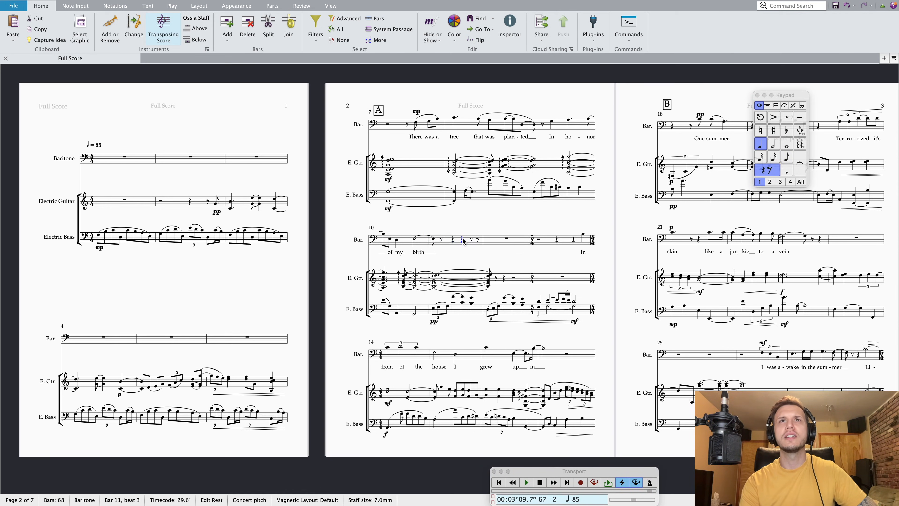
pyautogui.click(773, 144)
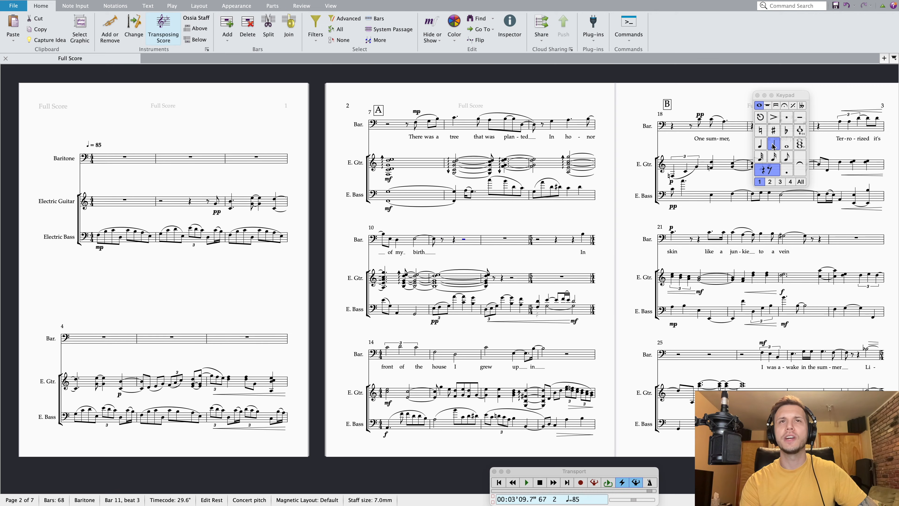
pyautogui.click(454, 253)
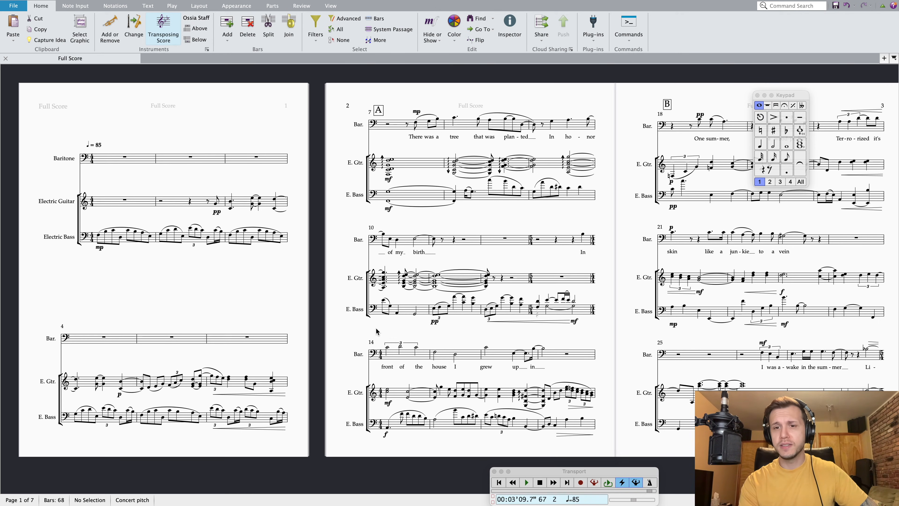
# Play the score back from the first Electric Bass note in bar 1 and stop playback at bar 67
pyautogui.click(99, 234)
pyautogui.press('p')
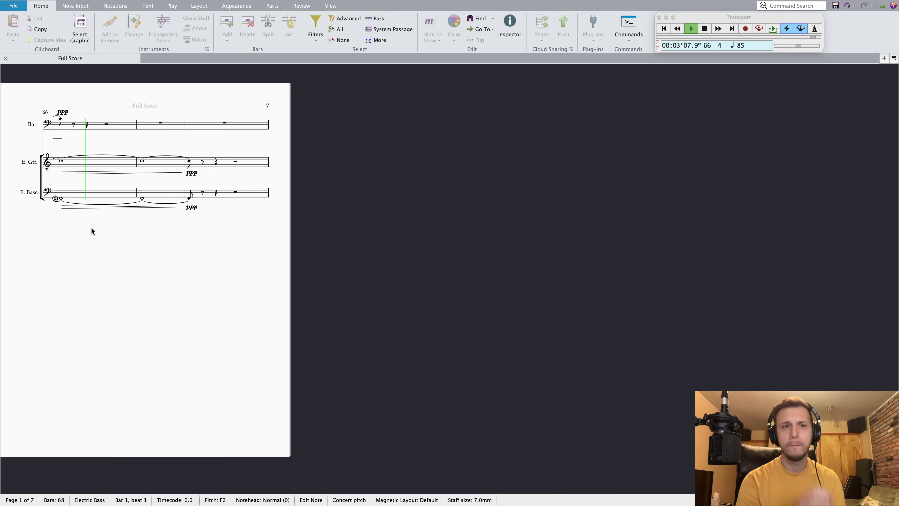
pyautogui.press('space')
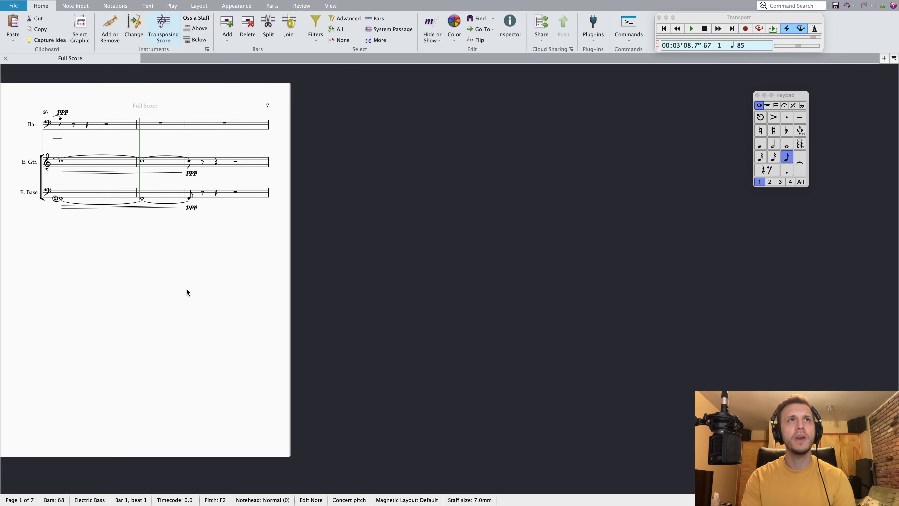
# Move the Electric Bass pp dynamic from bar 34 to the start of bar 35 and extend the hairpin before it up to the new position
pyautogui.hotkey('ctrl', 'Home')
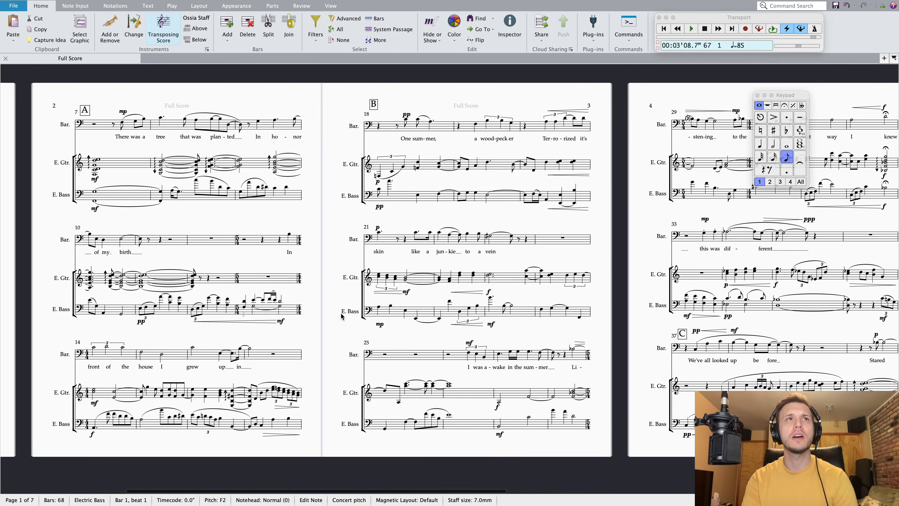
pyautogui.hscroll(2, 381, 355)
pyautogui.hscroll(6, 381, 354)
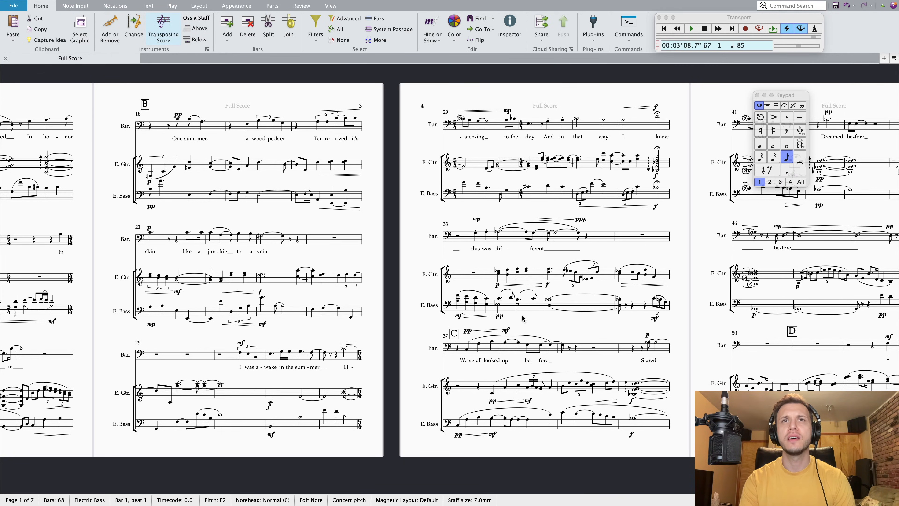
pyautogui.moveTo(504, 317); pyautogui.dragTo(553, 318)
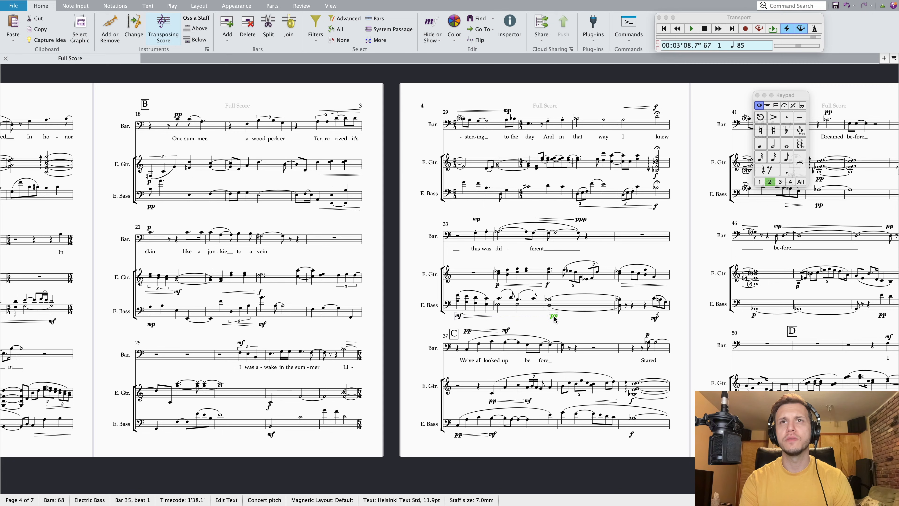
pyautogui.moveTo(491, 316); pyautogui.dragTo(538, 317)
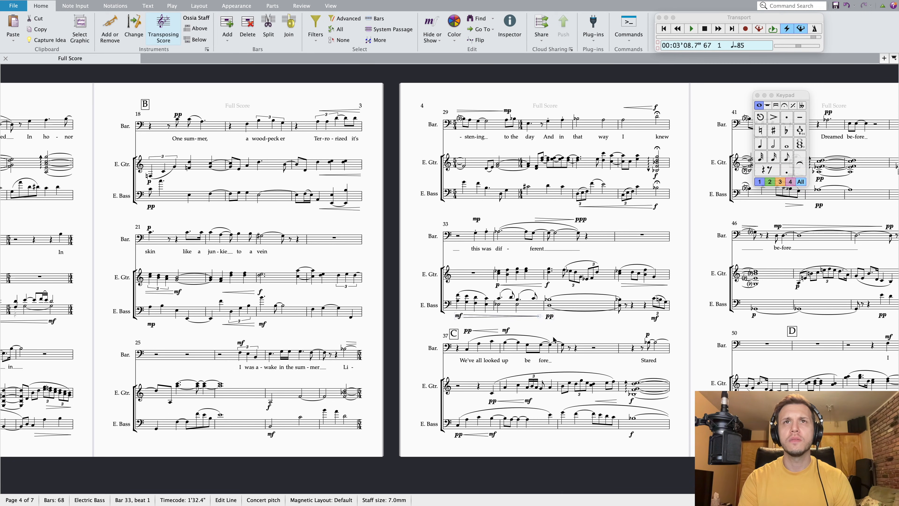
pyautogui.press('Escape')
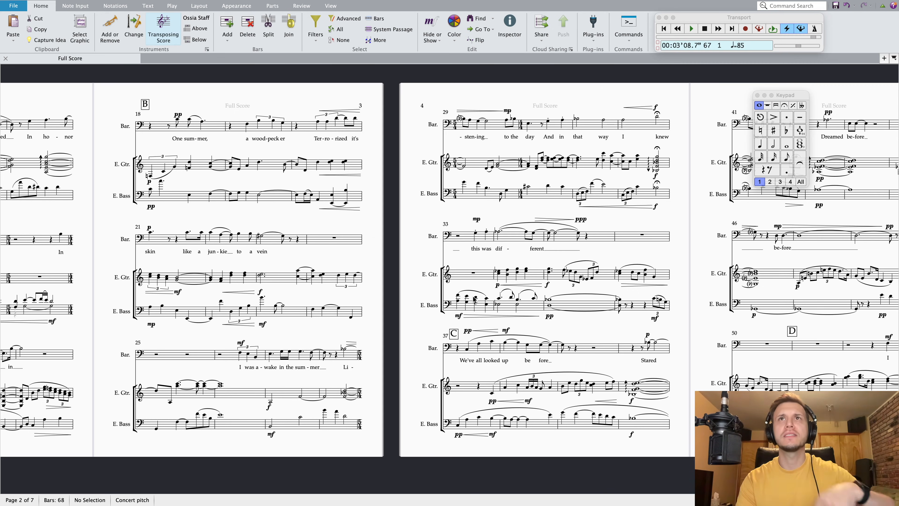
# Play the score back from the Electric Bass chord at the start of bar 33 and stop playback in bar 37
pyautogui.click(458, 301)
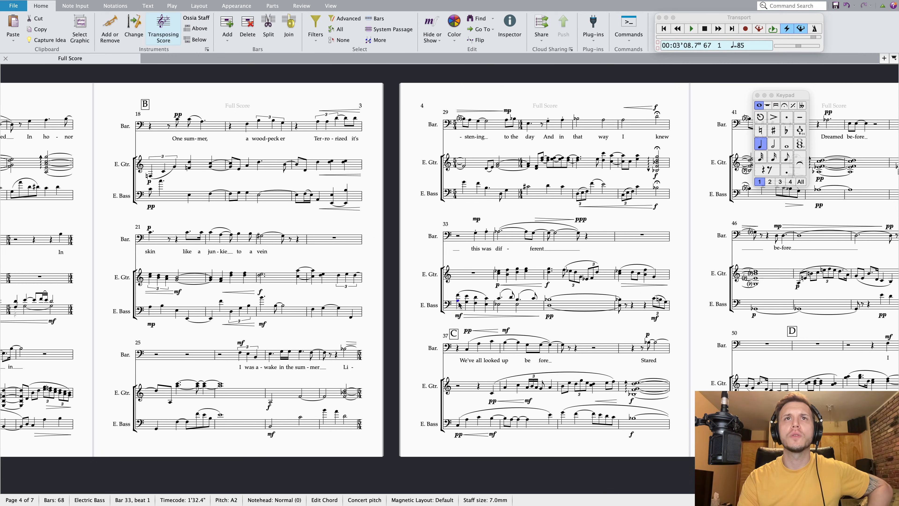
pyautogui.press('space')
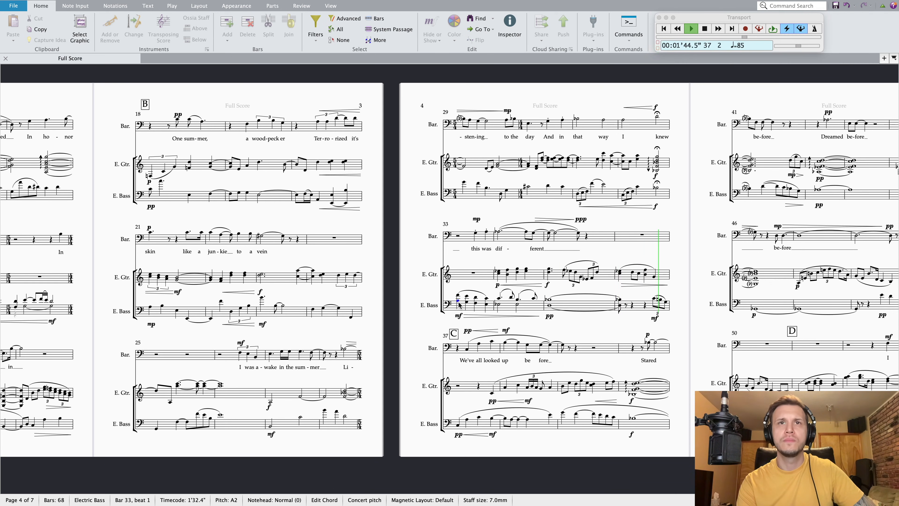
pyautogui.press('space')
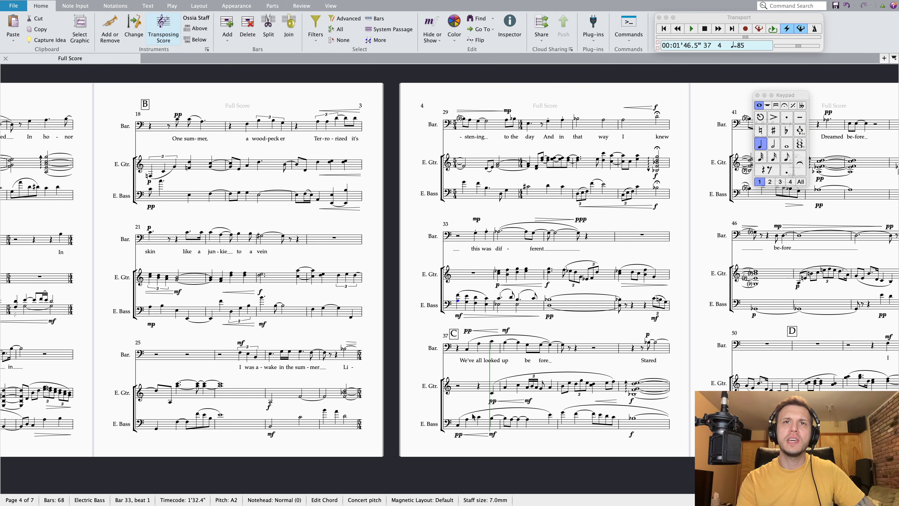
# Change the Electric Bass dynamic at the start of bar 37, rehearsal mark C, to p
pyautogui.click(654, 317)
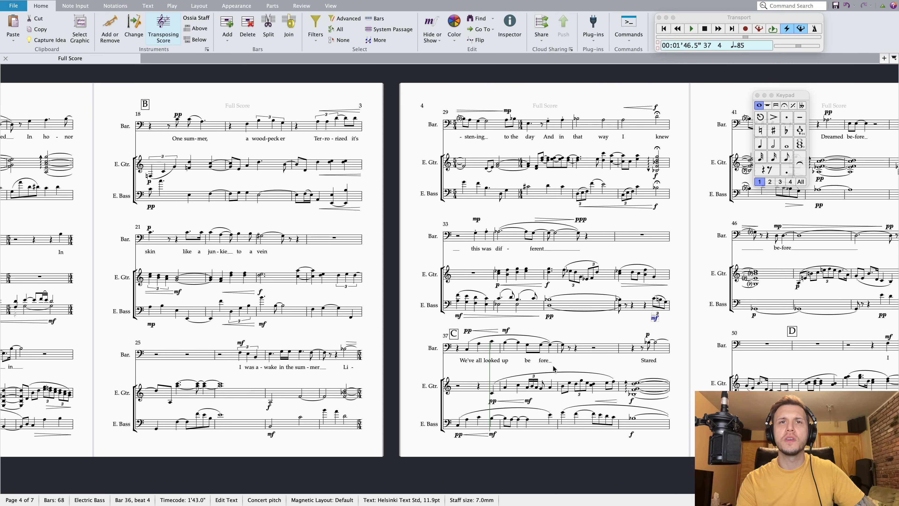
pyautogui.click(457, 436)
pyautogui.press('BackSpace')
pyautogui.press('Escape')
pyautogui.press('Escape')
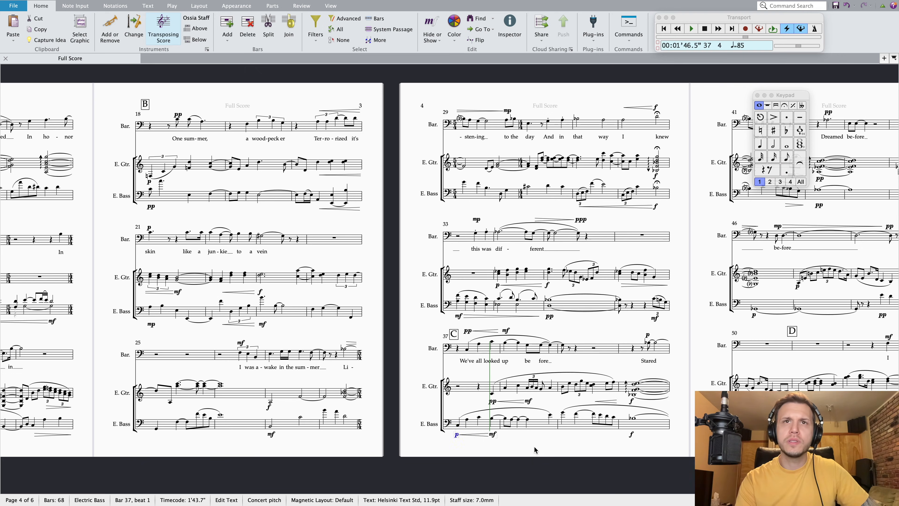
# Move the Baritone's mf after rehearsal mark C to bar 39 and extend the crescendo hairpin from bar 37 to meet it
pyautogui.click(468, 332)
pyautogui.click(572, 335)
pyautogui.click(506, 330)
pyautogui.moveTo(506, 331); pyautogui.dragTo(564, 332)
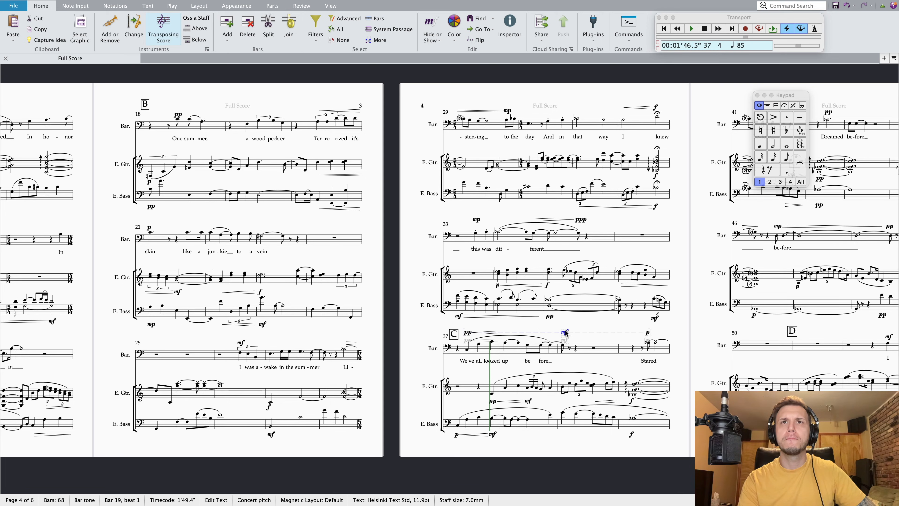
pyautogui.moveTo(498, 332); pyautogui.dragTo(553, 332)
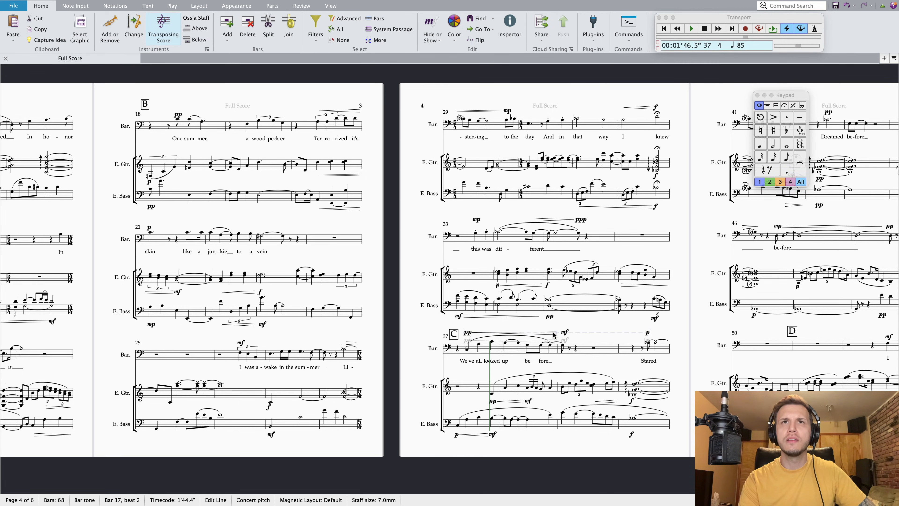
pyautogui.press('Escape')
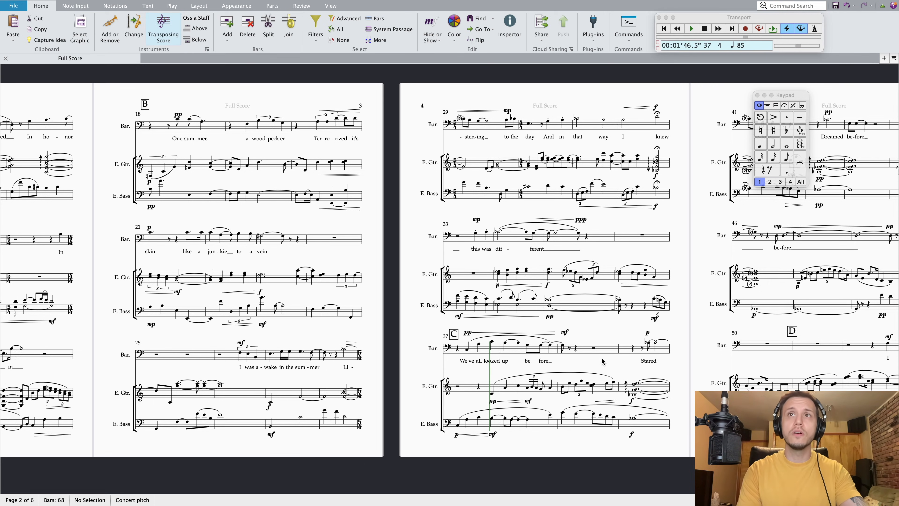
# Examine the dynamics and notation on pages 4 to 6, from rehearsal mark C towards the end of the score
pyautogui.hscroll(5, 635, 361)
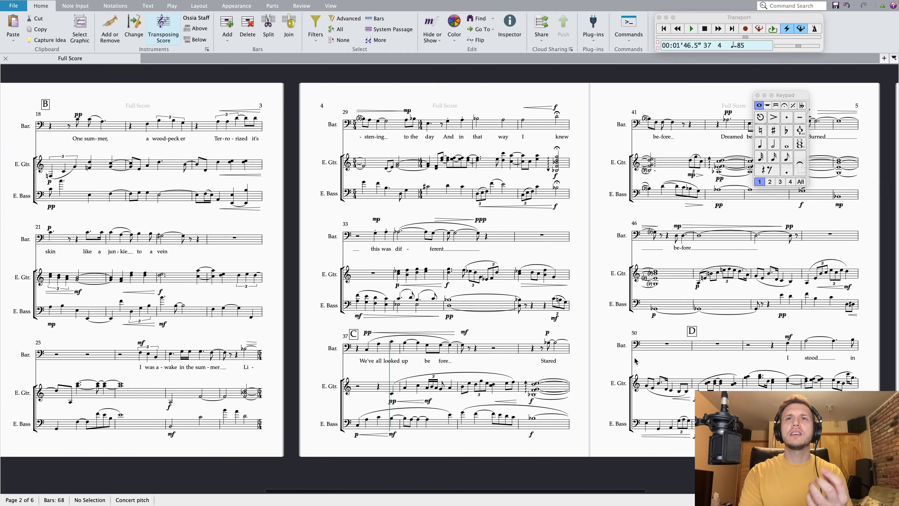
pyautogui.hscroll(1, 481, 359)
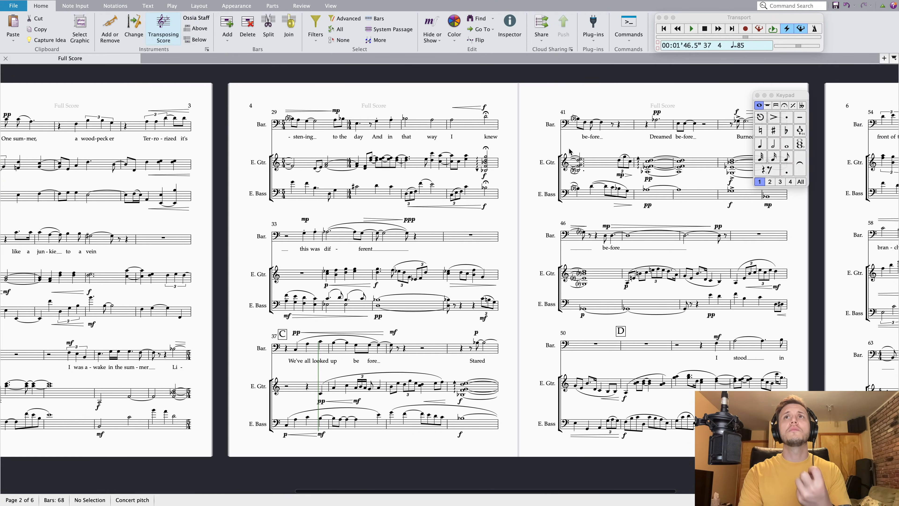
pyautogui.hscroll(2, 623, 139)
pyautogui.hscroll(1, 597, 151)
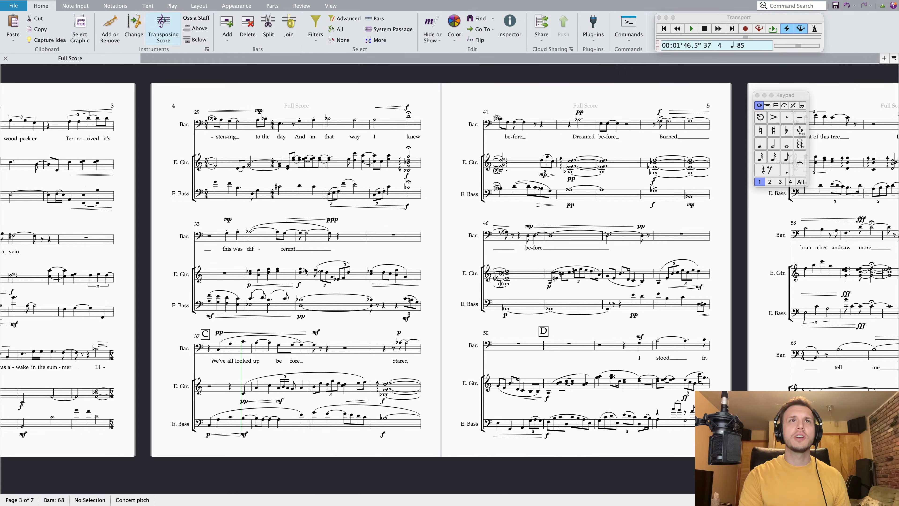
pyautogui.hscroll(-1, 305, 271)
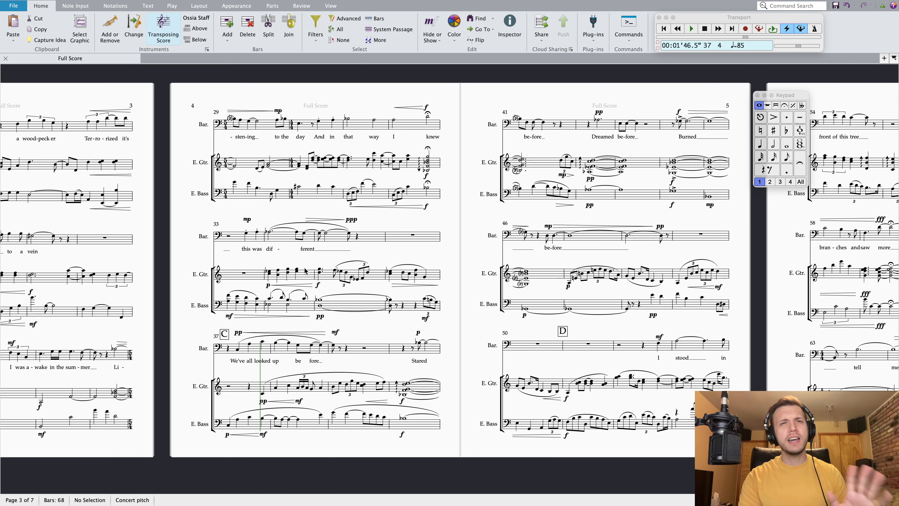
pyautogui.hscroll(-2, 192, 334)
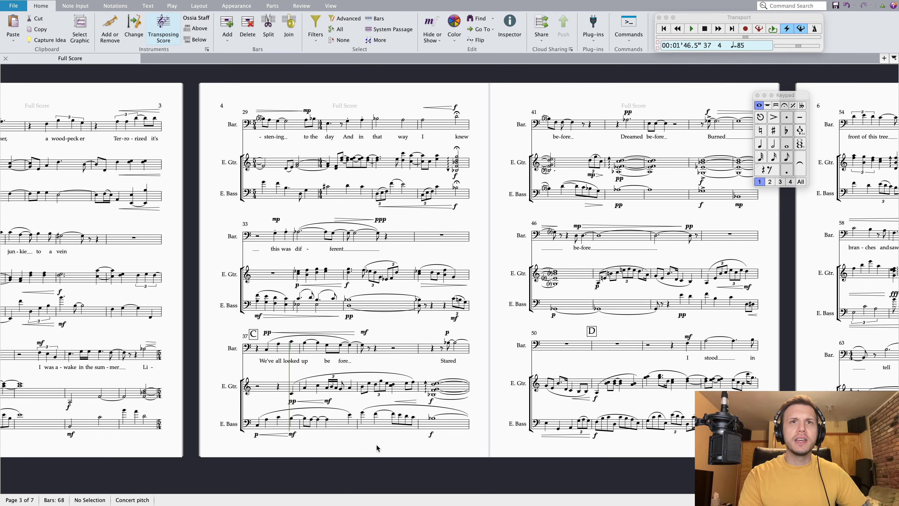
pyautogui.hscroll(-1, 379, 442)
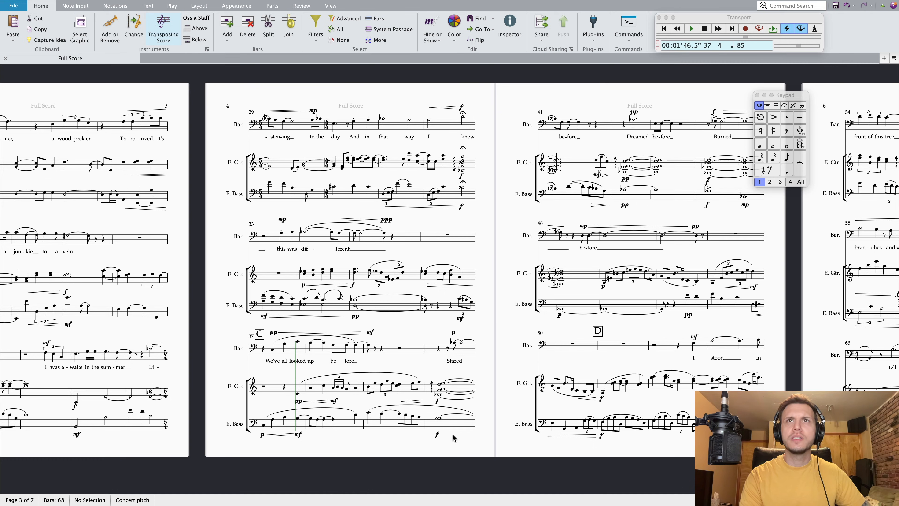
pyautogui.moveTo(664, 210); pyautogui.dragTo(579, 210)
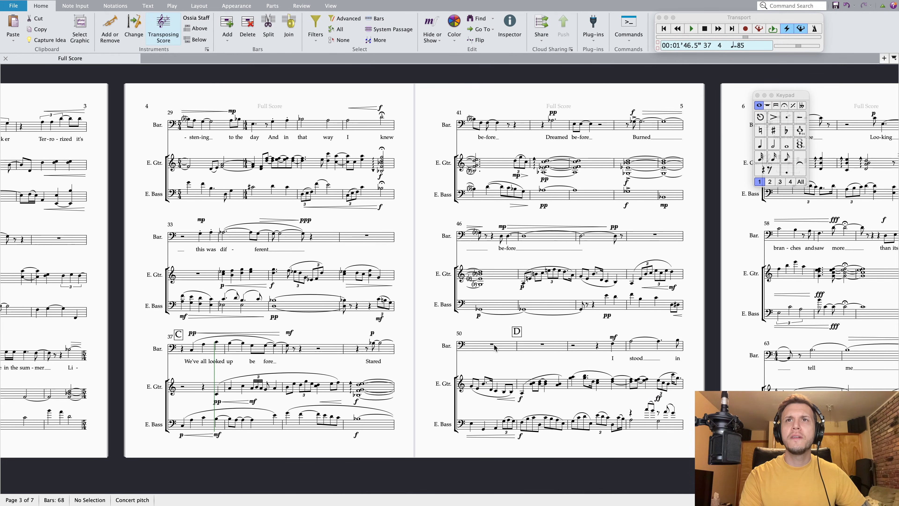
pyautogui.hscroll(5, 447, 347)
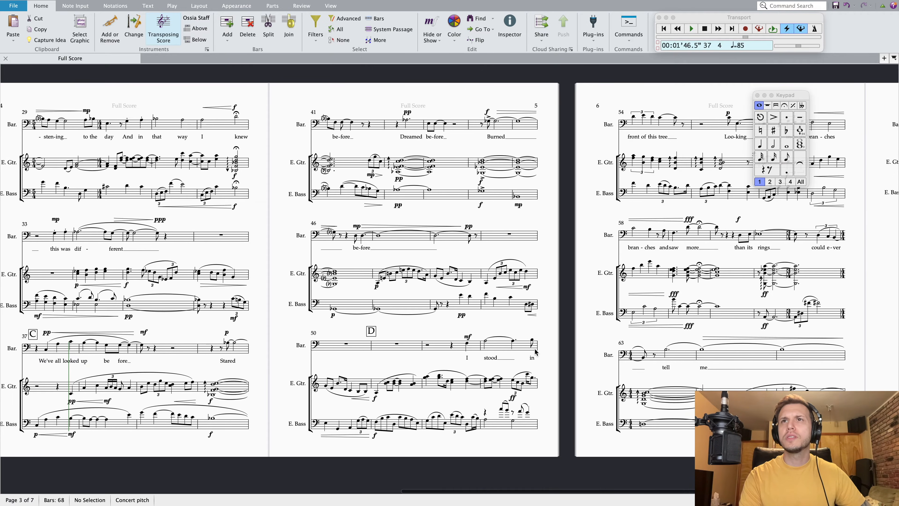
pyautogui.hscroll(5, 535, 352)
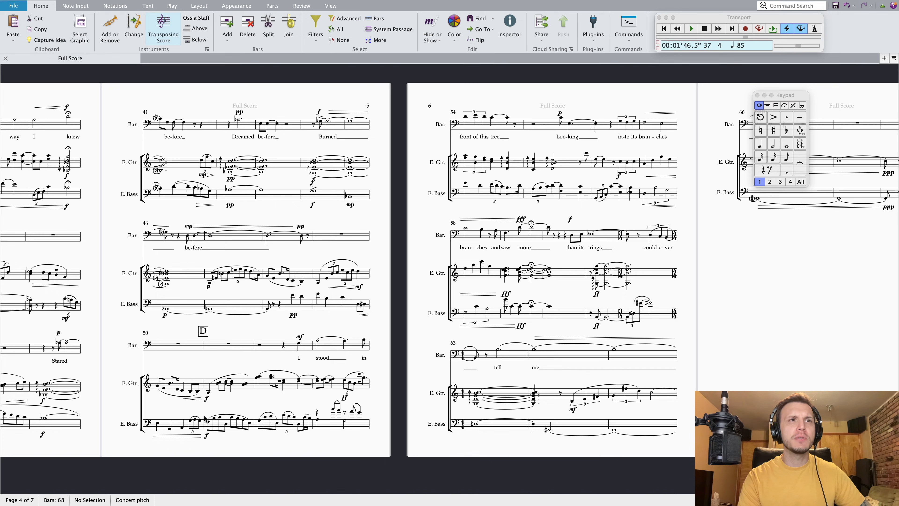
# Play the score back from the Electric Bass note at the start of bar 51, rehearsal mark D, and stop in bar 53
pyautogui.click(208, 423)
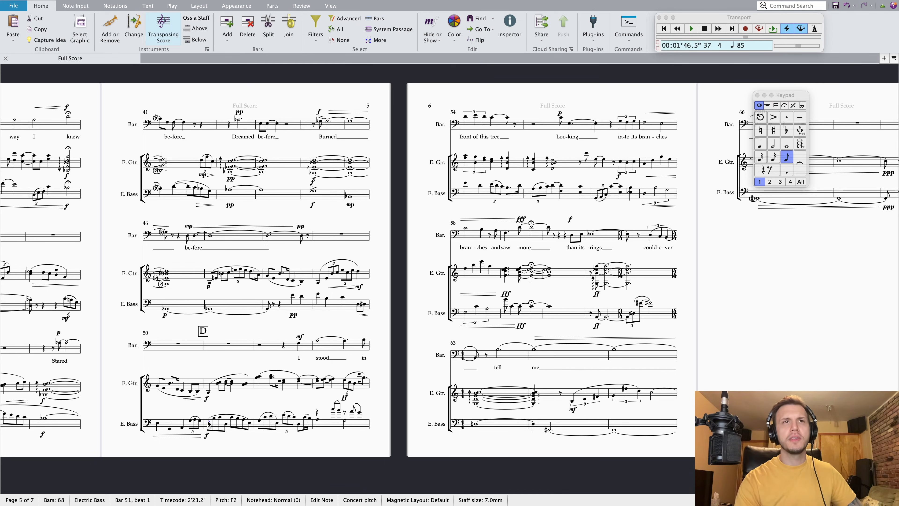
pyautogui.press('p')
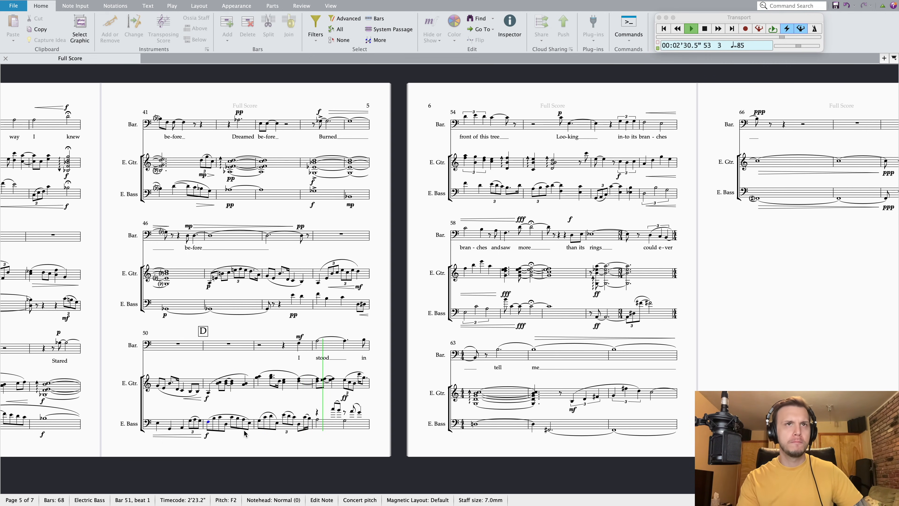
pyautogui.press('space')
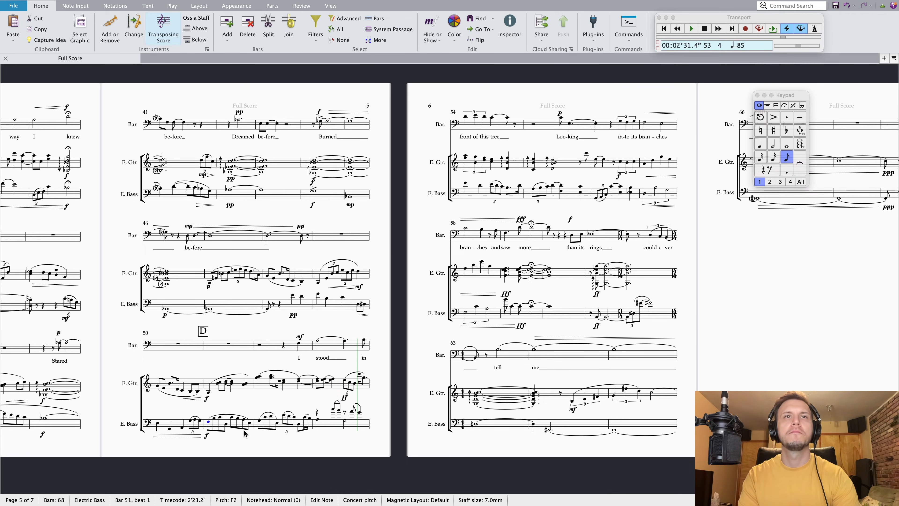
pyautogui.press('[')
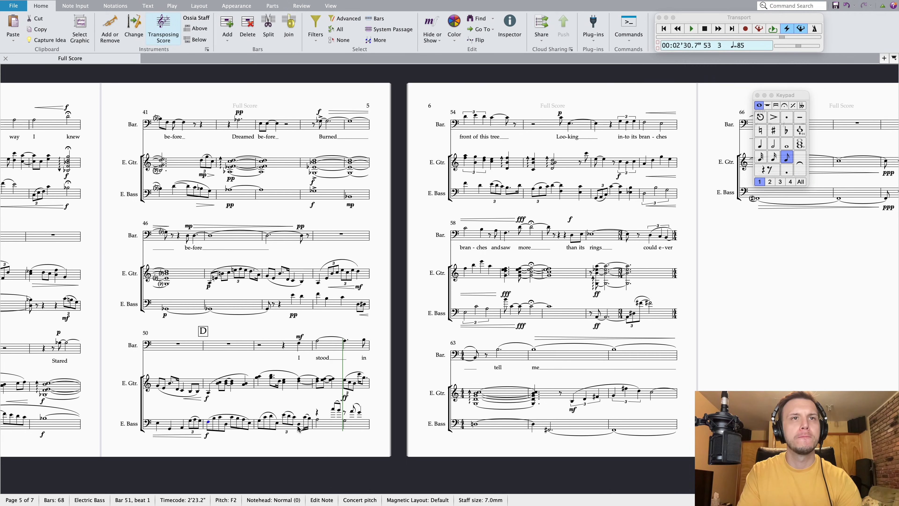
# Add a diminuendo hairpin under the second half of the Electric Bass's bar 52 and an mp at the start of bar 53
pyautogui.click(283, 415)
pyautogui.hotkey('shift', 'Right')
pyautogui.keyDown('shift'); pyautogui.click(310, 419); pyautogui.keyUp('shift')
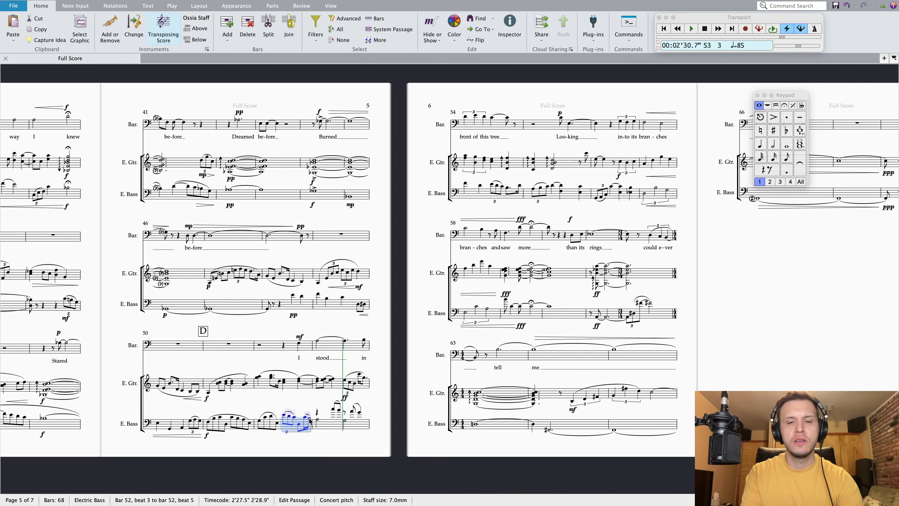
pyautogui.press('Escape')
pyautogui.click(317, 421)
pyautogui.press('super+e')
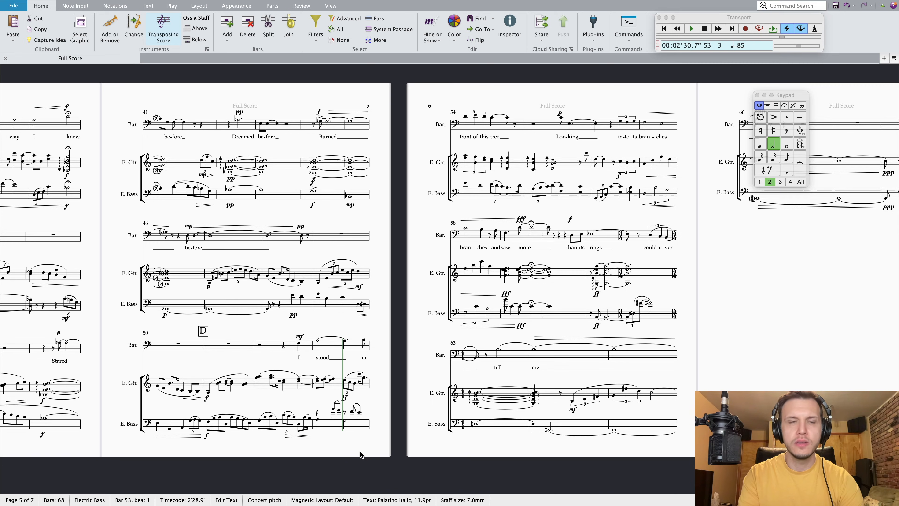
pyautogui.click(340, 445)
# Change the Electric Guitar dynamic on beat 3 of bar 53 to f
pyautogui.doubleClick(344, 397)
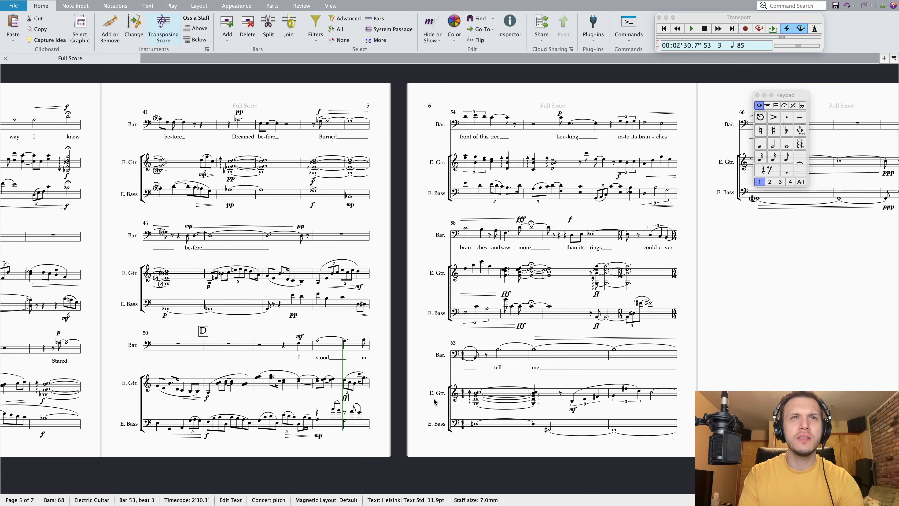
pyautogui.press('BackSpace')
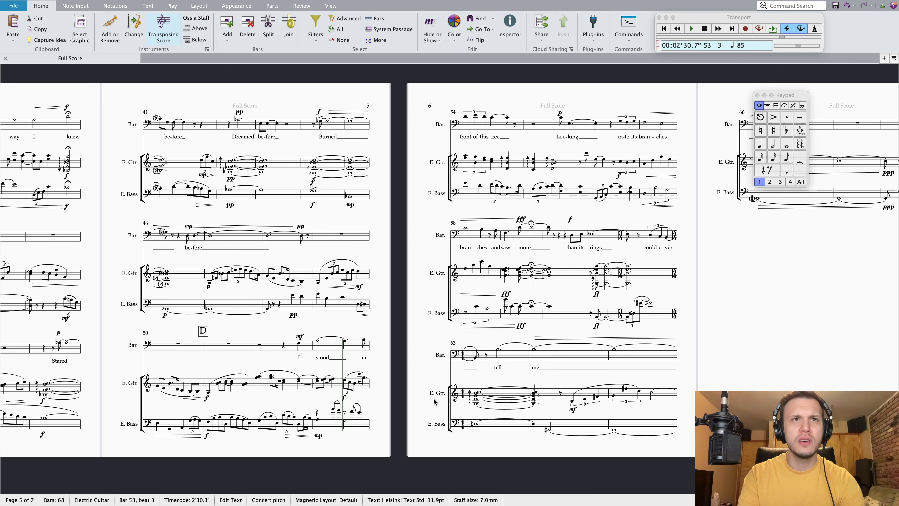
pyautogui.click(399, 401)
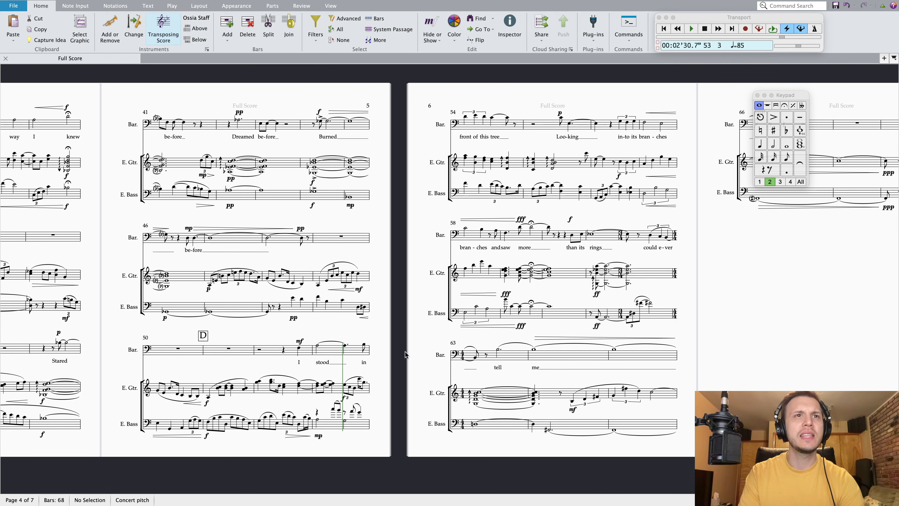
# Play the score back from the Electric Guitar's f at rehearsal mark D and stop in bar 67
pyautogui.doubleClick(207, 402)
pyautogui.press('p')
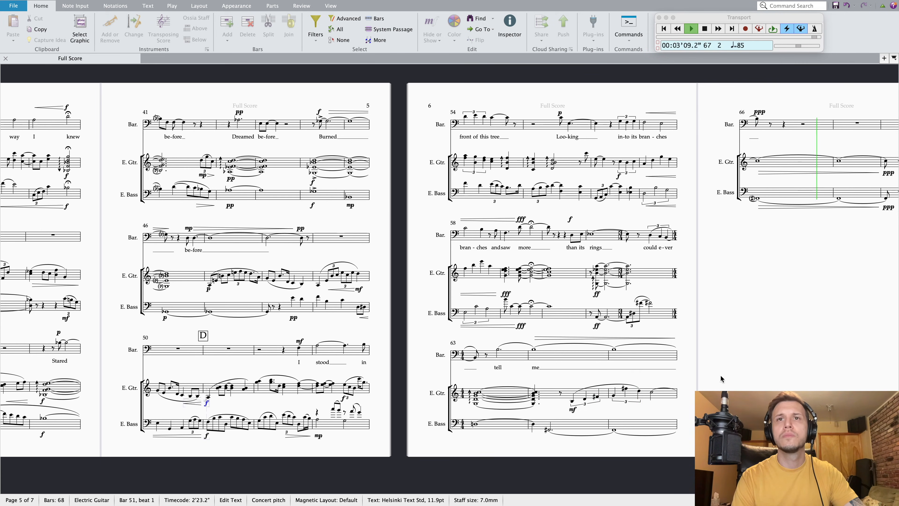
pyautogui.press('space')
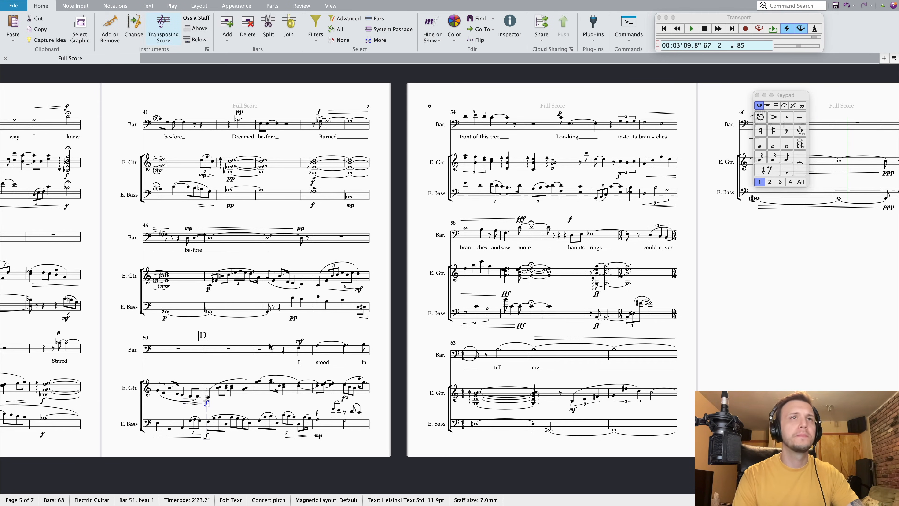
# Step through the Electric Guitar notes from the start of bar 50 to the first note of bar 51
pyautogui.hscroll(-5, 269, 346)
pyautogui.hscroll(-2, 269, 346)
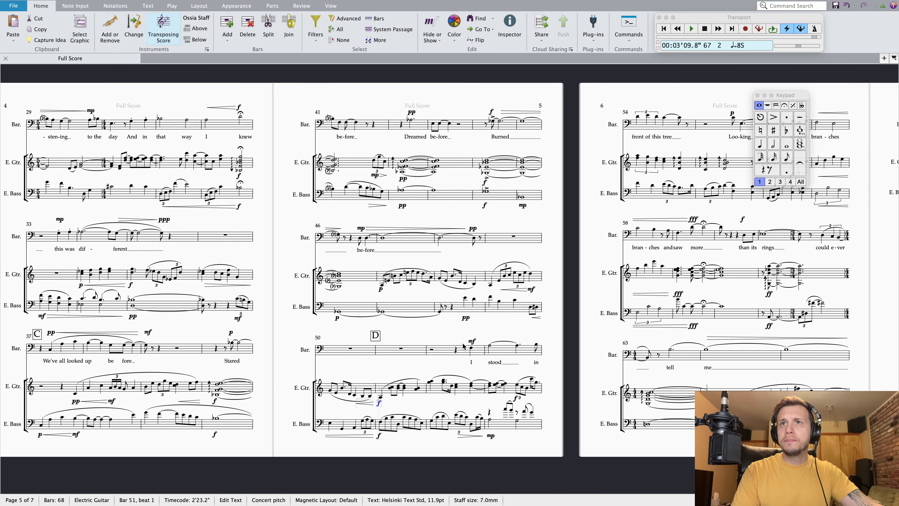
pyautogui.hscroll(1, 458, 347)
pyautogui.press('Escape')
pyautogui.hscroll(-1, 436, 431)
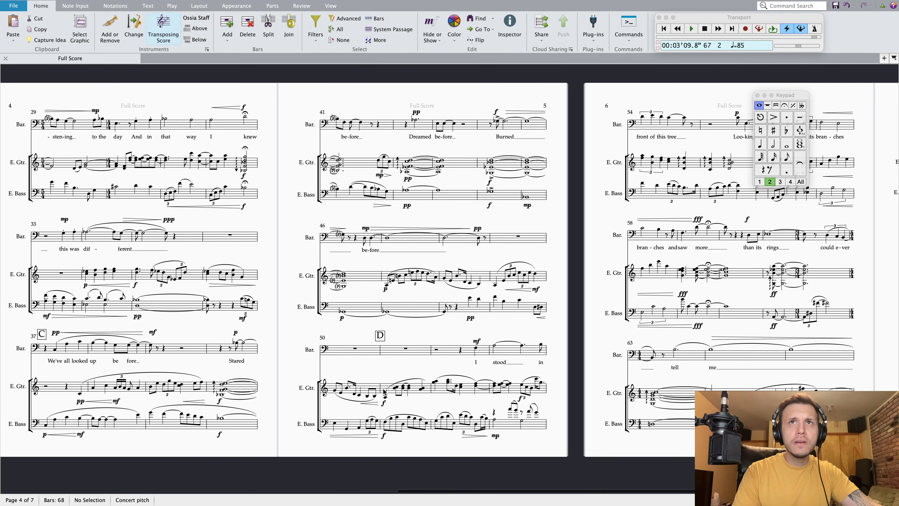
pyautogui.click(334, 391)
pyautogui.press('Right')
pyautogui.press('Right')
pyautogui.press('Right')
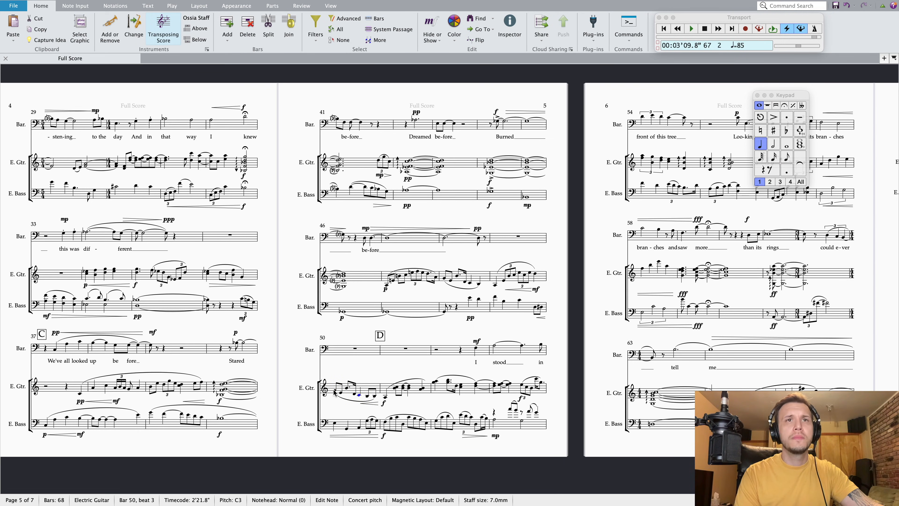
pyautogui.press('Right')
pyautogui.press('Right')
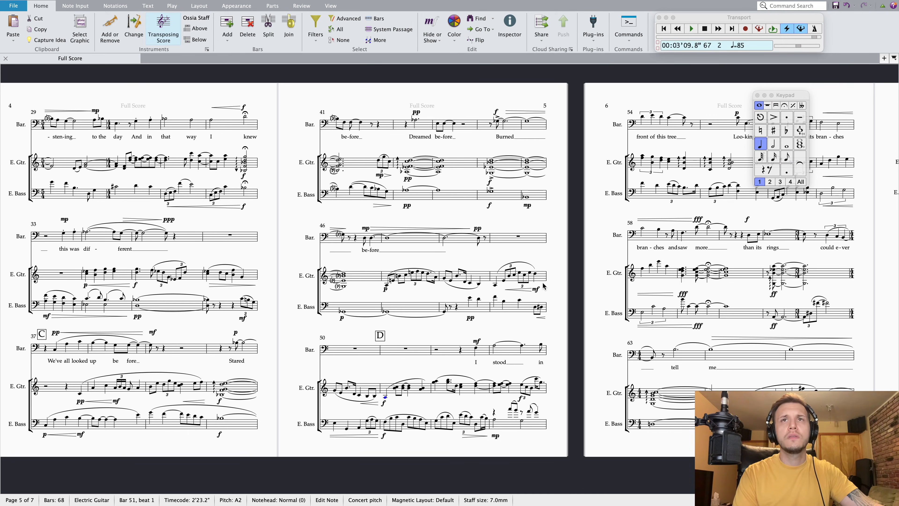
# Add a diminuendo hairpin under the Electric Guitar's first half of bar 50 and a p on beat 3
pyautogui.click(336, 391)
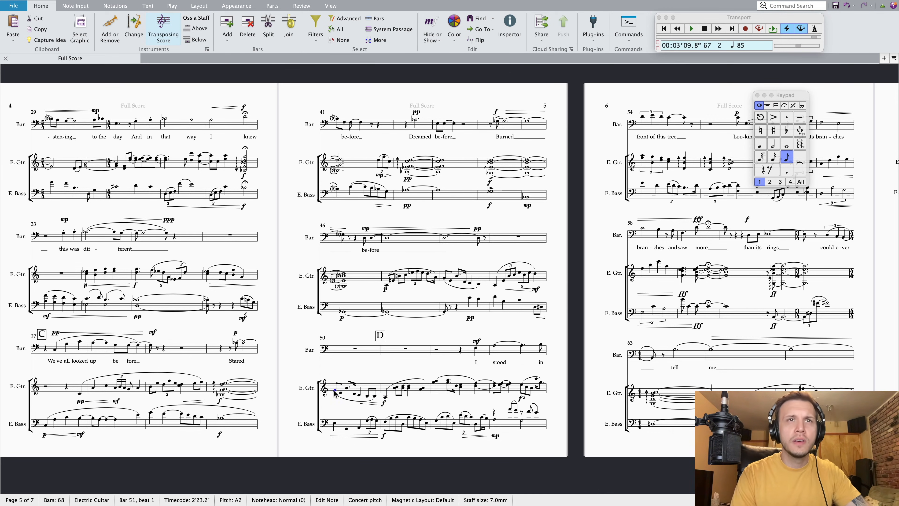
pyautogui.keyDown('shift'); pyautogui.click(335, 392); pyautogui.keyUp('shift')
pyautogui.hotkey('shift', 'Right')
pyautogui.hotkey('shift', 'Right')
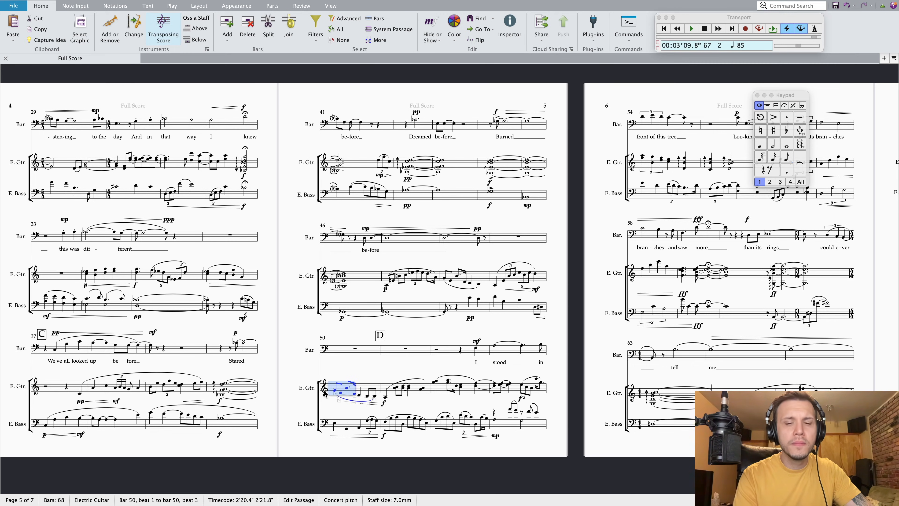
pyautogui.click(312, 398)
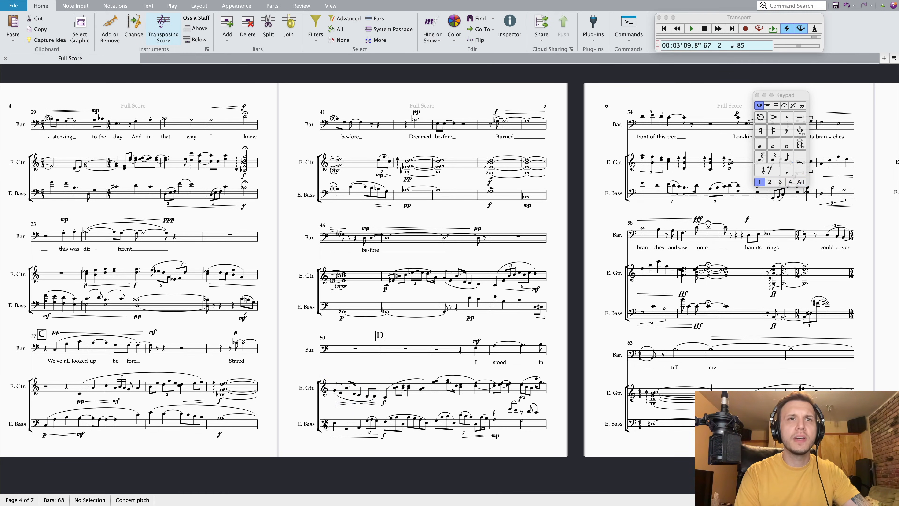
pyautogui.click(359, 396)
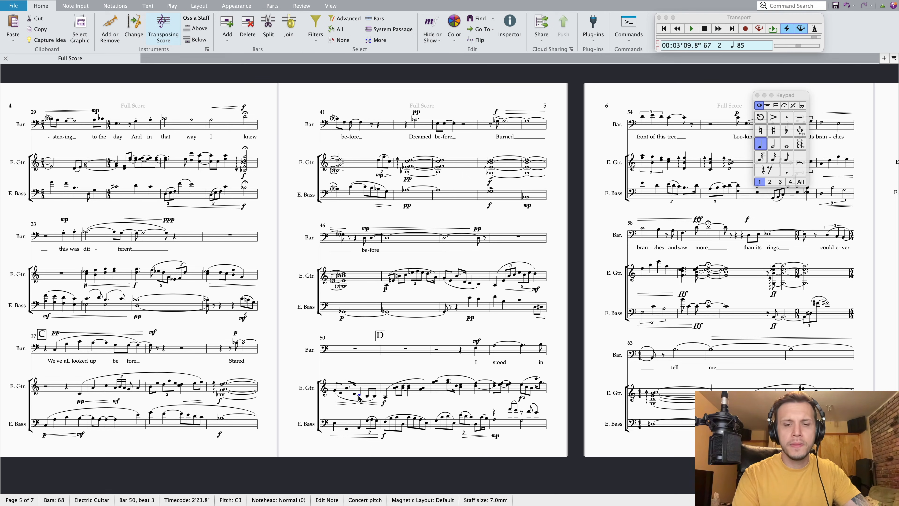
pyautogui.click(358, 397)
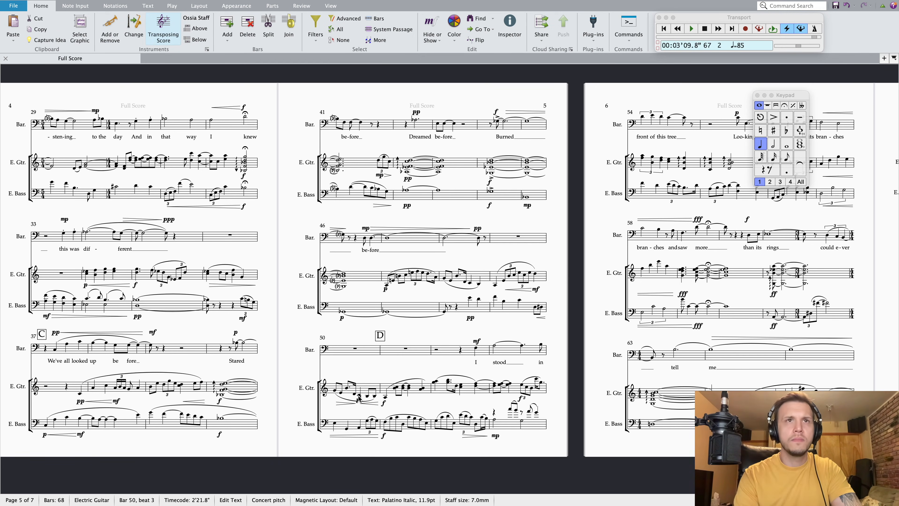
pyautogui.click(396, 369)
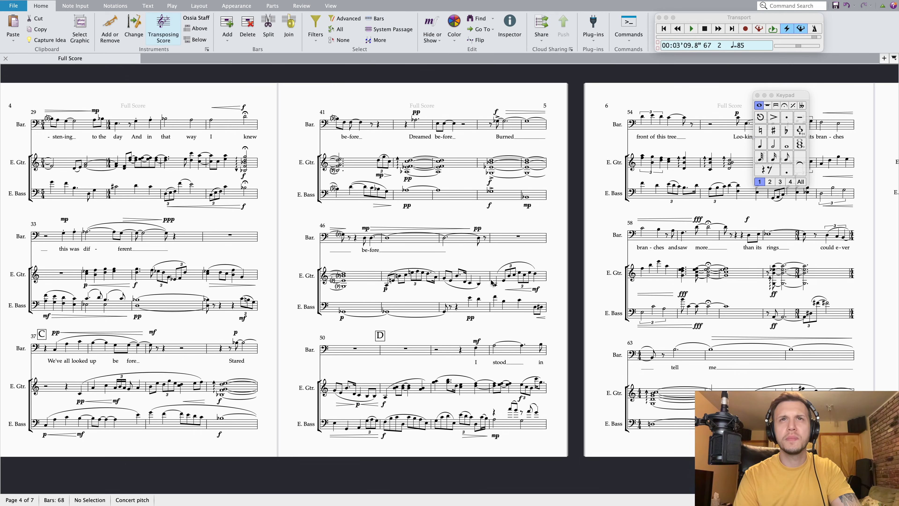
# Play the score back from the Electric Guitar's bar 49 and stop in bar 51
pyautogui.click(500, 278)
pyautogui.click(500, 278)
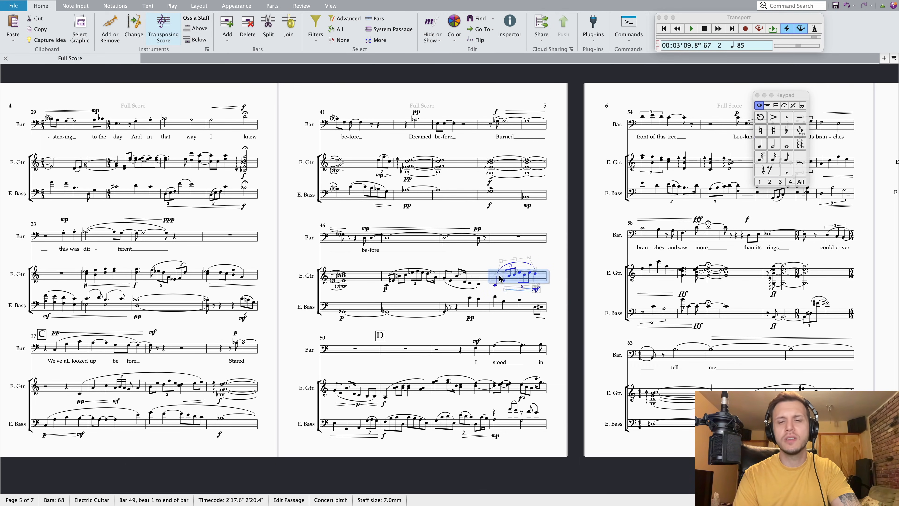
pyautogui.press('space')
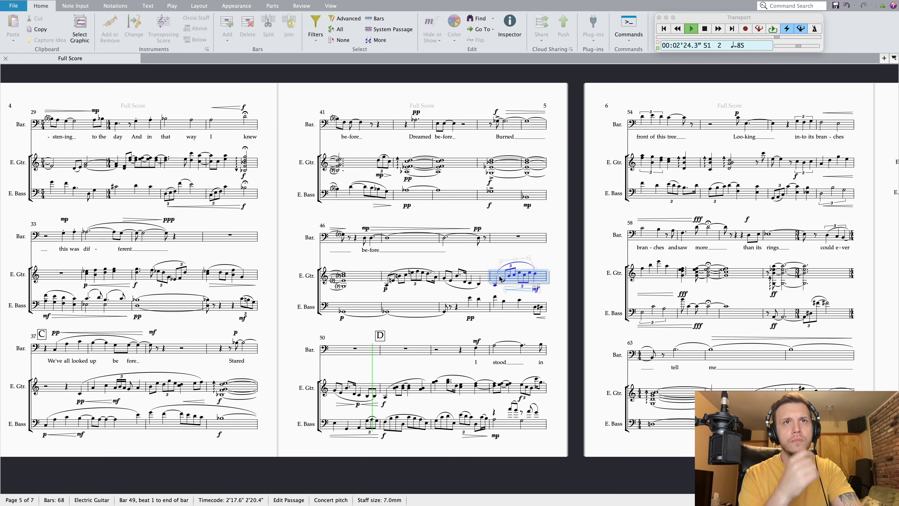
pyautogui.press('space')
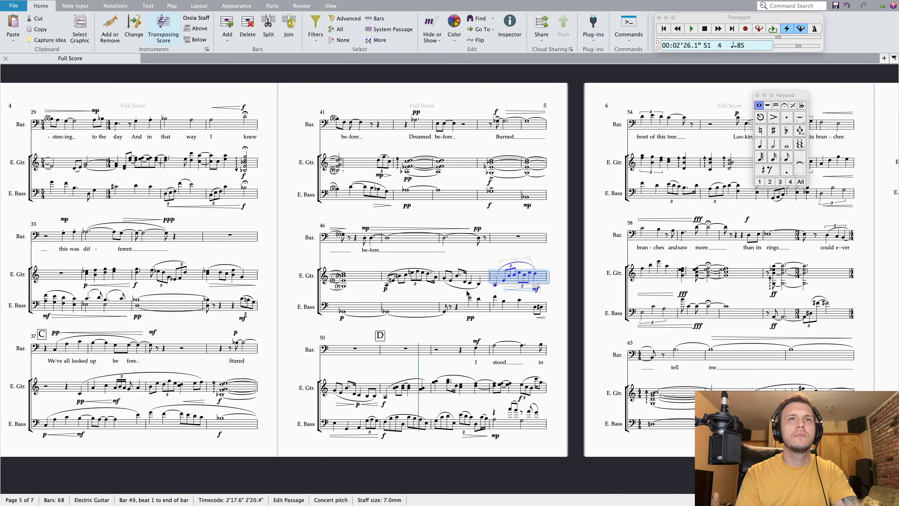
# Change the Electric Guitar dynamic on beat 3 of bar 50 to pp
pyautogui.click(356, 409)
pyautogui.click(357, 404)
pyautogui.press('Escape')
# Extend the start of the Electric Guitar's crescendo hairpin in bar 49 back towards the bar's first note
pyautogui.click(502, 278)
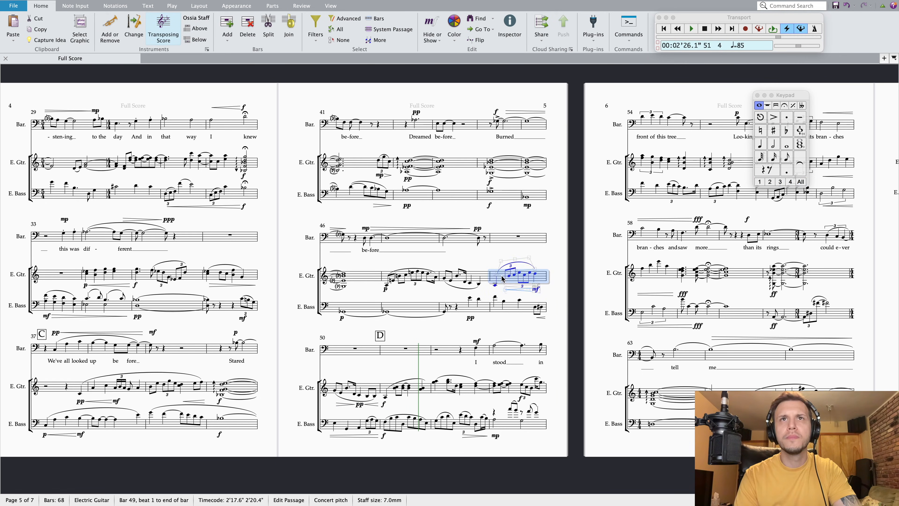
pyautogui.click(513, 290)
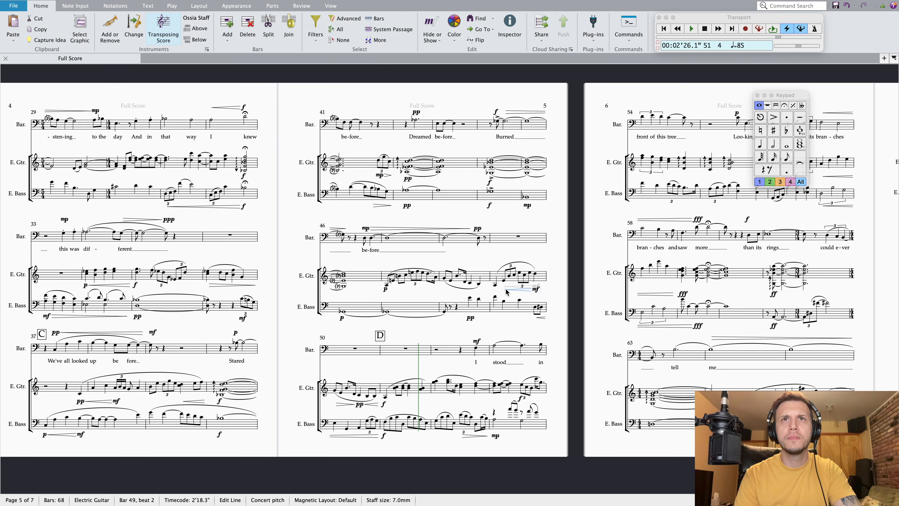
pyautogui.moveTo(506, 290); pyautogui.dragTo(495, 290)
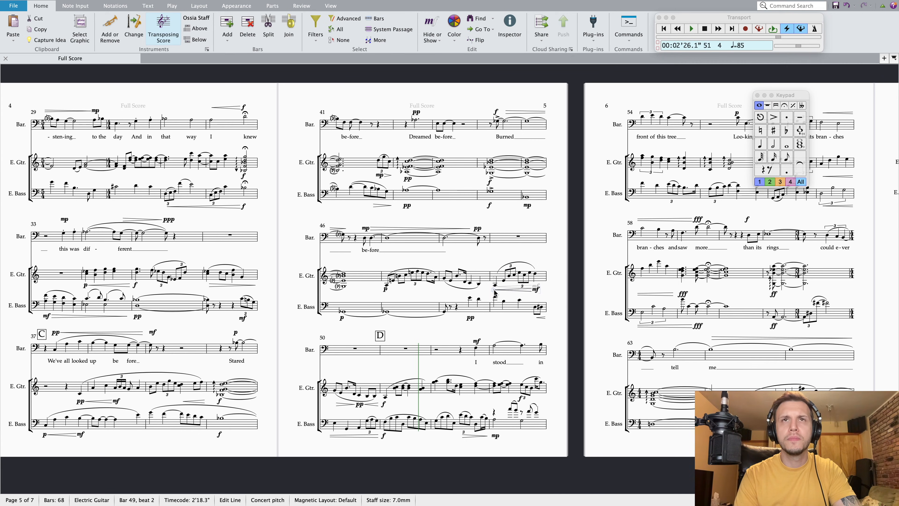
# Play the score back from the Electric Guitar's first note of bar 49, pausing in bar 52 and stopping in bar 54
pyautogui.click(495, 287)
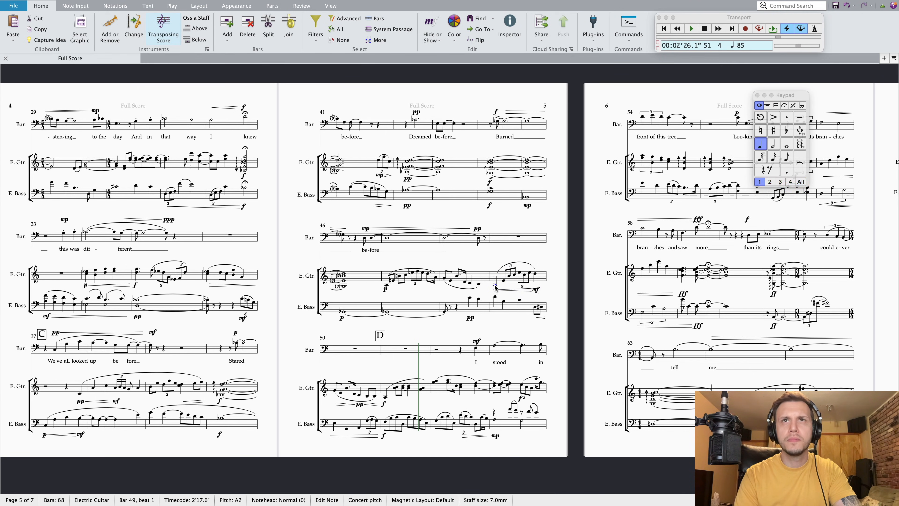
pyautogui.press('space')
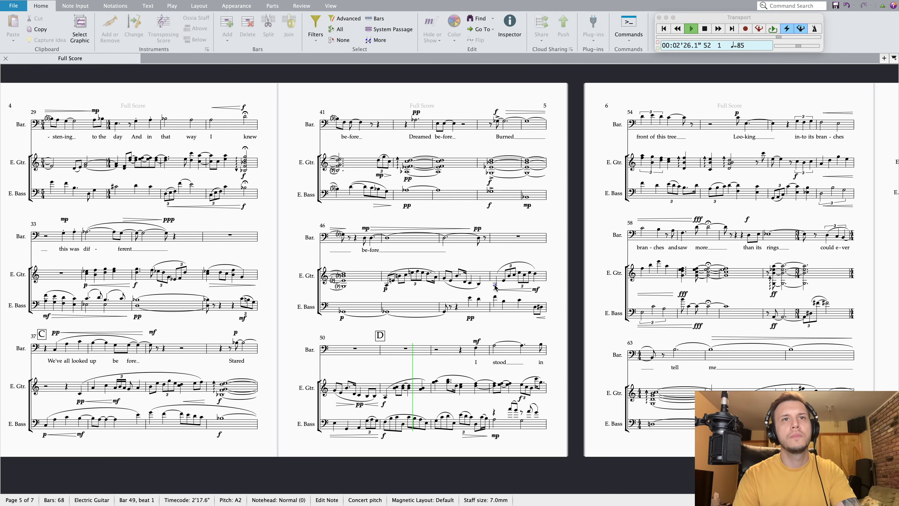
pyautogui.press('space')
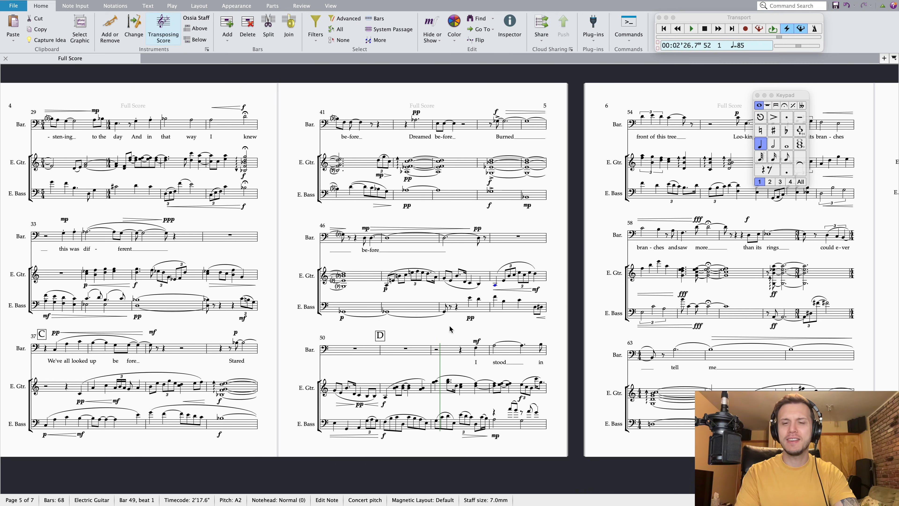
pyautogui.press('space')
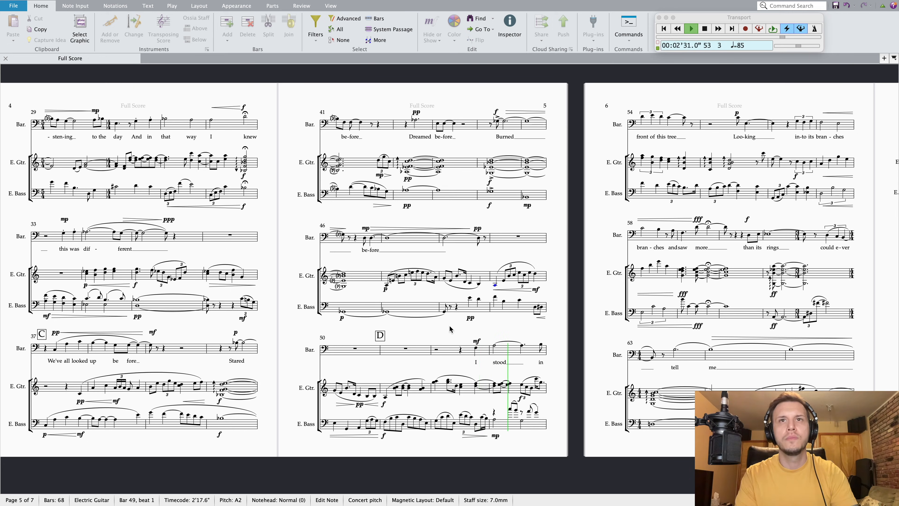
pyautogui.press('space')
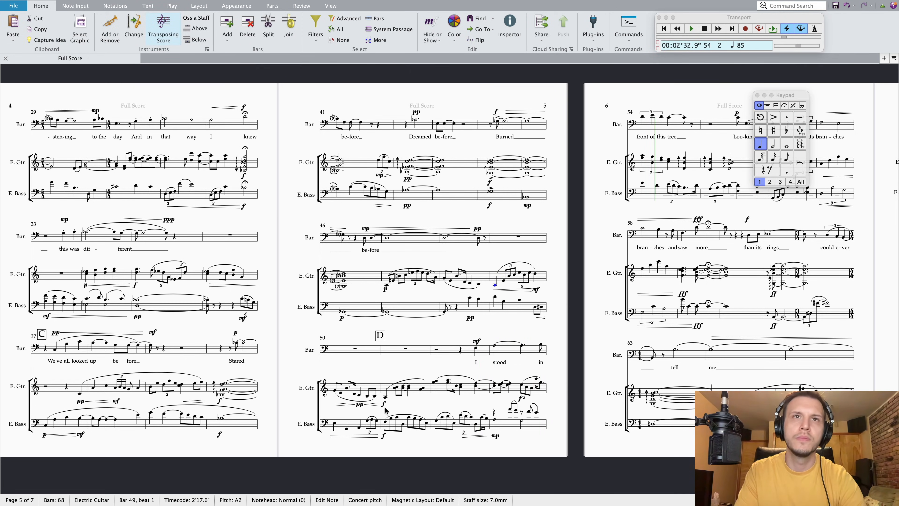
pyautogui.press('Escape')
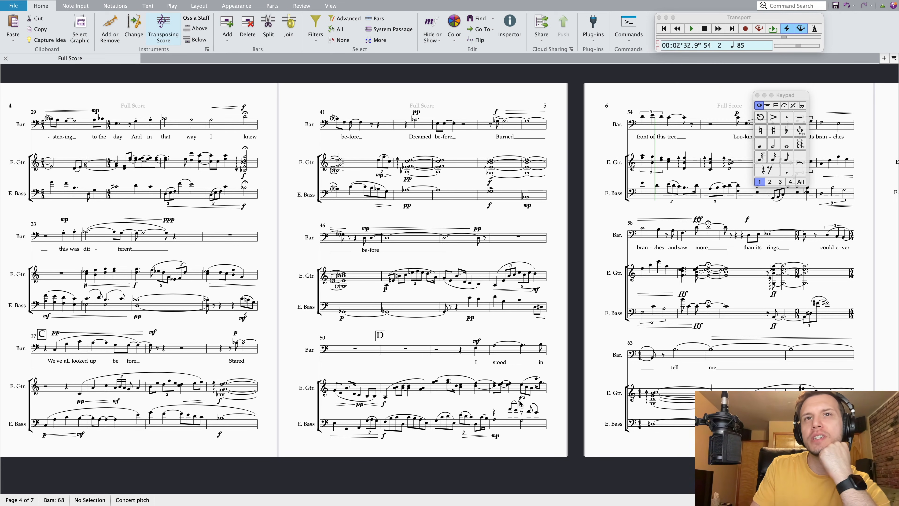
# Delete the Electric Guitar's f on beat 3 of bar 53
pyautogui.click(520, 399)
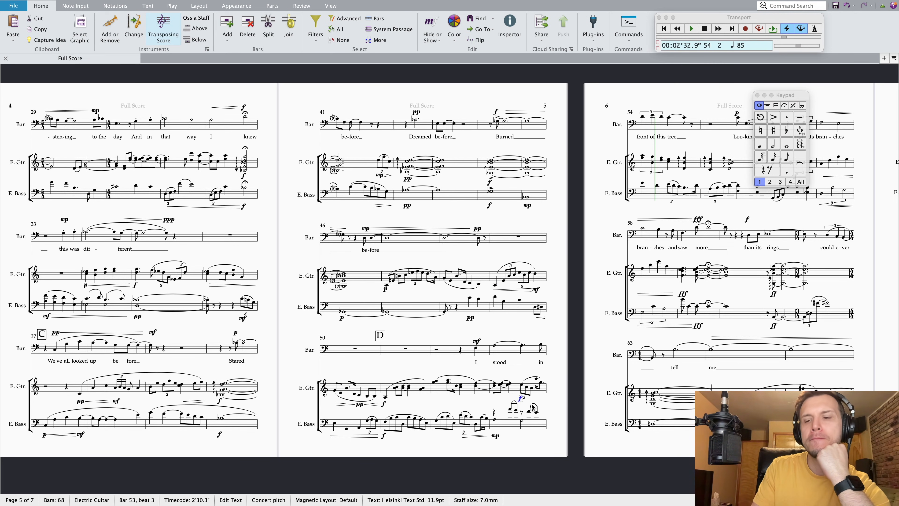
pyautogui.press('Delete')
pyautogui.press('Escape')
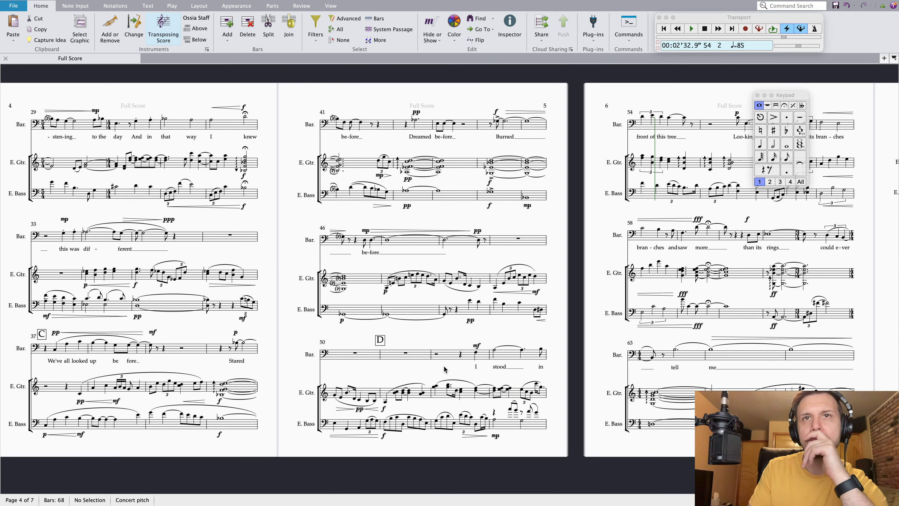
# Play back from bar 53 with the Electric Guitar and Electric Bass staves selected, stopping in bar 54
pyautogui.hscroll(1, 459, 386)
pyautogui.hscroll(3, 459, 385)
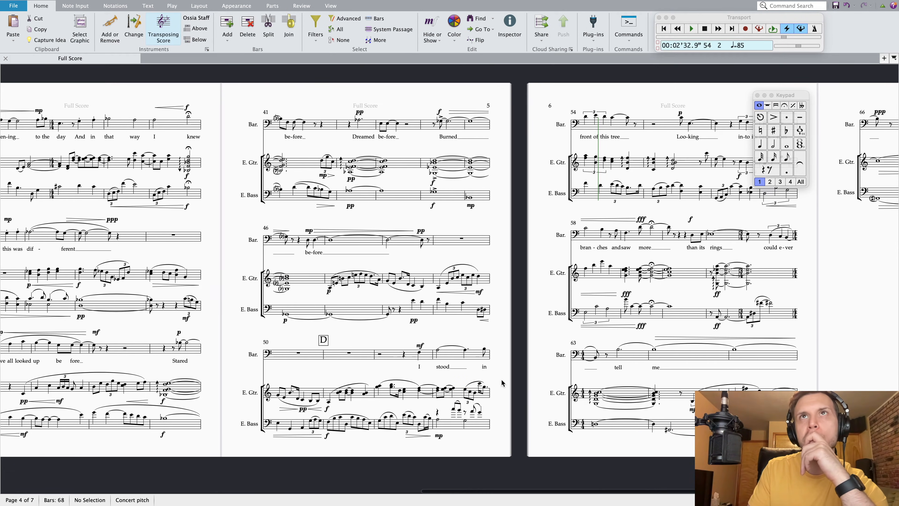
pyautogui.hscroll(3, 454, 389)
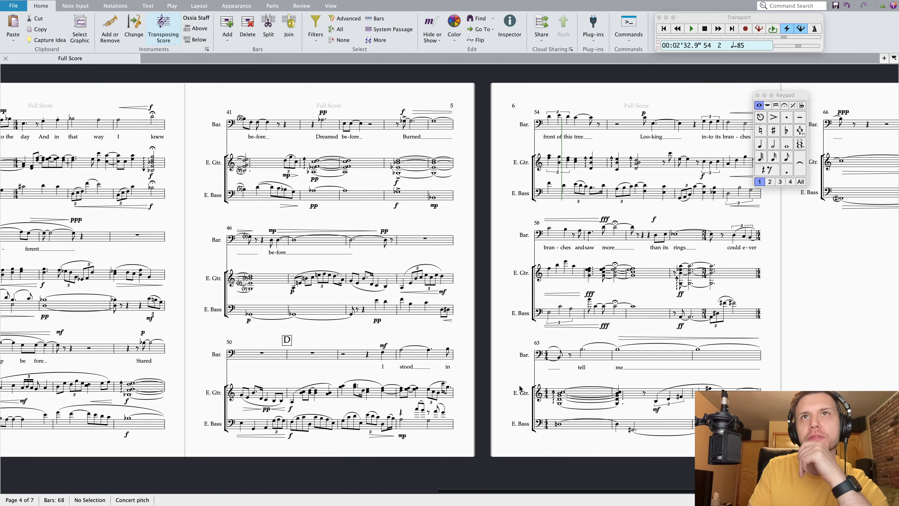
pyautogui.click(414, 389)
pyautogui.press('Escape')
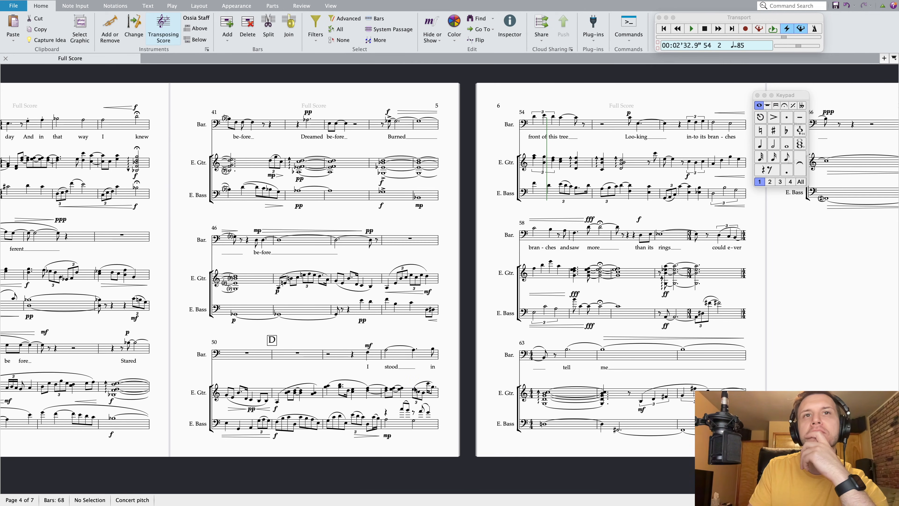
pyautogui.click(394, 427)
pyautogui.hotkey('shift', 'Up')
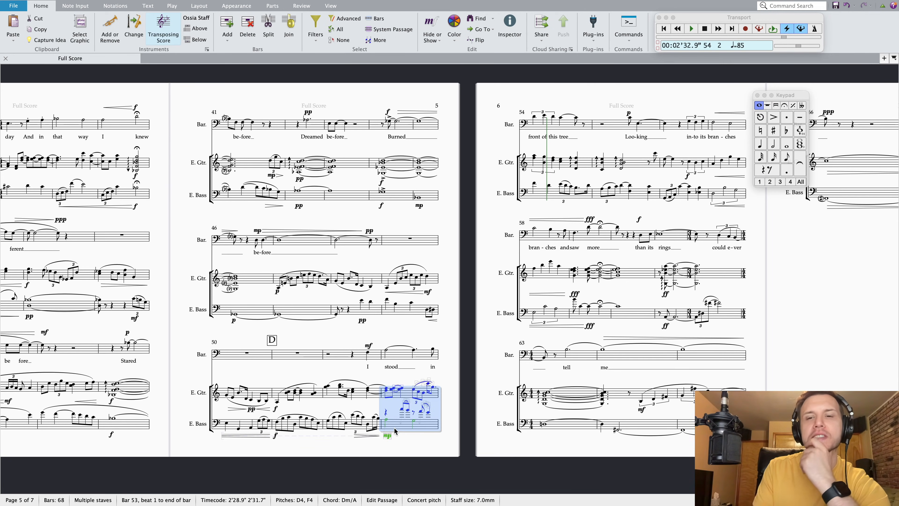
pyautogui.press('p')
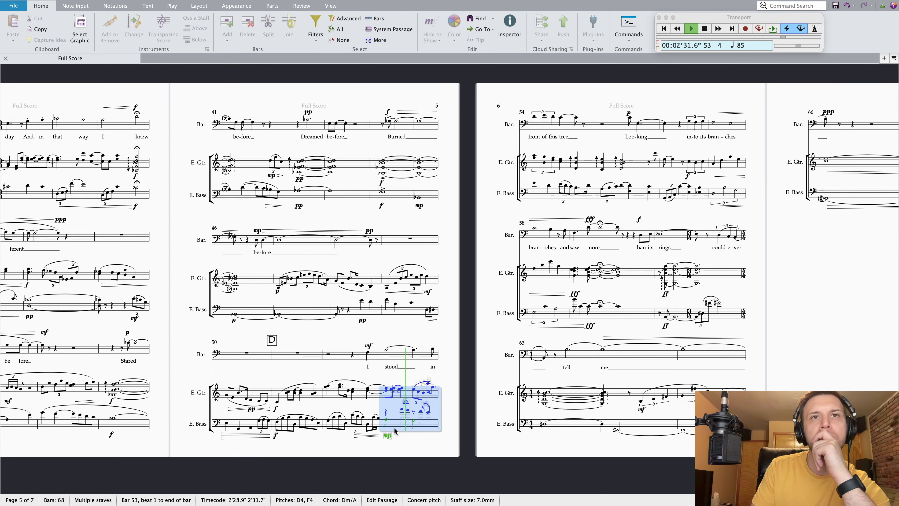
pyautogui.press('space')
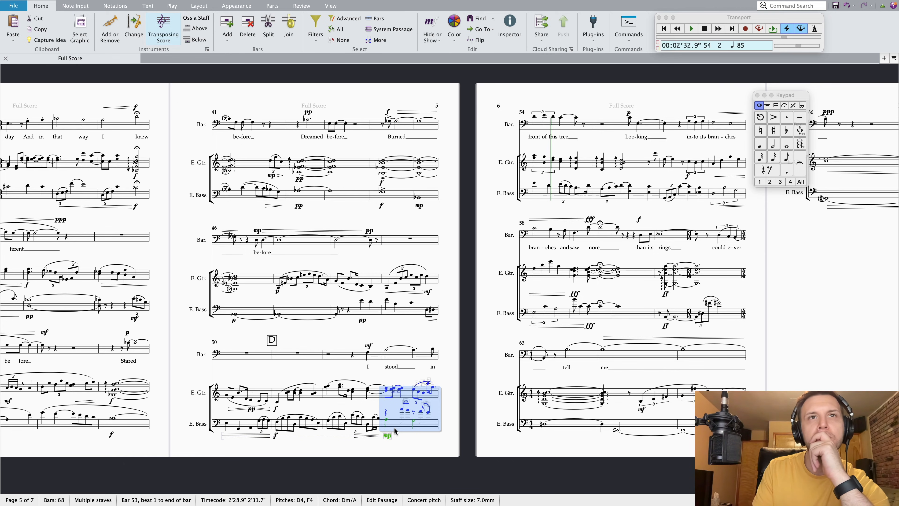
# Extend the bar 53 selection to include the Baritone, play from there into bar 55, then stop and clear the selection
pyautogui.hotkey('shift', 'Up')
pyautogui.press('p')
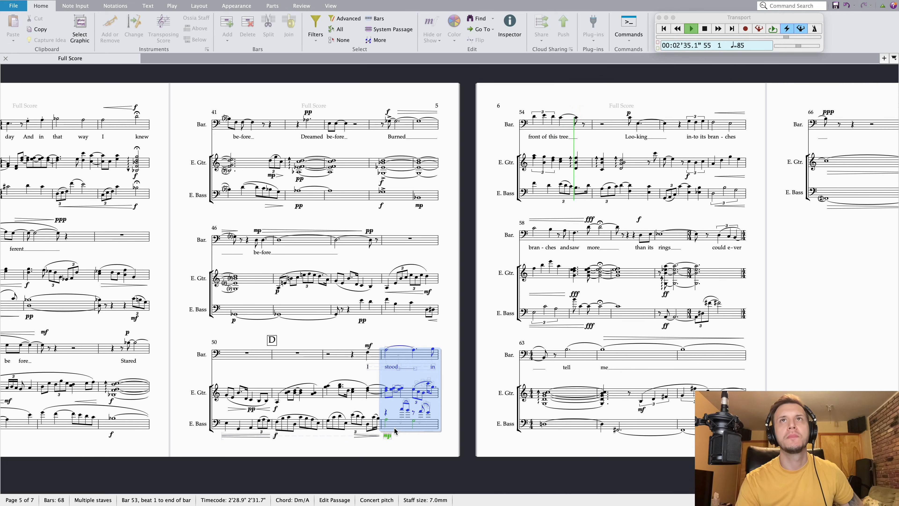
pyautogui.press('Escape')
pyautogui.press('Escape')
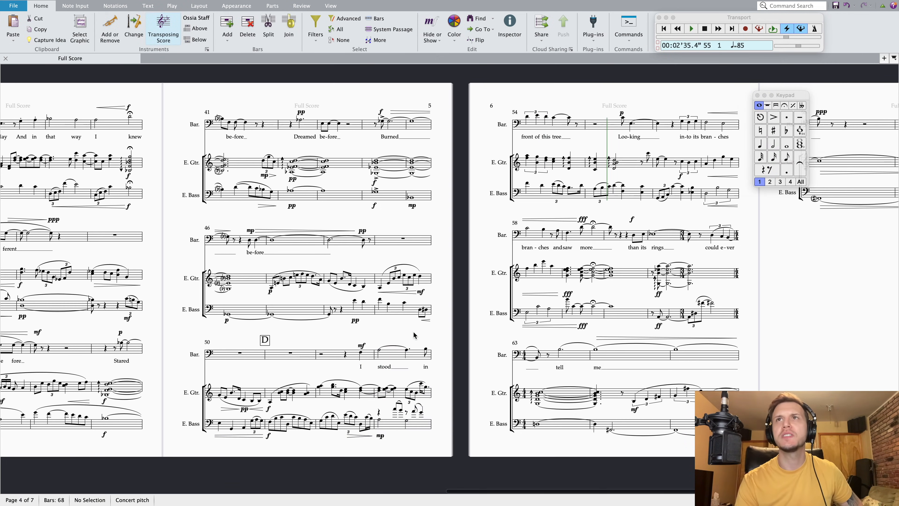
# Change the Baritone's quarter rest on beat 3 of bar 13 to a half rest
pyautogui.hscroll(2, 414, 335)
pyautogui.hscroll(1, 657, 239)
pyautogui.hscroll(1, 657, 238)
pyautogui.hscroll(-20, 584, 265)
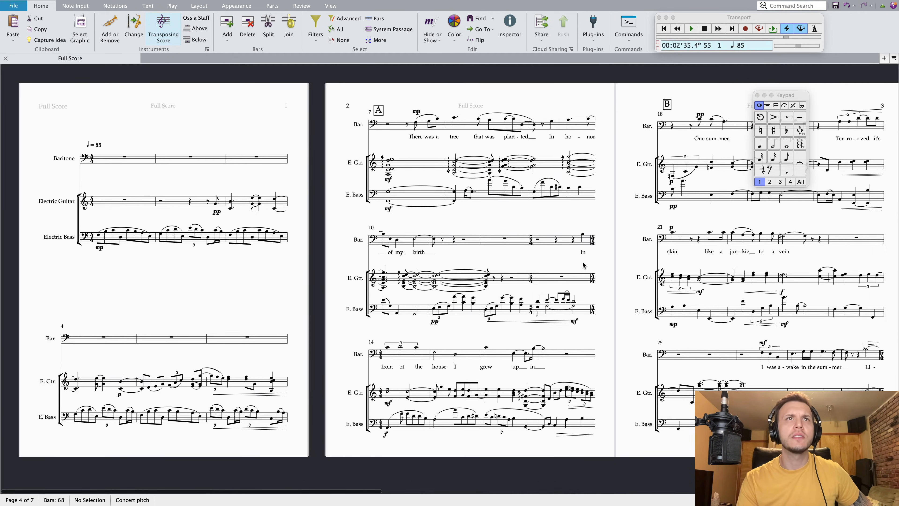
pyautogui.hscroll(4, 186, 286)
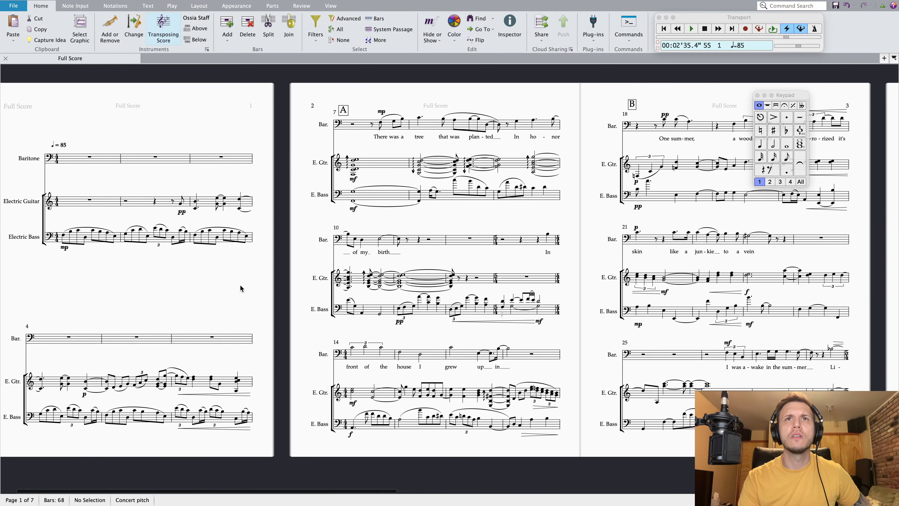
pyautogui.hscroll(2, 239, 284)
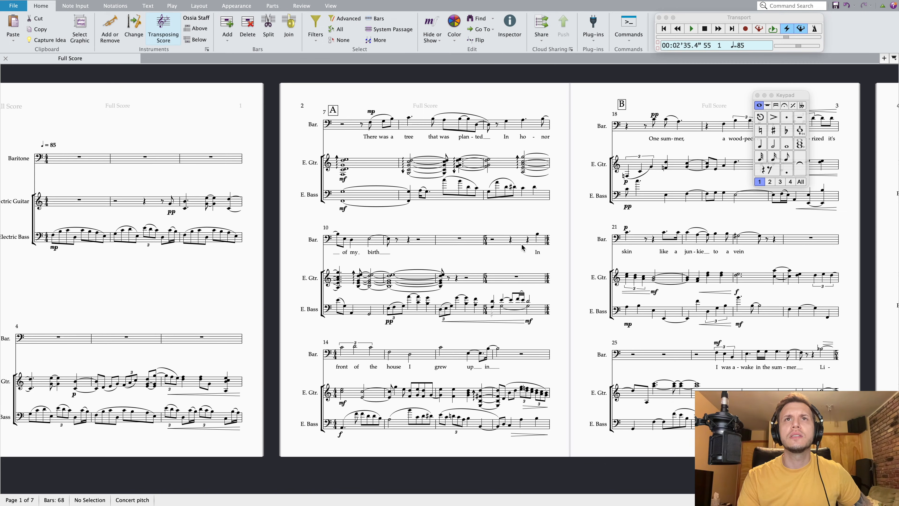
pyautogui.hscroll(-2, 510, 251)
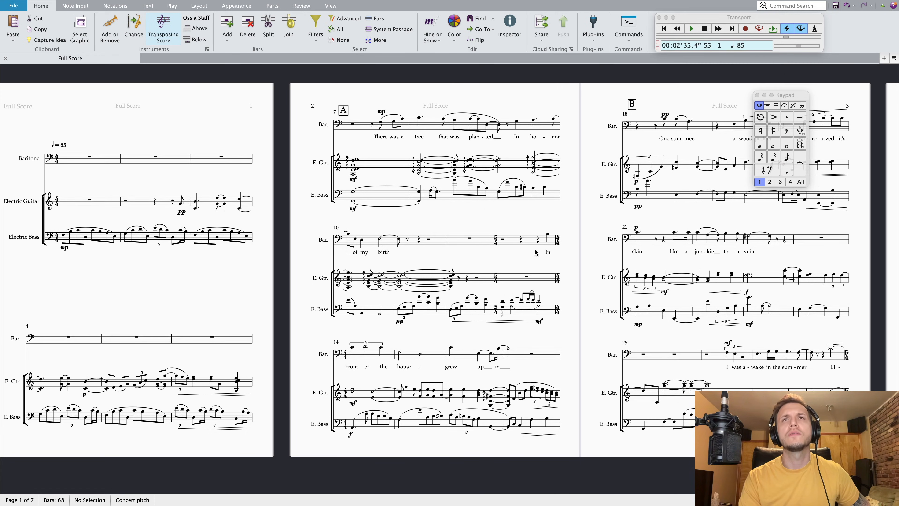
pyautogui.click(521, 242)
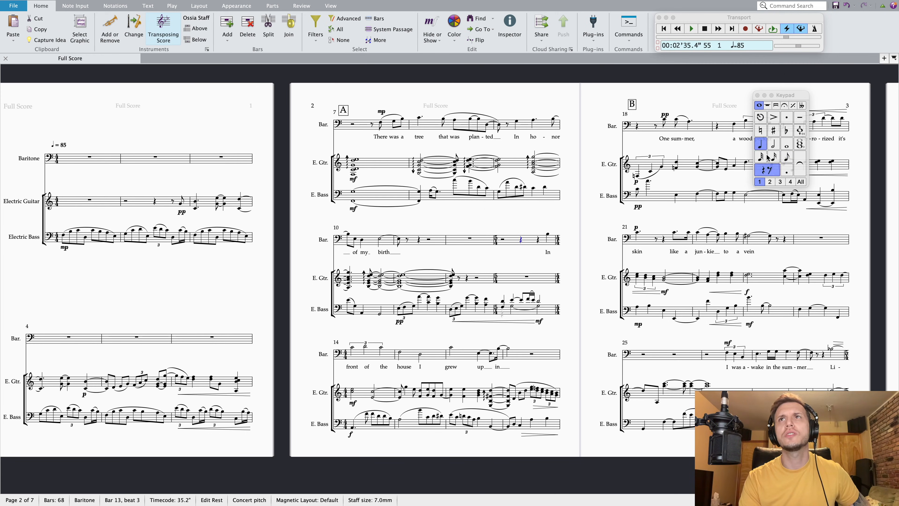
pyautogui.click(774, 145)
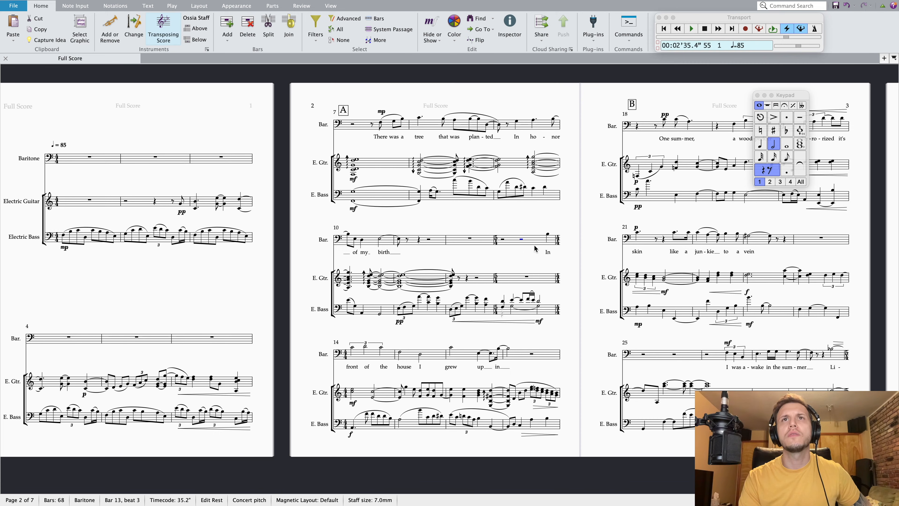
pyautogui.press('Escape')
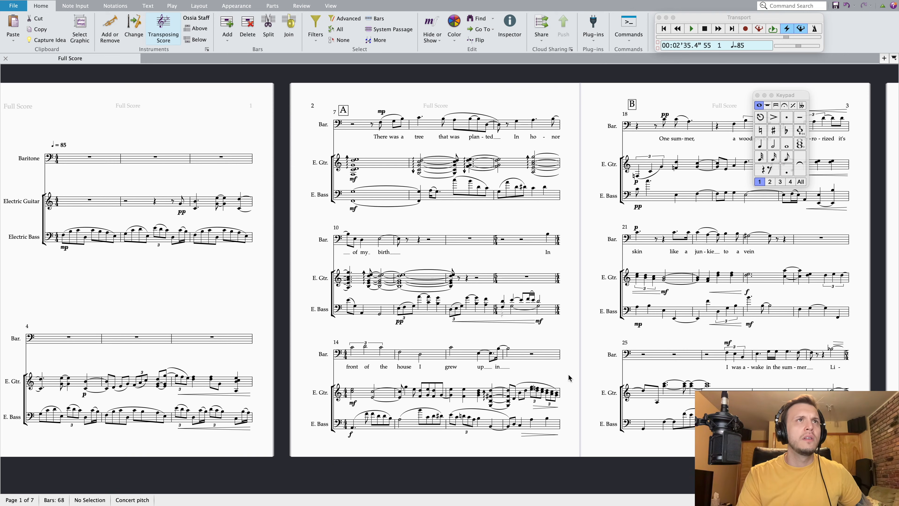
# Replace the Baritone's two half rests in bar 25 with a single whole-bar rest
pyautogui.hscroll(5, 569, 377)
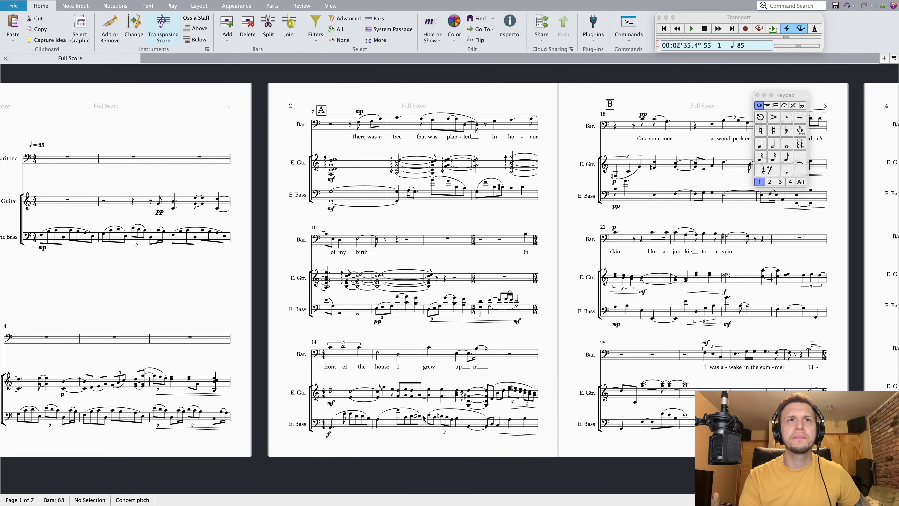
pyautogui.hscroll(4, 423, 418)
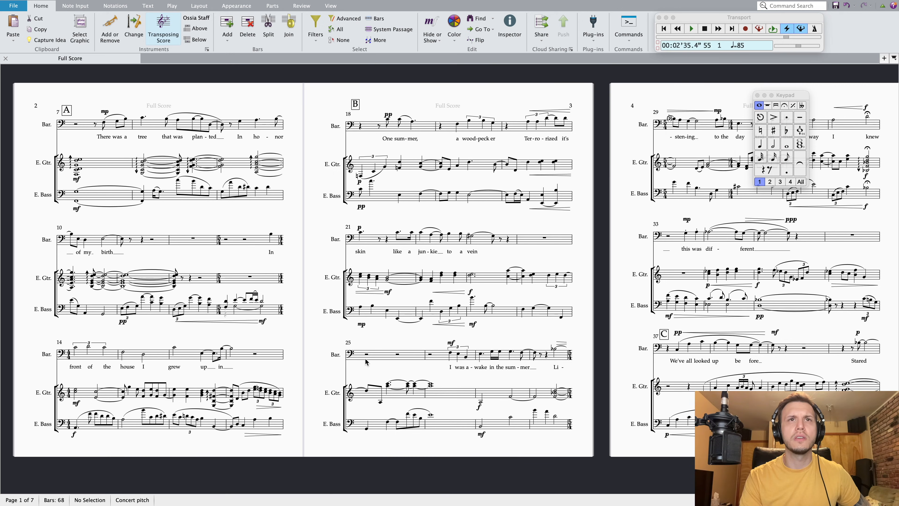
pyautogui.click(382, 358)
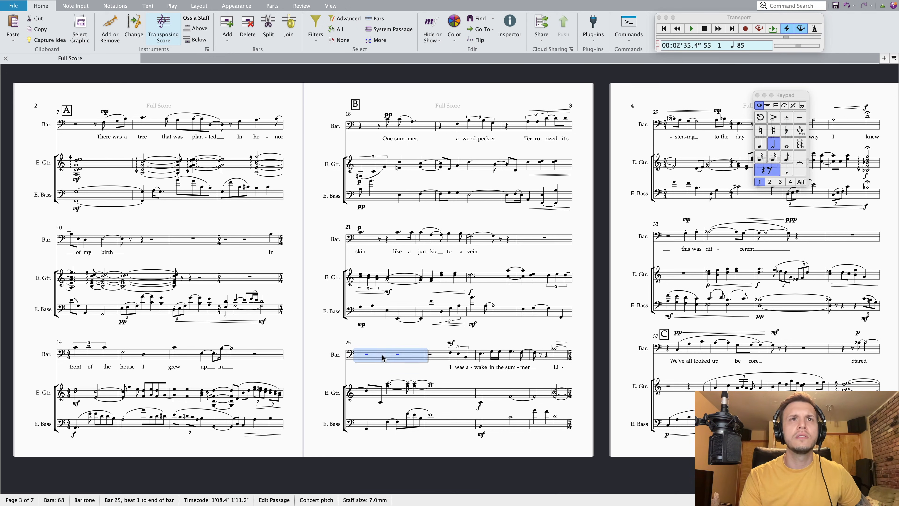
pyautogui.click(392, 334)
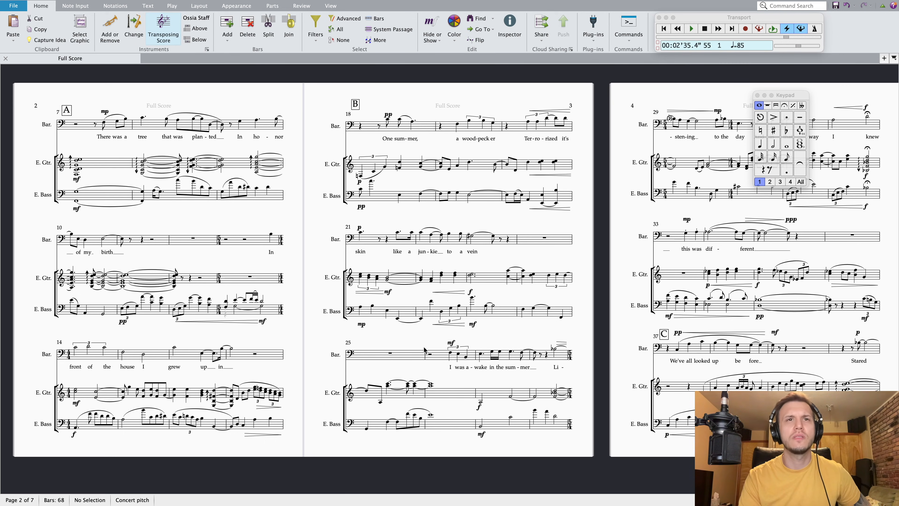
# Look through pages 2 to 6 of the score, checking the rests, dynamics and hairpins in all three parts
pyautogui.hscroll(1, 441, 344)
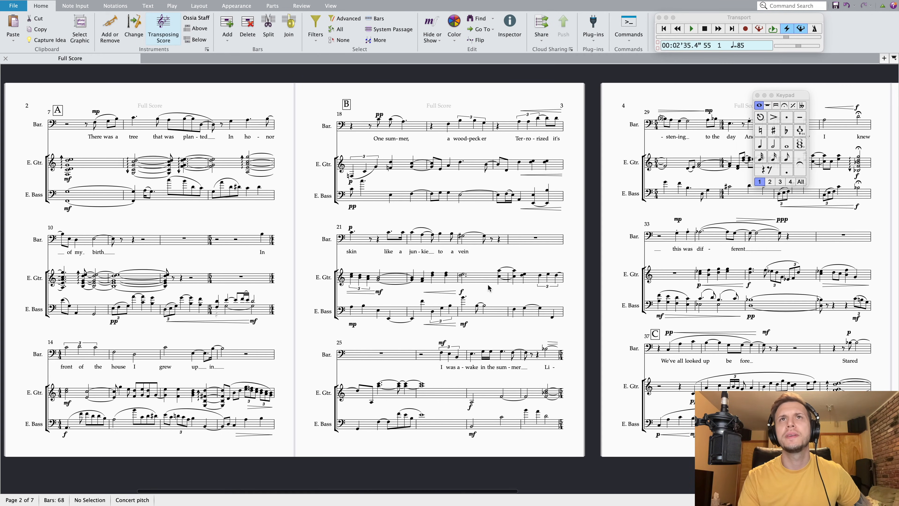
pyautogui.scroll(1, 443, 301)
pyautogui.scroll(1, 445, 258)
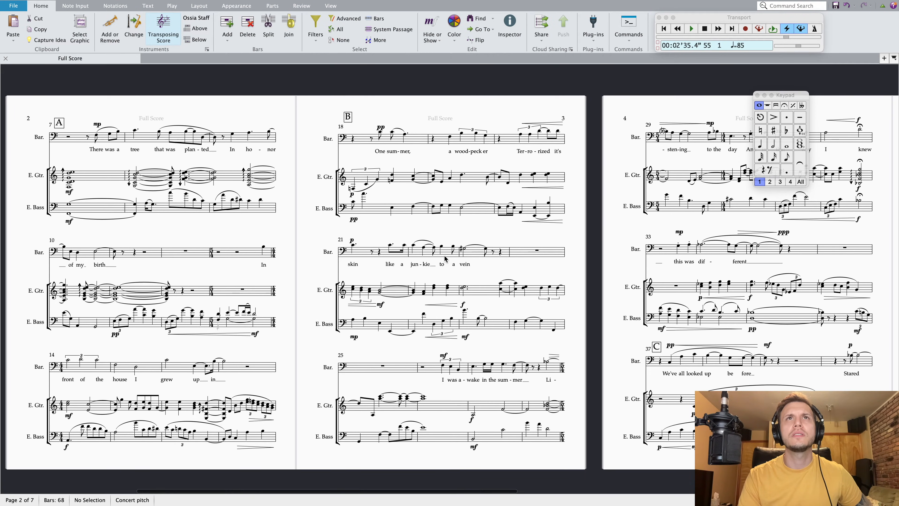
pyautogui.scroll(-1, 445, 259)
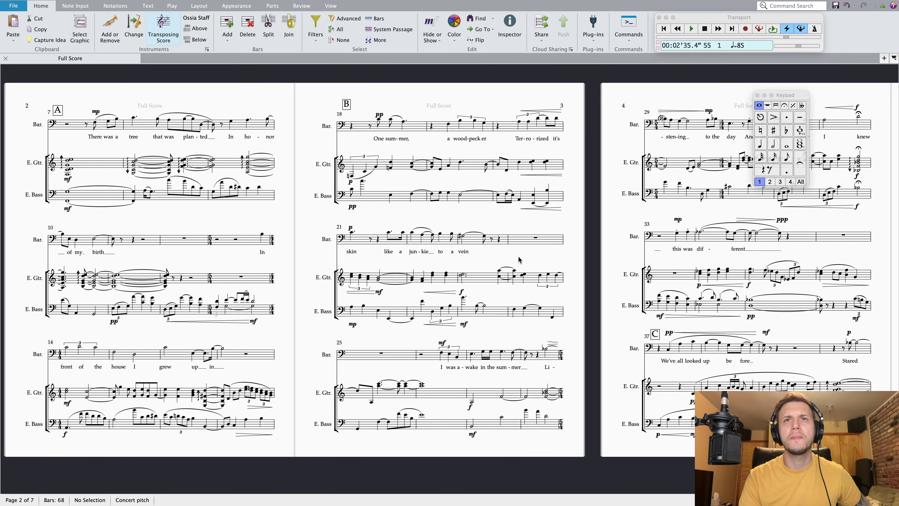
pyautogui.hscroll(5, 519, 260)
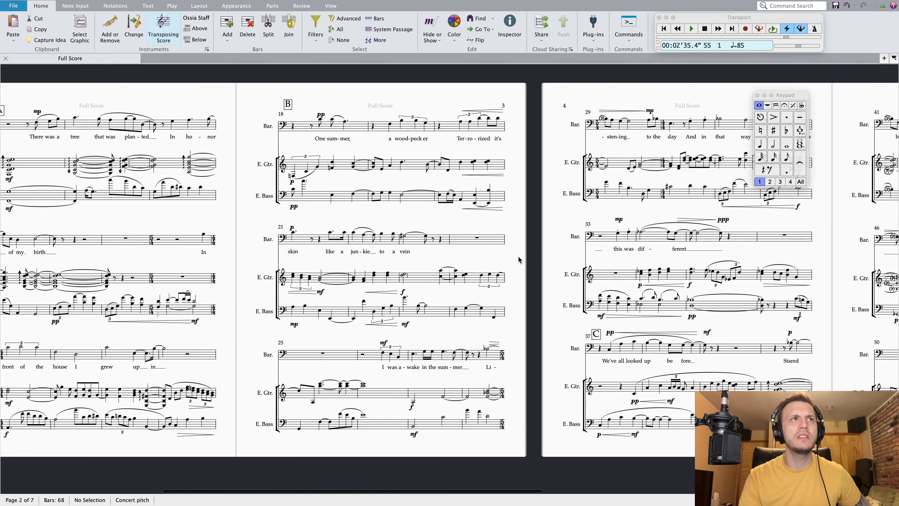
pyautogui.hscroll(7, 519, 260)
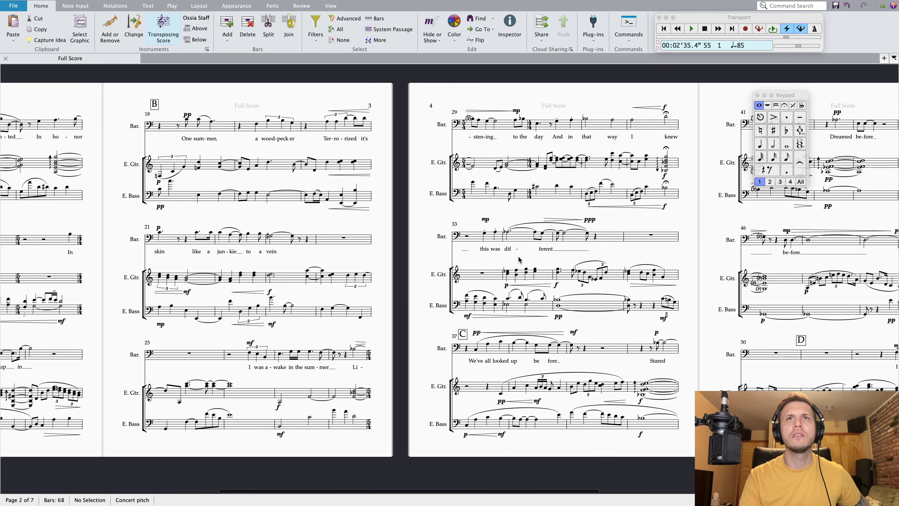
pyautogui.hscroll(5, 519, 258)
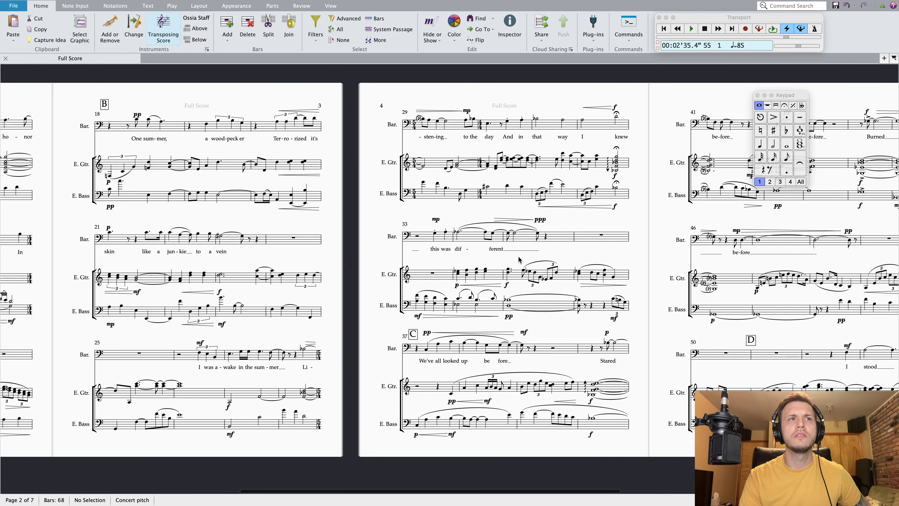
pyautogui.hscroll(1, 612, 277)
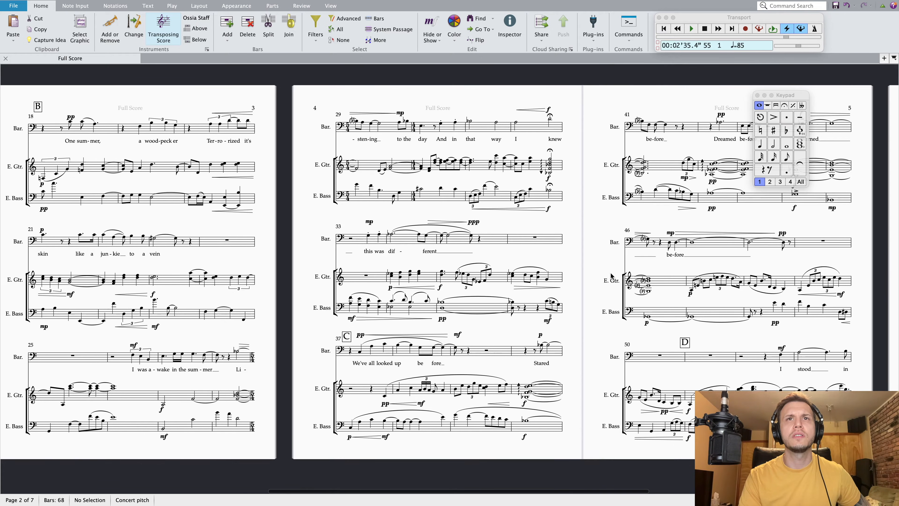
pyautogui.hscroll(1, 580, 340)
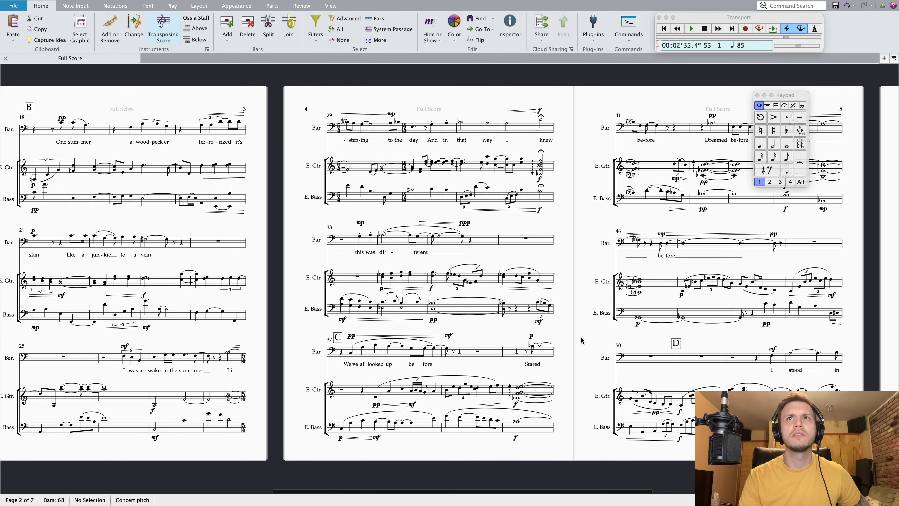
pyautogui.scroll(-1, 584, 262)
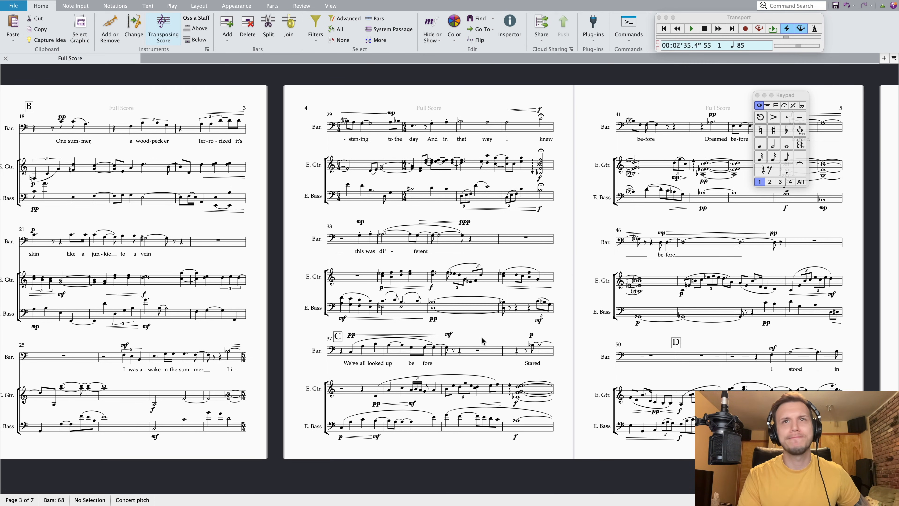
pyautogui.scroll(-1, 569, 353)
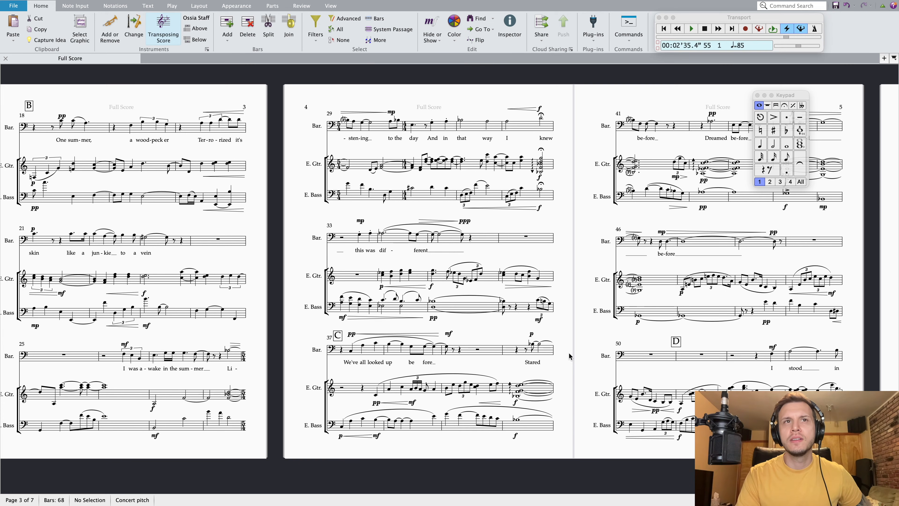
pyautogui.hscroll(6, 569, 353)
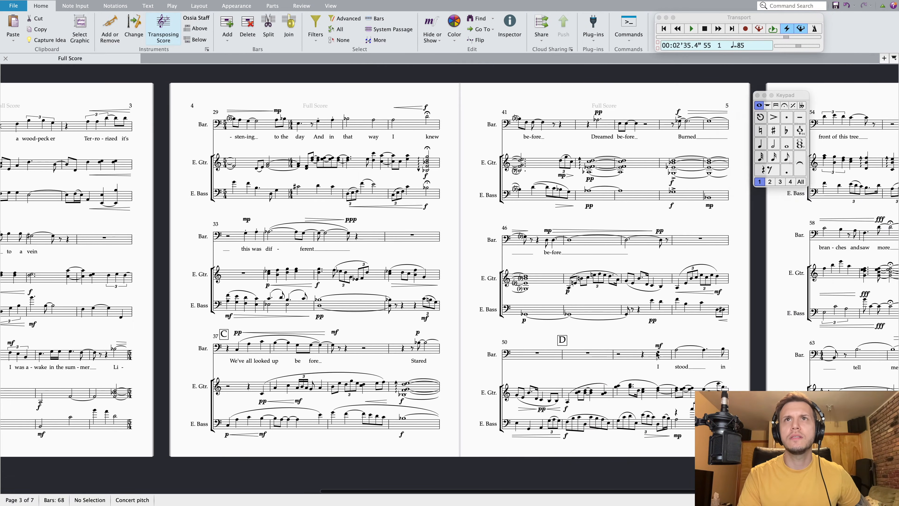
pyautogui.scroll(1, 650, 199)
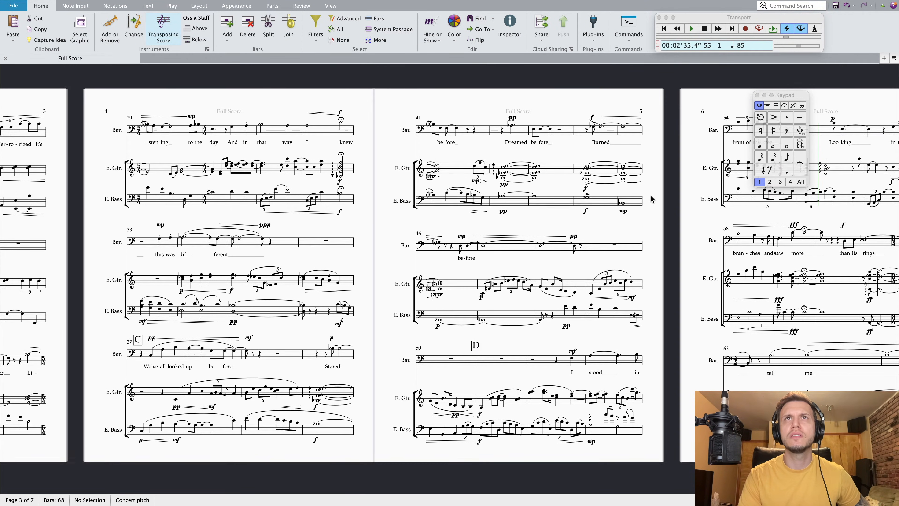
pyautogui.scroll(3, 650, 199)
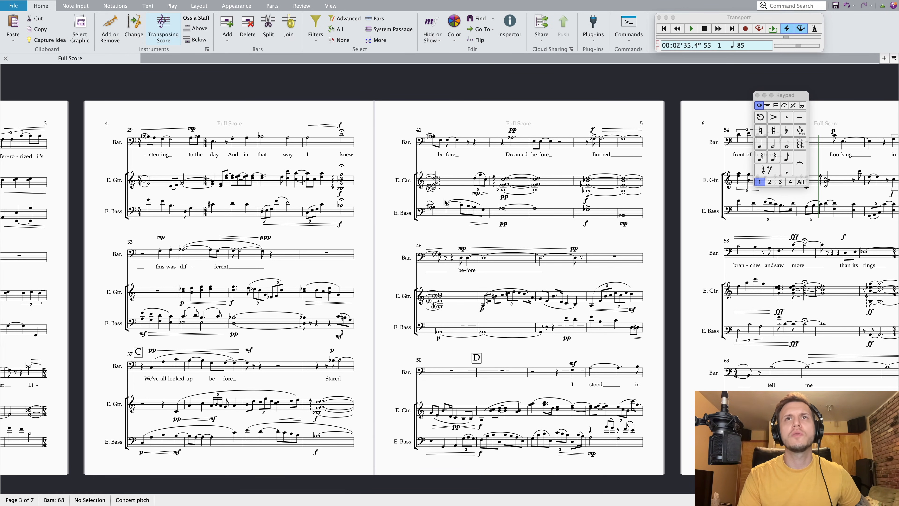
pyautogui.scroll(-2, 630, 228)
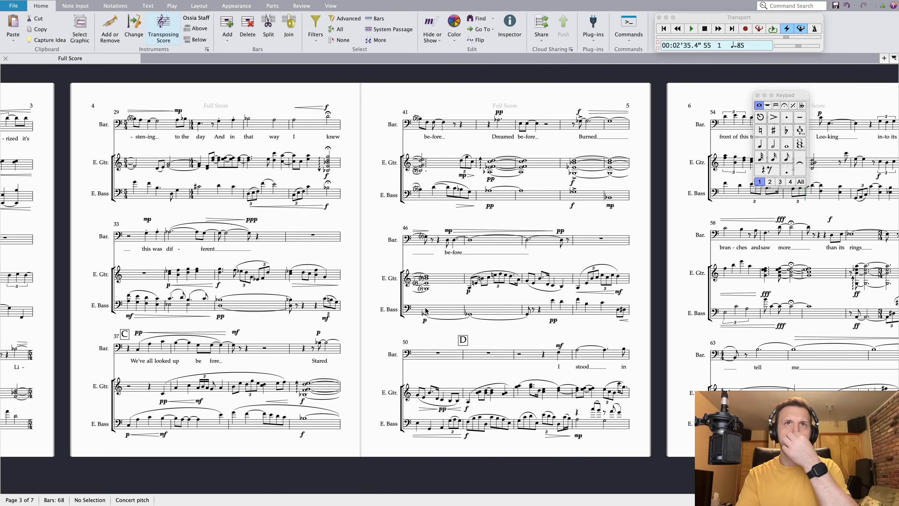
pyautogui.hscroll(3, 498, 304)
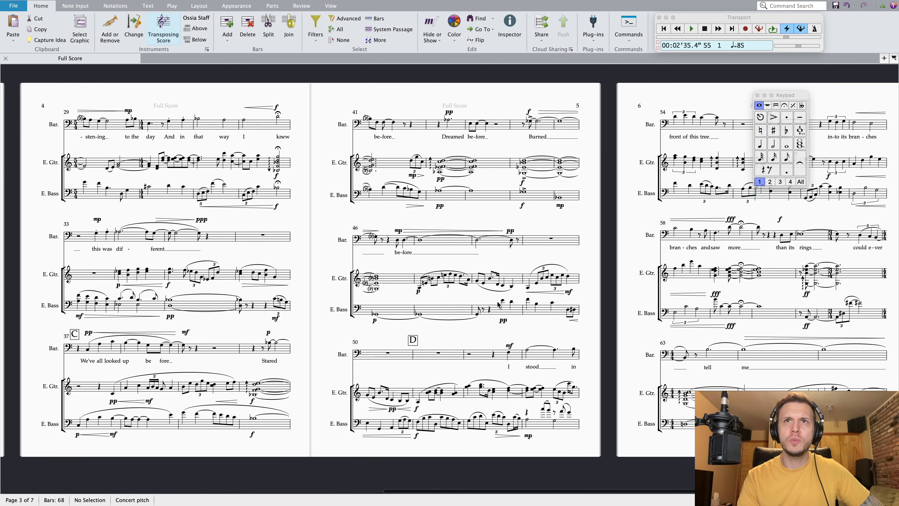
pyautogui.hscroll(5, 551, 352)
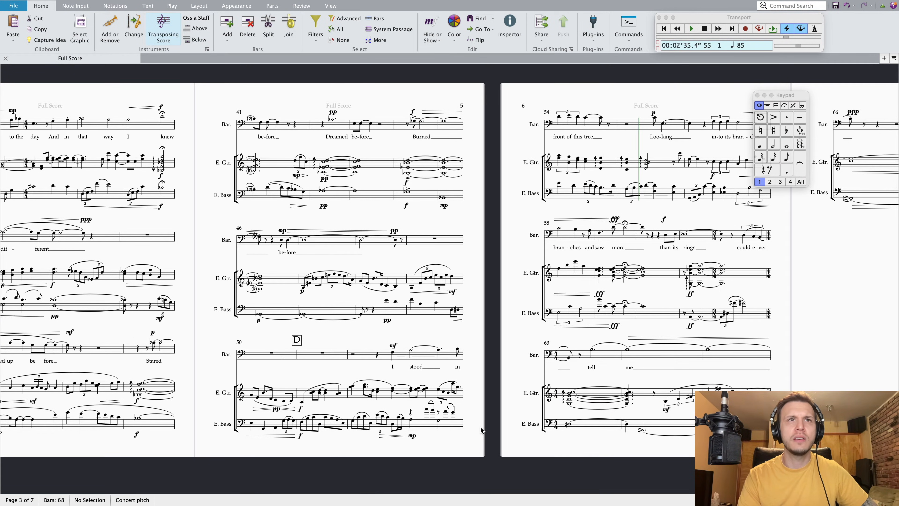
# Look through the score to its final page and back to page 1, checking dynamics and hairpins in all parts
pyautogui.hscroll(7, 481, 430)
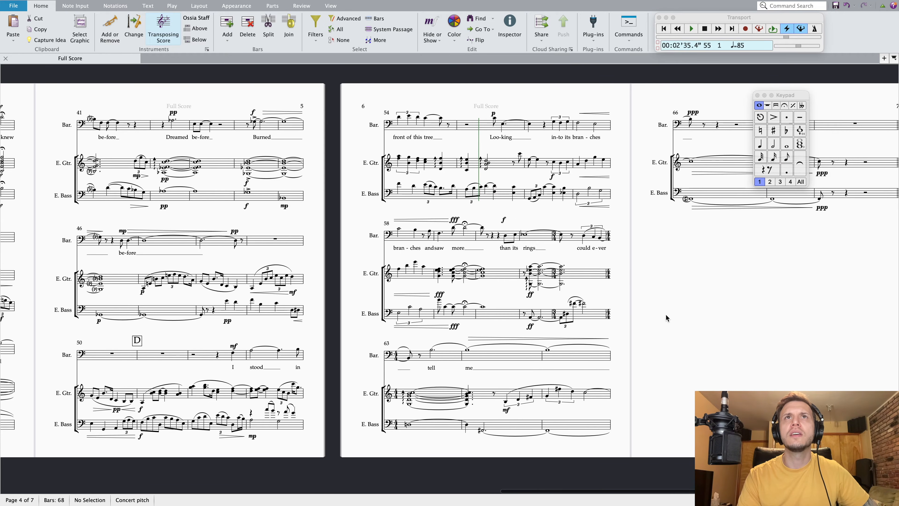
pyautogui.hscroll(2, 573, 185)
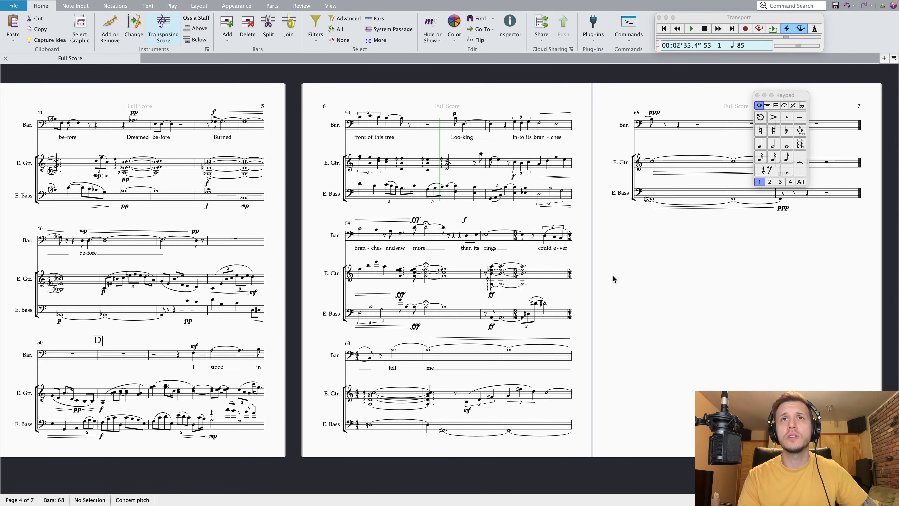
pyautogui.scroll(-1, 660, 255)
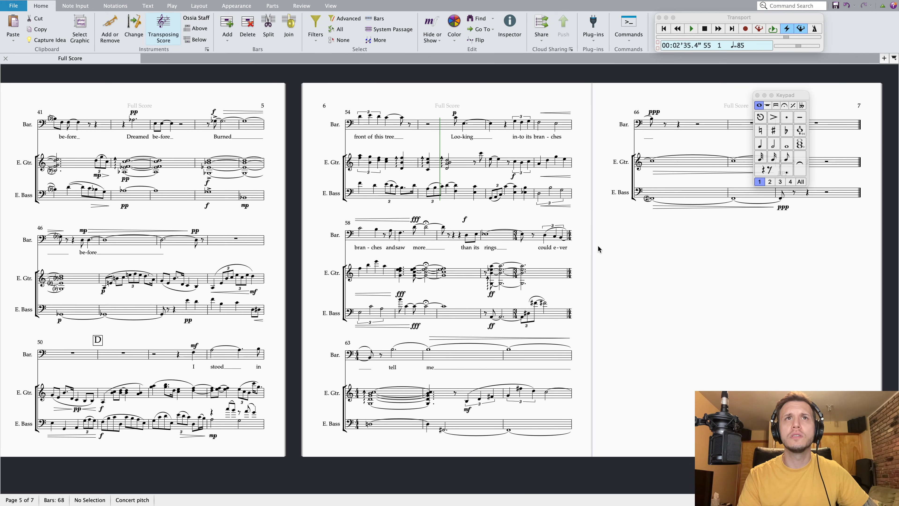
pyautogui.moveTo(623, 302); pyautogui.dragTo(506, 365)
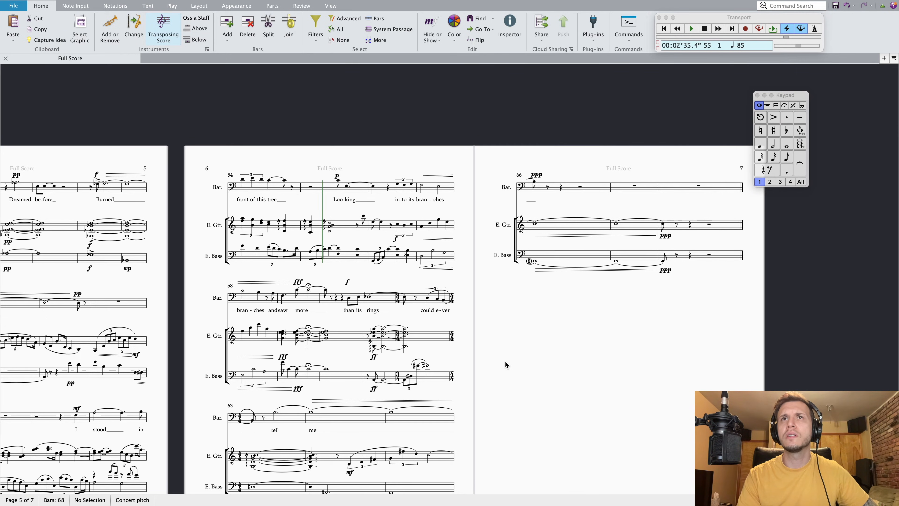
pyautogui.hscroll(-10, 505, 365)
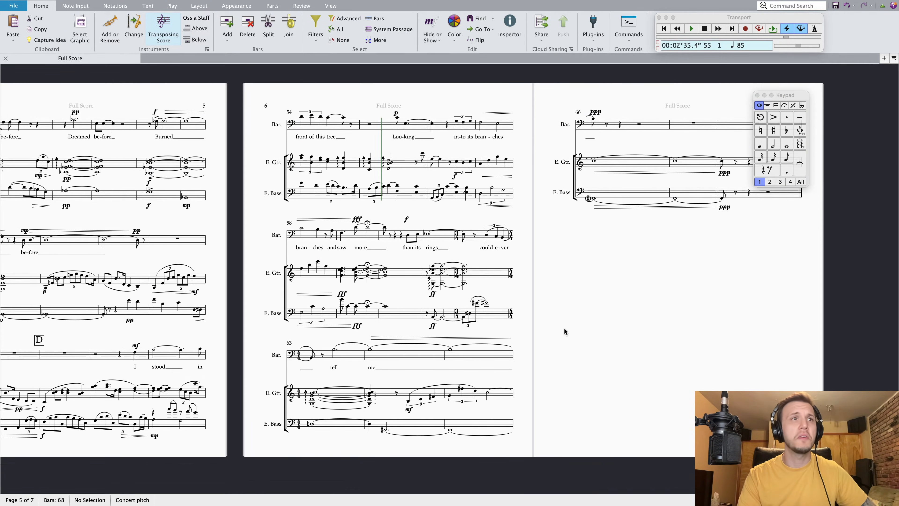
pyautogui.hscroll(-15, 565, 331)
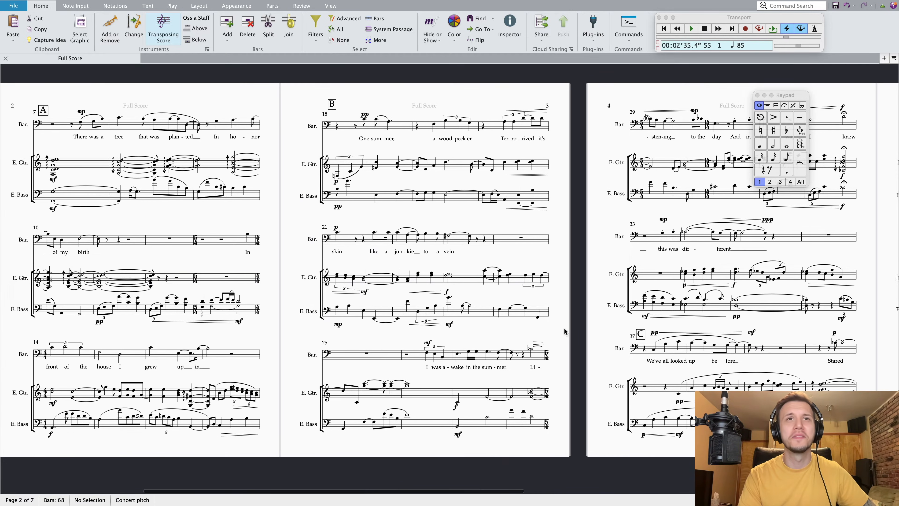
pyautogui.hscroll(-7, 481, 385)
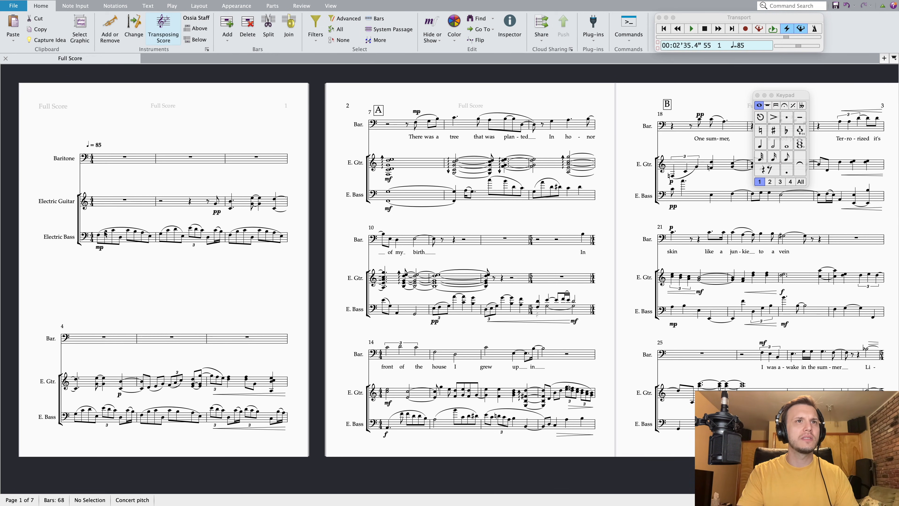
# Change the Electric Bass's opening dynamic in bar 1 to p
pyautogui.click(211, 410)
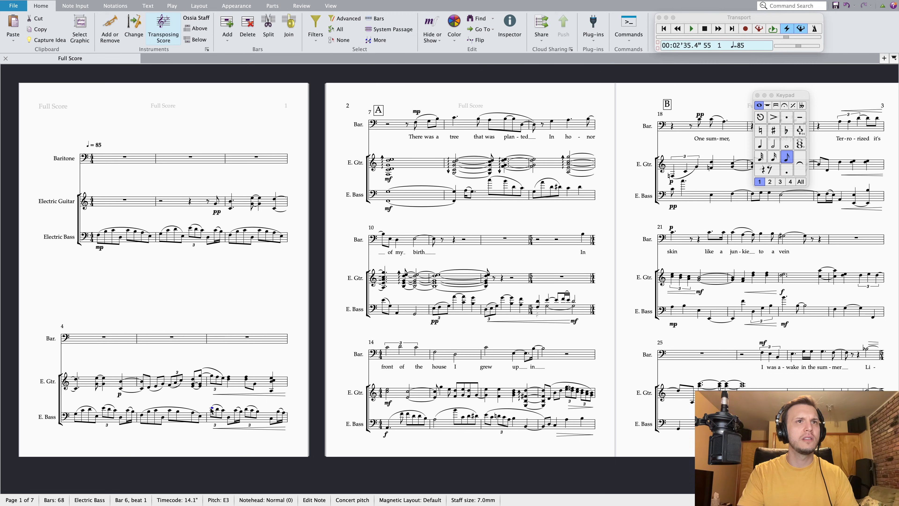
pyautogui.click(99, 248)
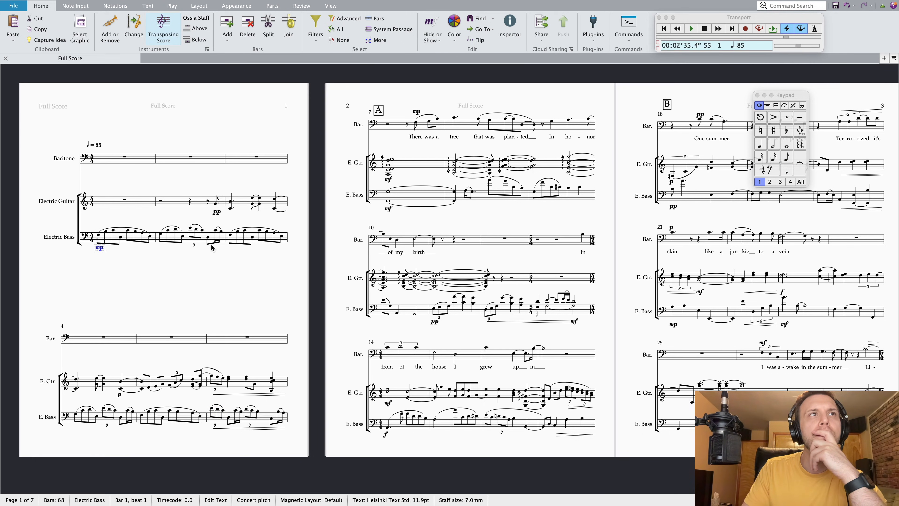
pyautogui.press('Delete')
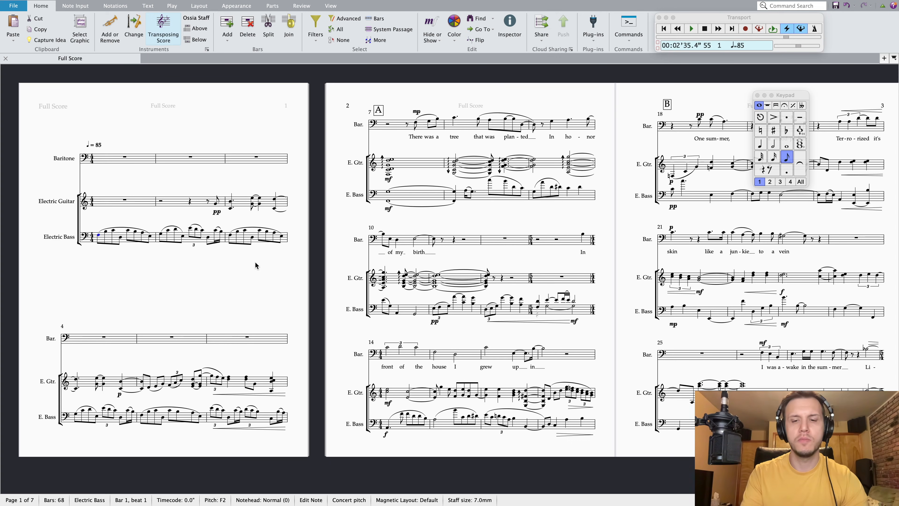
pyautogui.press('super+e')
pyautogui.press('super+p')
pyautogui.click(203, 281)
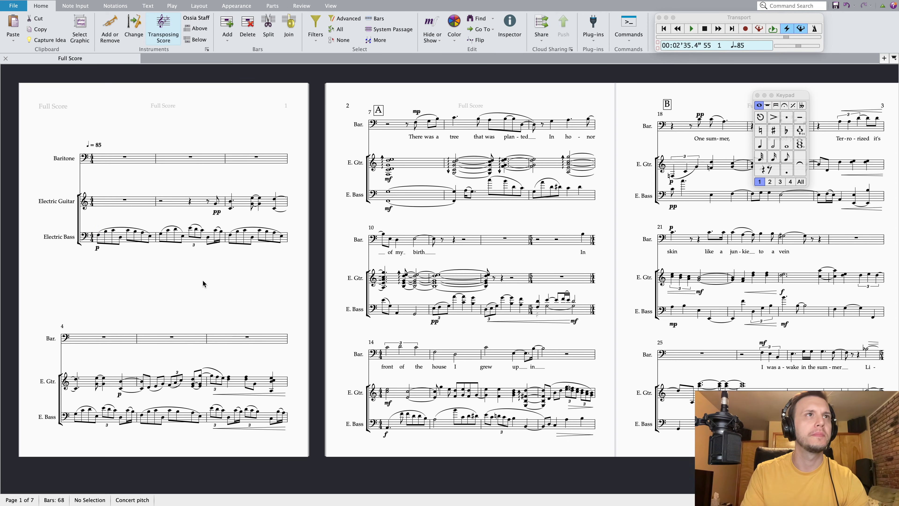
# Add an mp dynamic to the Electric Bass on beat 1 of bar 6
pyautogui.click(212, 410)
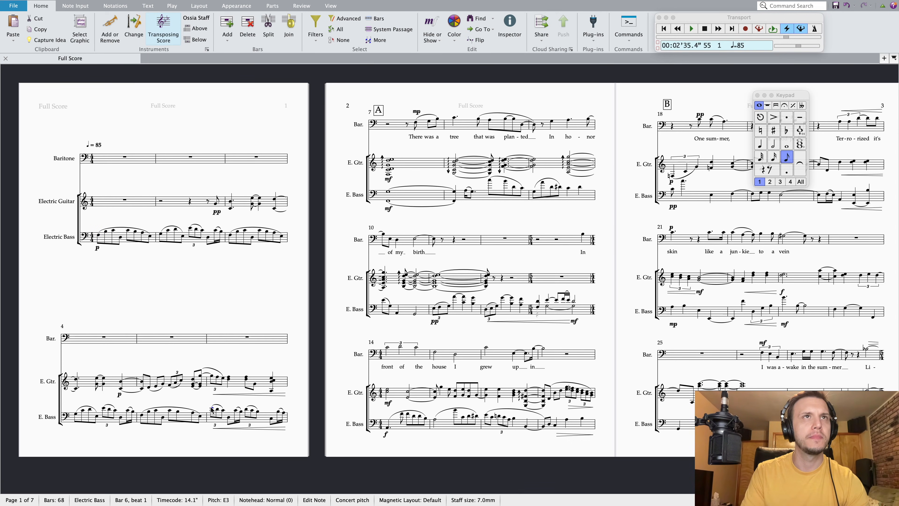
pyautogui.press('super+e')
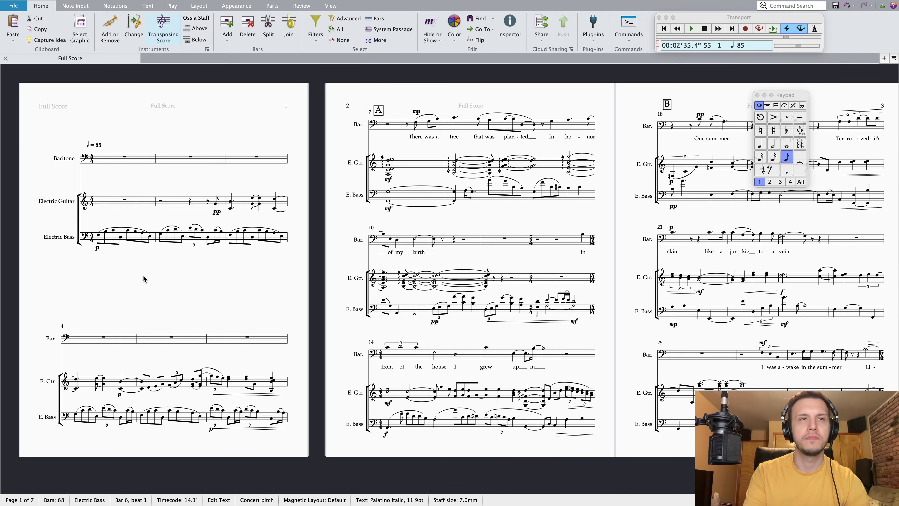
pyautogui.press('super+m')
pyautogui.click(81, 299)
# Play the score from the Electric Bass's first note in bar 1 into bar 16, then stop
pyautogui.click(98, 235)
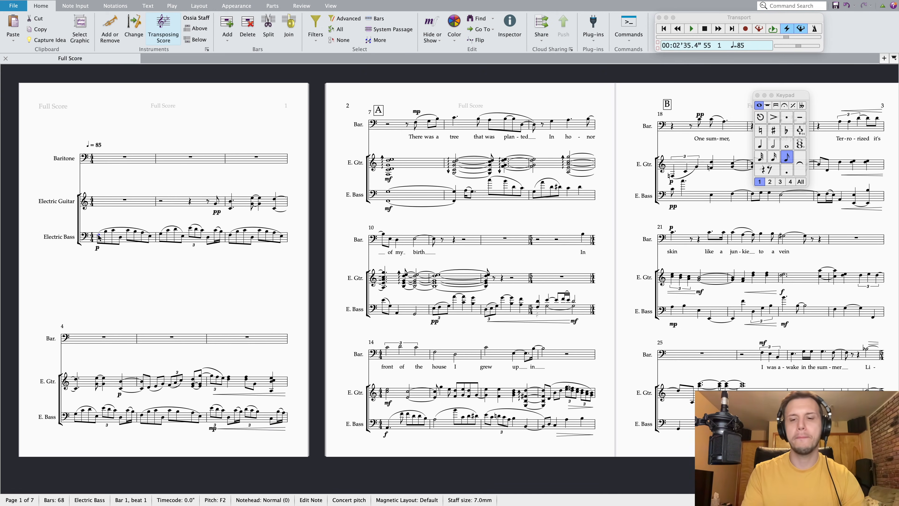
pyautogui.press('space')
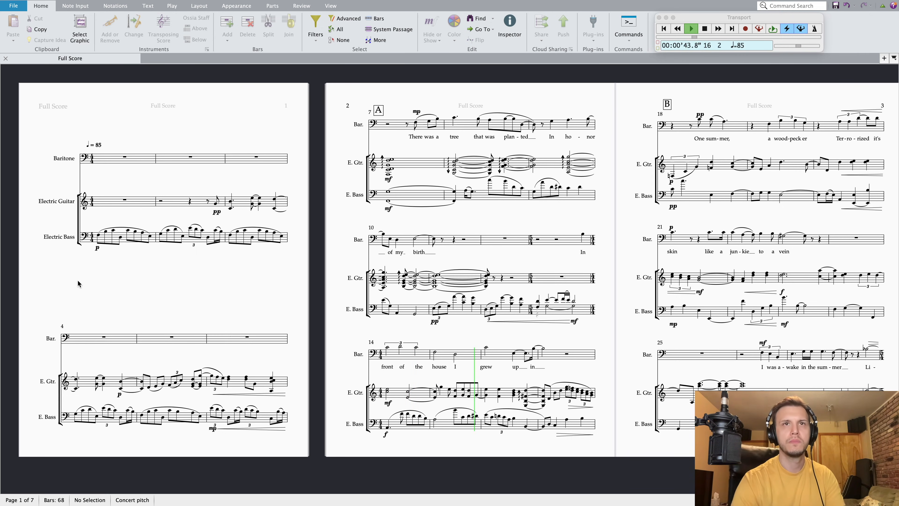
pyautogui.press('space')
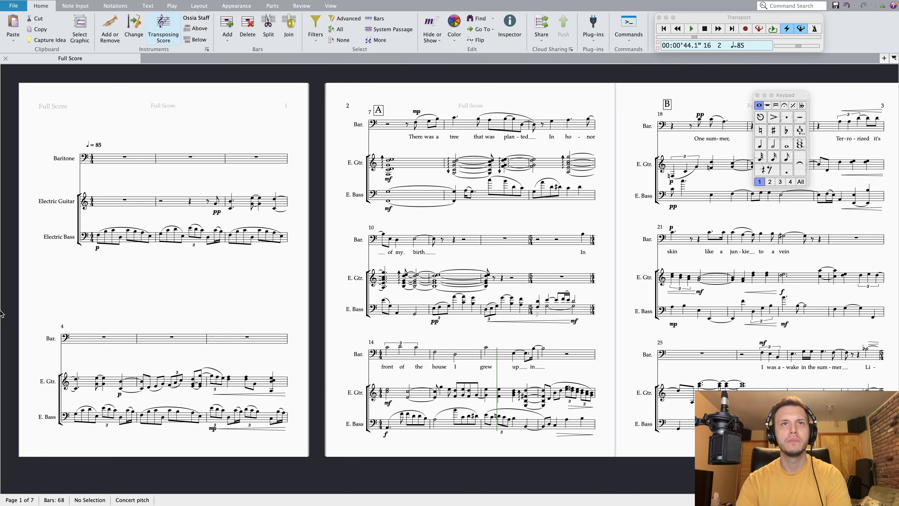
# Delete the Electric Bass's f at bar 14 and the mf at the end of bar 13, then clear the selection
pyautogui.click(387, 428)
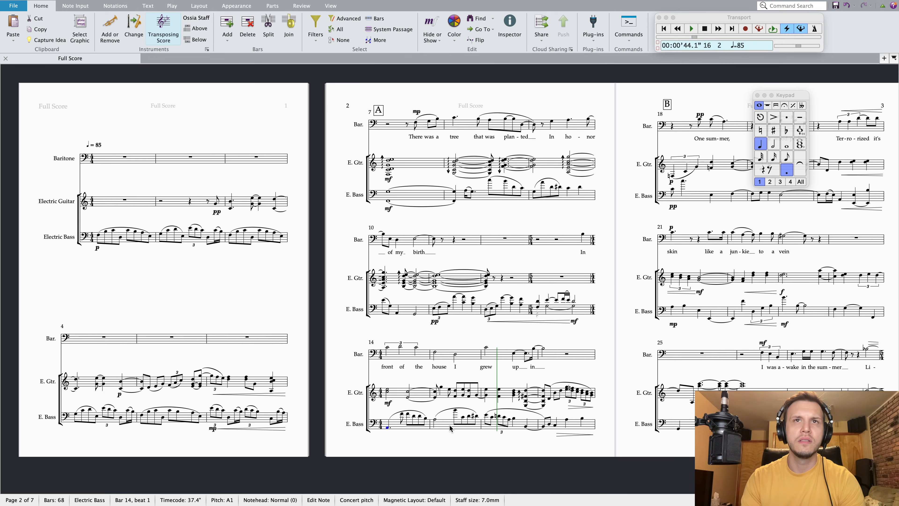
pyautogui.press('Escape')
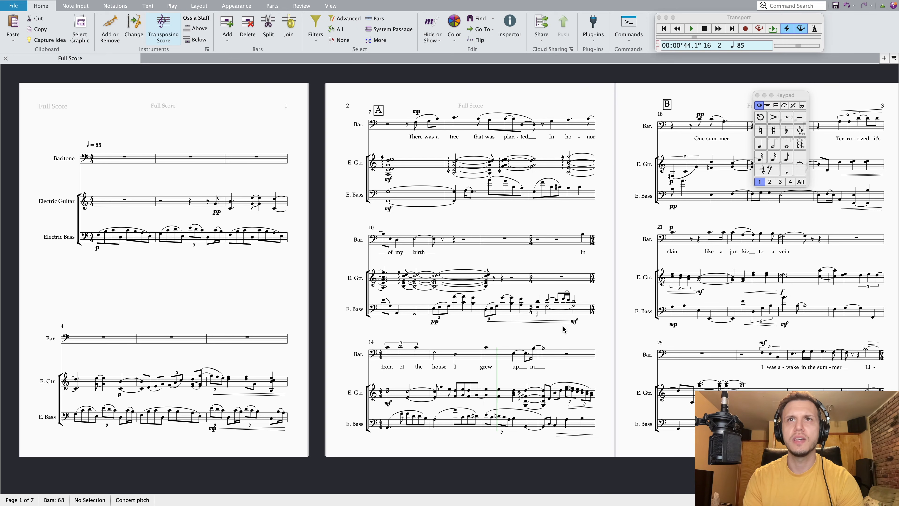
pyautogui.moveTo(574, 321)
pyautogui.mouseDown()
pyautogui.moveTo(395, 456)
pyautogui.moveTo(388, 440)
pyautogui.moveTo(593, 323)
pyautogui.moveTo(577, 322)
pyautogui.mouseUp()
pyautogui.press('Delete')
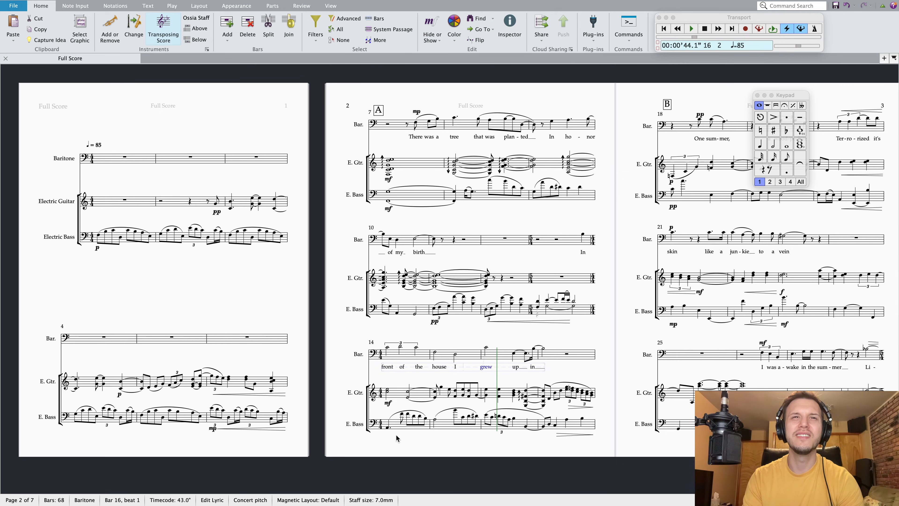
pyautogui.press('super+z')
pyautogui.press('Escape')
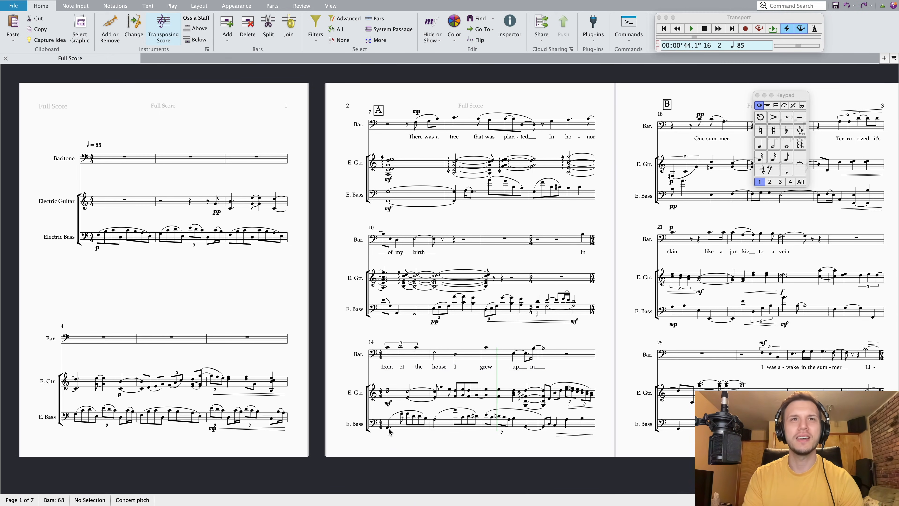
# Place an mf dynamic under the Electric Bass's first note in bar 14
pyautogui.click(388, 428)
pyautogui.press('super+e')
pyautogui.press('super+f')
pyautogui.press('Escape')
pyautogui.press('Escape')
pyautogui.doubleClick(386, 434)
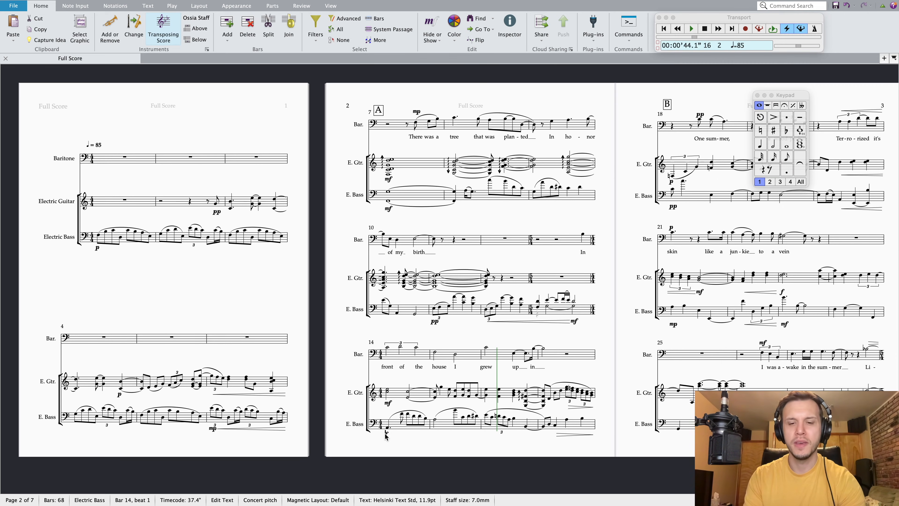
pyautogui.press('Escape')
pyautogui.press('Escape')
pyautogui.doubleClick(573, 321)
pyautogui.press('Delete')
pyautogui.click(563, 322)
pyautogui.moveTo(569, 321); pyautogui.dragTo(384, 436)
# Replace the Electric Bass's crescendo hairpin with a new one spanning bars 12 and 13
pyautogui.click(532, 321)
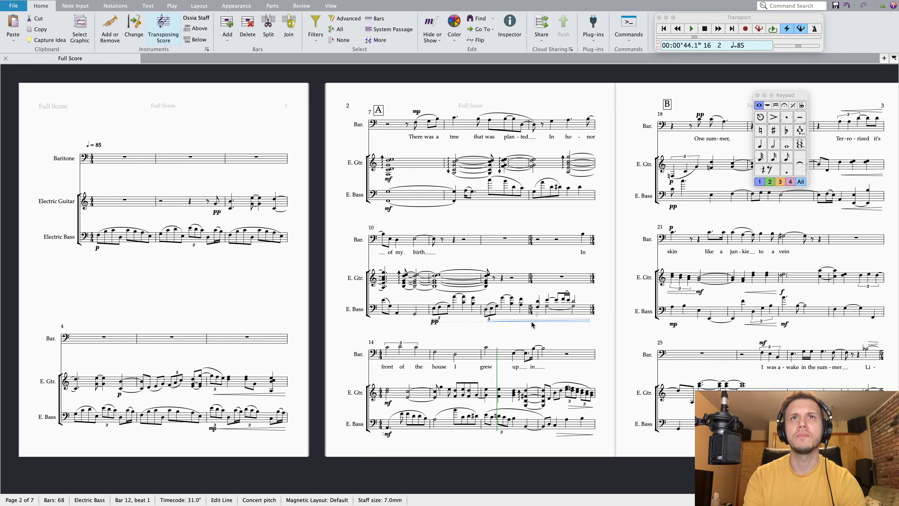
pyautogui.press('Delete')
pyautogui.click(506, 314)
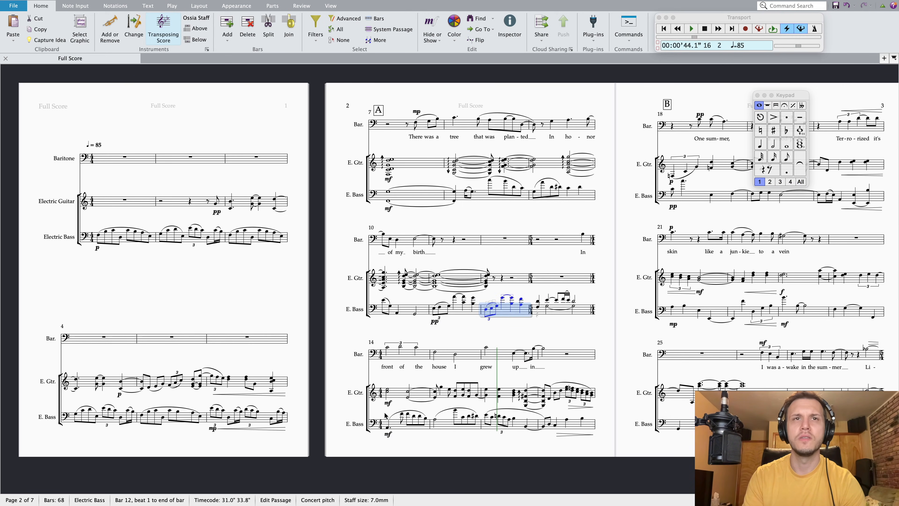
pyautogui.keyDown('shift'); pyautogui.click(583, 310); pyautogui.keyUp('shift')
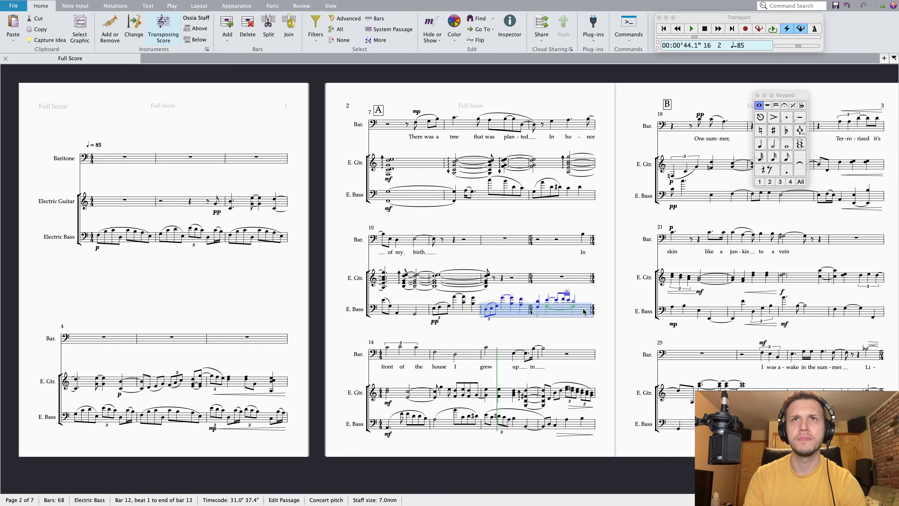
pyautogui.press('h')
pyautogui.press('Escape')
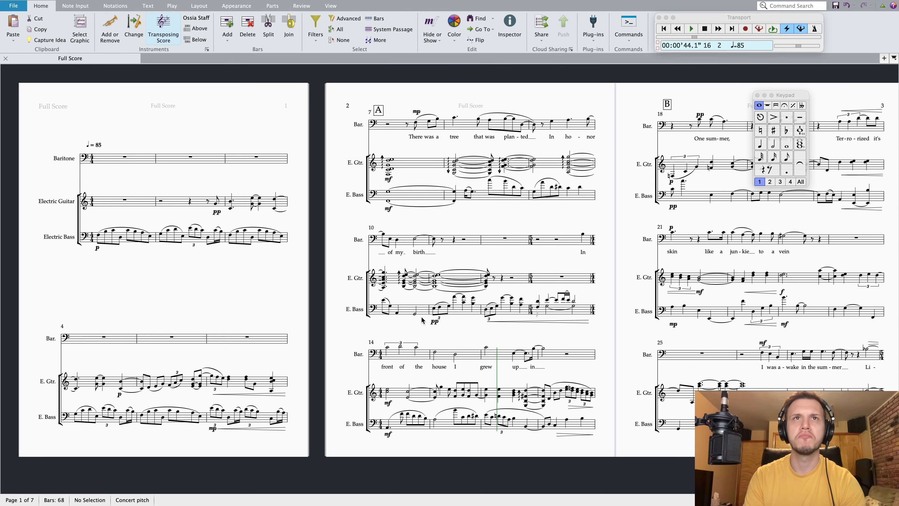
# Play the score from bar 11 to bar 14, then replay from bar 8 into bar 10 and stop
pyautogui.click(434, 309)
pyautogui.press('space')
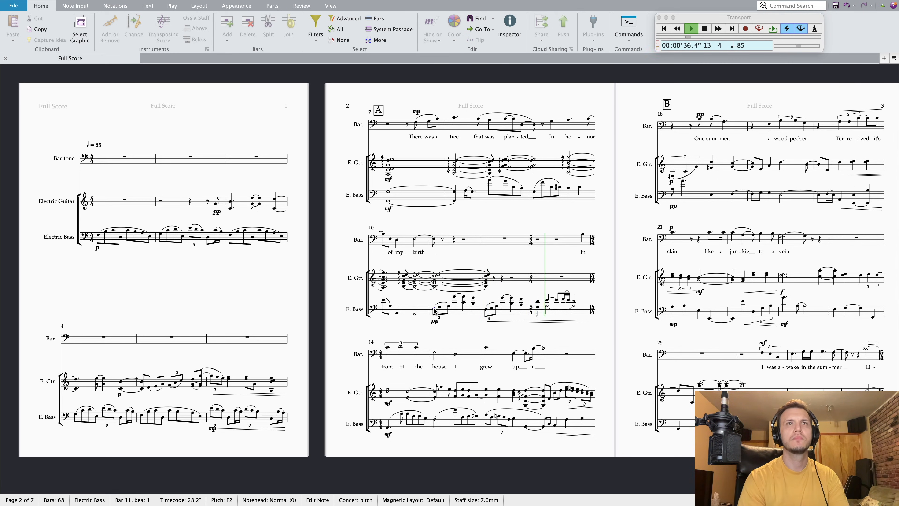
pyautogui.press('space')
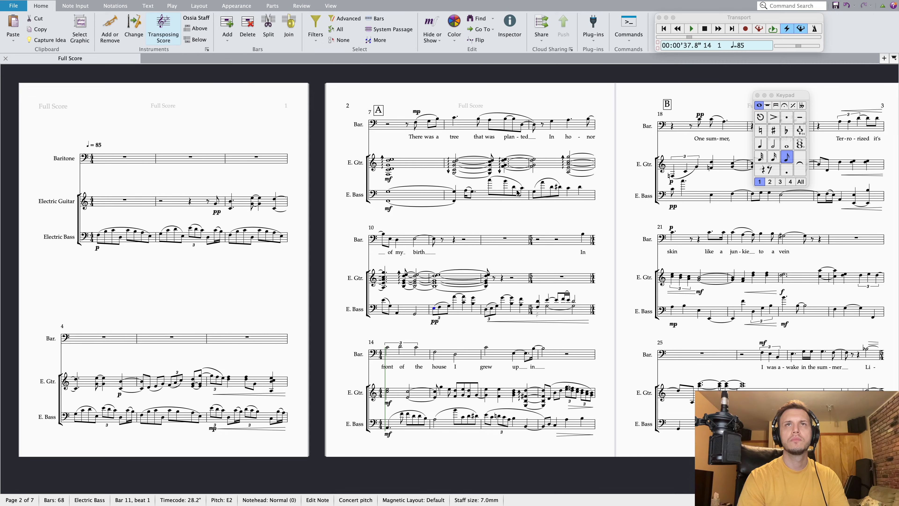
pyautogui.click(454, 192)
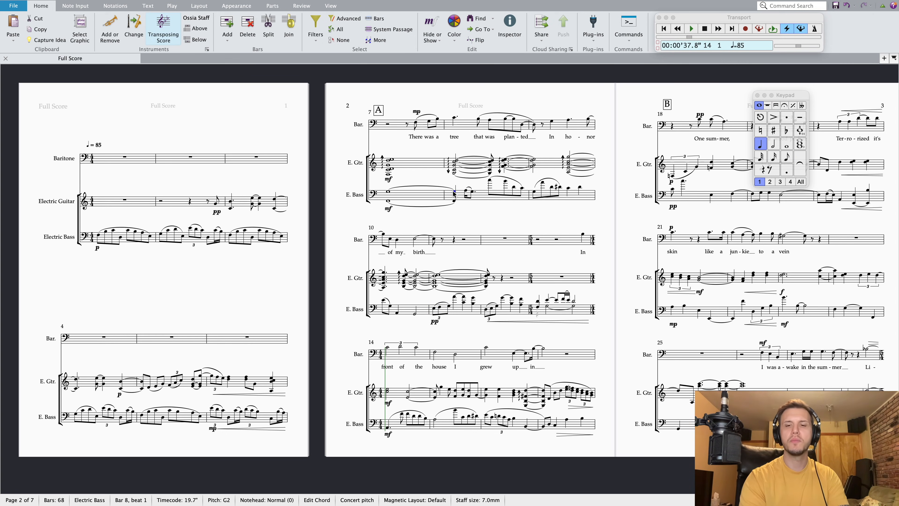
pyautogui.press('p')
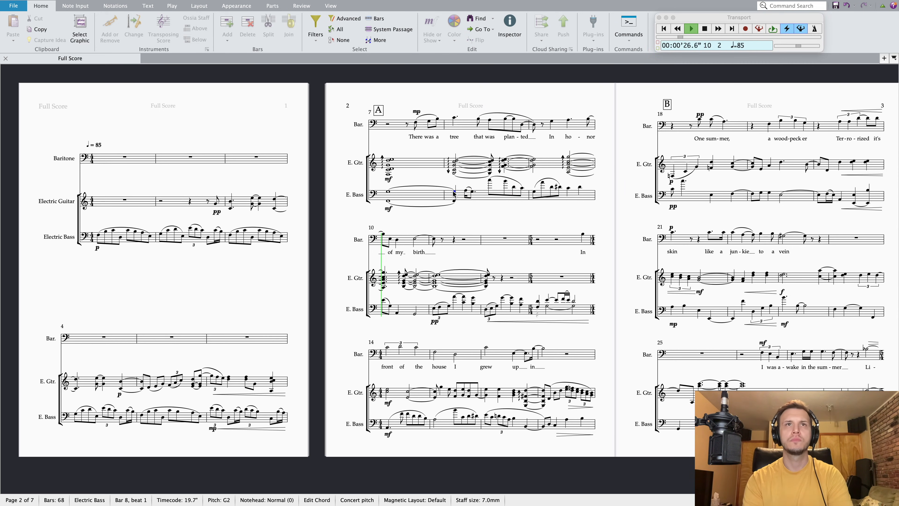
pyautogui.press('space')
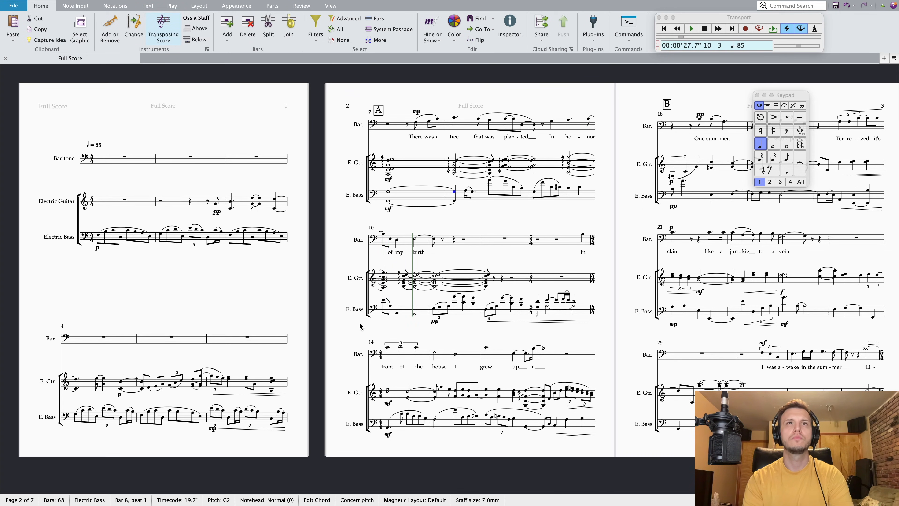
# Add a diminuendo hairpin to the Electric Bass from beat 2 of bar 10, leading to the pp in bar 11
pyautogui.click(397, 313)
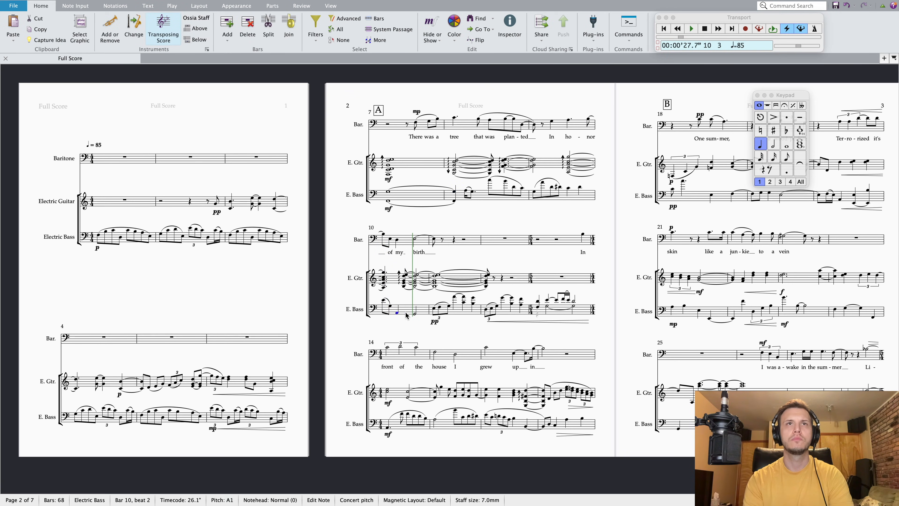
pyautogui.hotkey('shift', 'Right')
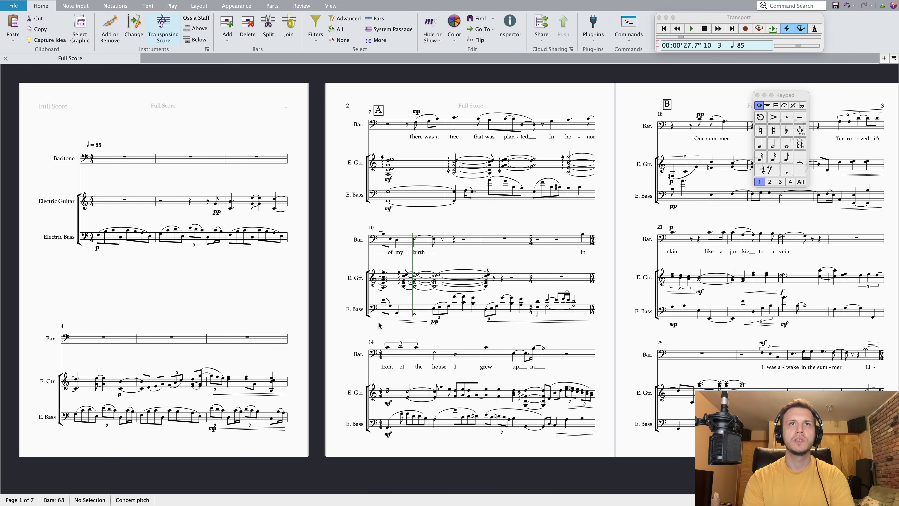
# Play the score from the Electric Bass's first note in bar 10 into bar 28, then stop
pyautogui.click(384, 301)
pyautogui.press('p')
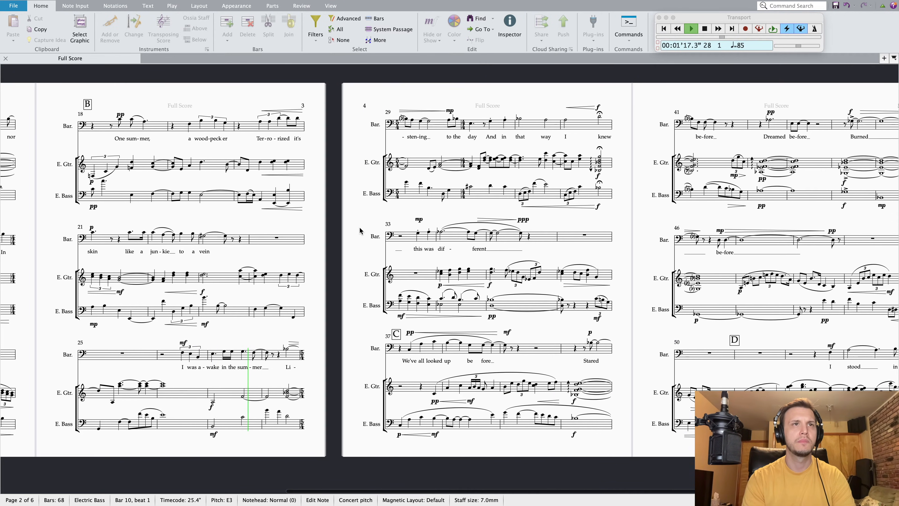
pyautogui.press('space')
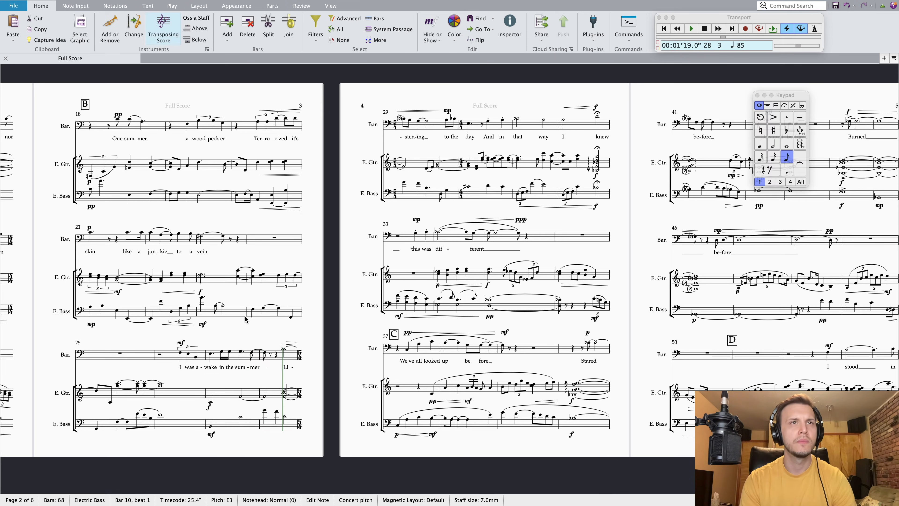
# Add tenuto marks to the Electric Guitar and Electric Bass notes in bar 27
pyautogui.click(227, 428)
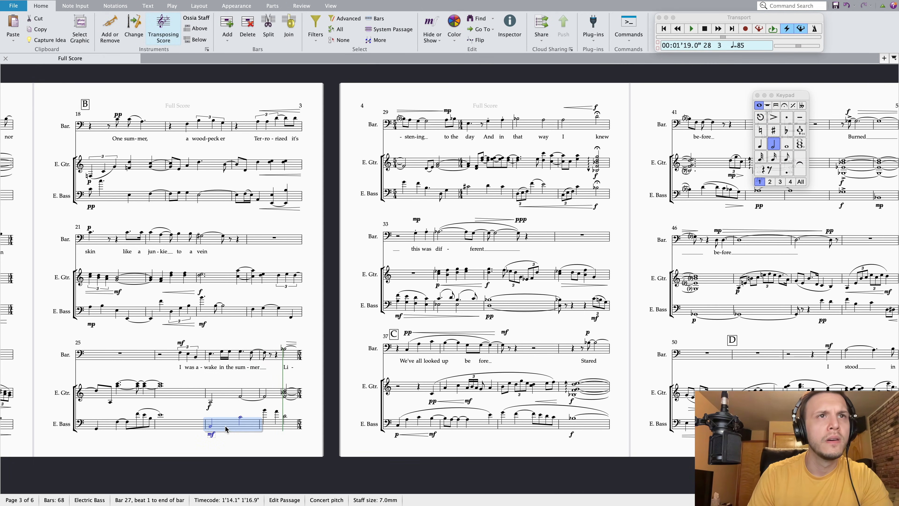
pyautogui.hotkey('shift', 'Up')
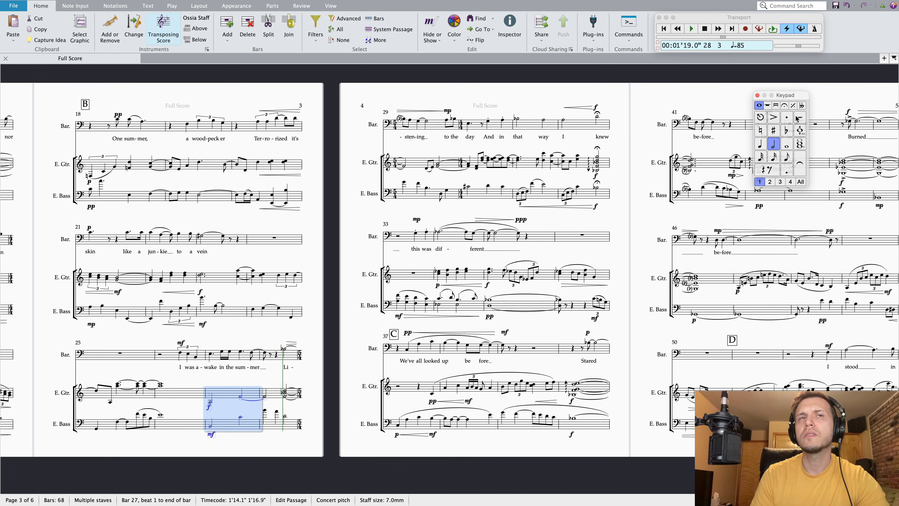
pyautogui.click(253, 439)
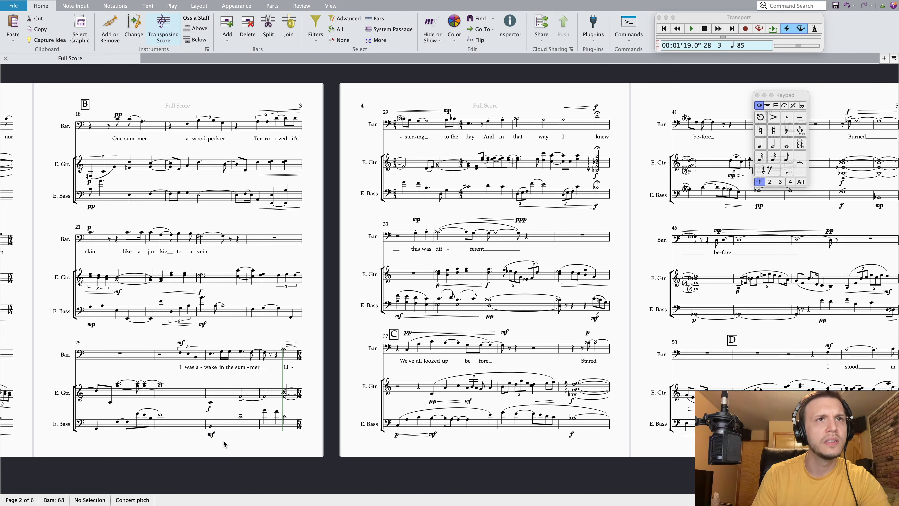
# Add tenuto marks to the Electric Bass notes in bar 28 and to the Electric Guitar's first note in that bar
pyautogui.click(265, 409)
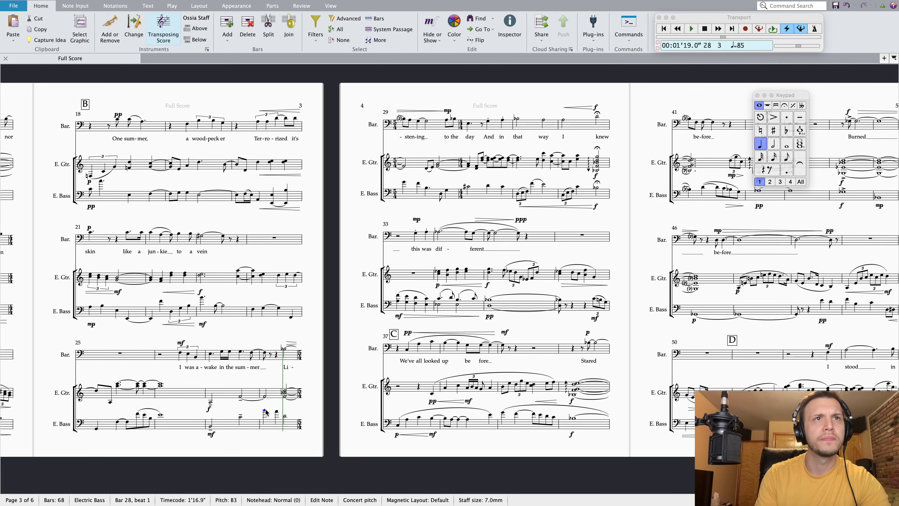
pyautogui.hotkey('shift', 'Right')
pyautogui.click(799, 118)
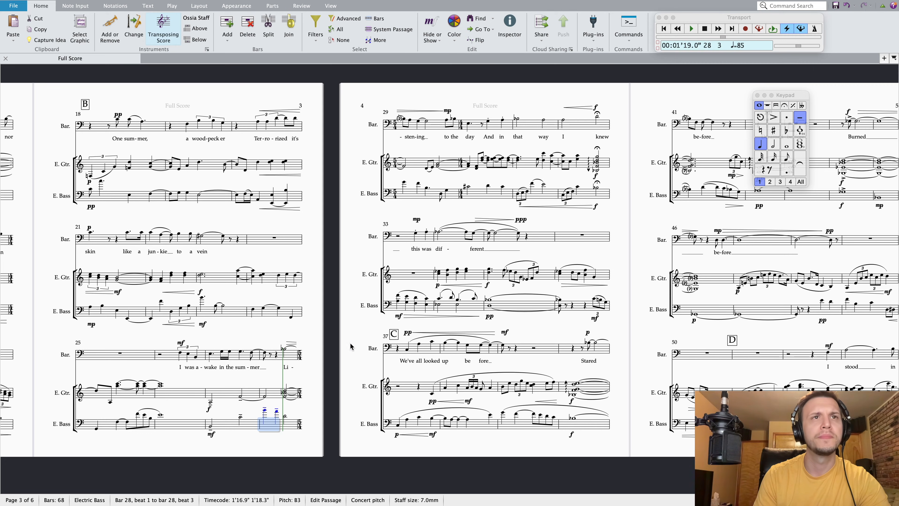
pyautogui.click(265, 397)
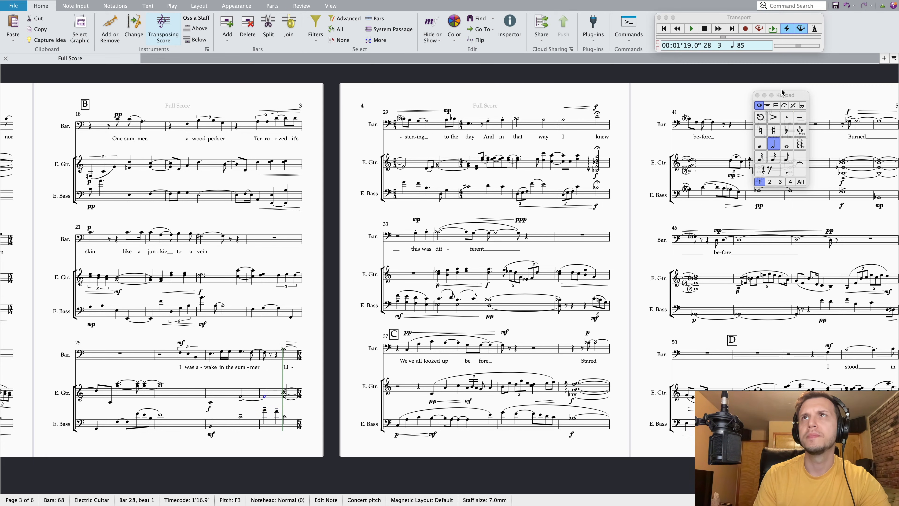
pyautogui.click(799, 119)
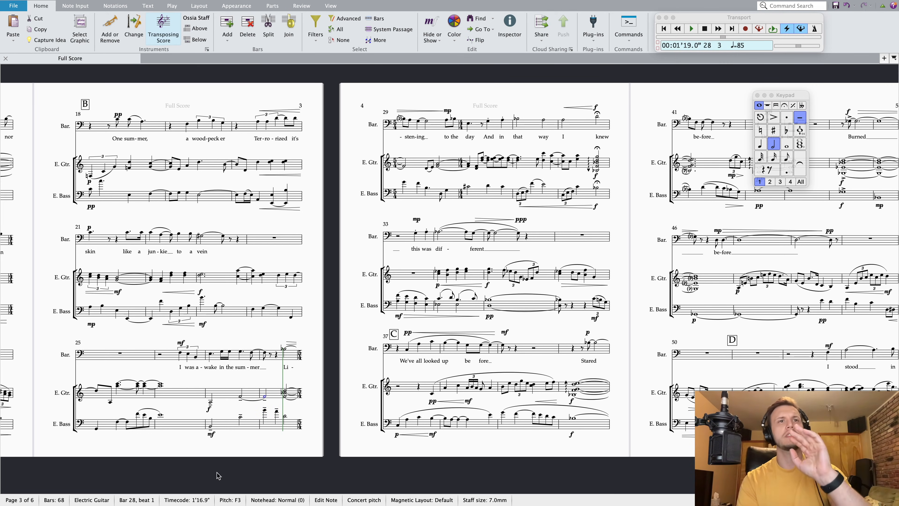
pyautogui.click(285, 417)
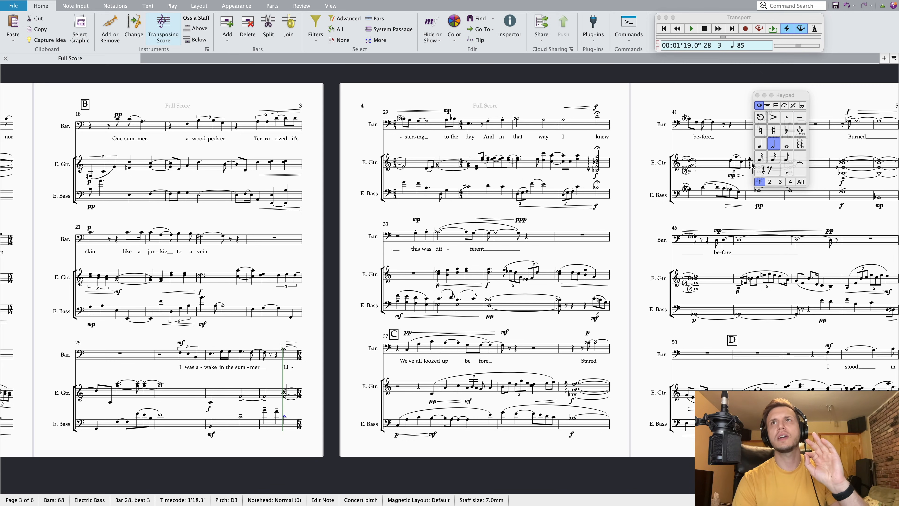
pyautogui.click(799, 118)
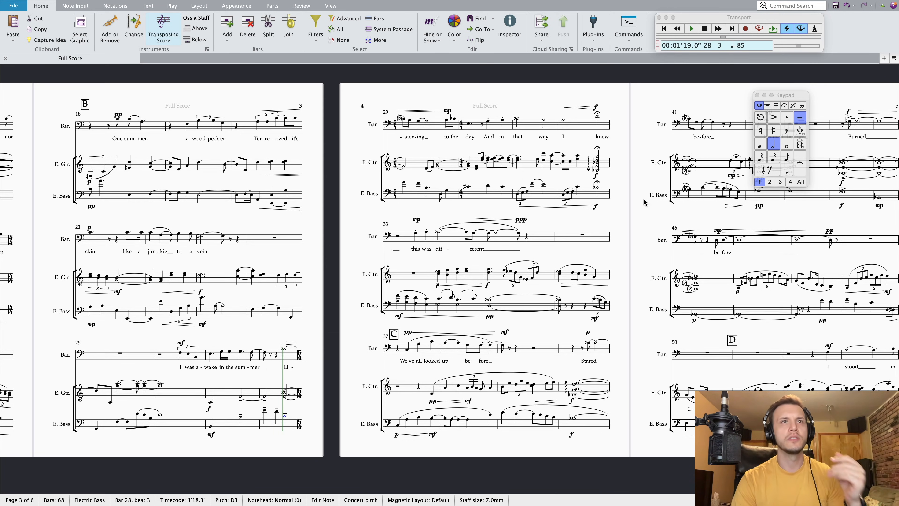
pyautogui.click(267, 440)
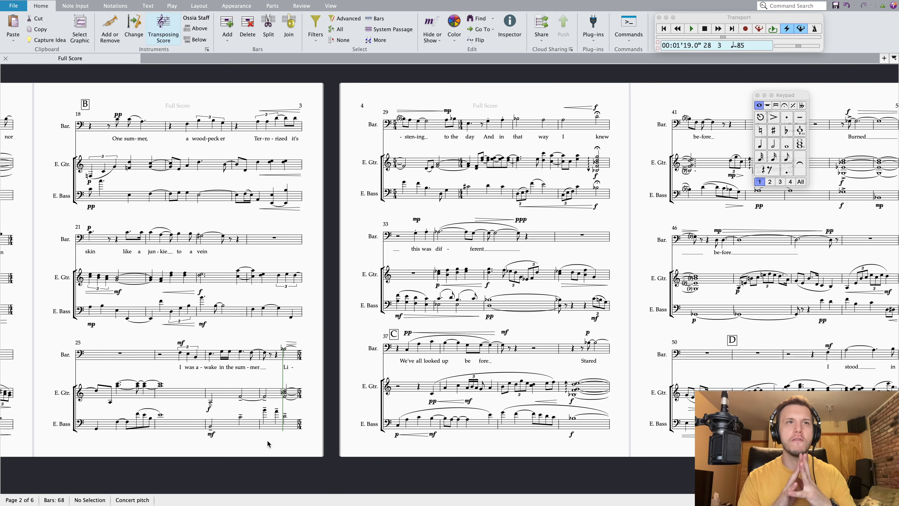
# Play the score from the Electric Guitar's first note in bar 27 into bar 34, then stop
pyautogui.click(210, 403)
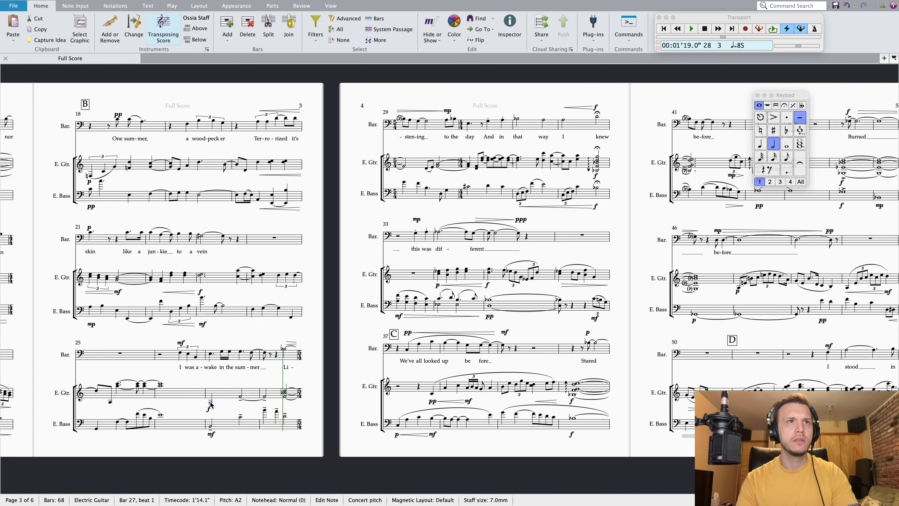
pyautogui.press('p')
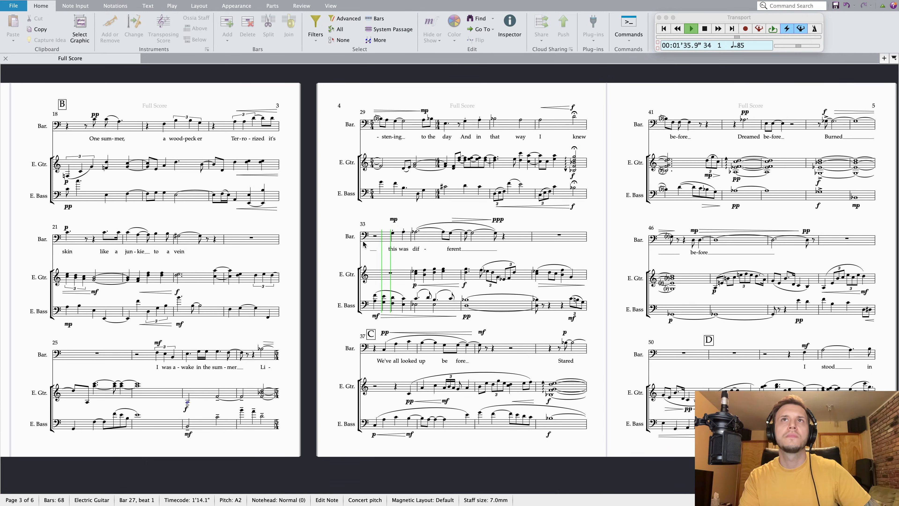
pyautogui.press('space')
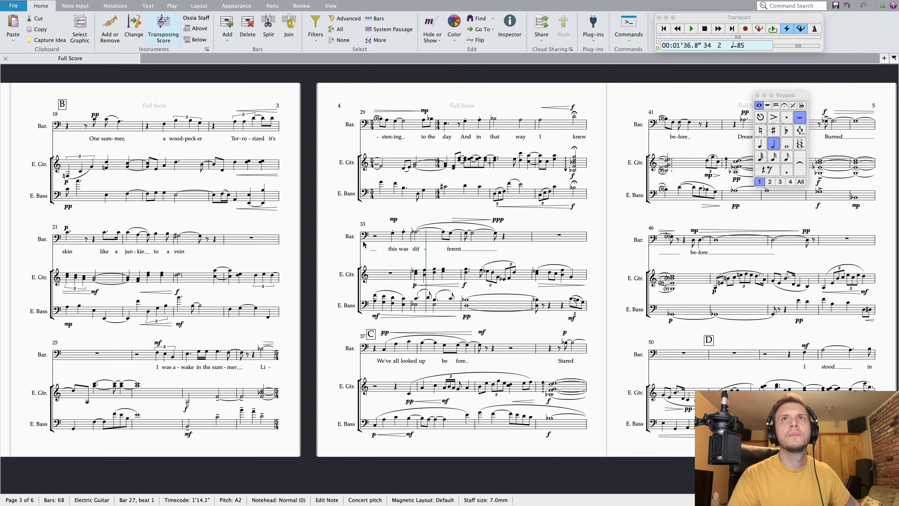
# Change the f dynamics under bar 32's fermata to ff, starting with the Baritone
pyautogui.click(574, 108)
pyautogui.write('f')
pyautogui.press('Escape')
pyautogui.press('Escape')
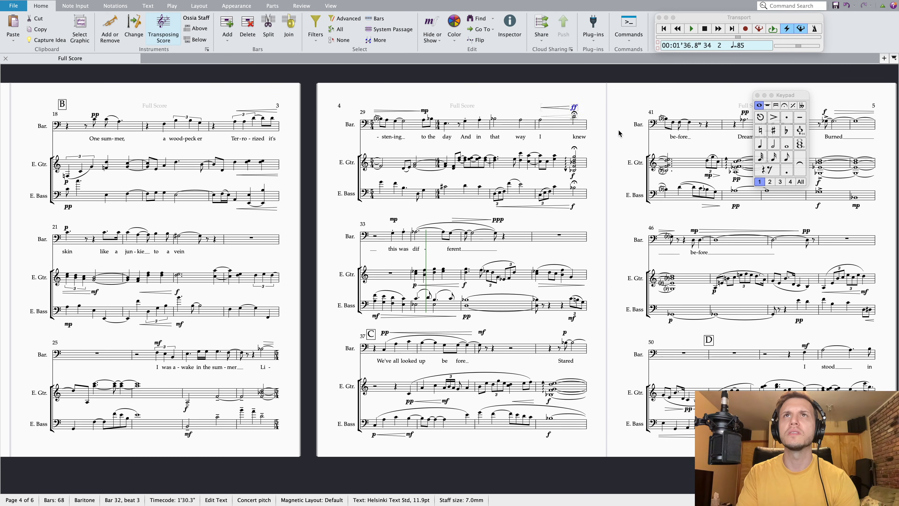
# Add a crescendo hairpin to the Electric Guitar in bar 32 from beat 1.5, leading into the final chord
pyautogui.click(540, 163)
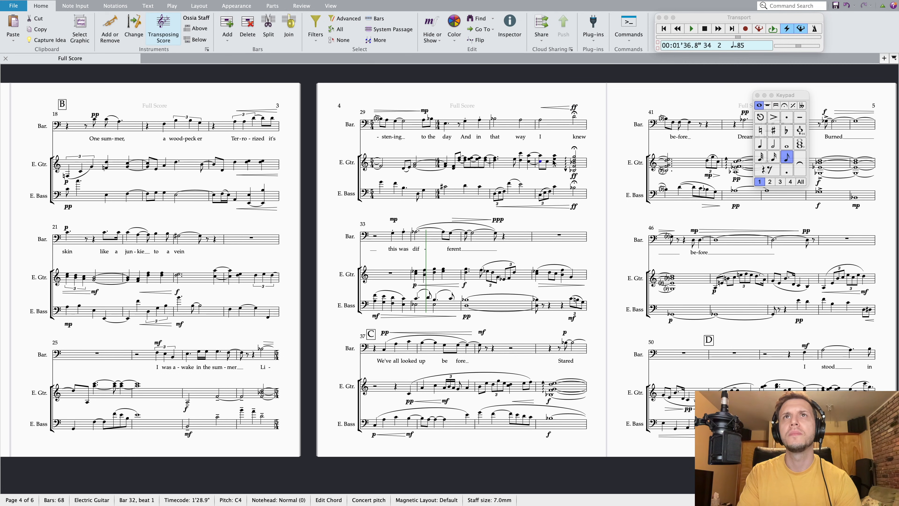
pyautogui.click(547, 162)
pyautogui.keyDown('shift'); pyautogui.click(554, 161); pyautogui.keyUp('shift')
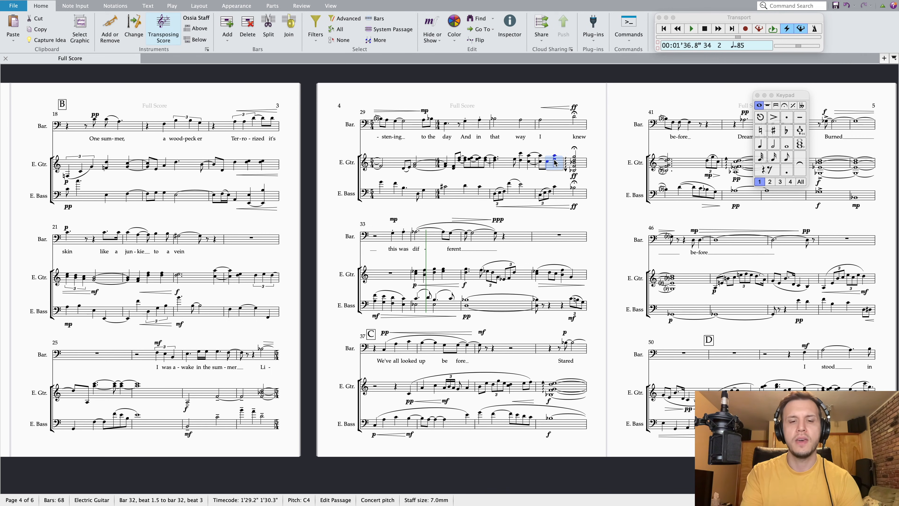
pyautogui.press('h')
pyautogui.press('super+z')
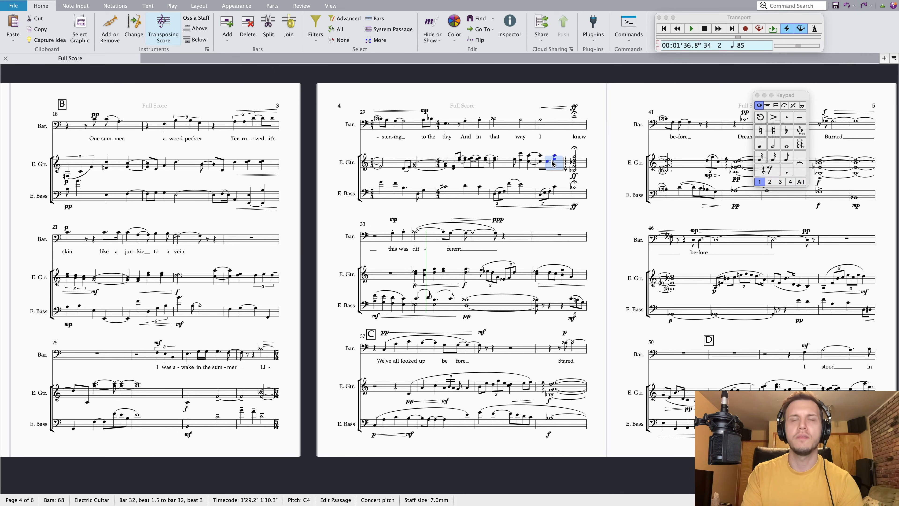
pyautogui.press('h')
pyautogui.click(622, 179)
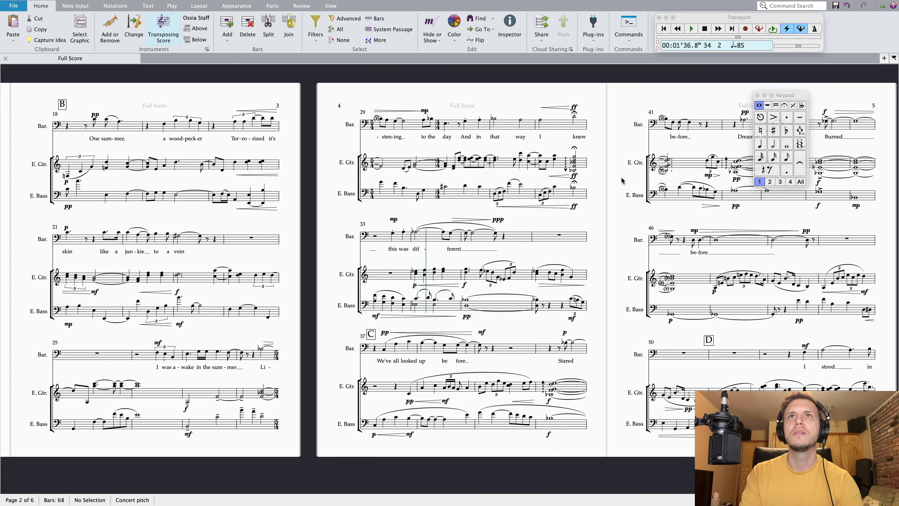
pyautogui.click(558, 175)
pyautogui.click(628, 207)
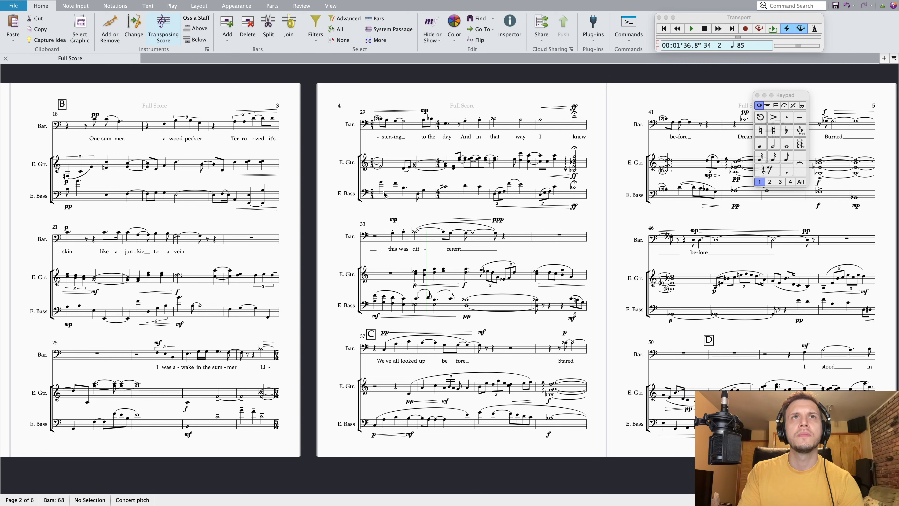
# Play the score from the Electric Bass's first note in bar 29 to bar 37, then stop
pyautogui.click(381, 183)
pyautogui.click(380, 183)
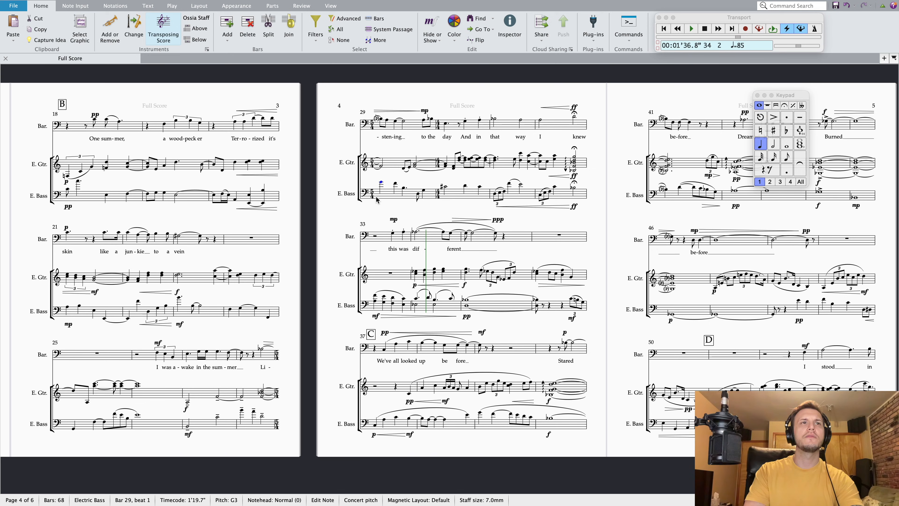
pyautogui.press('p')
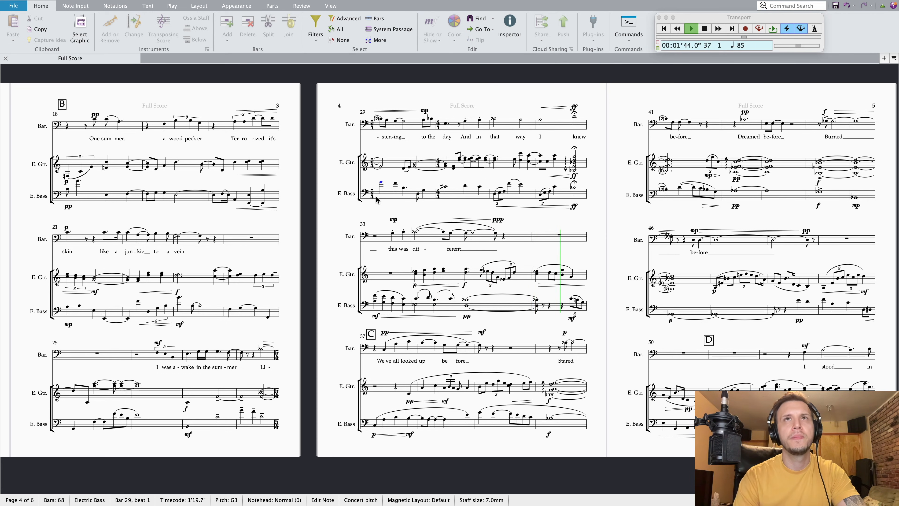
pyautogui.press('space')
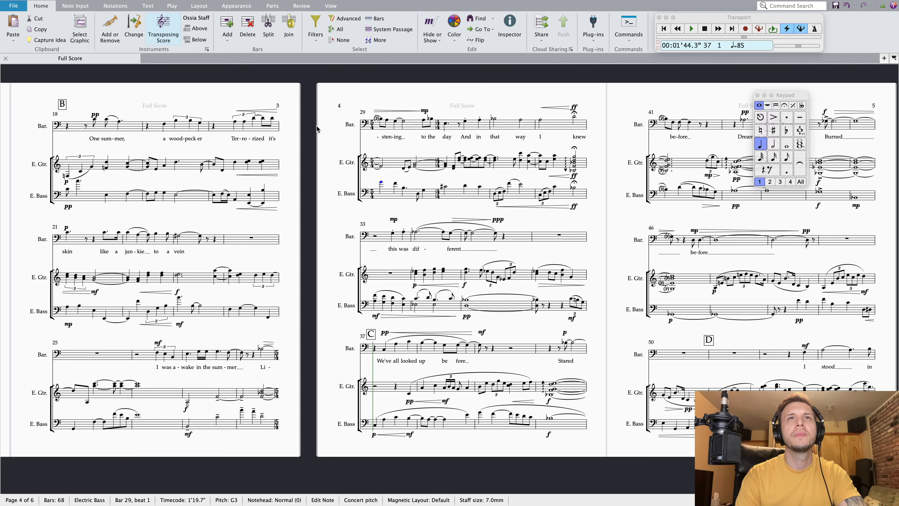
# Start the Baritone's diminuendo at beat 4.5 of bar 34 and add a crescendo hairpin before it from beat 1
pyautogui.click(453, 222)
pyautogui.moveTo(453, 222)
pyautogui.mouseDown()
pyautogui.moveTo(414, 222)
pyautogui.moveTo(449, 221)
pyautogui.mouseUp()
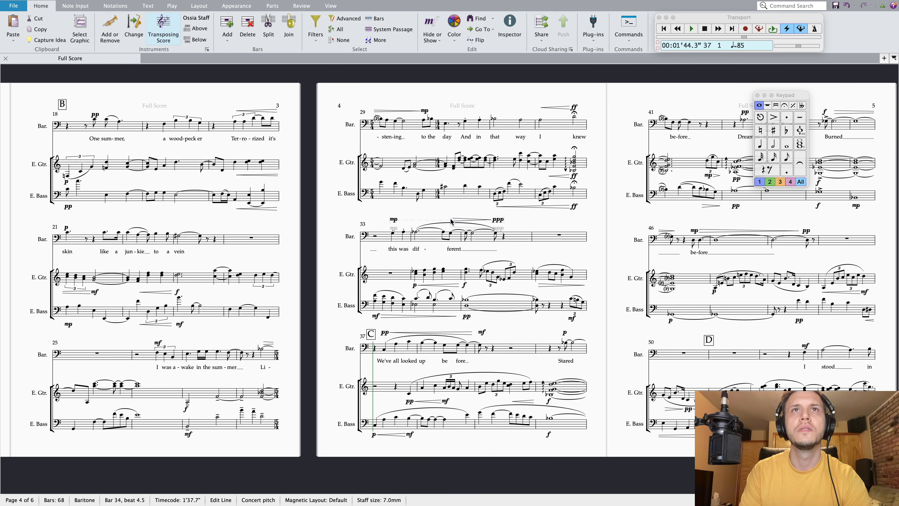
pyautogui.click(416, 234)
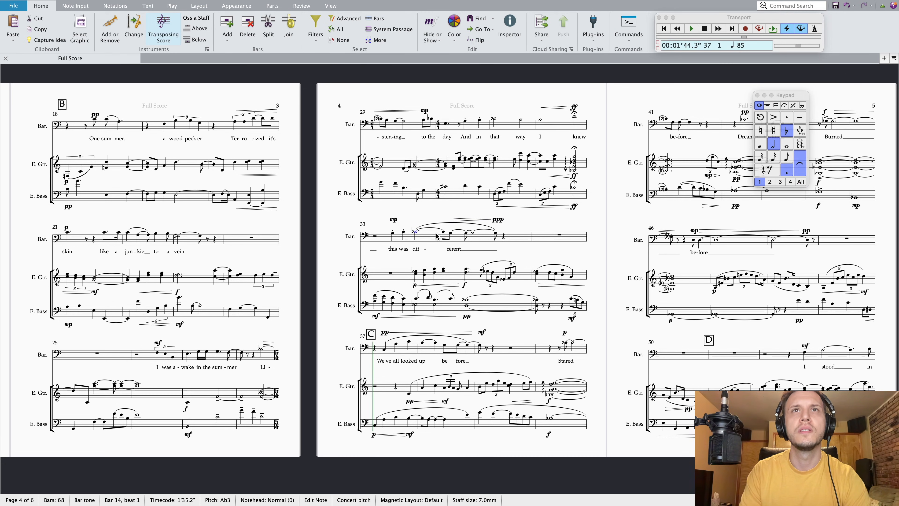
pyautogui.keyDown('shift'); pyautogui.click(443, 235); pyautogui.keyUp('shift')
pyautogui.press('Escape')
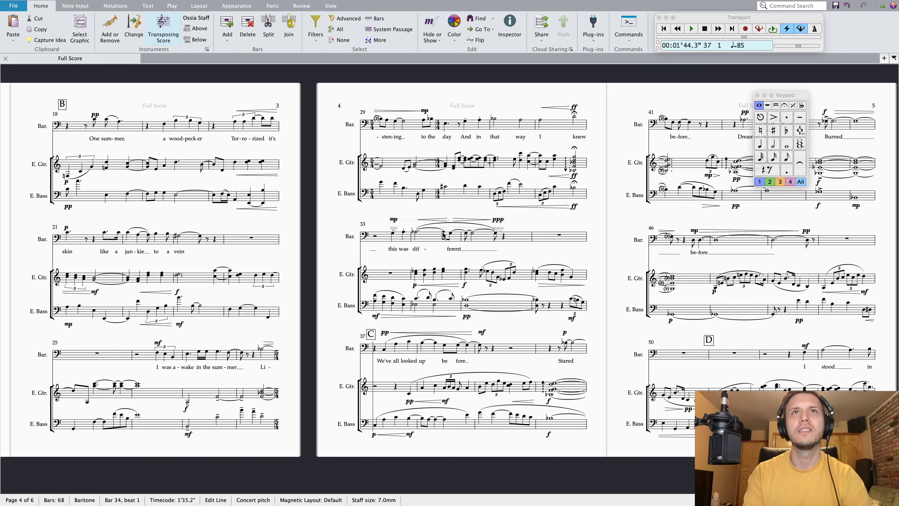
pyautogui.click(418, 221)
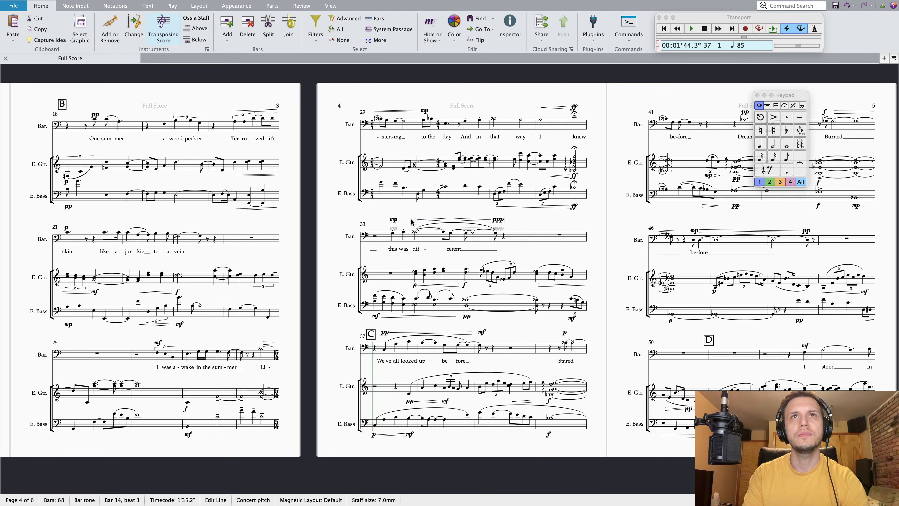
# Add an f dynamic to the Baritone at beat 4.5 of bar 34, between the two hairpins
pyautogui.click(450, 234)
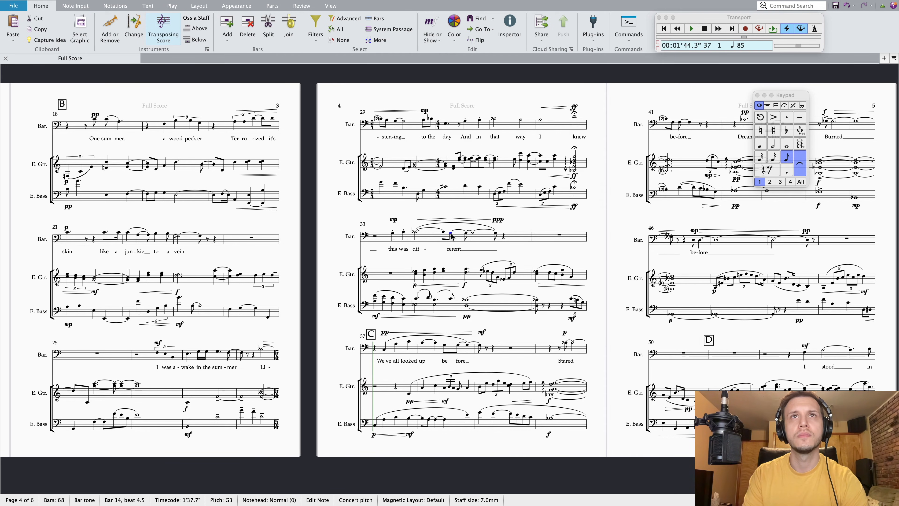
pyautogui.press('super+f')
pyautogui.press('Escape')
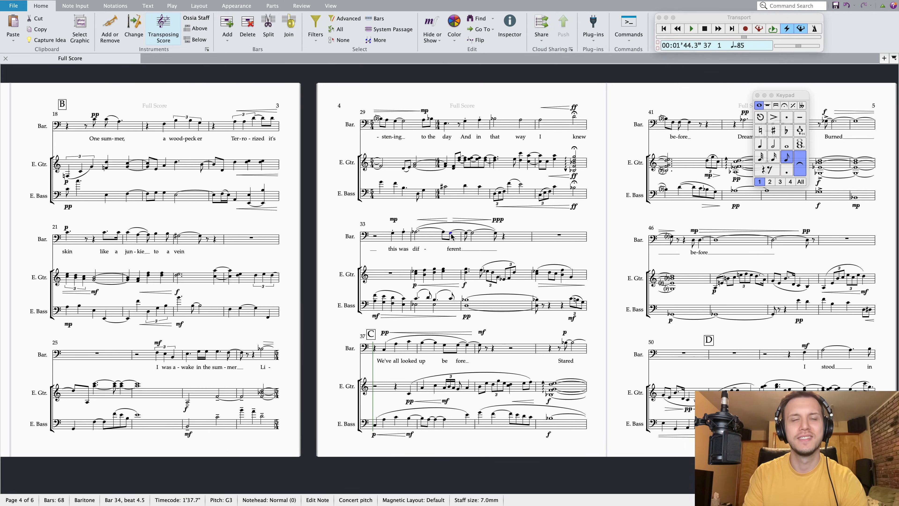
pyautogui.press('super+e')
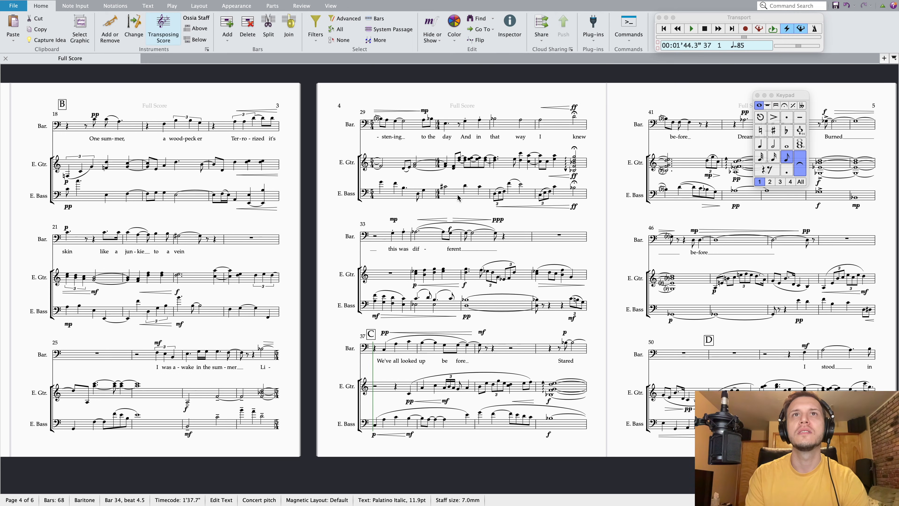
pyautogui.click(452, 207)
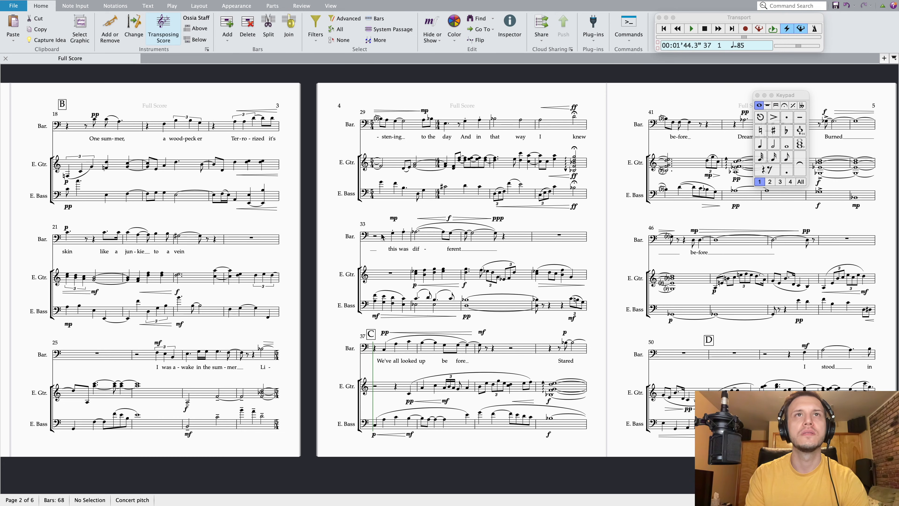
# Play the score from the Electric Bass's first chord in bar 33 into bar 36, then stop
pyautogui.click(376, 301)
pyautogui.press('p')
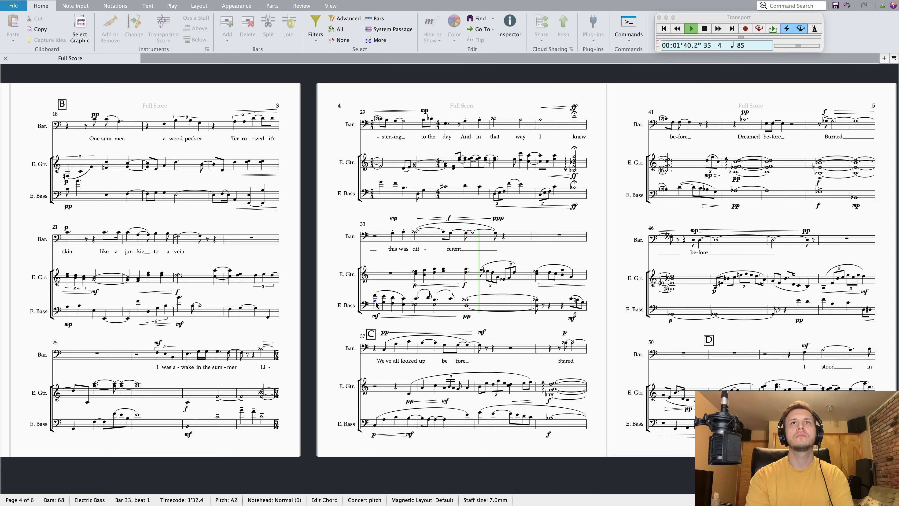
pyautogui.press('Escape')
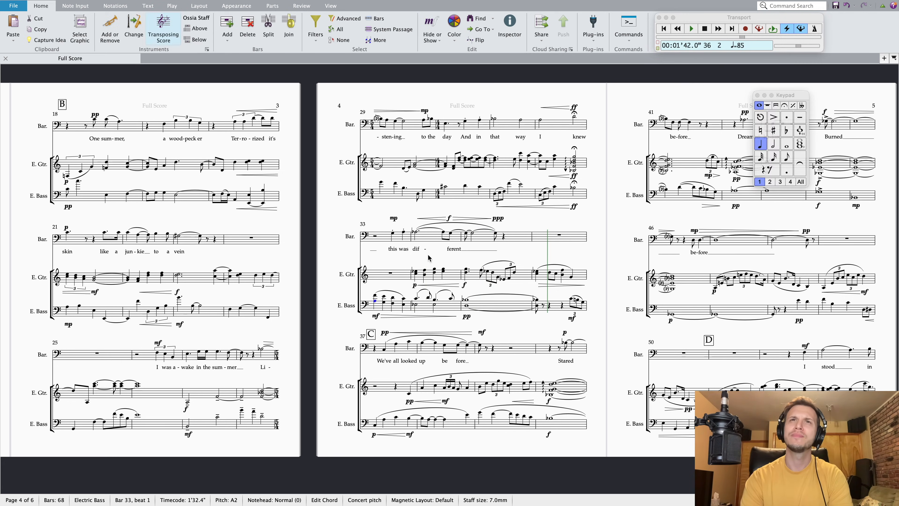
# Change the Baritone's f dynamic at beat 4.5 of bar 34 to sfz
pyautogui.click(497, 220)
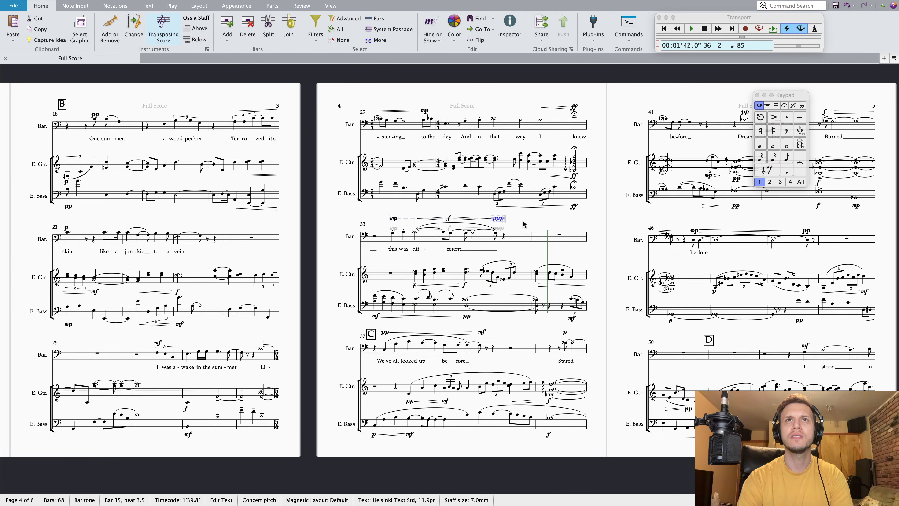
pyautogui.doubleClick(498, 218)
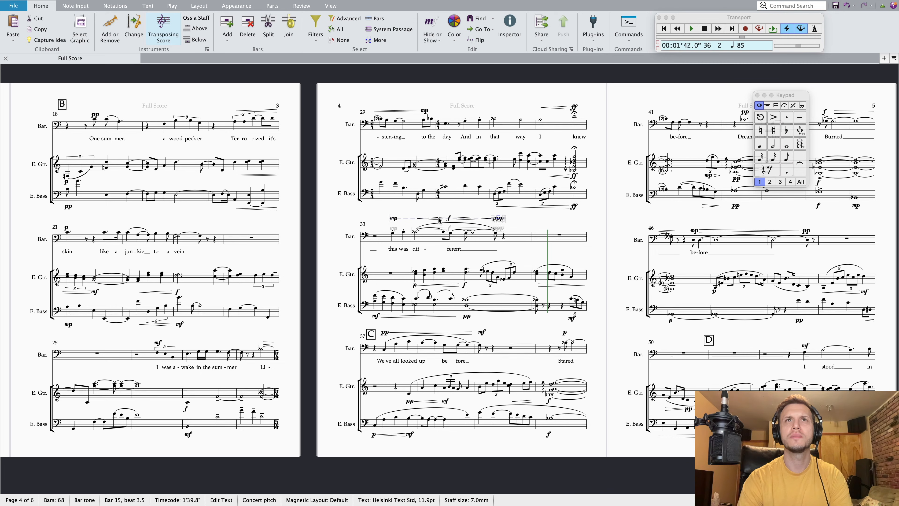
pyautogui.doubleClick(450, 219)
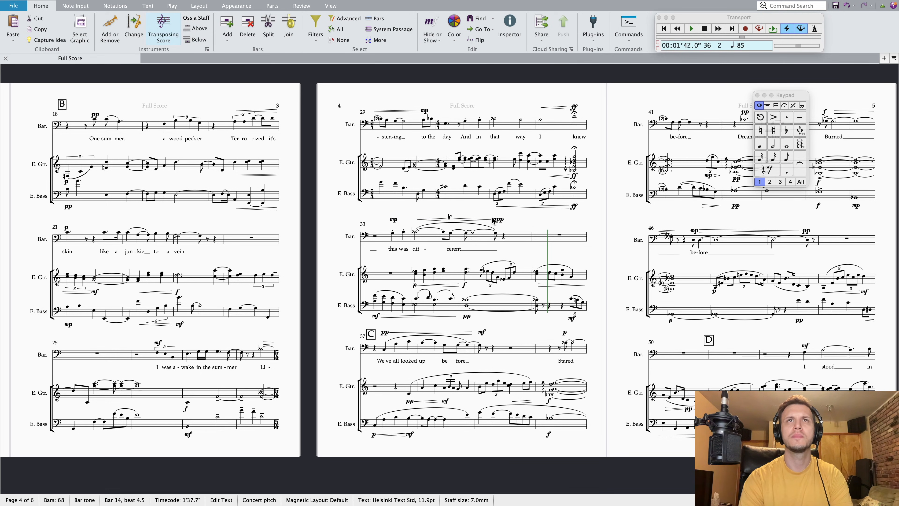
pyautogui.write('sfz')
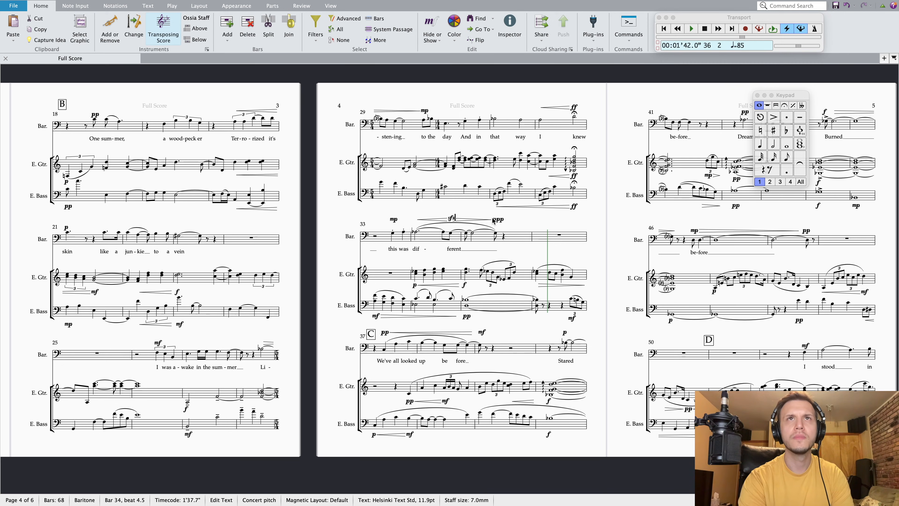
pyautogui.press('Escape')
pyautogui.press('Escape')
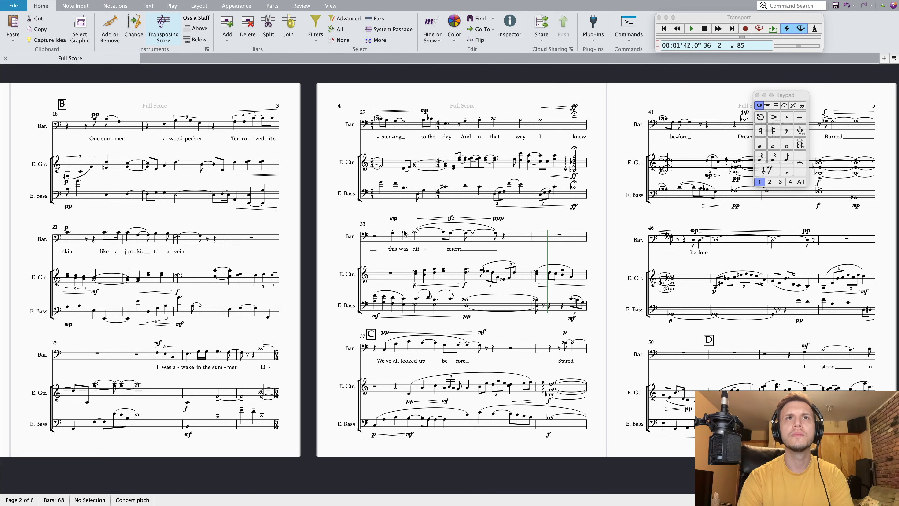
# Play the score from the Baritone's note on beat 3 of bar 33 into bar 36, then stop
pyautogui.click(393, 234)
pyautogui.press('p')
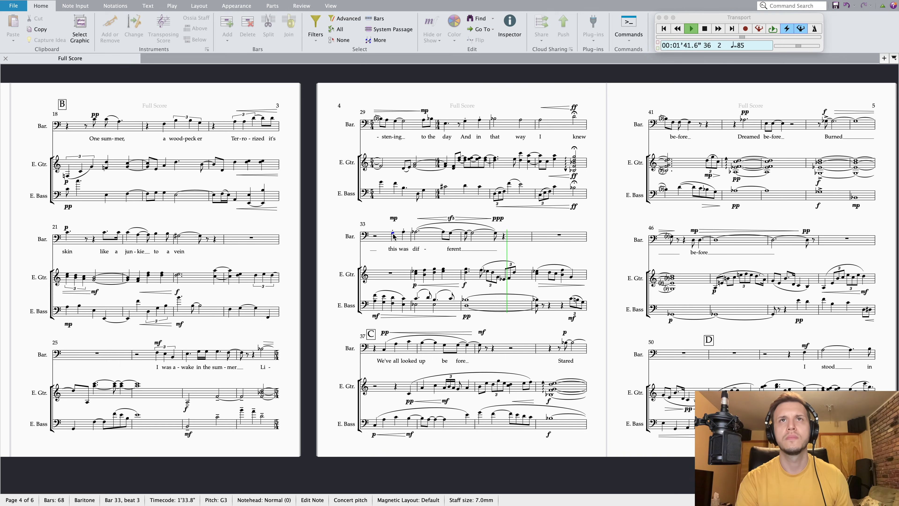
pyautogui.press('space')
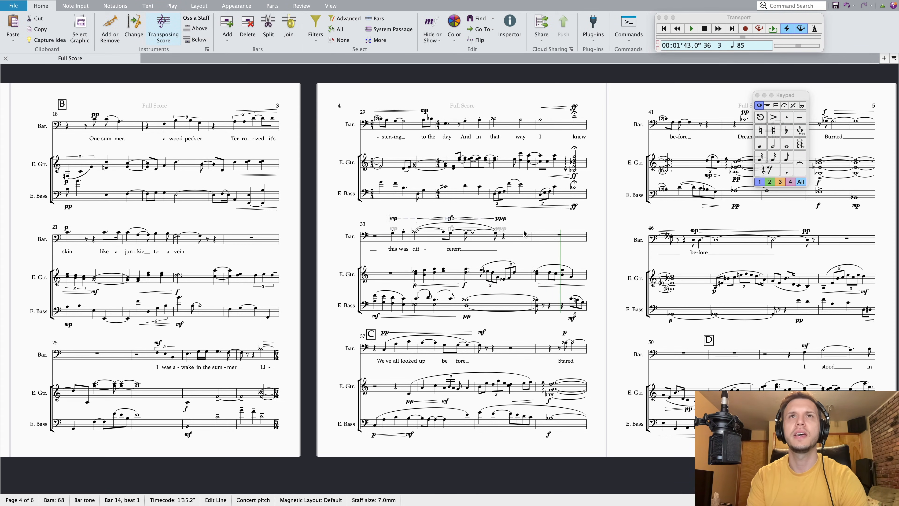
pyautogui.press('Escape')
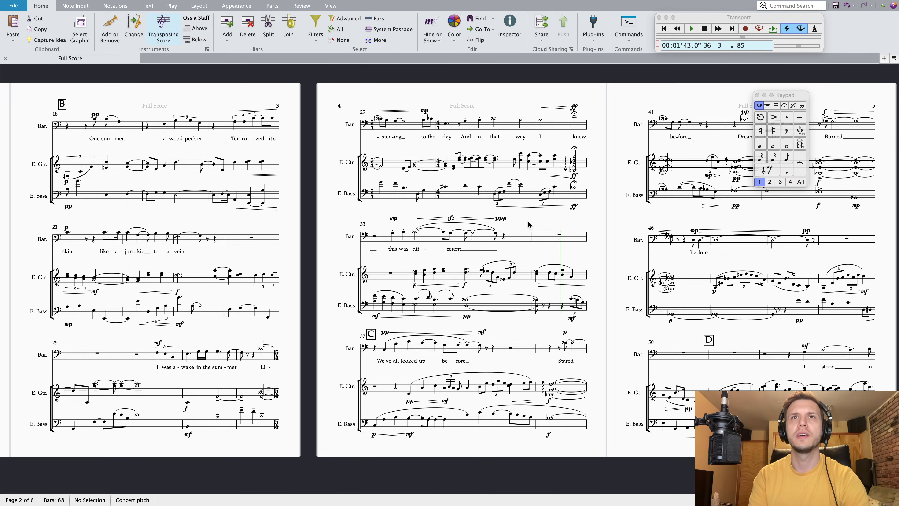
# Add a tenuto to the Baritone's G3 at beat 4.5 of bar 34, under the sfz
pyautogui.hscroll(5, 549, 307)
pyautogui.hscroll(3, 549, 306)
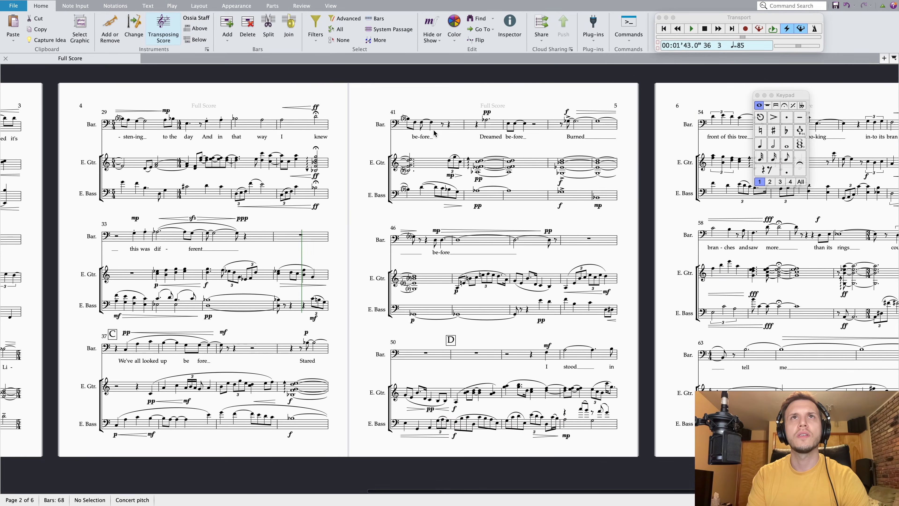
pyautogui.hscroll(-1, 396, 236)
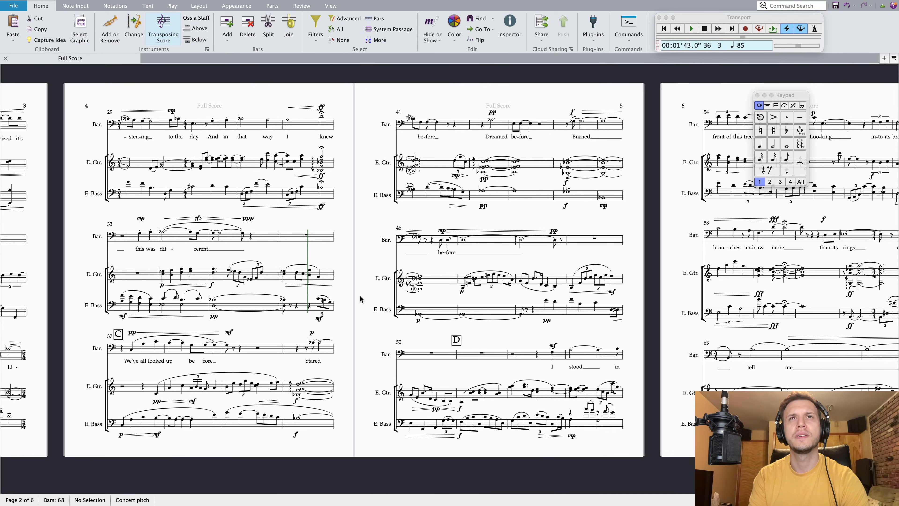
pyautogui.hscroll(-1, 364, 309)
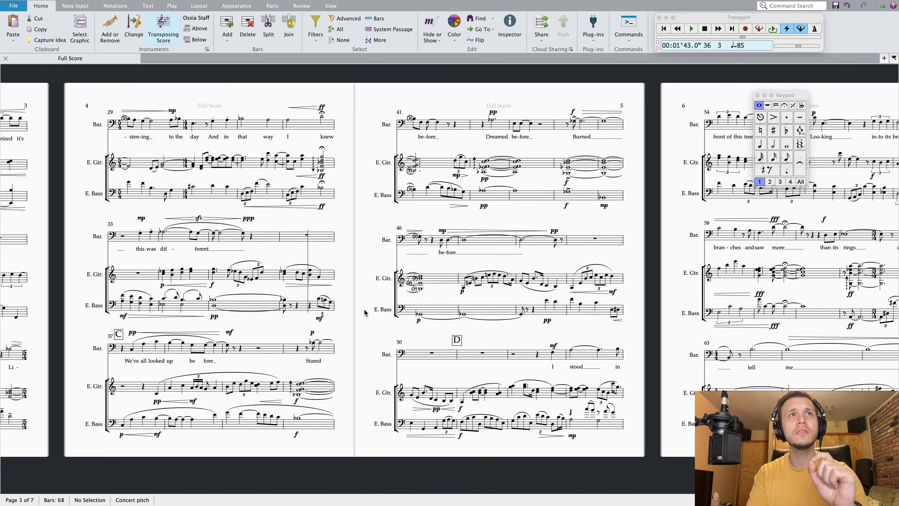
pyautogui.click(197, 233)
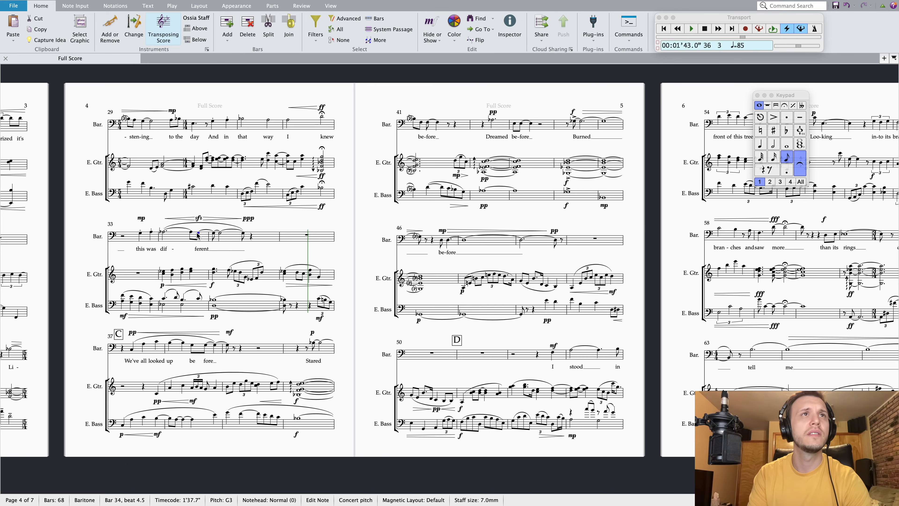
pyautogui.click(800, 118)
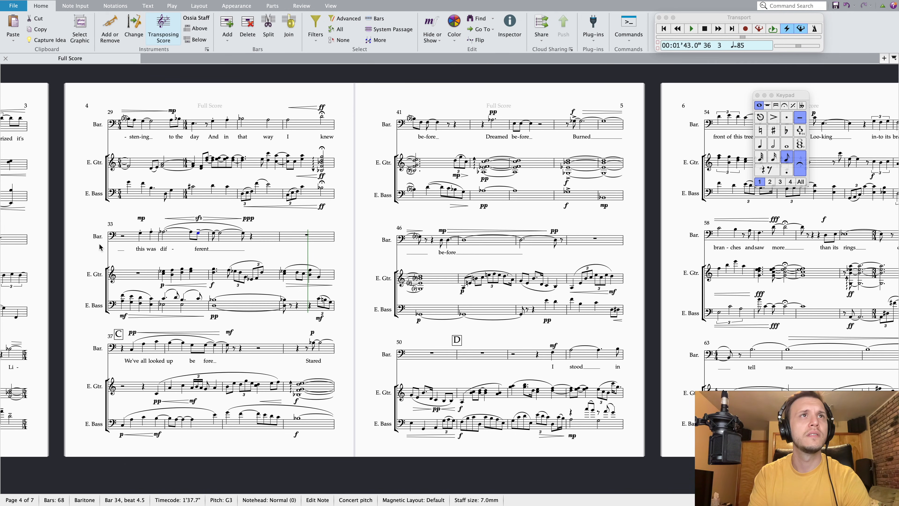
# Play the score from the Baritone's first note in bar 34 to the start of bar 37, then stop
pyautogui.click(163, 233)
pyautogui.press('p')
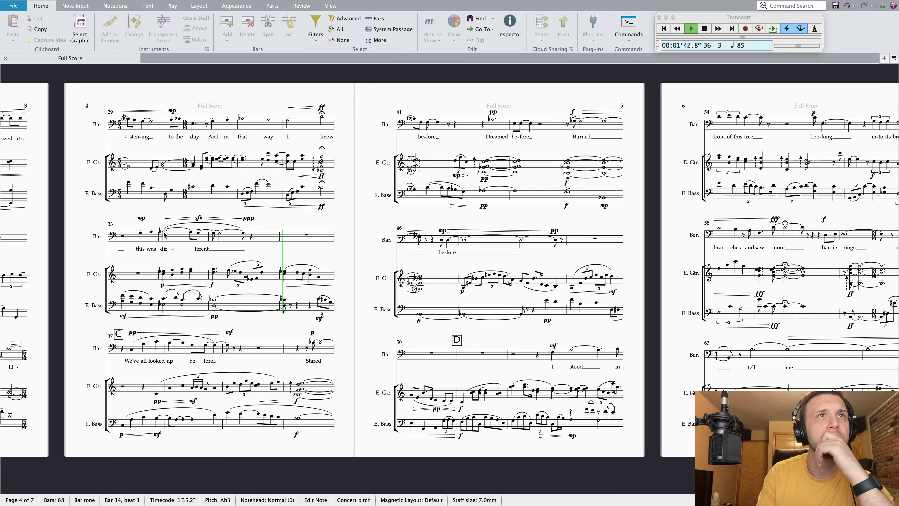
pyautogui.press('space')
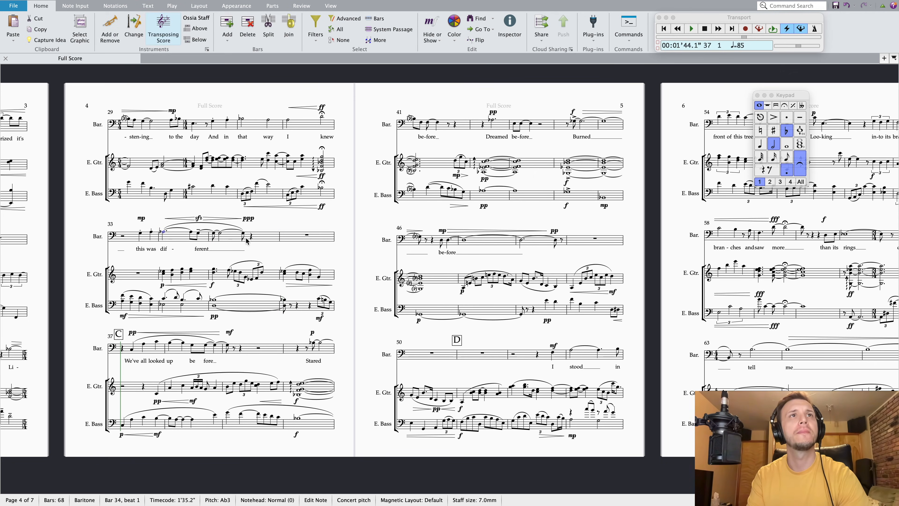
# Move the Baritone's ppp to beat 1 of bar 36 and change the G3s in bar 35 to half notes
pyautogui.moveTo(250, 218); pyautogui.dragTo(290, 219)
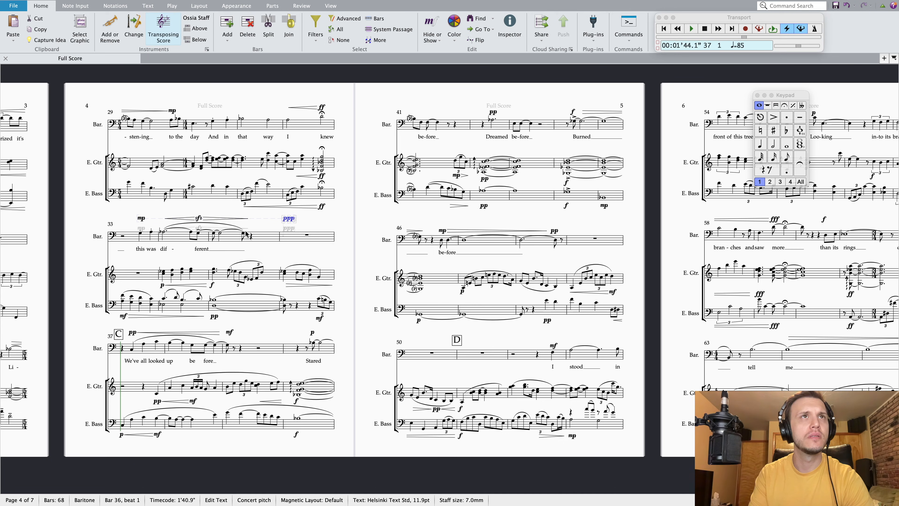
pyautogui.click(216, 233)
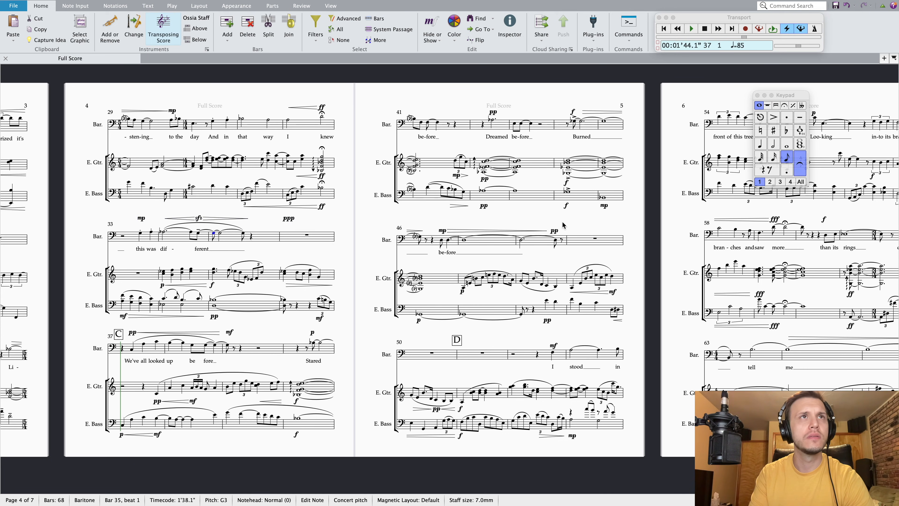
pyautogui.click(773, 145)
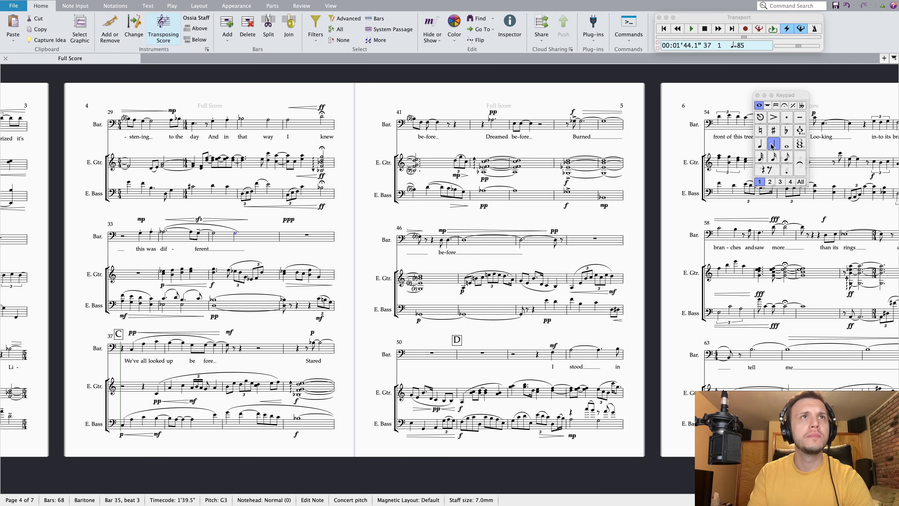
# Lengthen the Baritone's G3 in bar 35 to a whole note, followed by an eighth note on beat 1 of bar 36
pyautogui.click(787, 145)
pyautogui.click(789, 157)
pyautogui.press('Left')
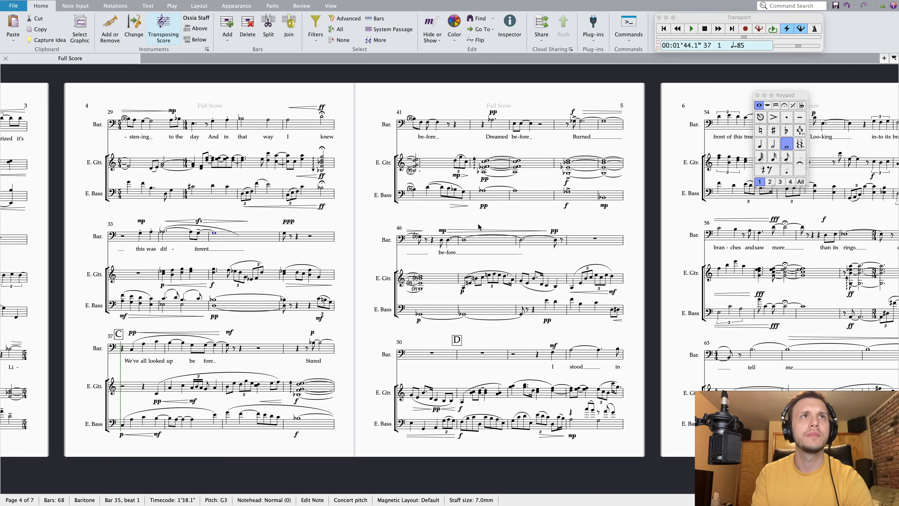
# Delete the Baritone's slur over bars 34 and 35 and tie the whole note in bar 35 to bar 36
pyautogui.click(237, 234)
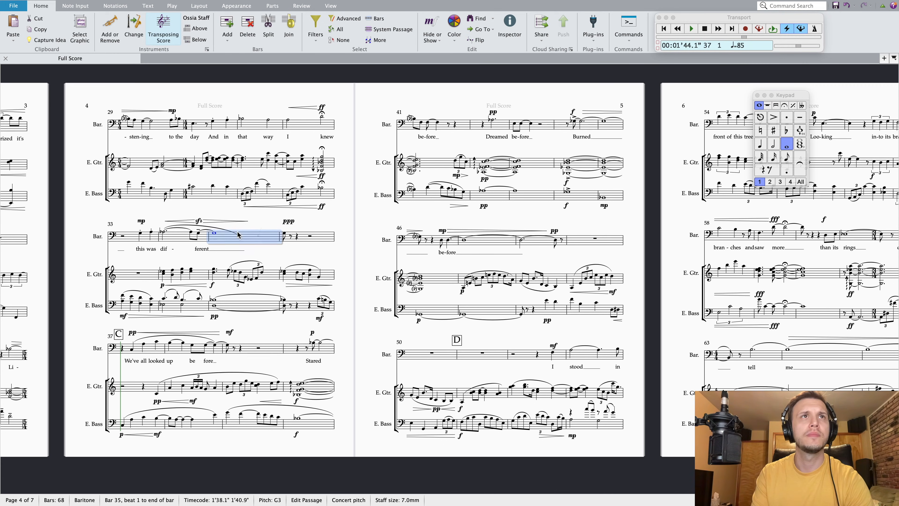
pyautogui.click(227, 231)
pyautogui.press('Delete')
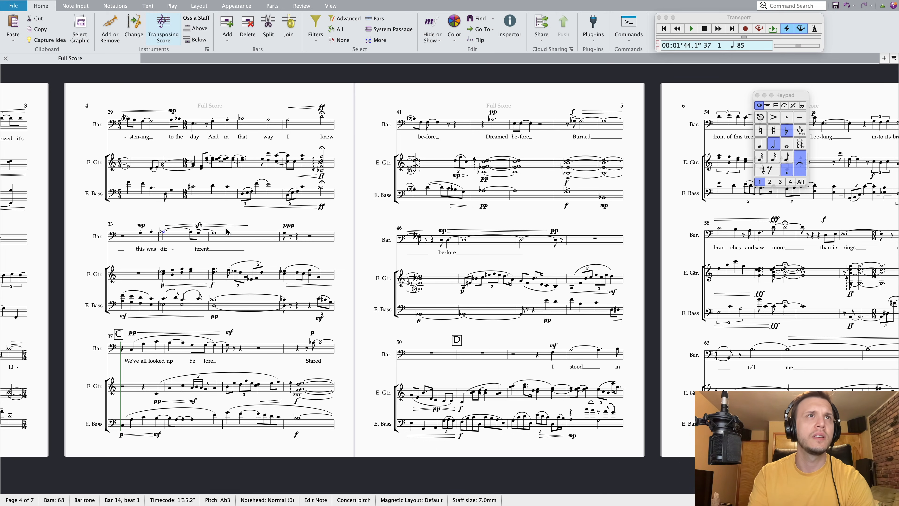
pyautogui.click(214, 234)
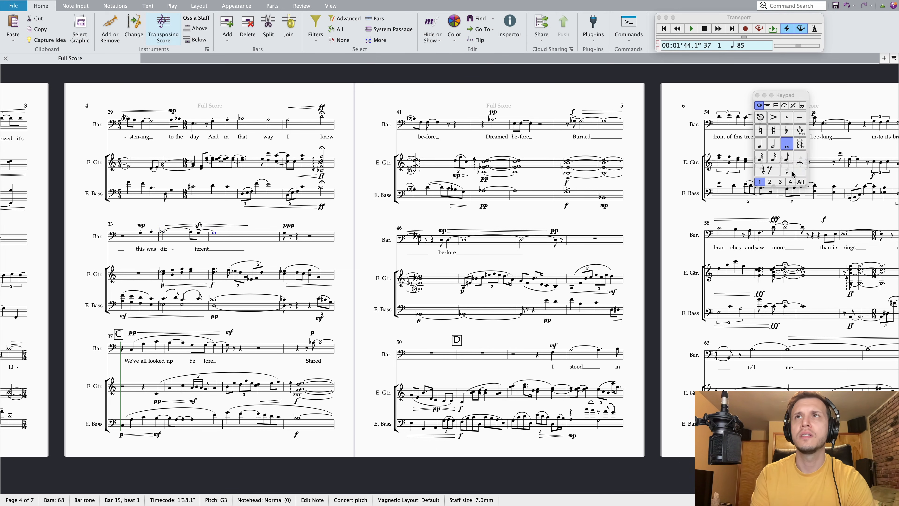
# Slur the Baritone's phrase from the first note of bar 34 to the eighth note on beat 1 of bar 36
pyautogui.click(166, 236)
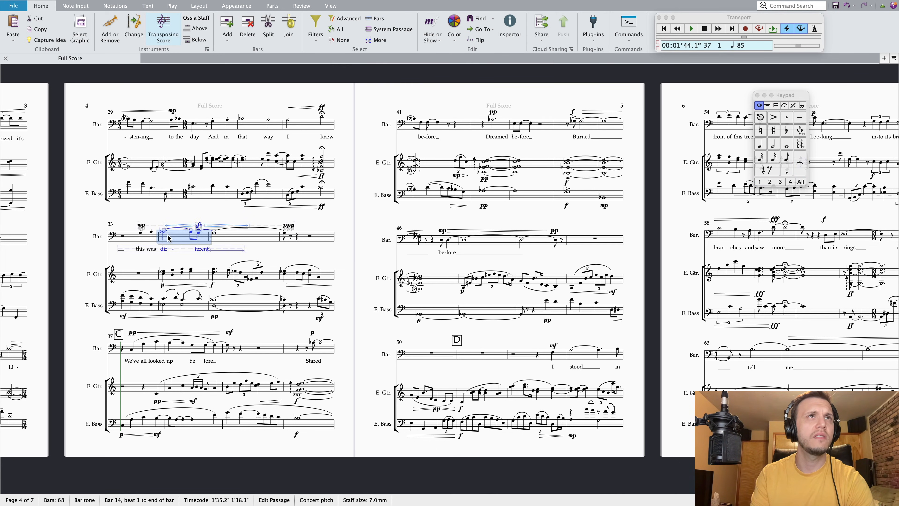
pyautogui.keyDown('shift'); pyautogui.click(266, 237); pyautogui.keyUp('shift')
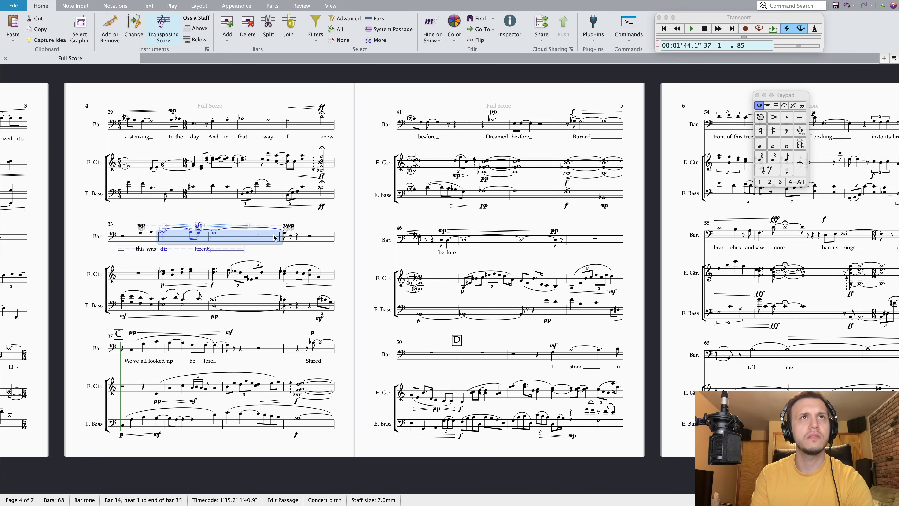
pyautogui.keyDown('shift'); pyautogui.click(284, 233); pyautogui.keyUp('shift')
pyautogui.press('s')
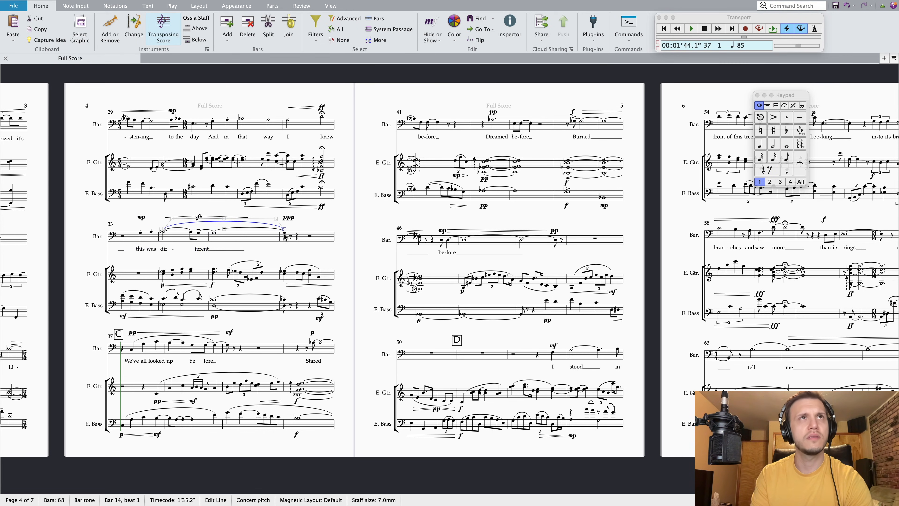
pyautogui.click(253, 206)
# Play the score from the Baritone's note on beat 3 of bar 33 to beat 4 of bar 36, then stop
pyautogui.click(140, 234)
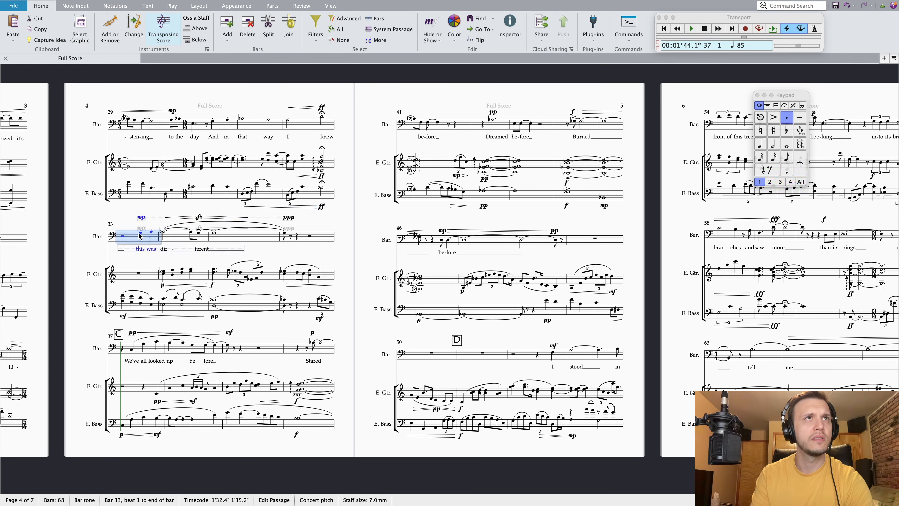
pyautogui.press('p')
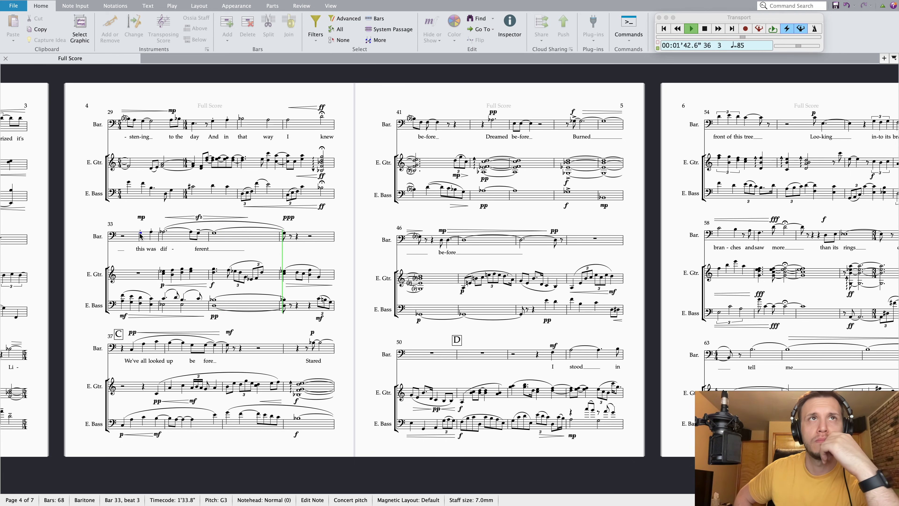
pyautogui.press('space')
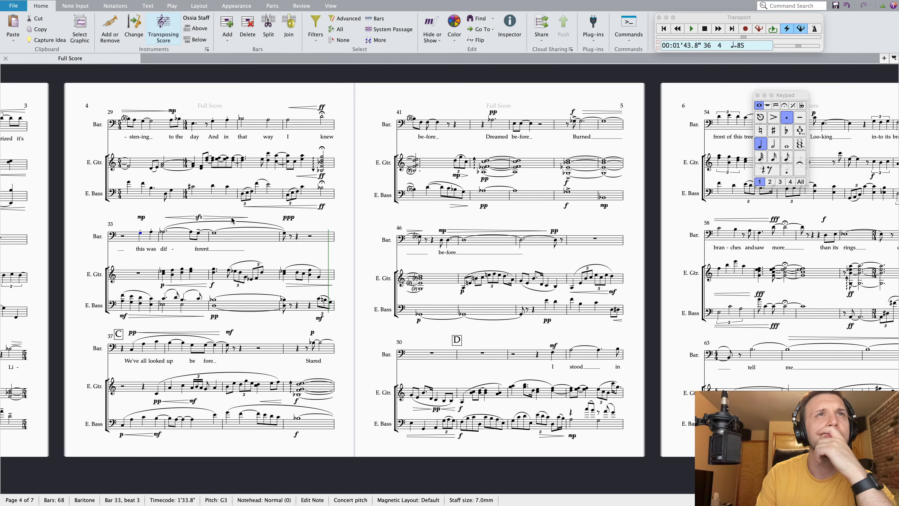
# Extend the Baritone's diminuendo hairpin to the ppp at bar 36, then play from beat 3 of bar 33 into bar 37
pyautogui.click(254, 217)
pyautogui.moveTo(254, 217); pyautogui.dragTo(280, 219)
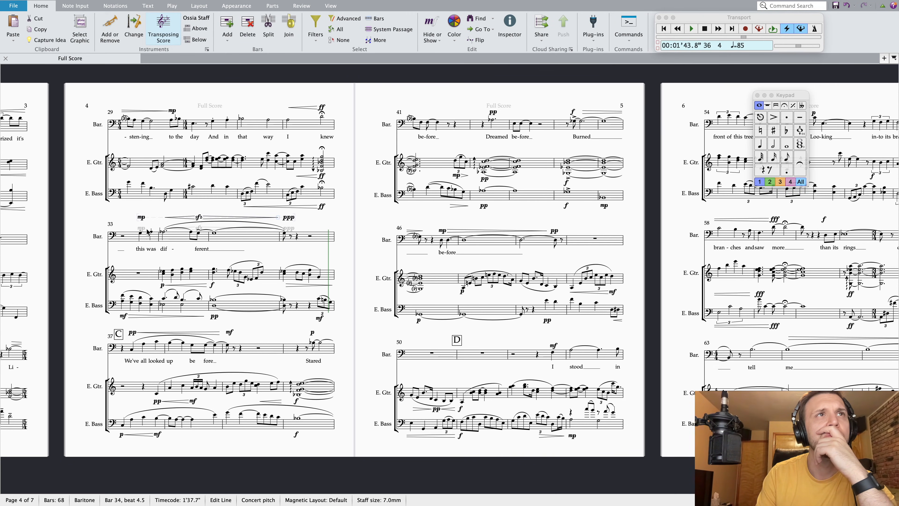
pyautogui.click(141, 234)
pyautogui.press('p')
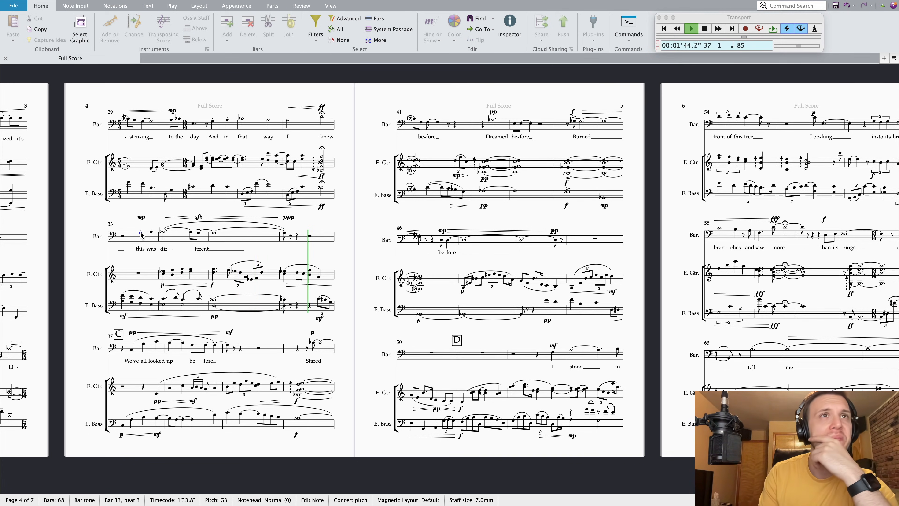
pyautogui.press('space')
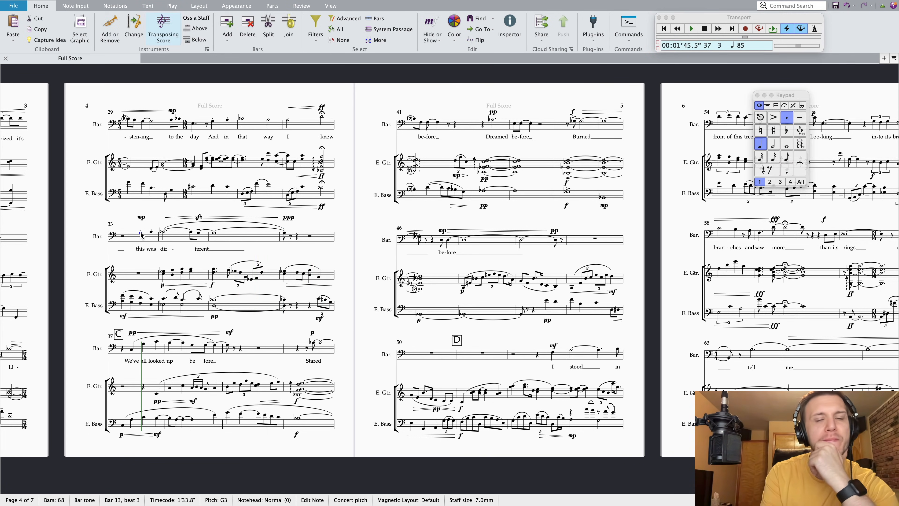
# Undo the Baritone's recent slur, tie, note-length, hairpin and ppp edits in bars 34 to 36
pyautogui.press('super+z')
pyautogui.press('super+z')
pyautogui.press('super+z')
pyautogui.press('super+z')
pyautogui.press('super+z')
pyautogui.press('super+z')
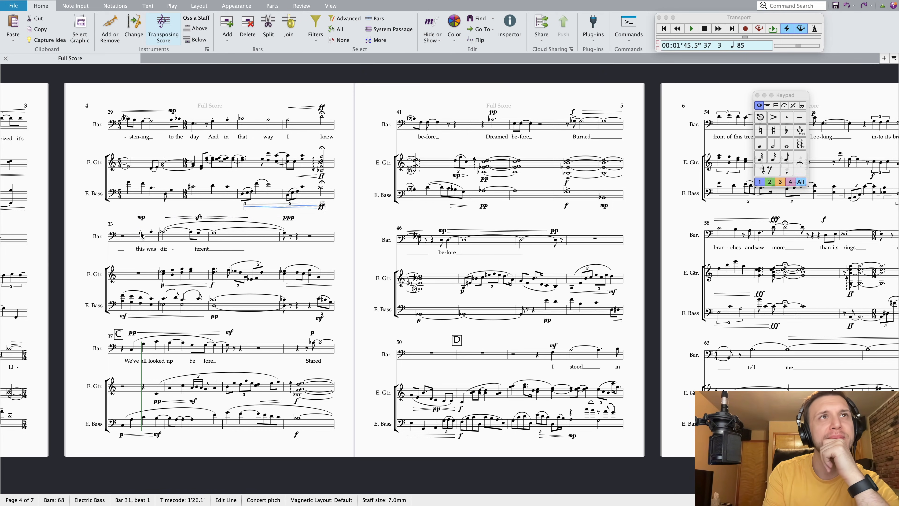
pyautogui.press('super+z')
pyautogui.press('super+z')
pyautogui.press('super+z')
pyautogui.press('super+z')
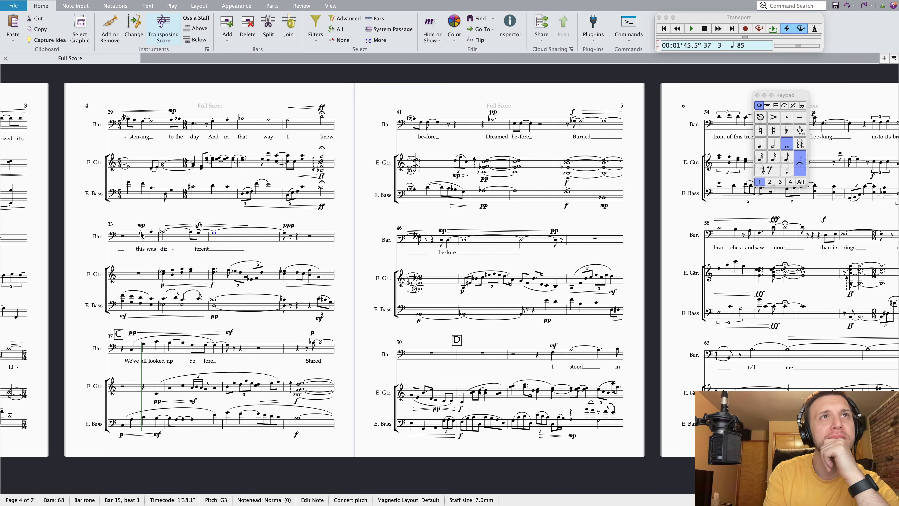
pyautogui.press('super+y')
pyautogui.press('super+y')
pyautogui.press('super+y')
pyautogui.press('super+y')
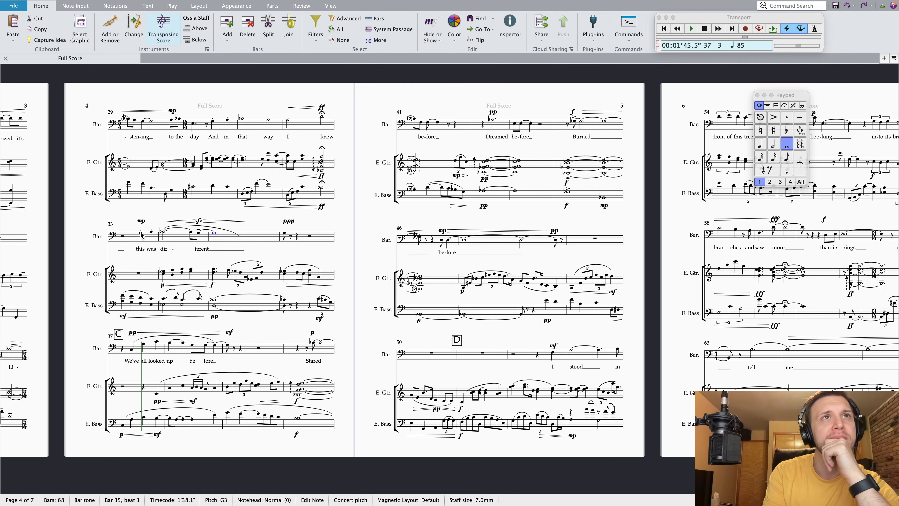
pyautogui.press('super+y')
pyautogui.press('super+y')
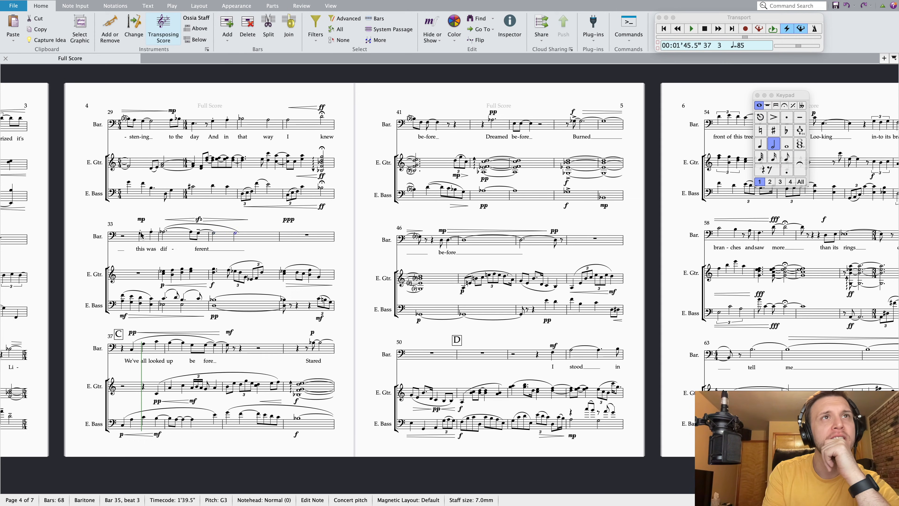
pyautogui.press('super+y')
pyautogui.press('super+y')
pyautogui.press('super+y')
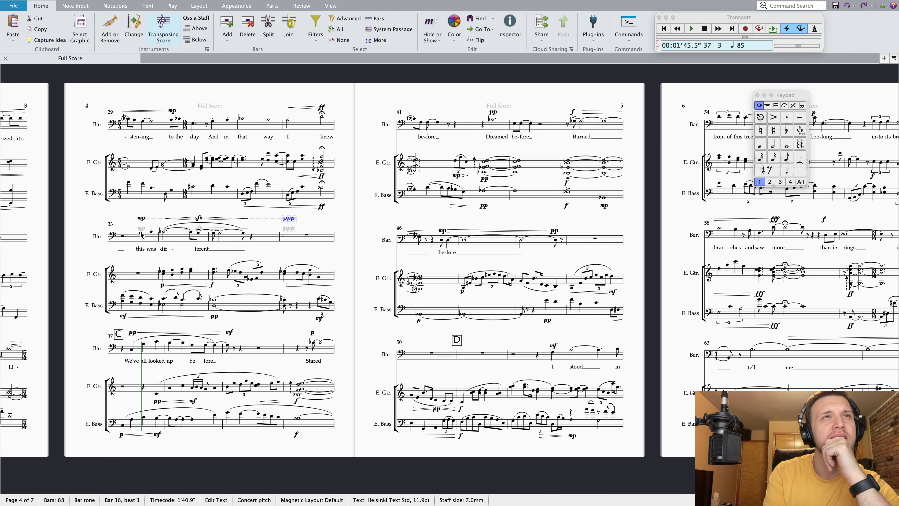
pyautogui.press('super+y')
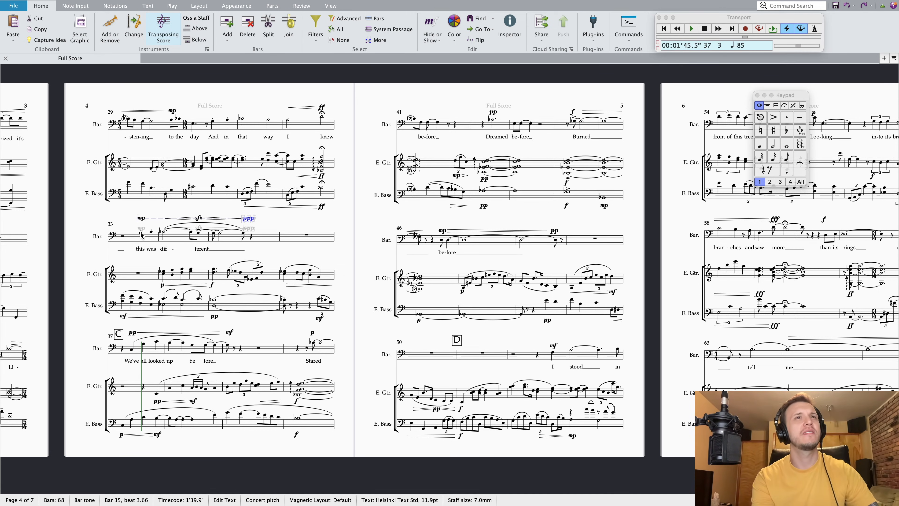
# Set the Baritone's first note in bar 35 to a half note and its note on beat 3 to a quarter note
pyautogui.click(213, 234)
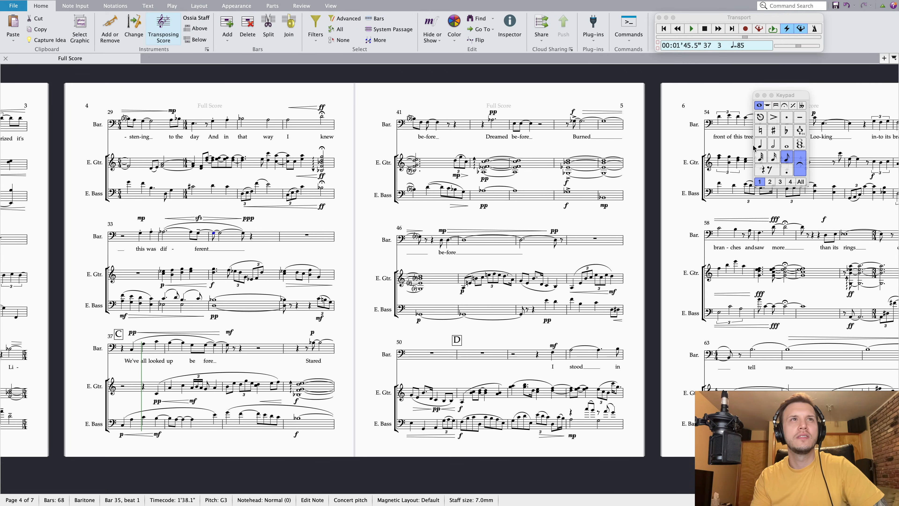
pyautogui.click(774, 145)
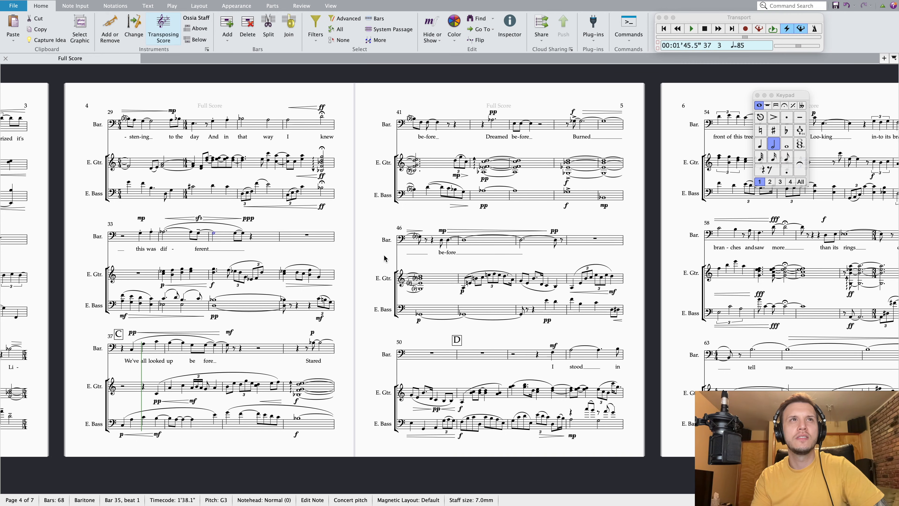
pyautogui.click(236, 235)
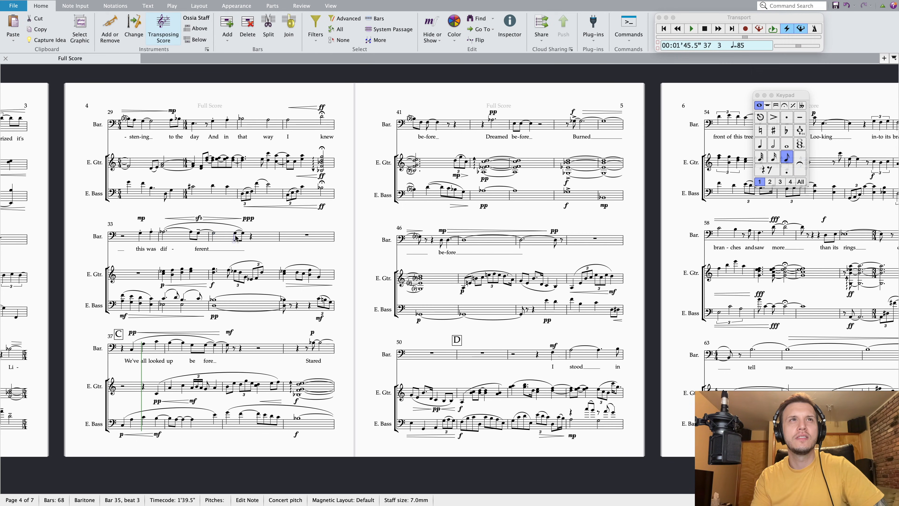
pyautogui.click(236, 234)
pyautogui.click(760, 144)
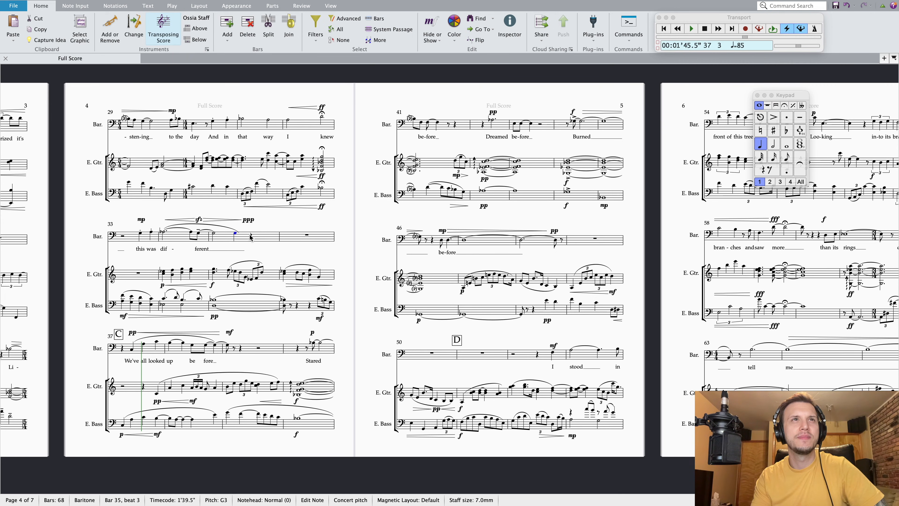
# Replace the Baritone's slur with one from the first note of bar 34 to the quarter note on beat 3 of bar 35
pyautogui.click(233, 230)
pyautogui.press('Delete')
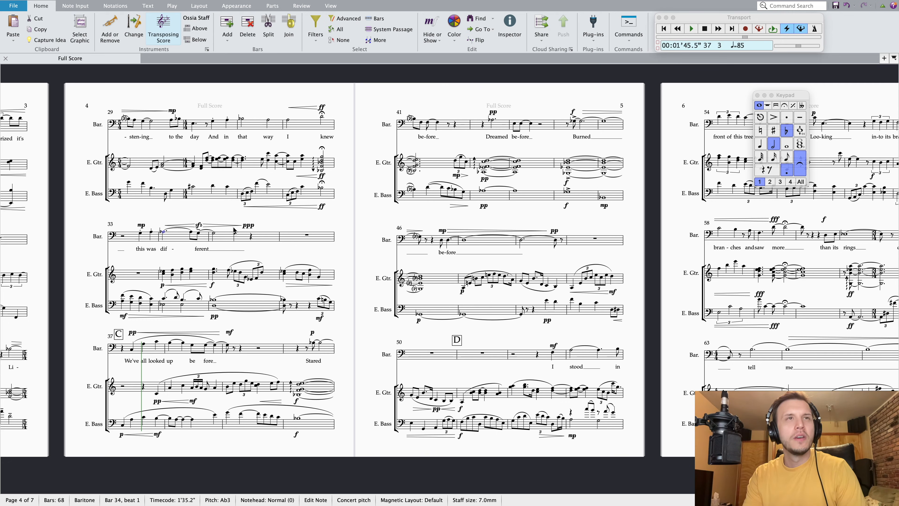
pyautogui.keyDown('shift'); pyautogui.click(234, 231); pyautogui.keyUp('shift')
pyautogui.press('s')
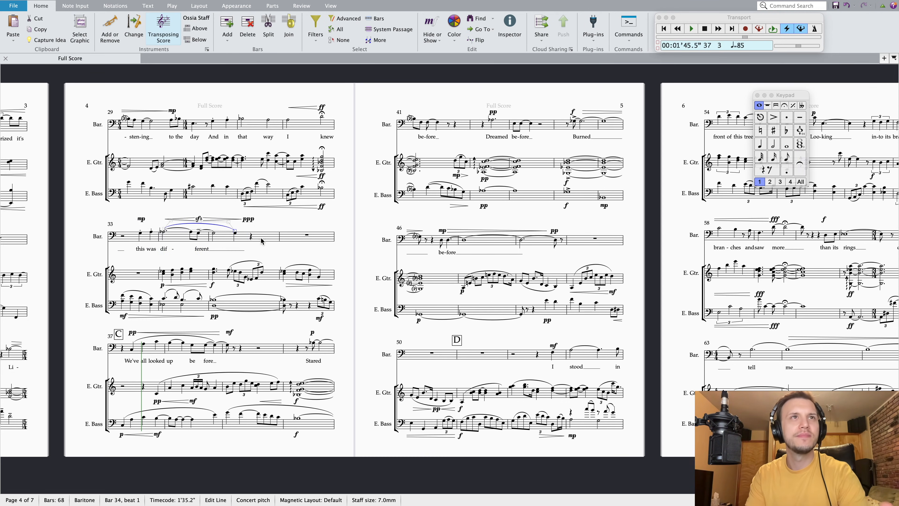
pyautogui.press('Escape')
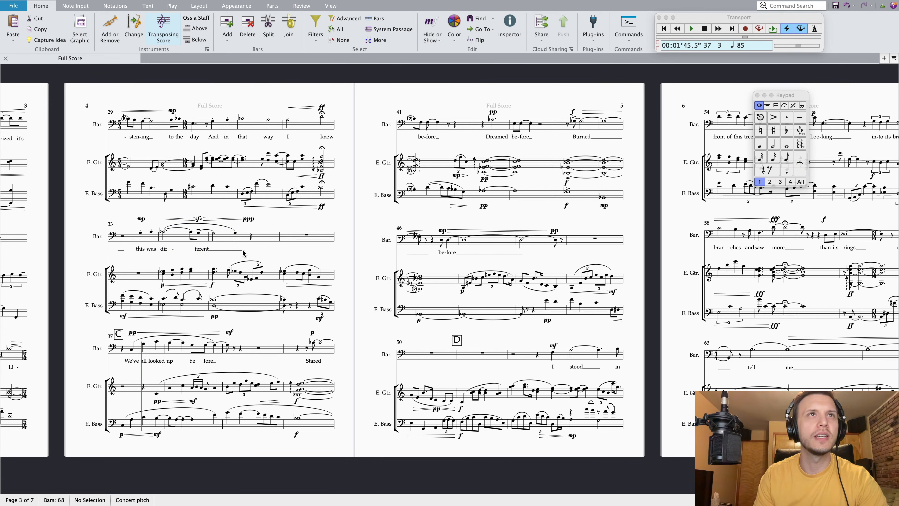
# Move the Baritone's ppp in bar 35 so that it sits above beat 4
pyautogui.click(248, 219)
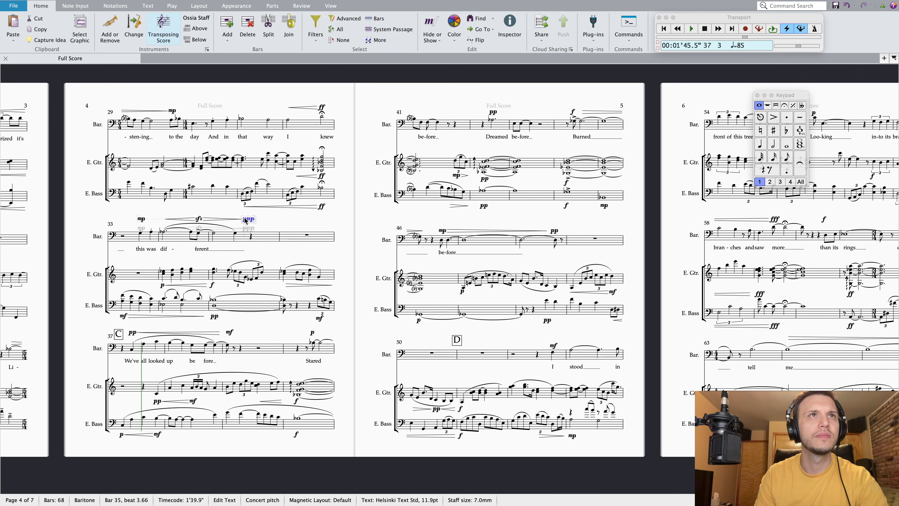
pyautogui.doubleClick(251, 220)
pyautogui.click(261, 219)
pyautogui.moveTo(246, 219); pyautogui.dragTo(254, 219)
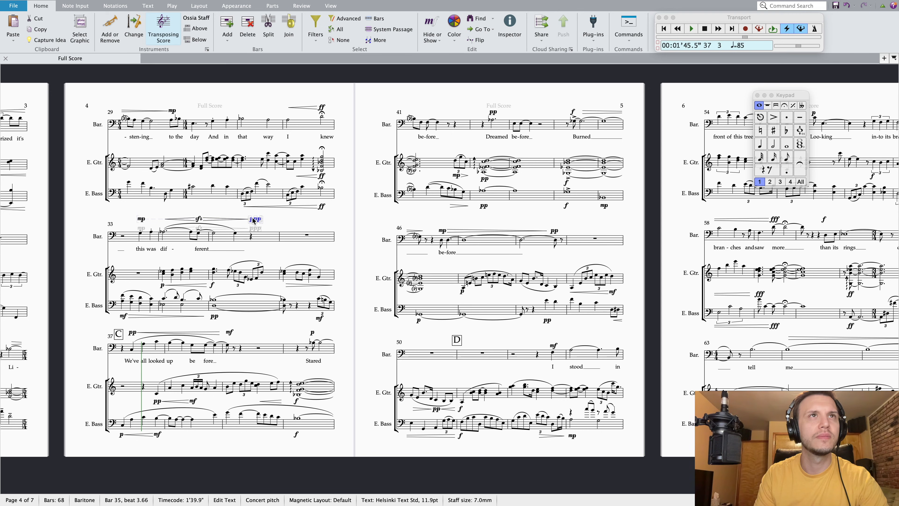
# Enter a G eighth note on beat 4 of the Baritone's bar 35 and tie the preceding quarter note to it
pyautogui.click(251, 236)
pyautogui.press('g')
pyautogui.press('Left')
pyautogui.click(787, 157)
pyautogui.press('Left')
pyautogui.click(803, 169)
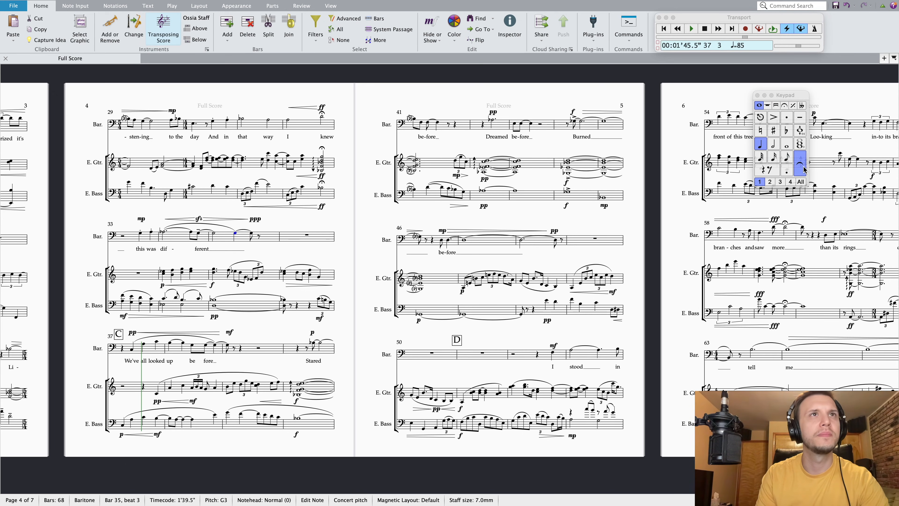
# Replace the Baritone's slur with one from the first note of bar 34 to the eighth note on beat 4 of bar 35
pyautogui.click(226, 227)
pyautogui.press('Delete')
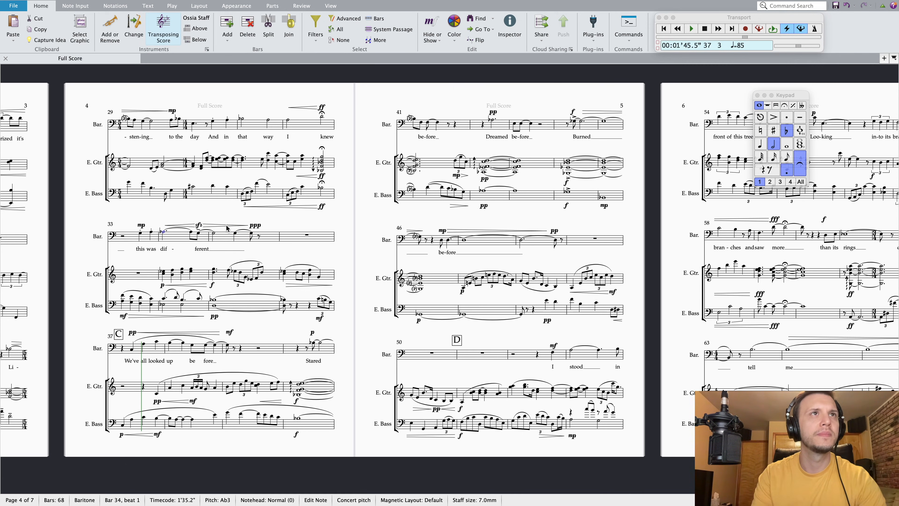
pyautogui.keyDown('shift'); pyautogui.click(250, 233); pyautogui.keyUp('shift')
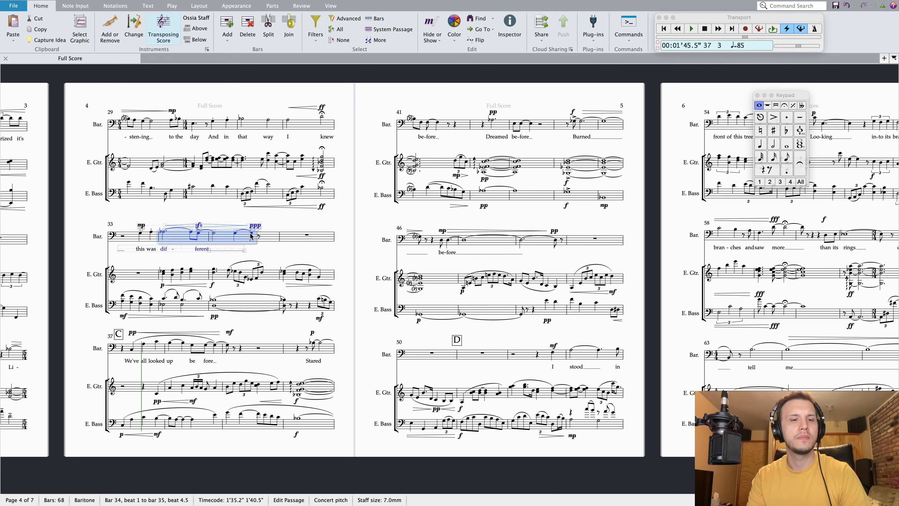
pyautogui.press('s')
# Play the score from the Baritone's note on beat 3 of bar 33 to bar 57, following it across the pages, then stop
pyautogui.click(139, 234)
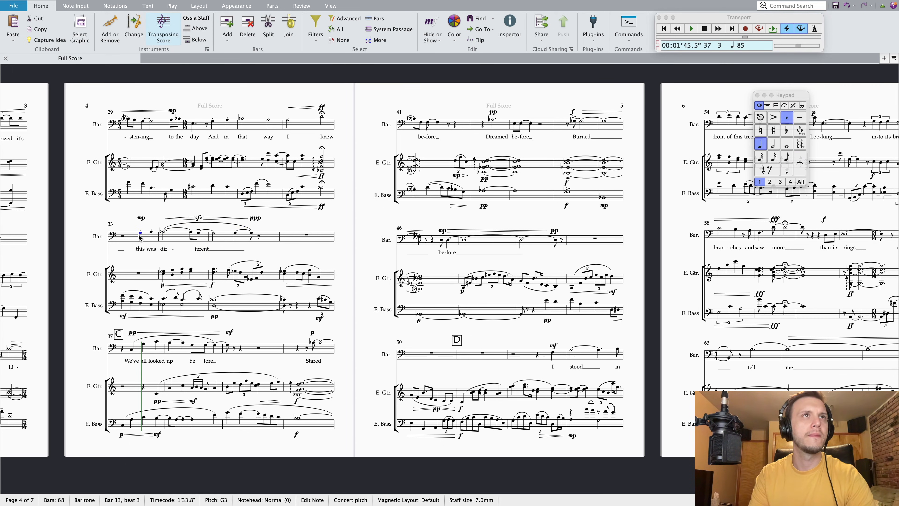
pyautogui.press('space')
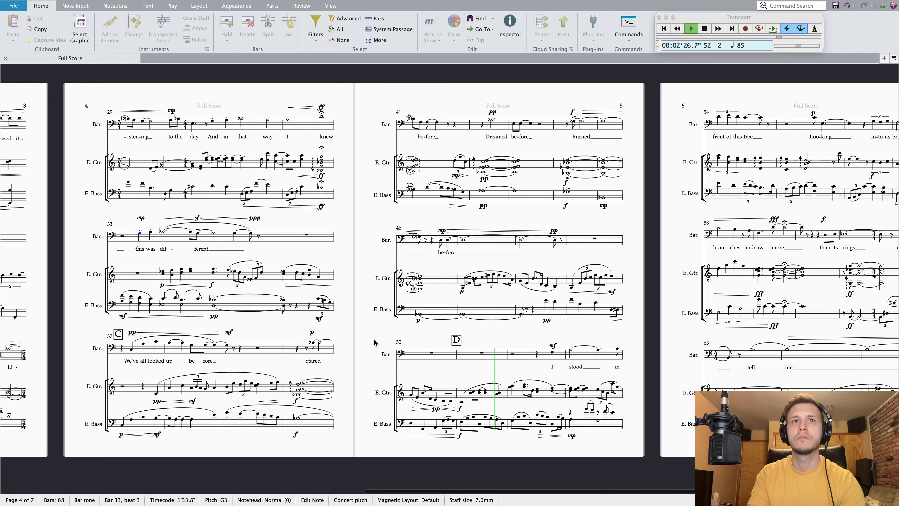
pyautogui.hscroll(2, 375, 342)
pyautogui.hscroll(5, 376, 342)
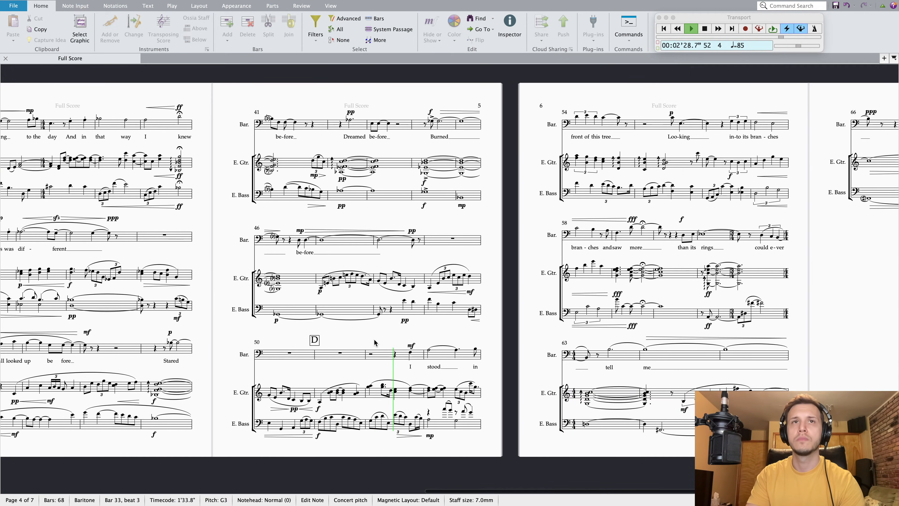
pyautogui.hscroll(6, 375, 341)
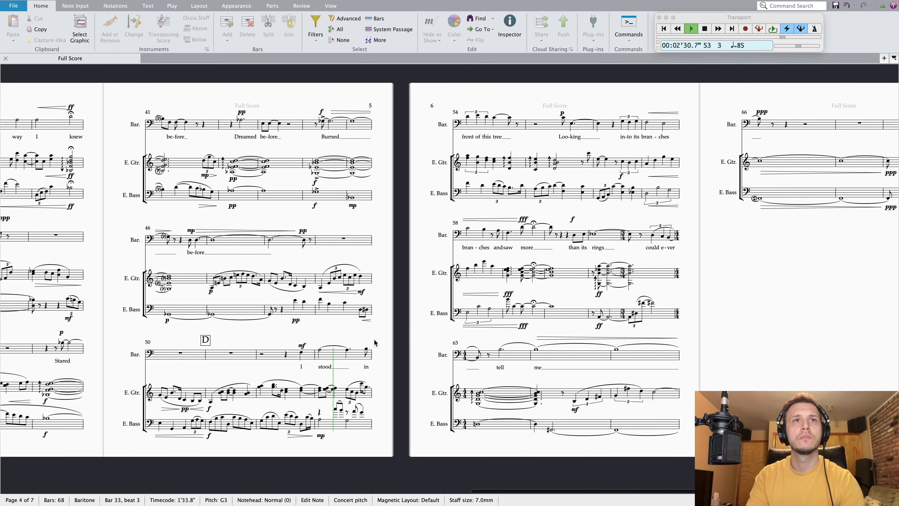
pyautogui.hscroll(1, 376, 341)
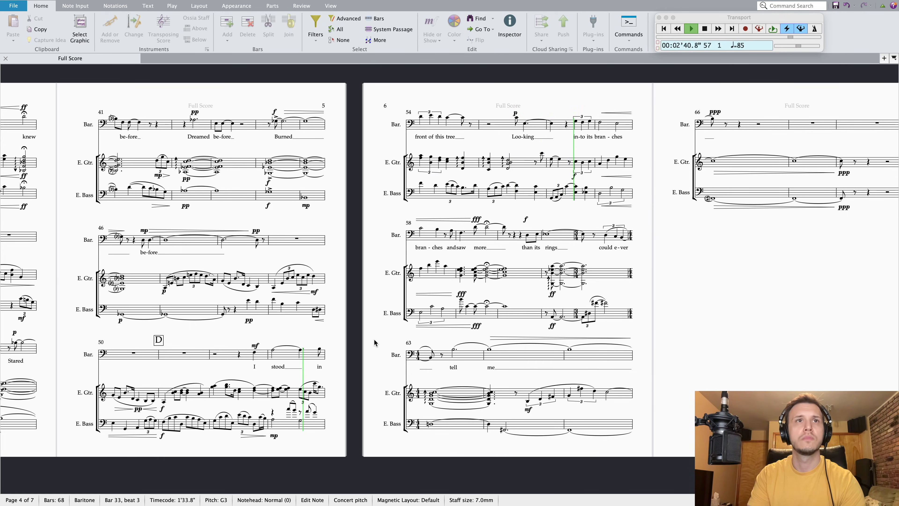
pyautogui.press('space')
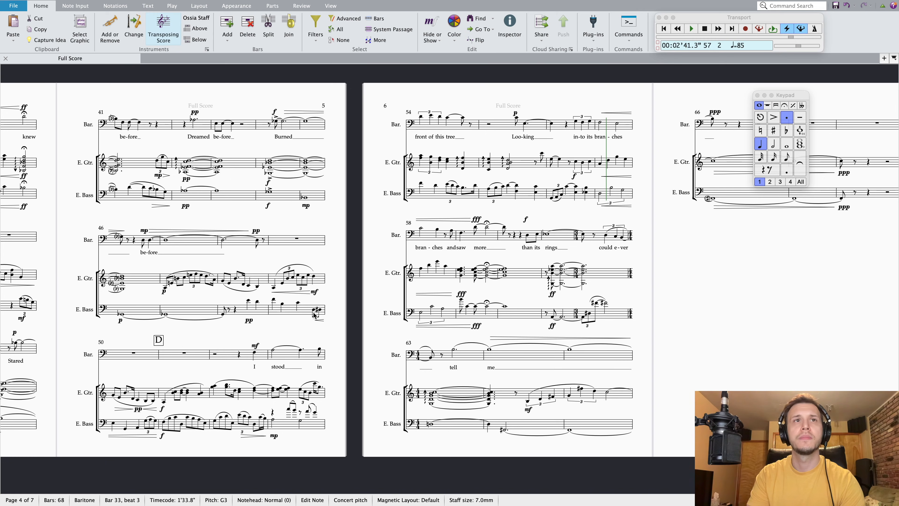
# Slur the Baritone's phrase from the last eighth note of bar 53 through bar 54, then play from beat 4 of bar 52 into bar 55
pyautogui.click(320, 349)
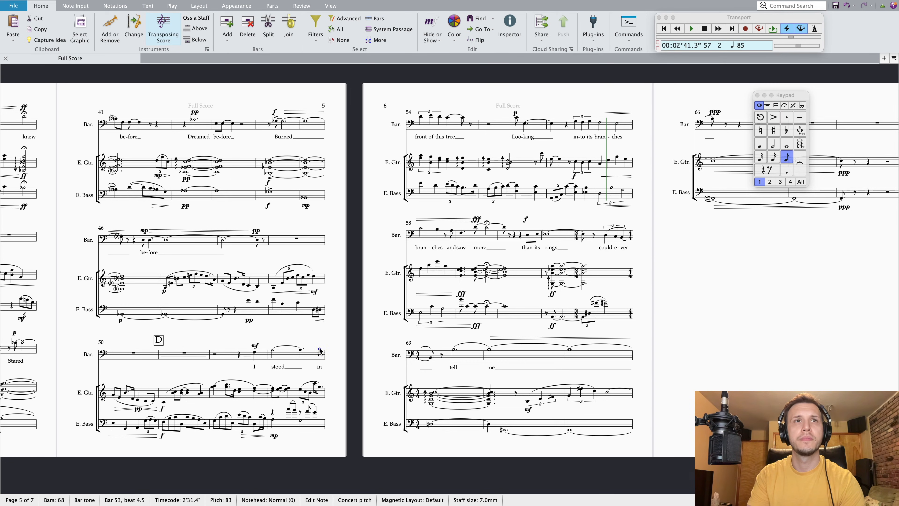
pyautogui.press('Escape')
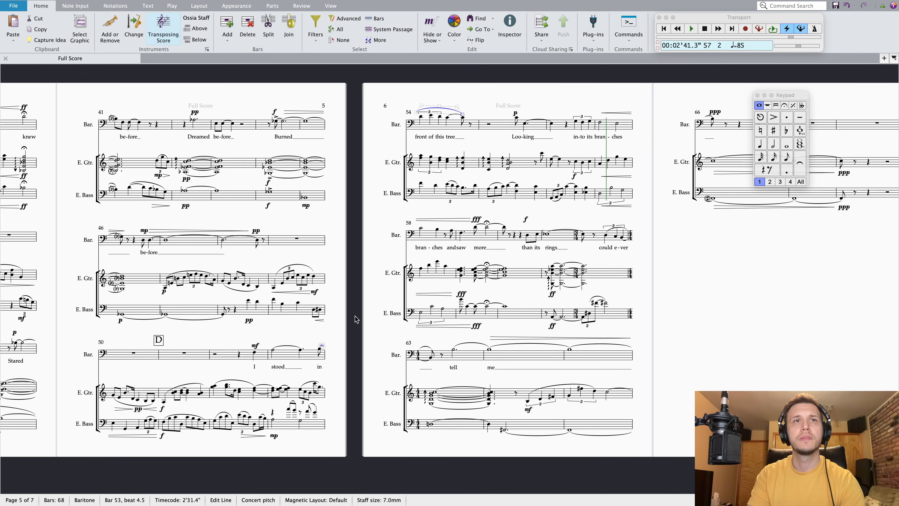
pyautogui.click(254, 353)
pyautogui.press('p')
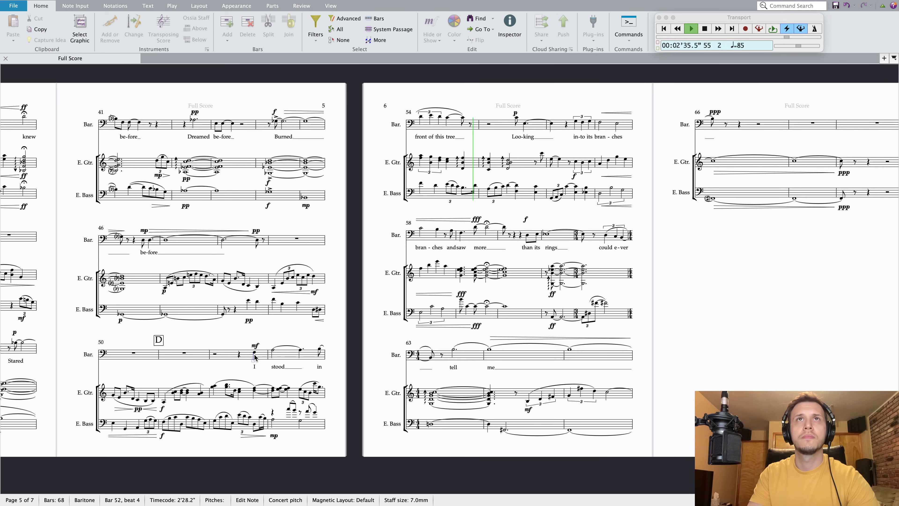
pyautogui.press('space')
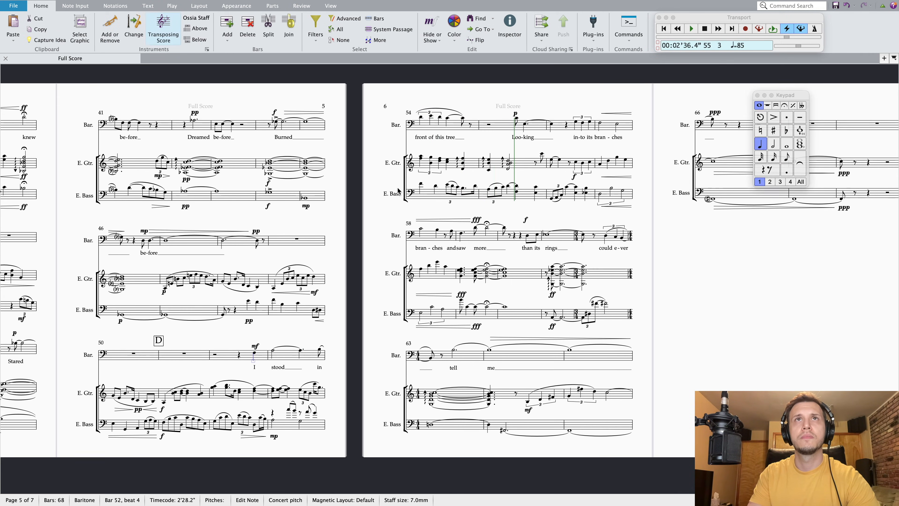
# Lengthen the Baritone's note on beat 3 of bar 54 to a half note and tie it to an eighth note on beat 1 of bar 55
pyautogui.scroll(1, 398, 191)
pyautogui.hscroll(1, 398, 191)
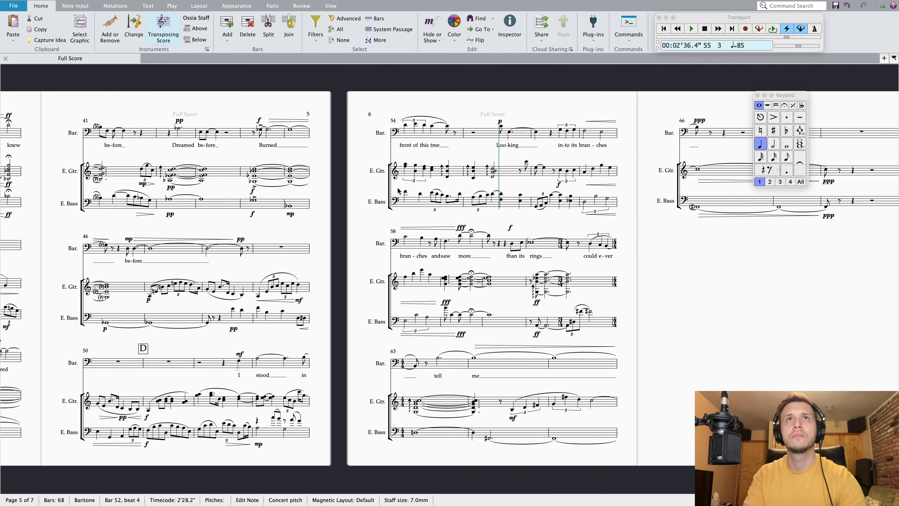
pyautogui.hscroll(1, 398, 192)
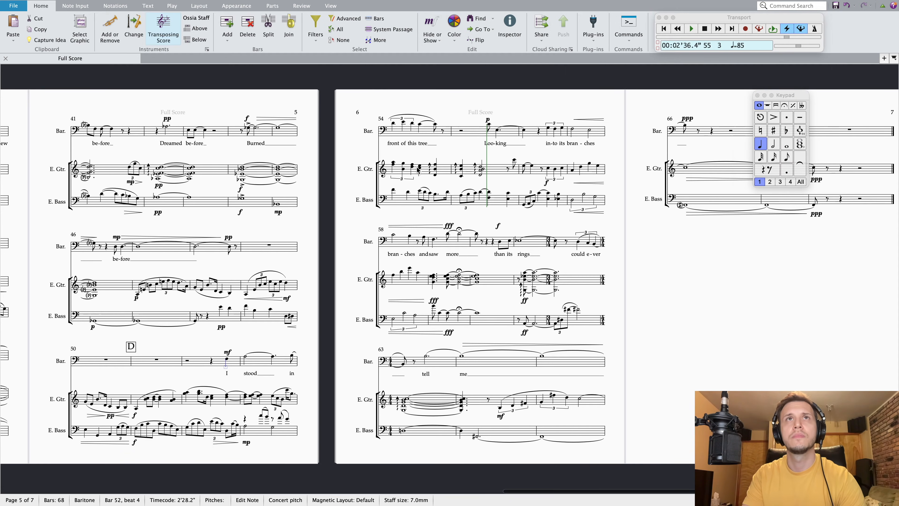
pyautogui.click(436, 126)
pyautogui.click(419, 125)
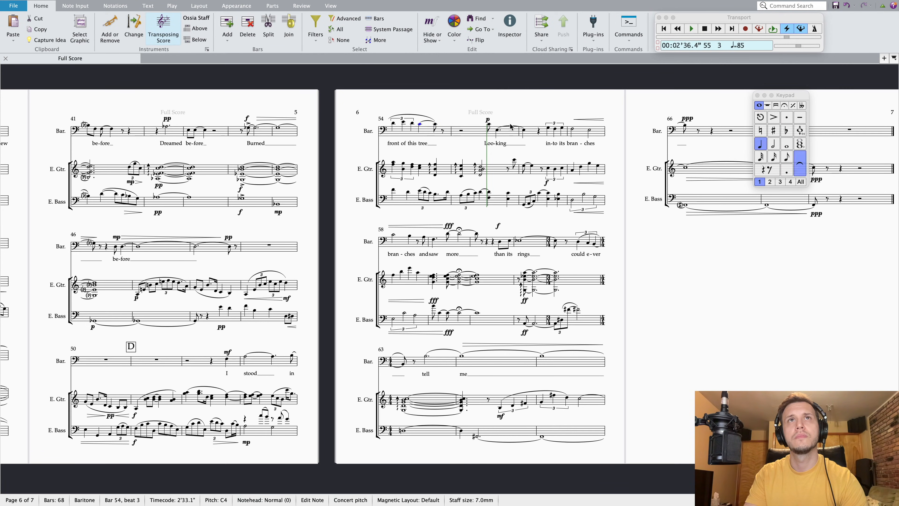
pyautogui.click(773, 146)
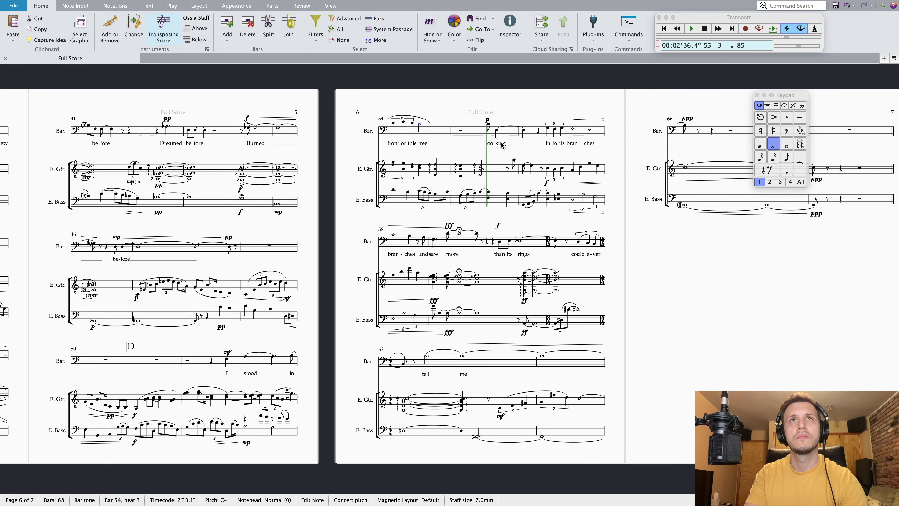
pyautogui.click(789, 159)
pyautogui.press('Left')
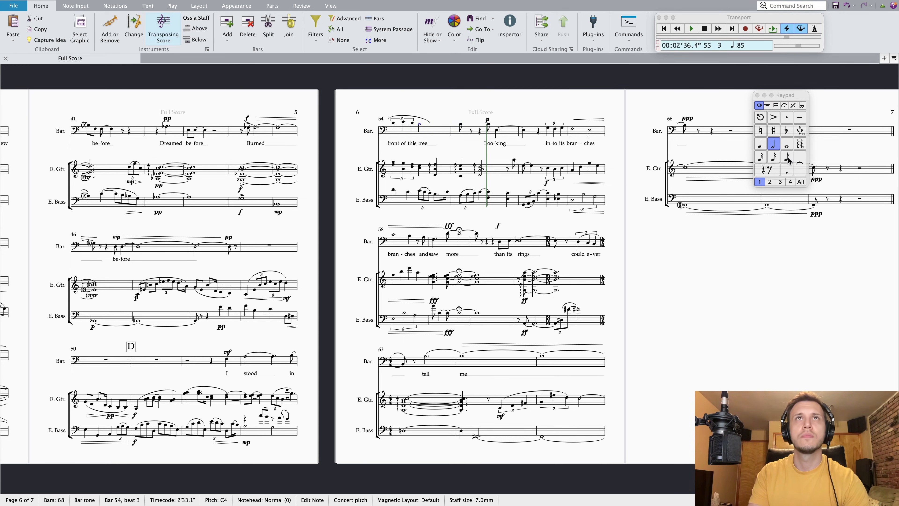
pyautogui.click(801, 168)
pyautogui.press('Left')
# Slur the Baritone's bar 54 phrase to the eighth note on beat 1 of bar 55, then play from beat 4 of bar 52 into bar 56
pyautogui.keyDown('shift'); pyautogui.click(460, 127); pyautogui.keyUp('shift')
pyautogui.press('s')
pyautogui.press('Escape')
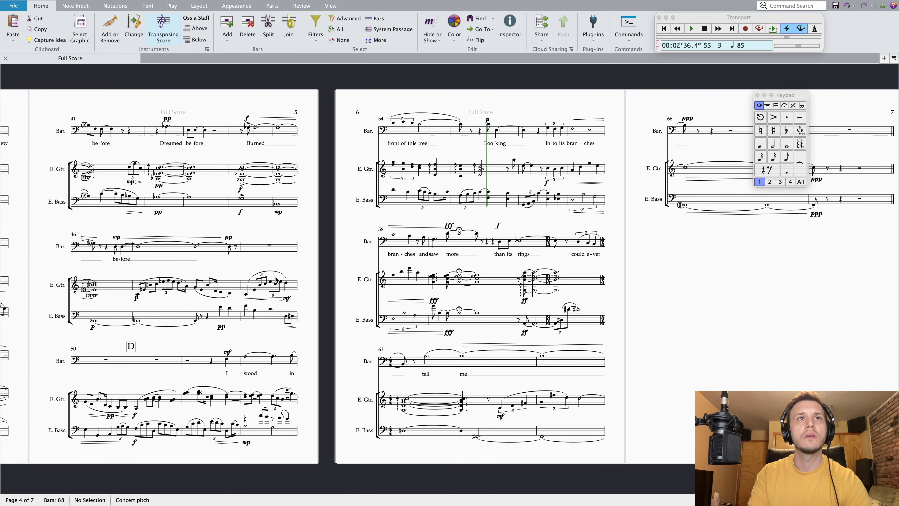
pyautogui.click(228, 360)
pyautogui.press('space')
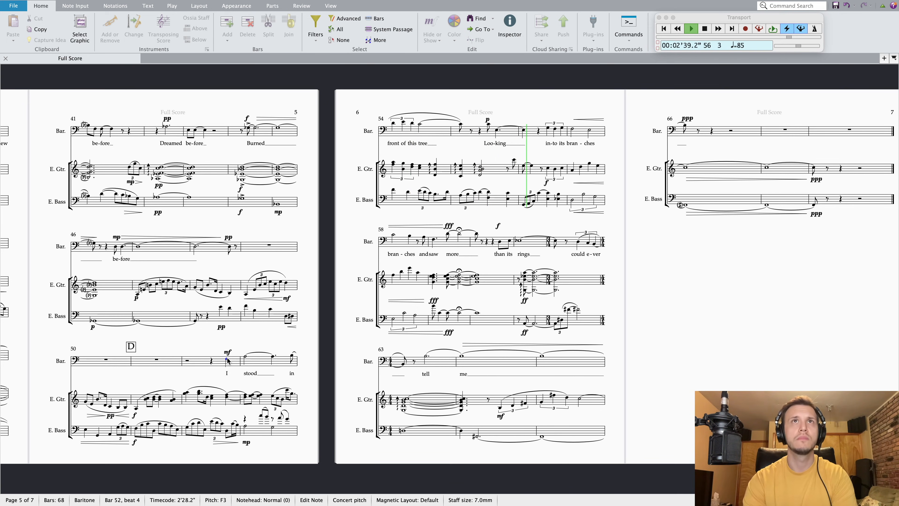
# Stop playback and add a crescendo hairpin above the Baritone's bar 53, from beat 1 to the last eighth note
pyautogui.press('space')
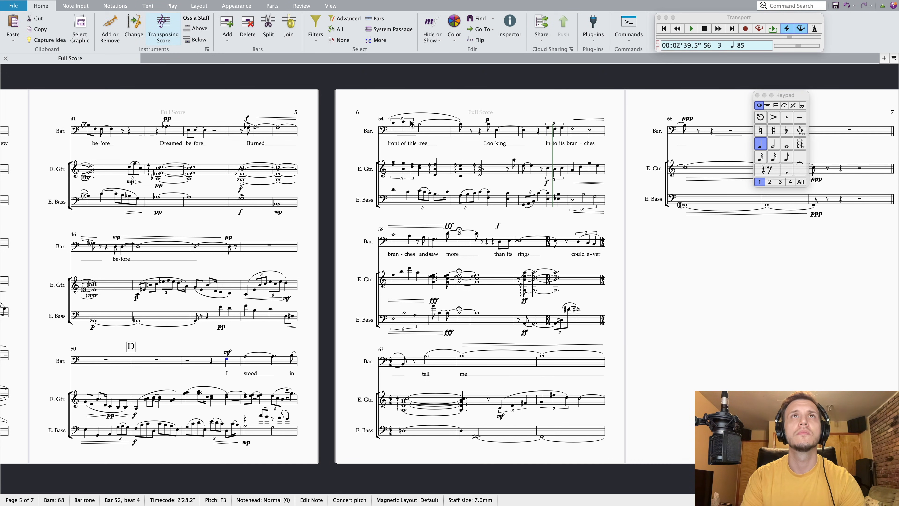
pyautogui.press('Right')
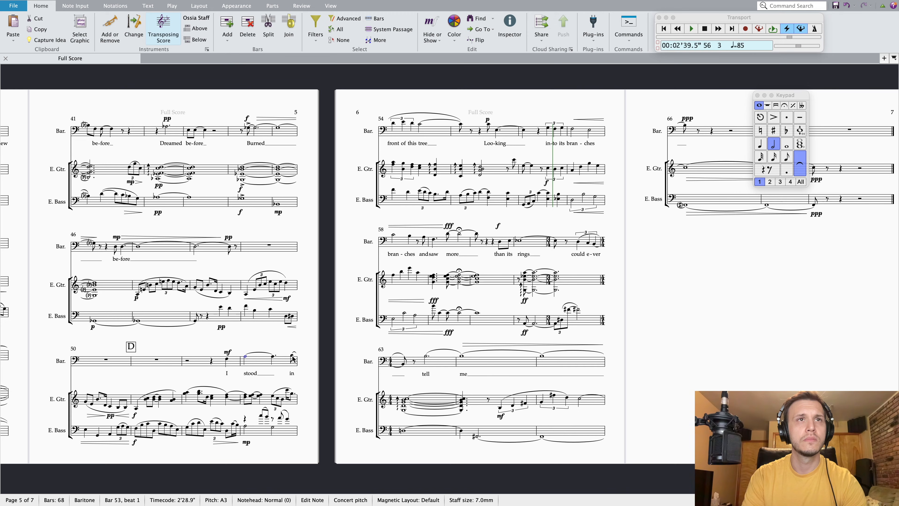
pyautogui.keyDown('shift'); pyautogui.click(292, 360); pyautogui.keyUp('shift')
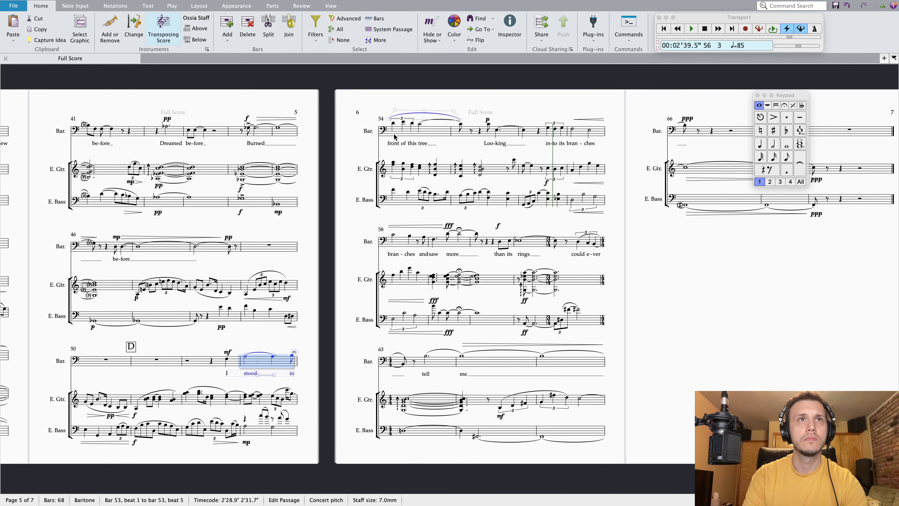
pyautogui.press('h')
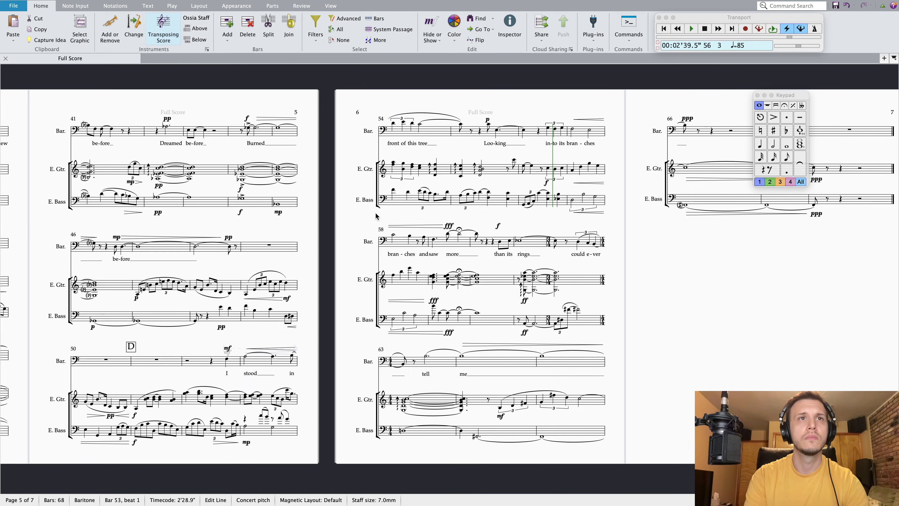
# Add a hairpin above the Baritone from beat 3 of bar 54 to beat 1 of bar 55
pyautogui.click(419, 124)
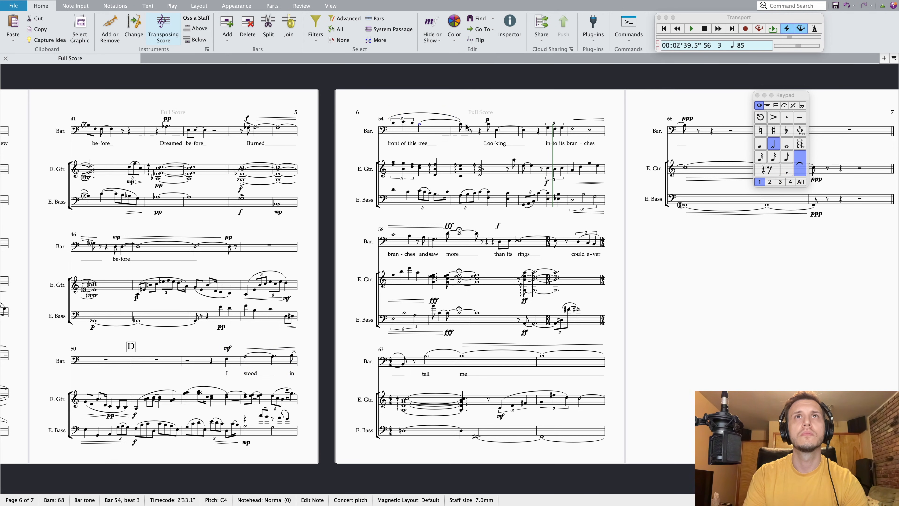
pyautogui.keyDown('shift'); pyautogui.click(461, 126); pyautogui.keyUp('shift')
pyautogui.press('h')
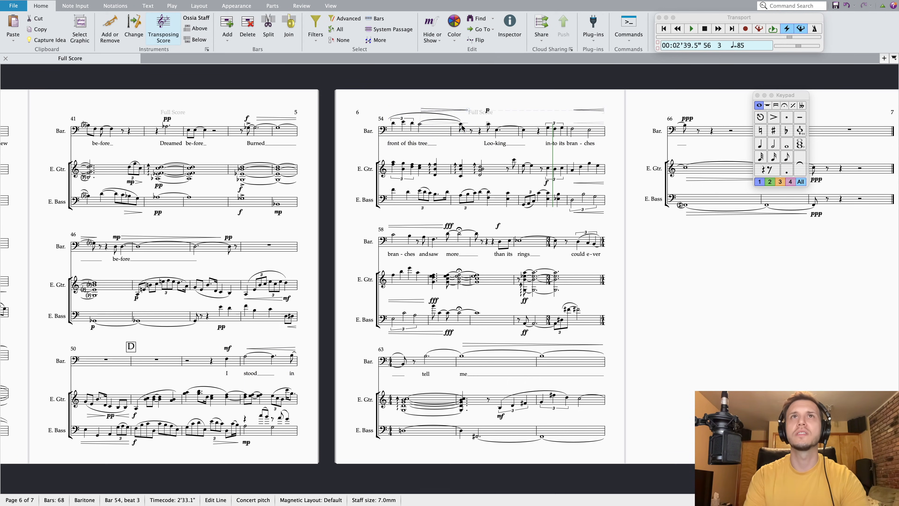
pyautogui.press('Escape')
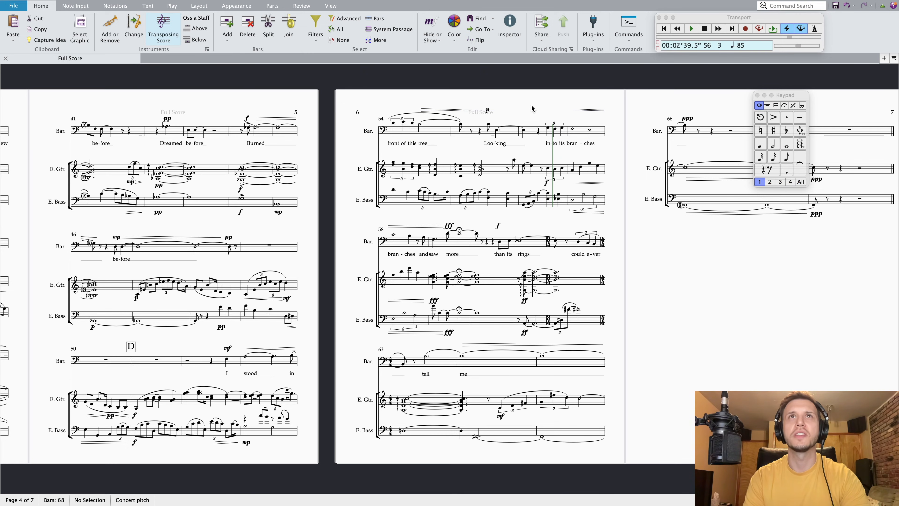
# Move the Baritone's p in bar 55 back to beat 1, at the end of the hairpin
pyautogui.click(470, 112)
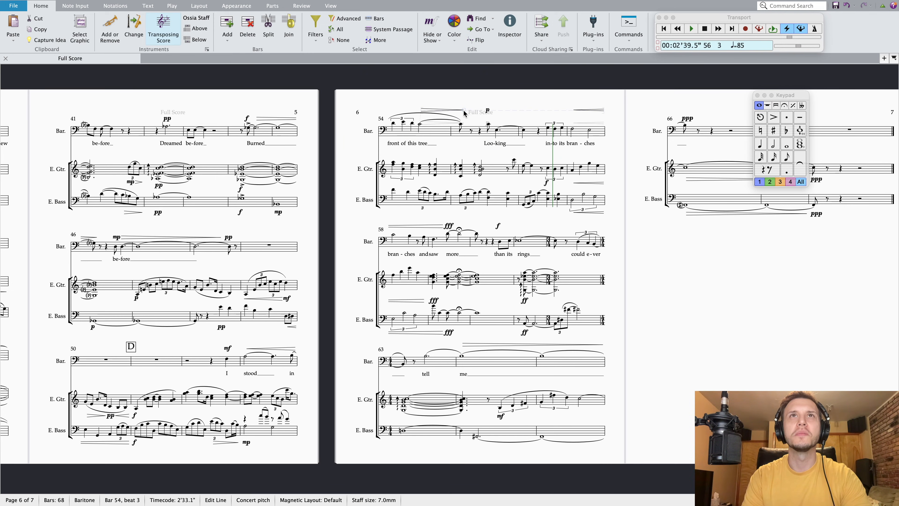
pyautogui.click(466, 112)
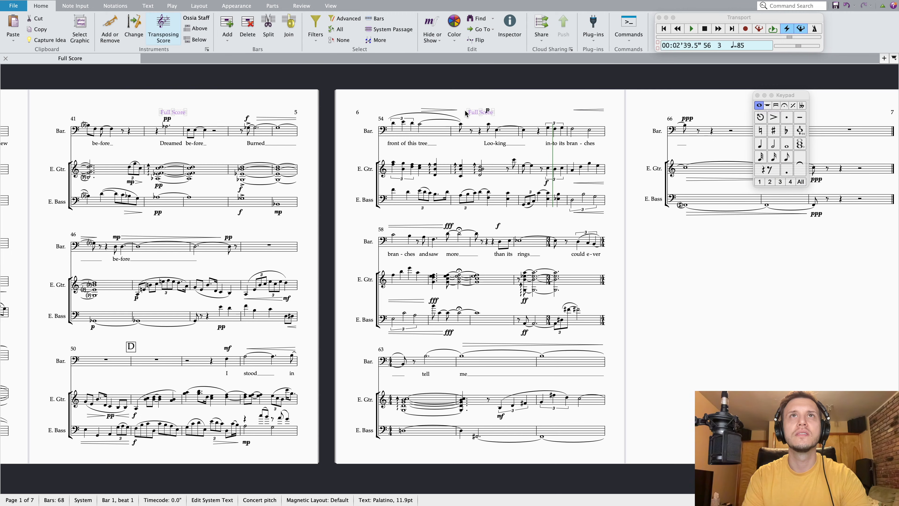
pyautogui.click(487, 111)
pyautogui.moveTo(487, 111); pyautogui.dragTo(463, 110)
pyautogui.click(474, 101)
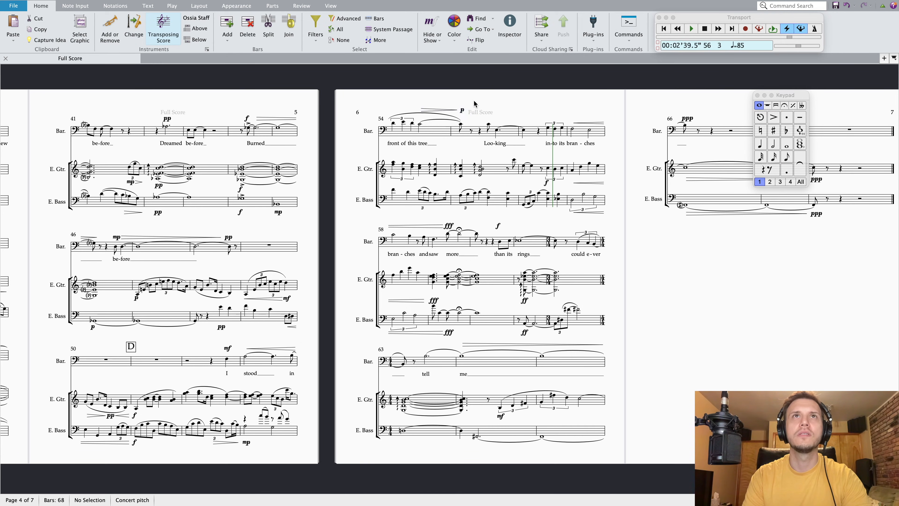
# Play from the Electric Bass's beat 1 of bar 53 into bar 56, then change the Baritone's dynamic on beat 1 of bar 55 to pp
pyautogui.click(245, 427)
pyautogui.press('space')
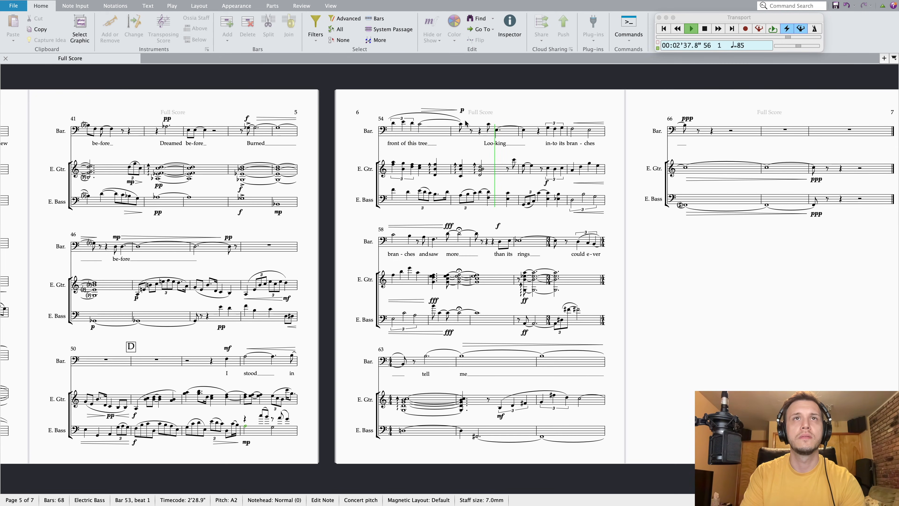
pyautogui.press('space')
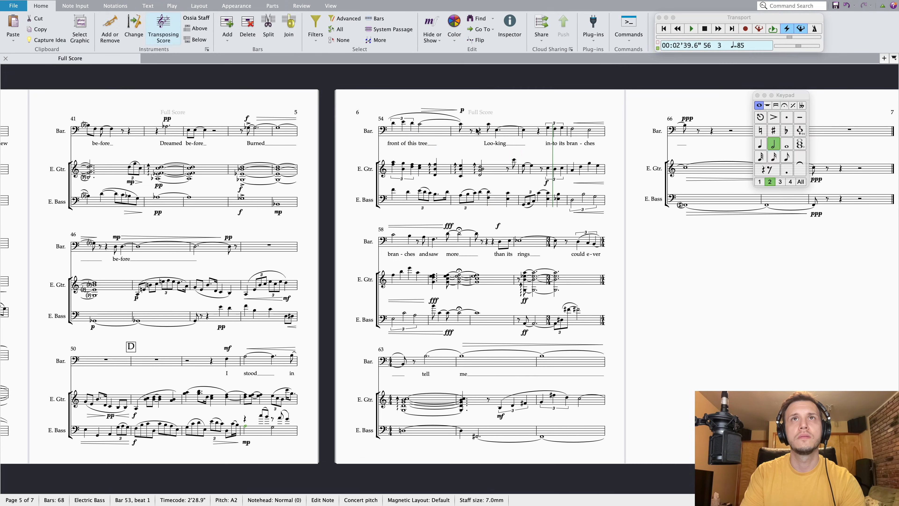
pyautogui.doubleClick(461, 111)
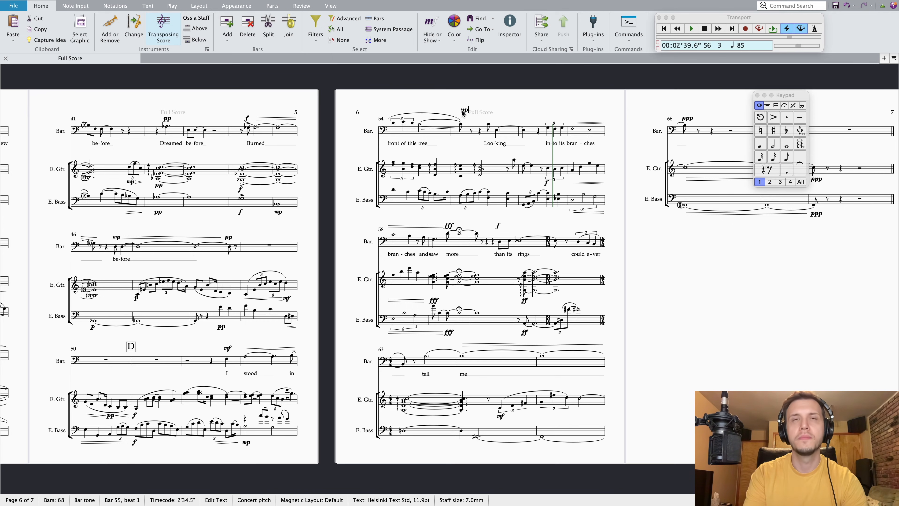
pyautogui.click(499, 102)
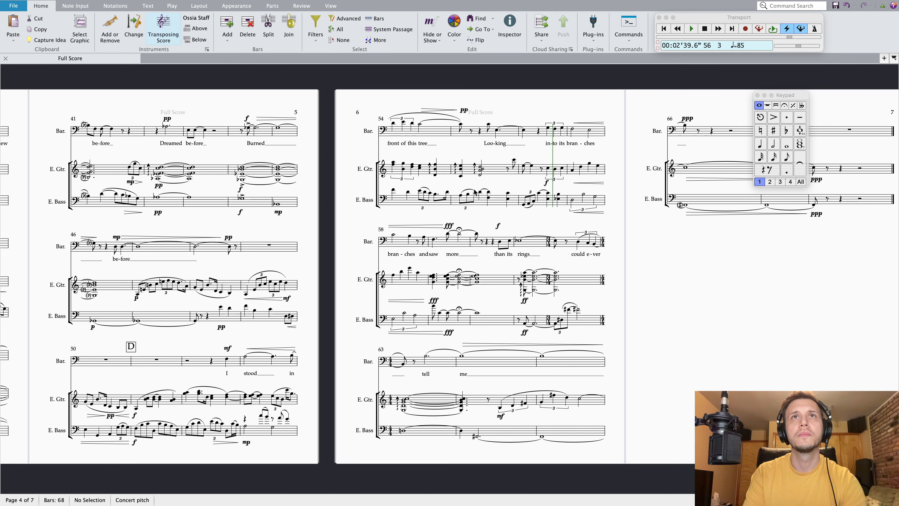
# Add a pp dynamic below the Electric Bass's note on beat 2 of bar 55
pyautogui.click(480, 193)
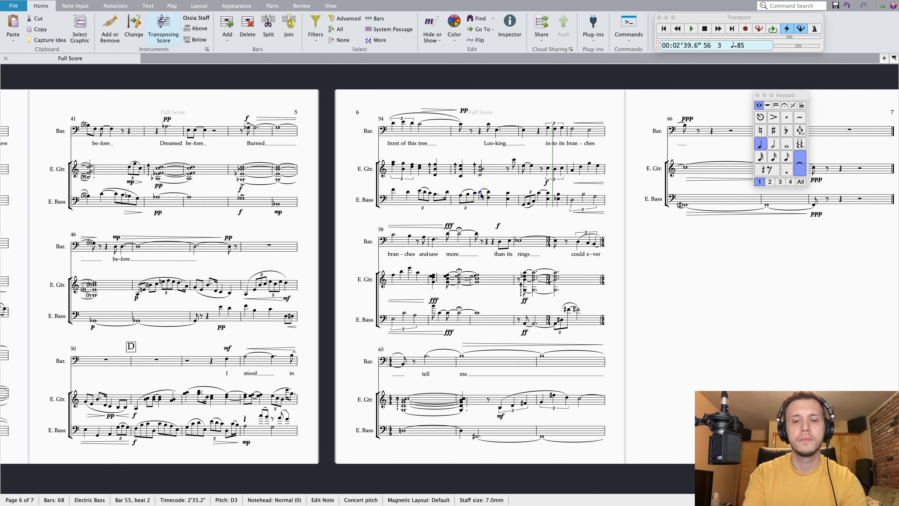
pyautogui.press('super+p')
pyautogui.press('Escape')
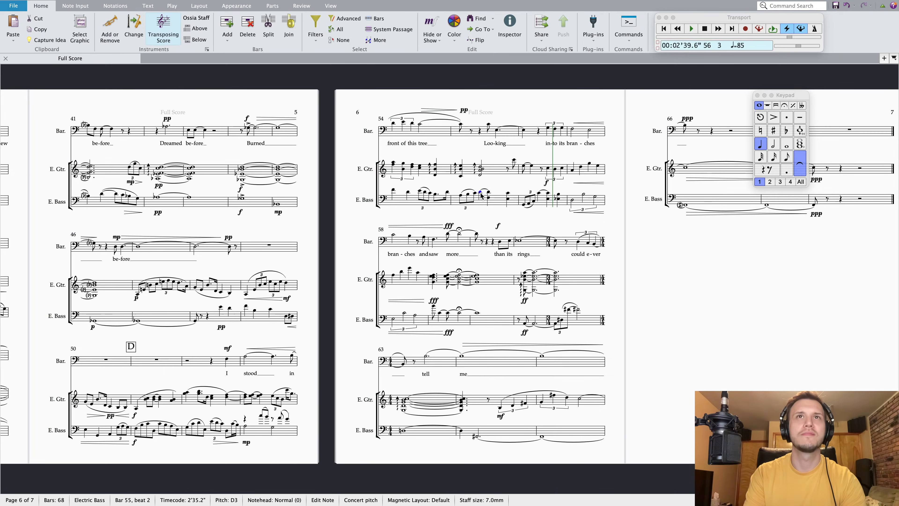
pyautogui.hotkey('ctrl', 'e')
pyautogui.write('pp')
pyautogui.press('Escape')
pyautogui.press('Escape')
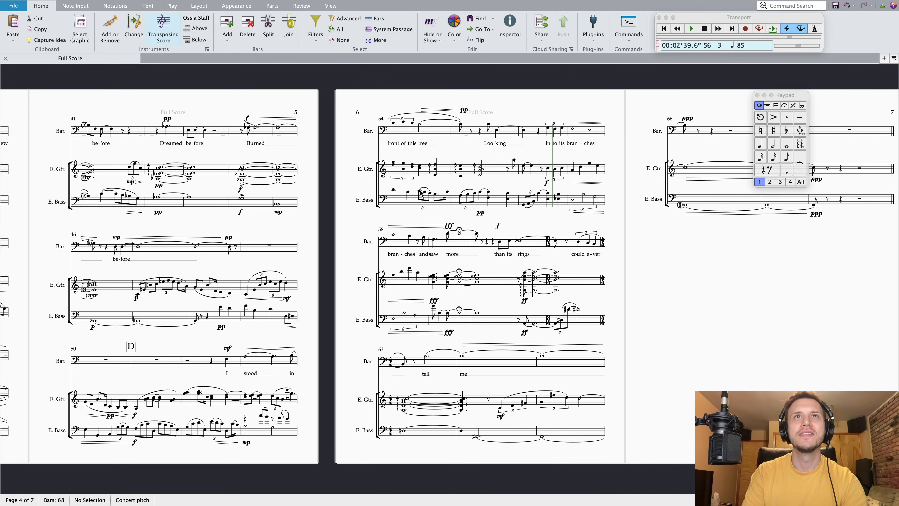
# Move the Electric Bass's pp from bar 55 back to beat 3 of bar 54
pyautogui.click(394, 190)
pyautogui.click(408, 193)
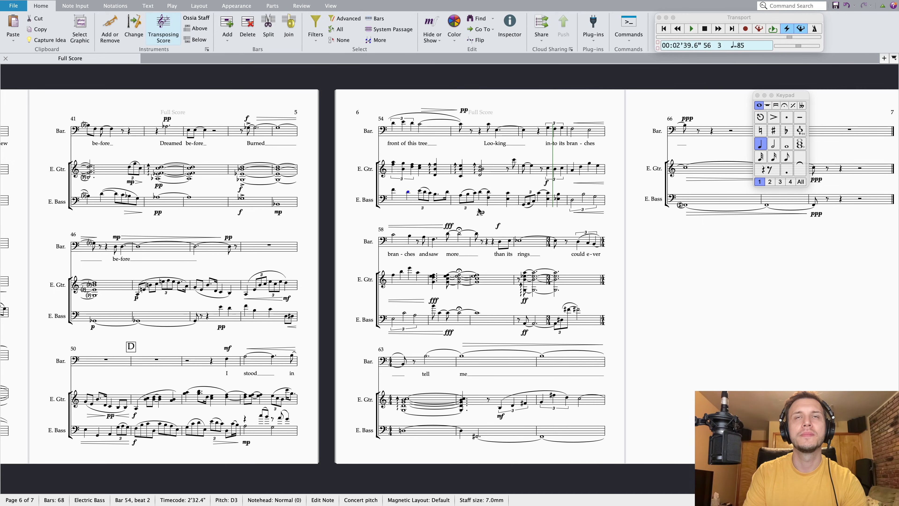
pyautogui.moveTo(481, 213); pyautogui.dragTo(424, 218)
# Try p for the Electric Bass's dynamic on beat 3 of bar 54, then restore it to pp
pyautogui.doubleClick(423, 215)
pyautogui.press('BackSpace')
pyautogui.click(554, 218)
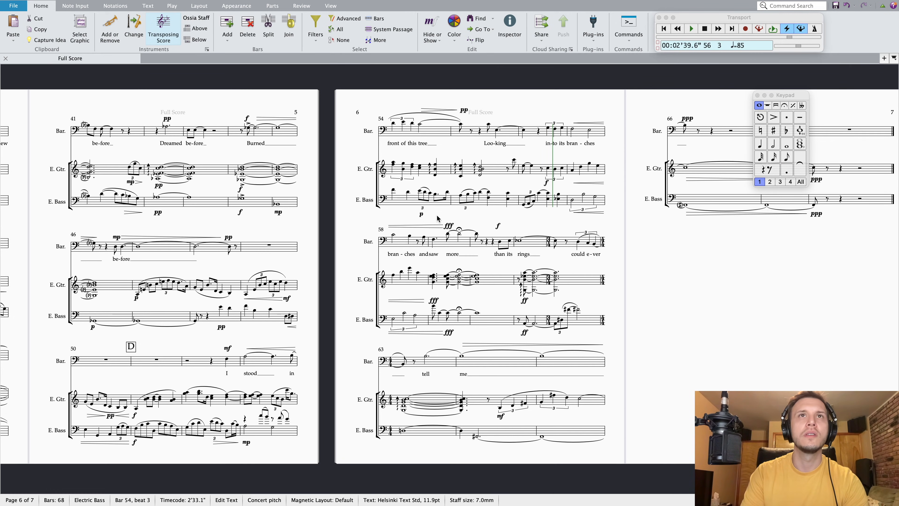
pyautogui.click(436, 210)
pyautogui.doubleClick(422, 214)
pyautogui.write('p')
pyautogui.click(440, 217)
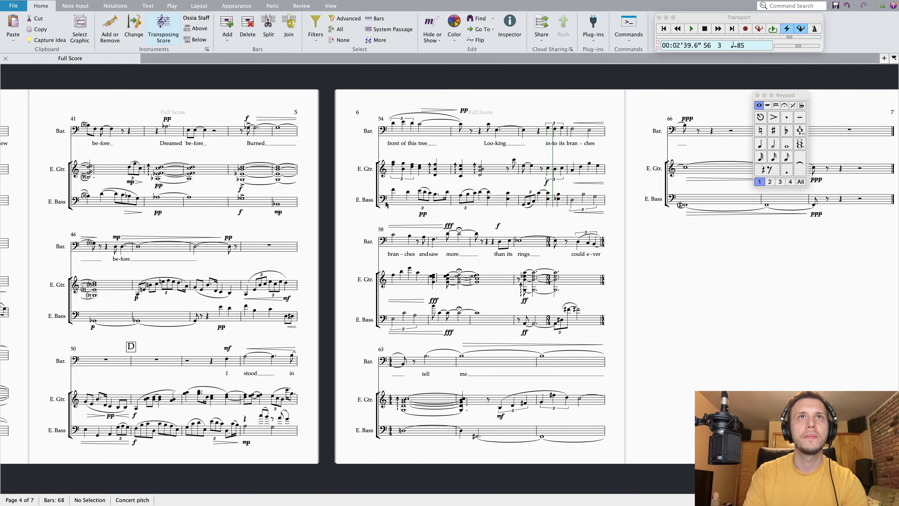
# Add a diminuendo hairpin below the Electric Bass's beats 1 and 2 of bar 54, leading to the pp
pyautogui.click(393, 191)
pyautogui.hotkey('shift', 'Right')
pyautogui.hotkey('shift', 'h')
pyautogui.press('Escape')
# Extend the start of the Baritone's bar 54 hairpin back to beat 1, then play from beat 4 of bar 52 through bar 55
pyautogui.moveTo(423, 110); pyautogui.dragTo(391, 111)
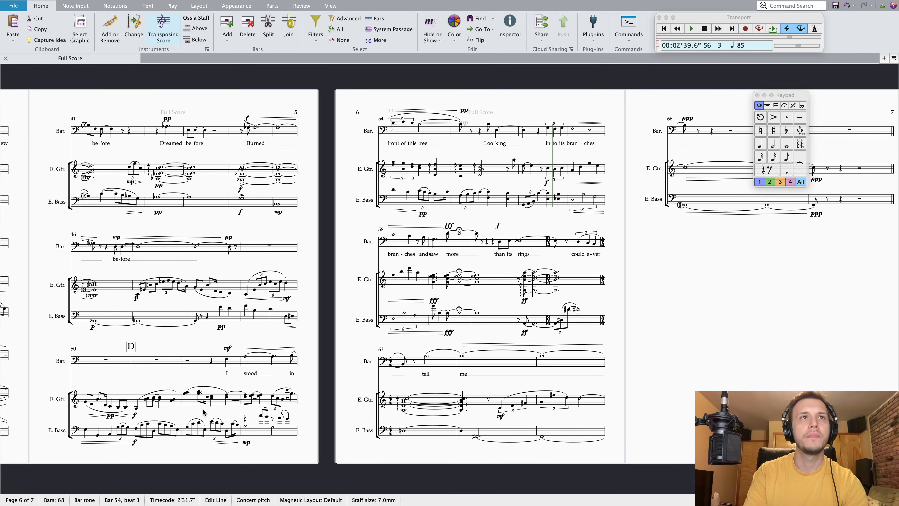
pyautogui.click(226, 359)
pyautogui.press('space')
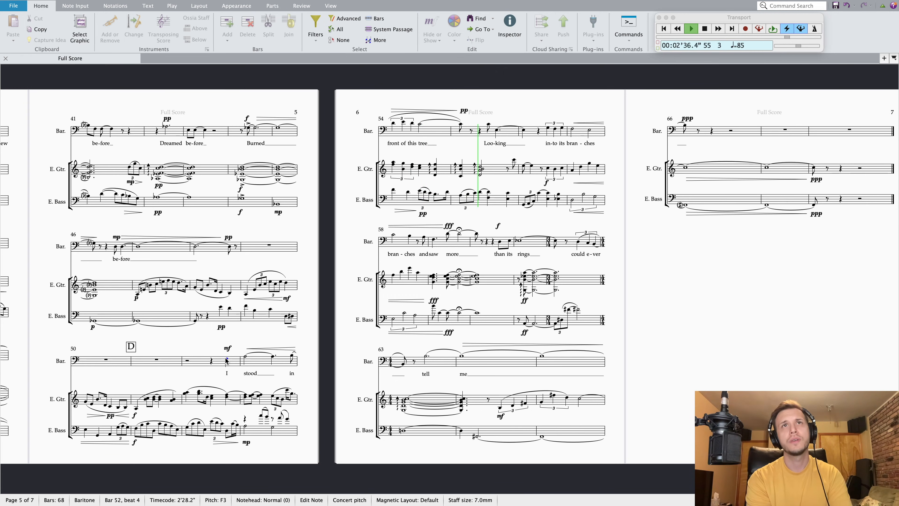
pyautogui.press('Escape')
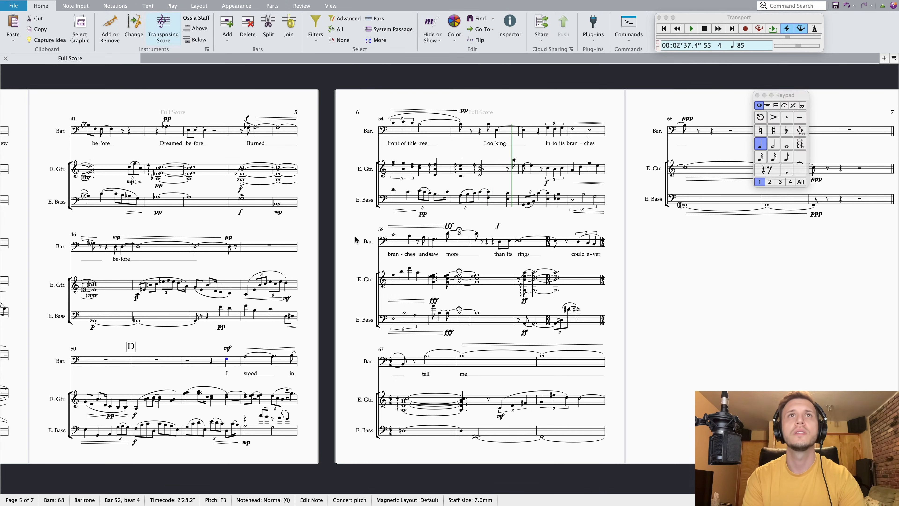
# Add a diminuendo hairpin below the Electric Guitar's chords from beat 1 to beat 3 of bar 54
pyautogui.click(393, 163)
pyautogui.press('Right')
pyautogui.press('Right')
pyautogui.press('Right')
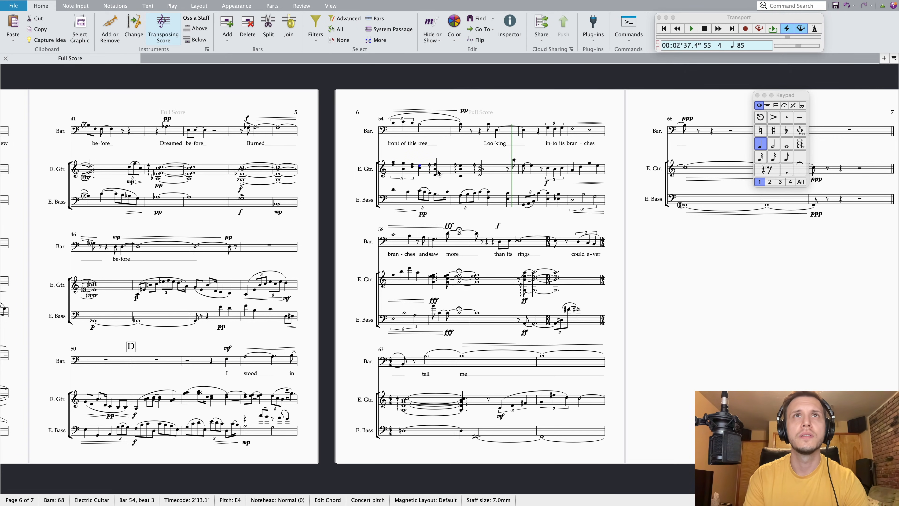
pyautogui.press('Left')
pyautogui.press('Left')
pyautogui.press('Left')
pyautogui.keyDown('shift'); pyautogui.click(419, 169); pyautogui.keyUp('shift')
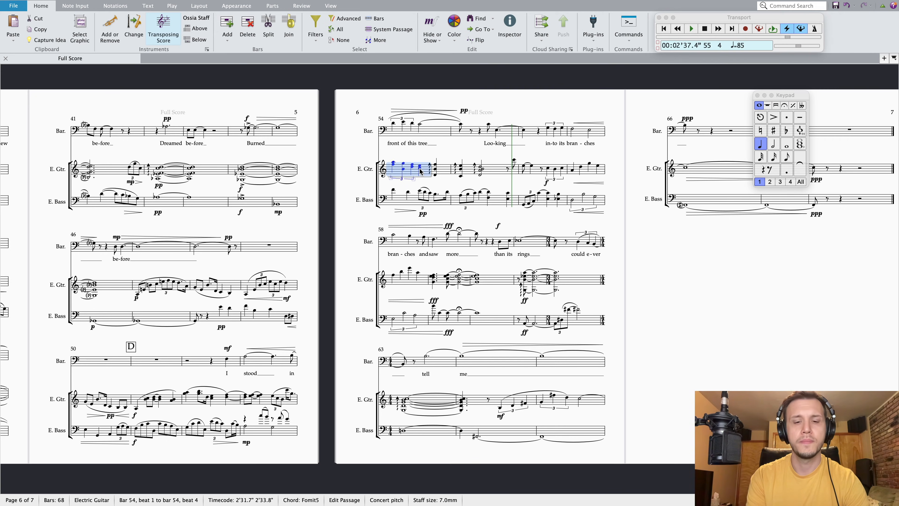
pyautogui.hotkey('shift', 'h')
# Mark the Electric Guitar's chord on beat 4 of bar 54 mp, then play from bar 53 into bar 55
pyautogui.click(435, 175)
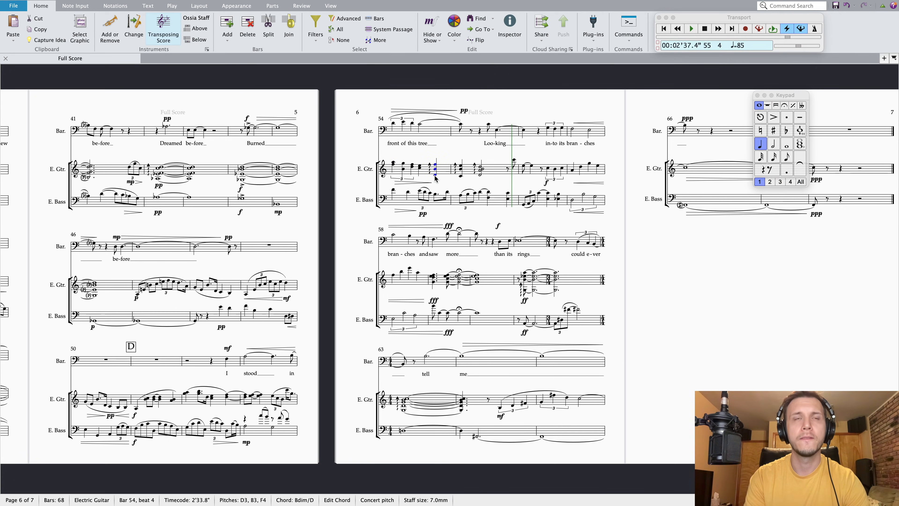
pyautogui.press('super+e')
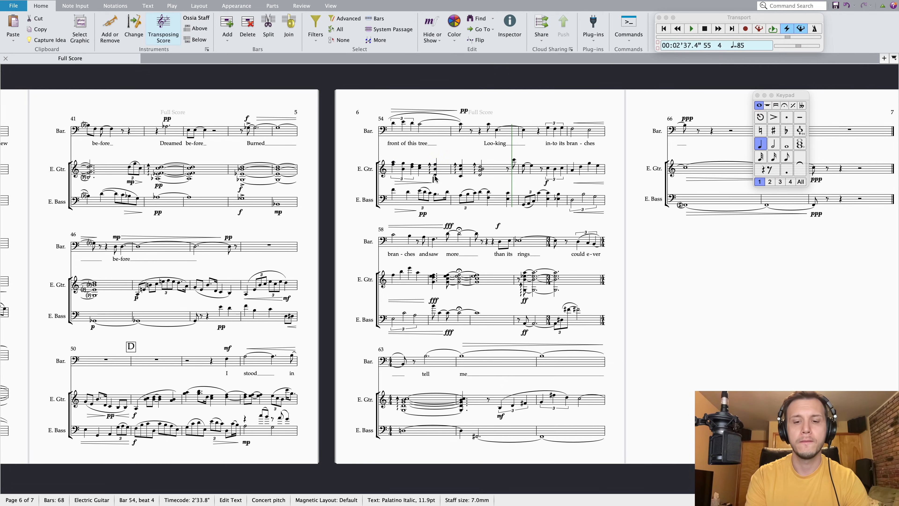
pyautogui.press('Escape')
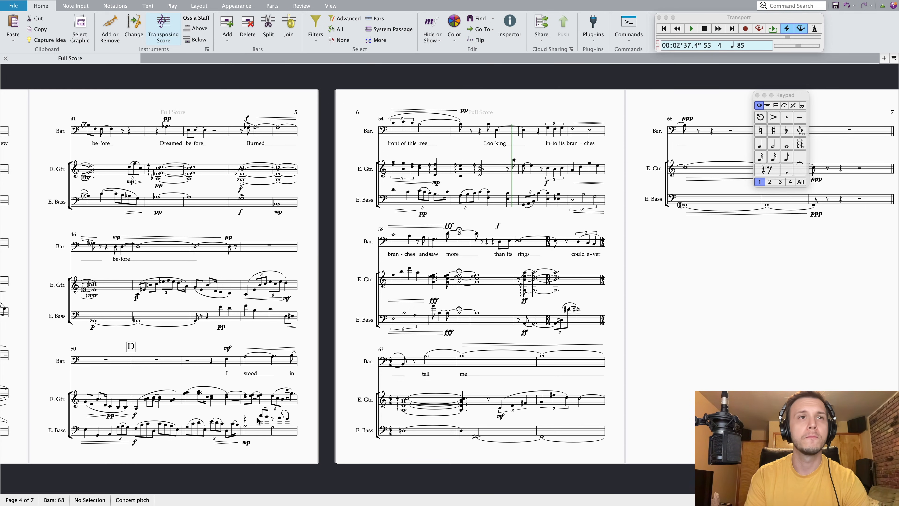
pyautogui.click(245, 427)
pyautogui.press('p')
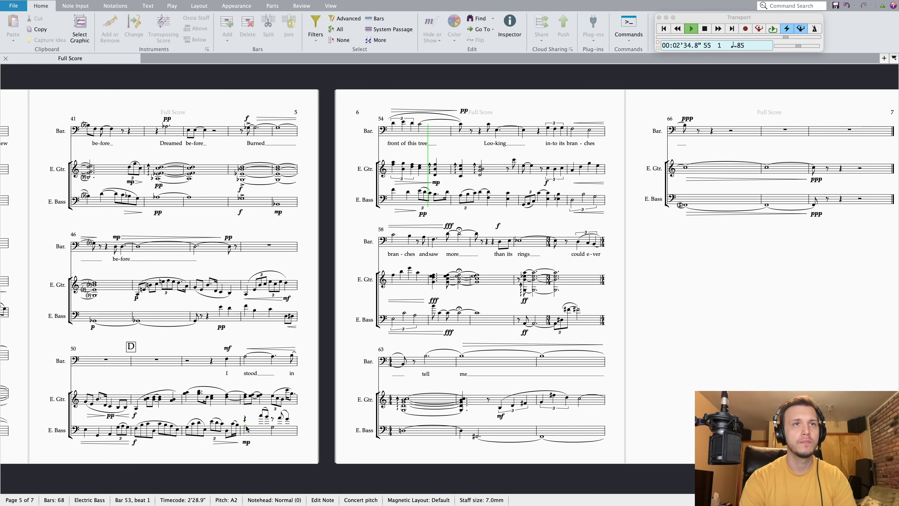
pyautogui.press('Escape')
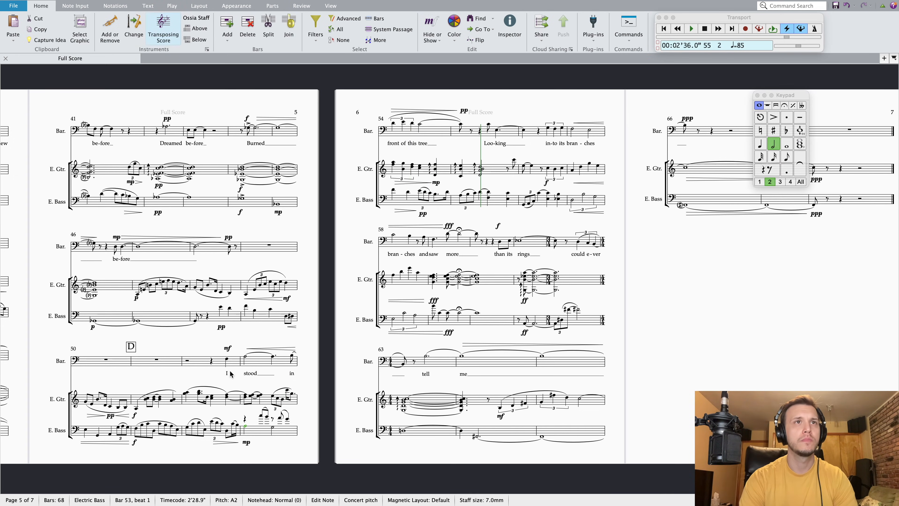
# Change the Baritone's dynamic on beat 4 of bar 52 to p
pyautogui.doubleClick(230, 350)
pyautogui.press('BackSpace')
pyautogui.press('BackSpace')
pyautogui.write('p')
pyautogui.press('Escape')
pyautogui.press('Escape')
# Play the score from the Baritone's note on beat 4 of bar 52 into bar 57, then stop
pyautogui.click(227, 360)
pyautogui.press('p')
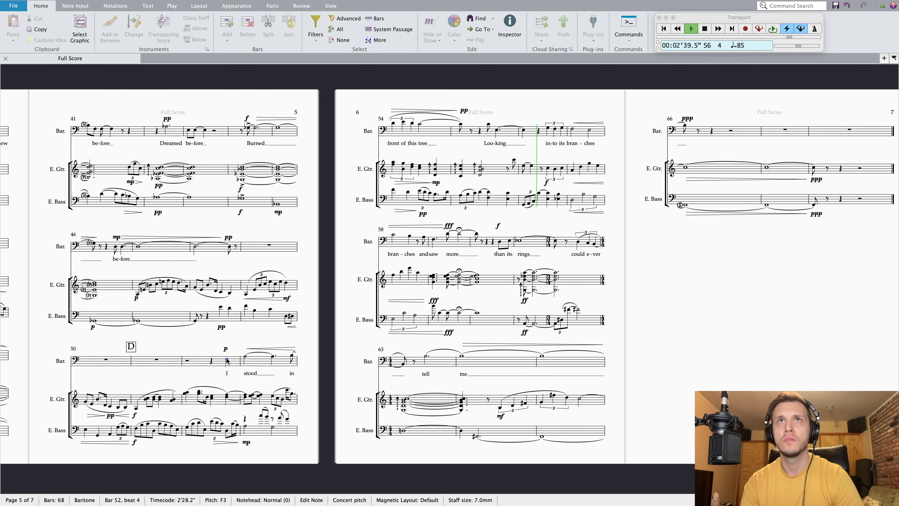
pyautogui.press('space')
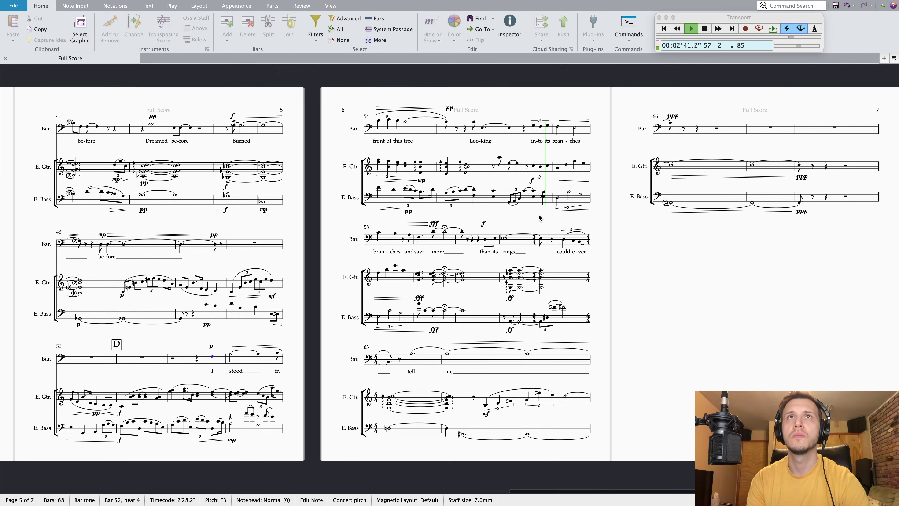
# Change the Electric Guitar's dynamic on beat 3 of bar 56 to mf, then play from the Electric Bass's beat 1 of bar 54 into bar 57
pyautogui.click(532, 180)
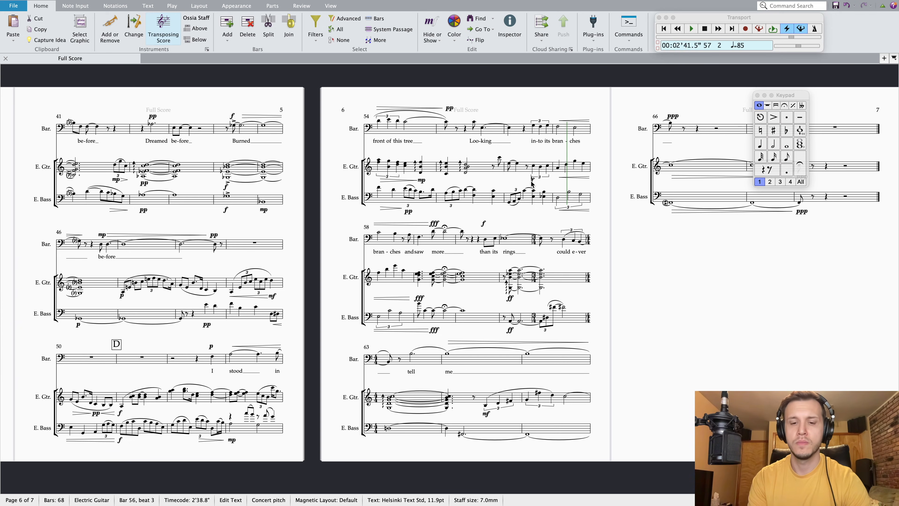
pyautogui.click(641, 289)
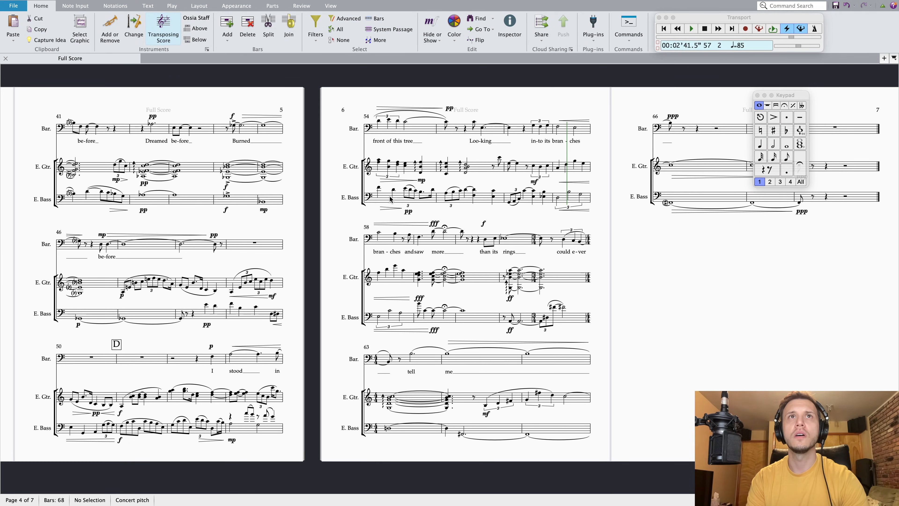
pyautogui.click(378, 188)
pyautogui.press('p')
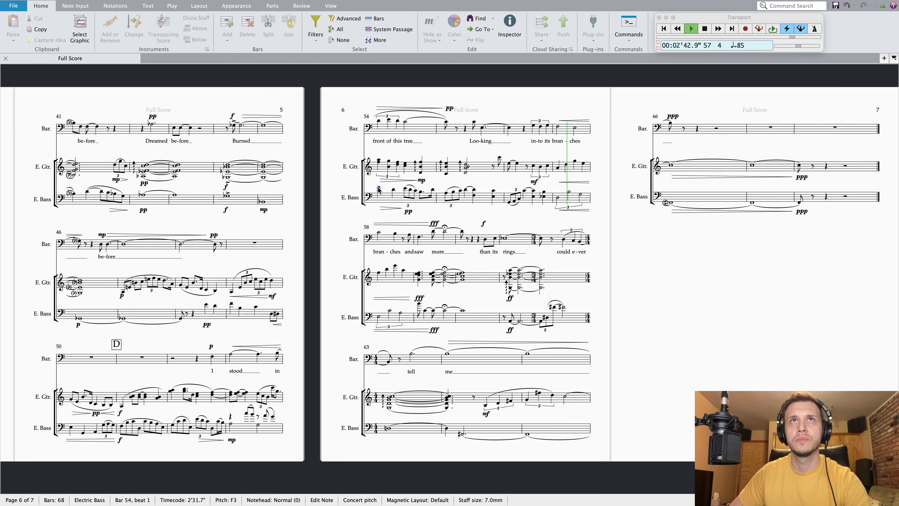
# Stop playback and add staccatos to the Baritone's note on beat 3 and the Electric Guitar's note on beat 4.5 of bar 55
pyautogui.press('space')
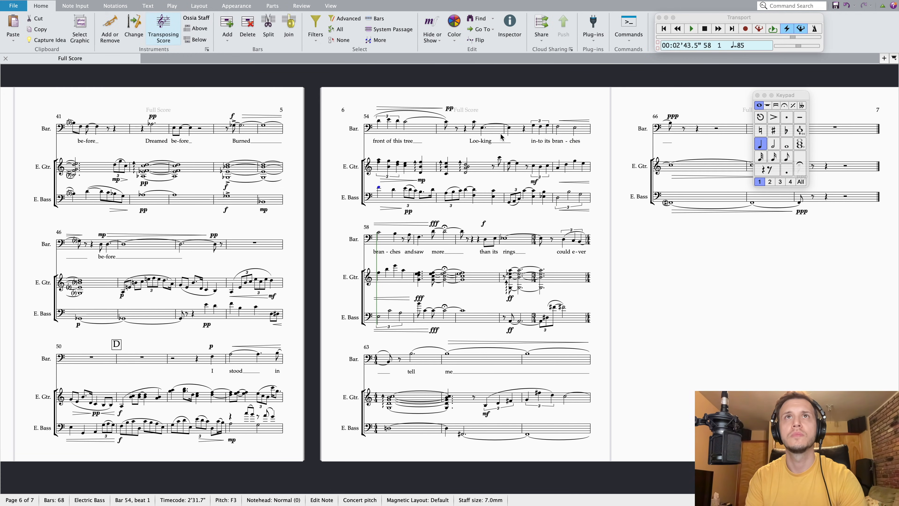
pyautogui.press('Escape')
pyautogui.click(474, 122)
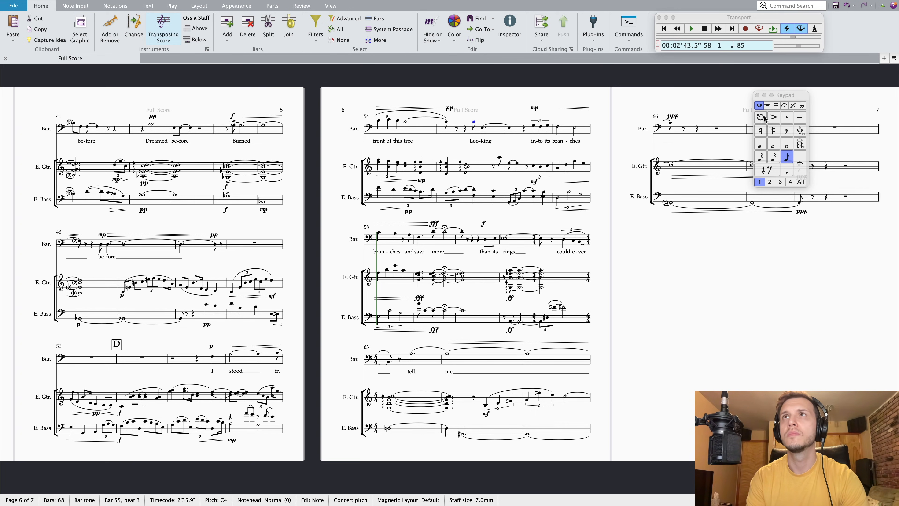
pyautogui.click(787, 118)
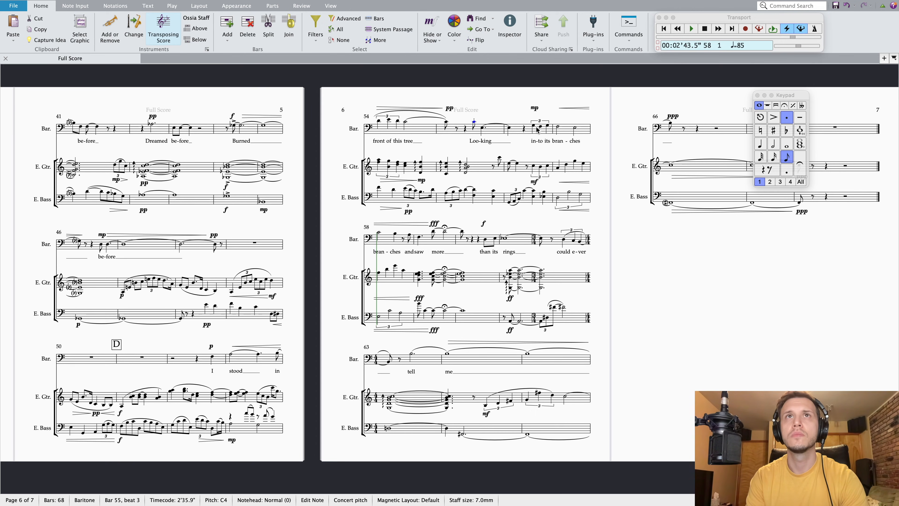
pyautogui.click(499, 159)
pyautogui.click(787, 118)
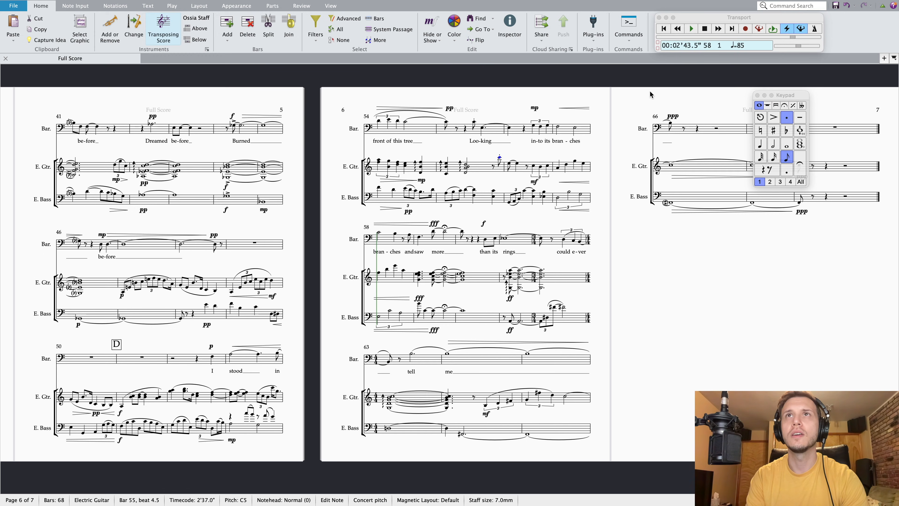
# Play the score from the Baritone's beat 1 of bar 54 to the end of bar 68, then stop
pyautogui.press('Escape')
pyautogui.click(379, 122)
pyautogui.press('space')
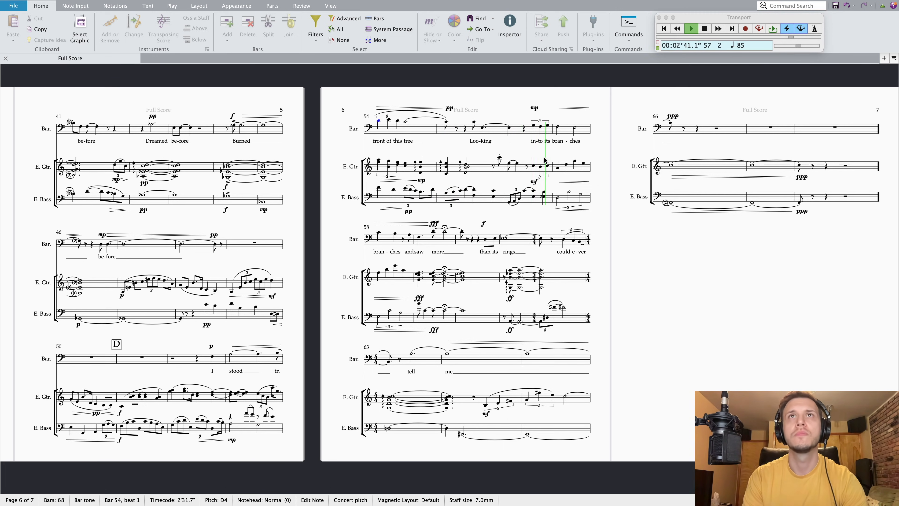
pyautogui.hscroll(1, 623, 242)
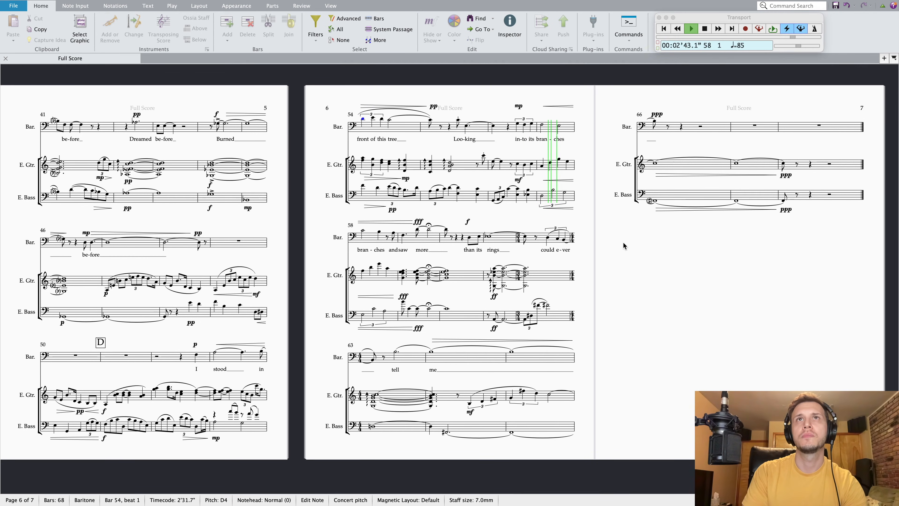
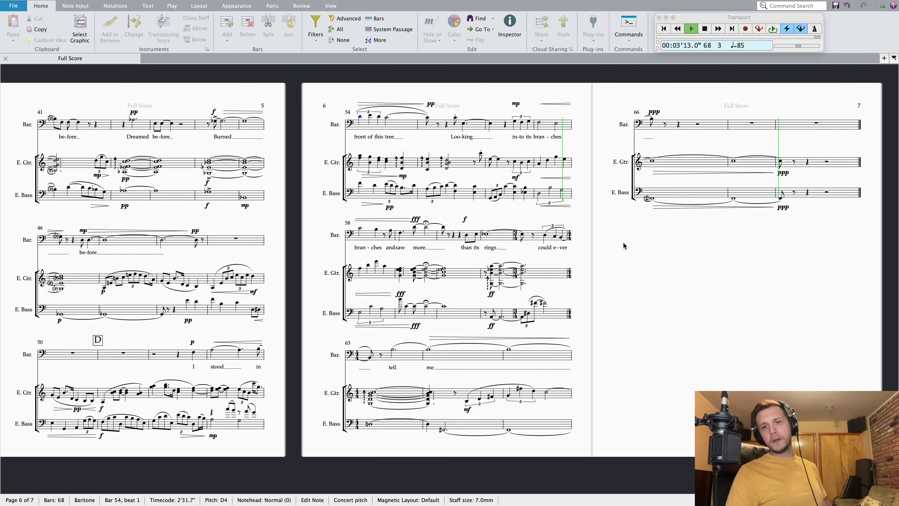
pyautogui.press('space')
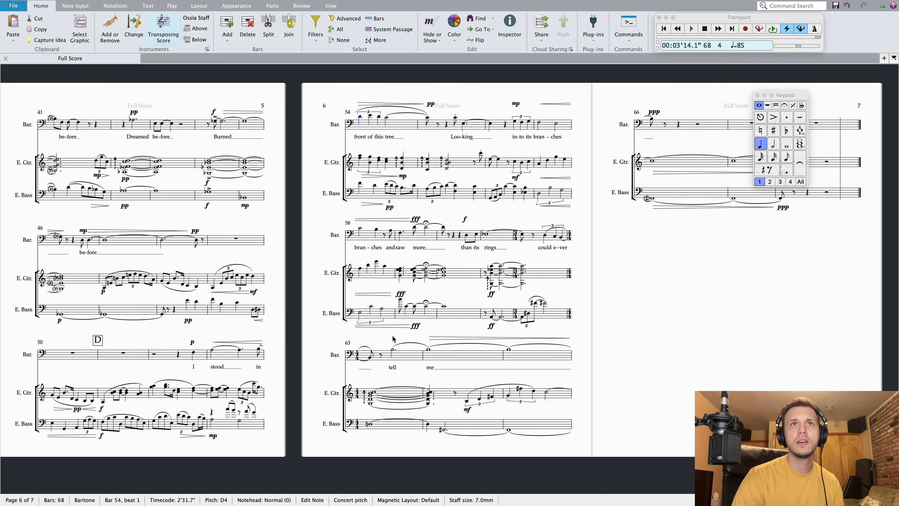
# Reduce the score's staff size to 6.5 mm and check the pages back to the first one
pyautogui.scroll(1, 368, 301)
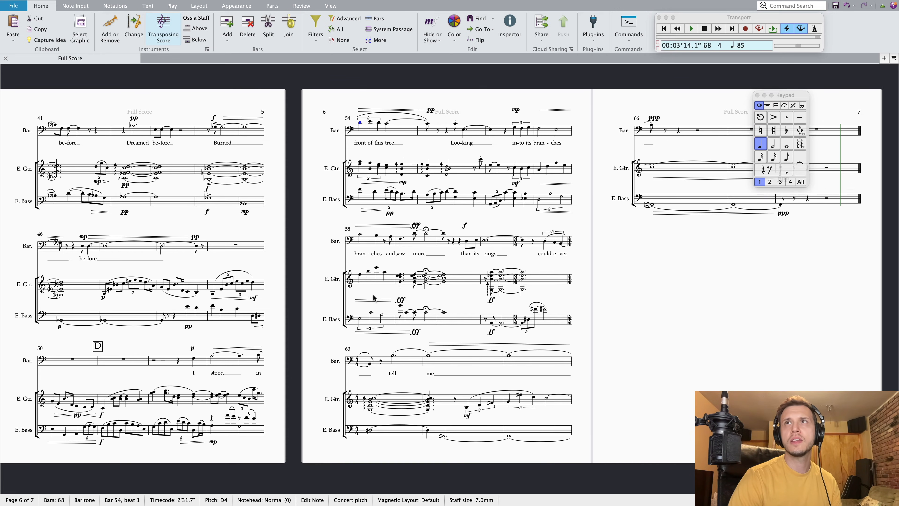
pyautogui.hscroll(-10, 386, 291)
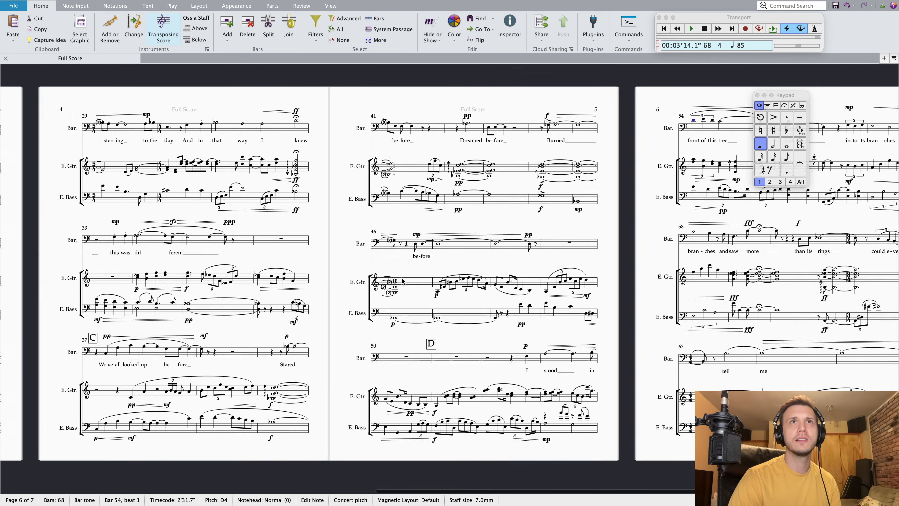
pyautogui.hscroll(-15, 403, 281)
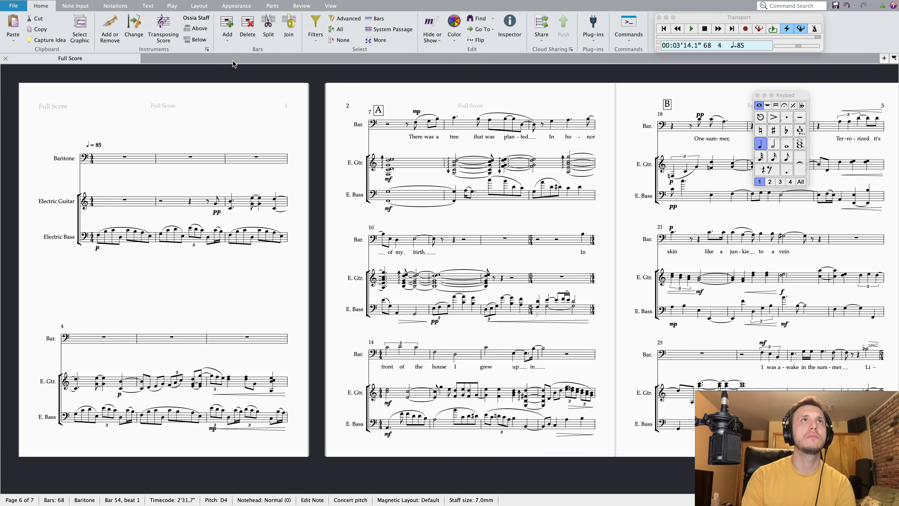
pyautogui.click(235, 6)
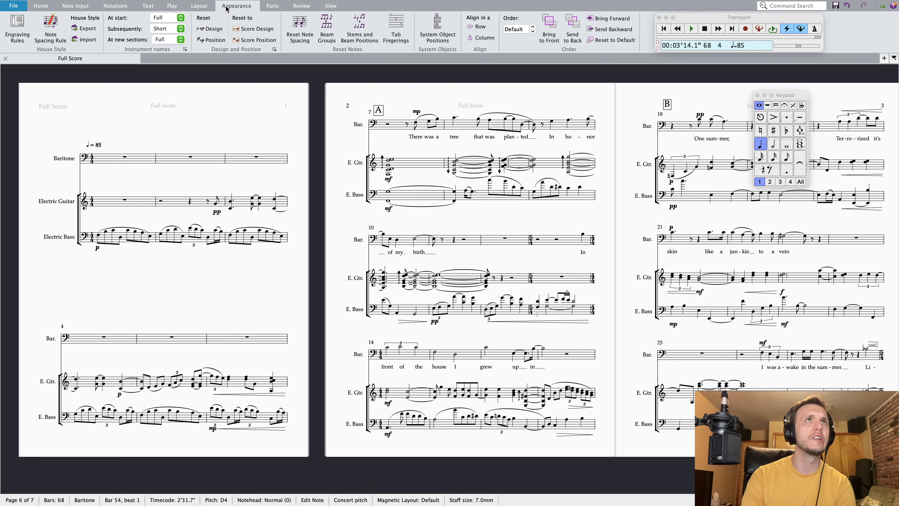
pyautogui.click(205, 6)
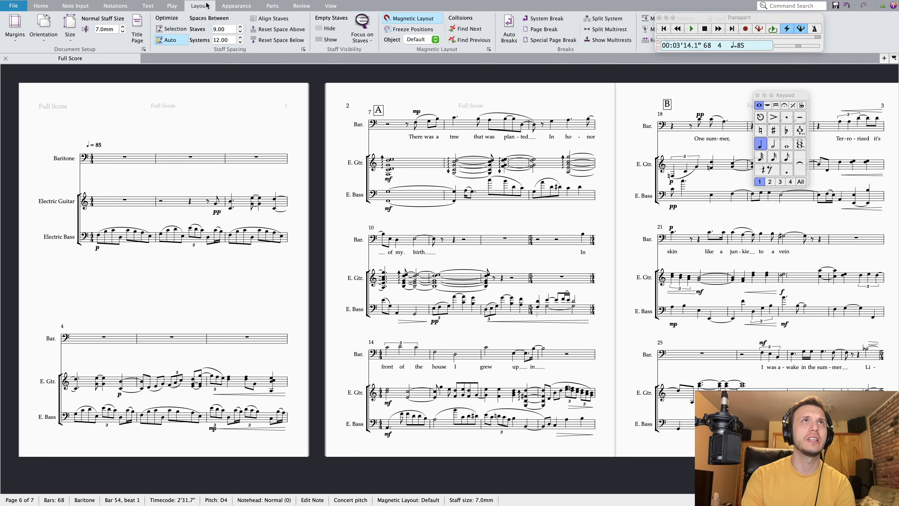
pyautogui.click(123, 31)
pyautogui.click(123, 32)
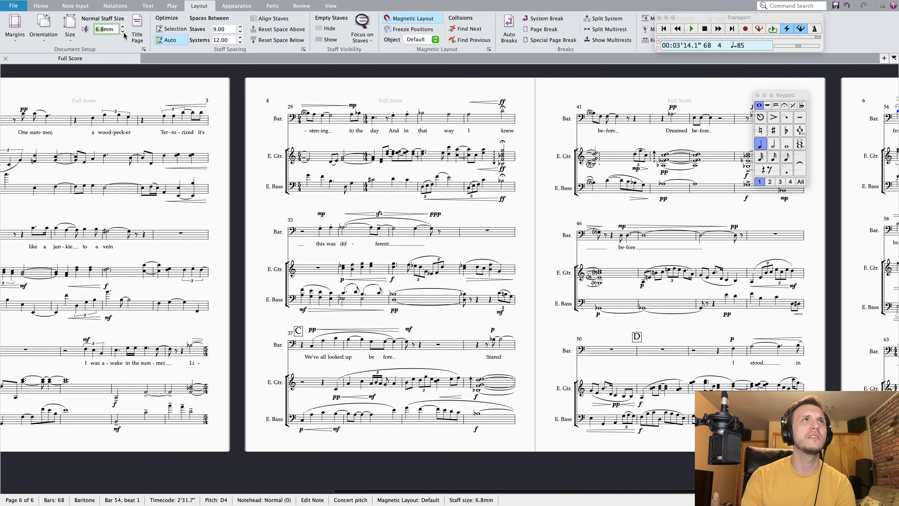
pyautogui.click(123, 31)
pyautogui.click(123, 32)
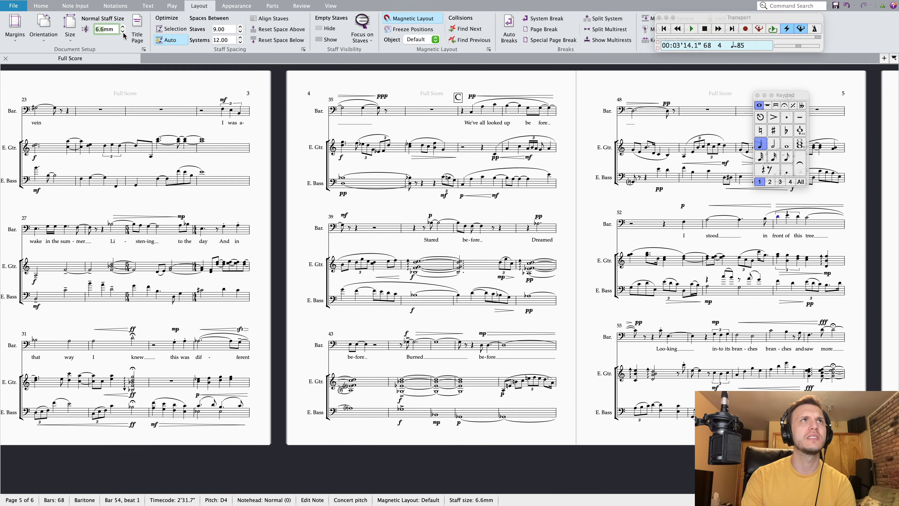
pyautogui.click(123, 32)
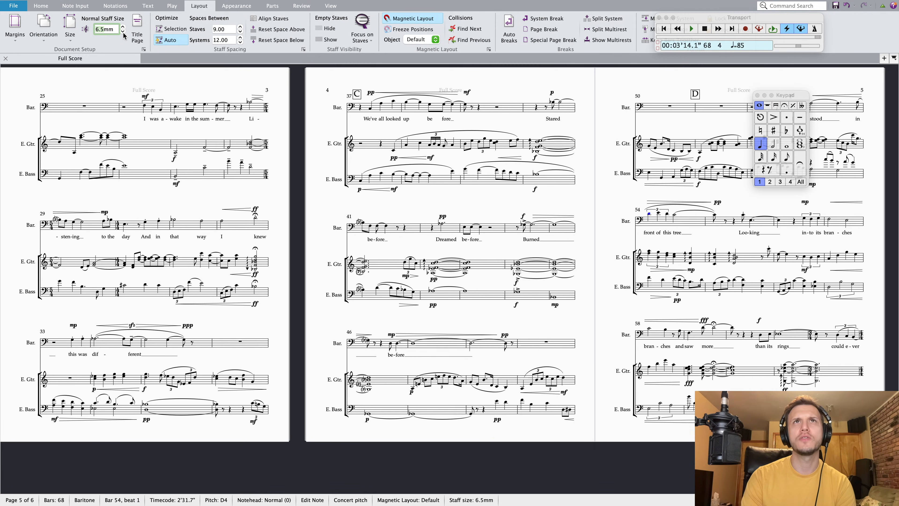
pyautogui.scroll(2, 180, 313)
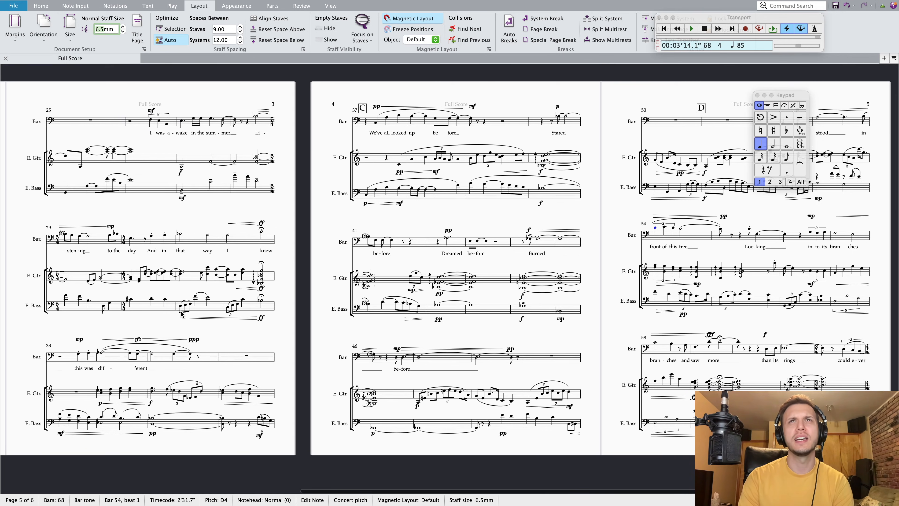
pyautogui.hscroll(-15, 181, 313)
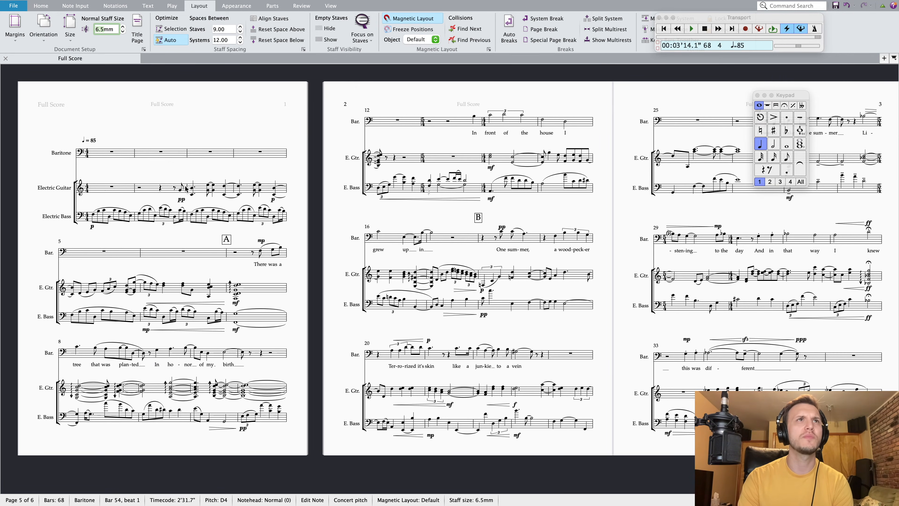
# Try a staff size of 6.0 mm and check the layout of the opening pages
pyautogui.click(123, 31)
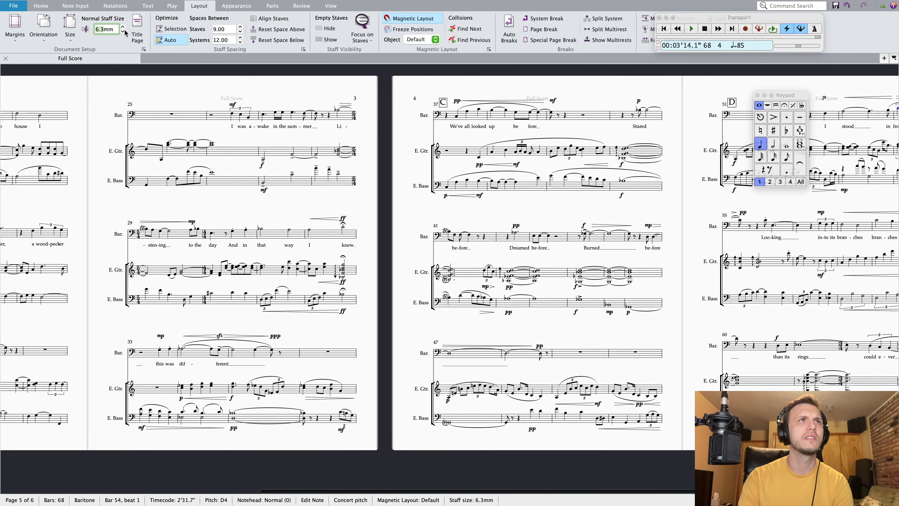
pyautogui.click(123, 31)
pyautogui.click(123, 31)
pyautogui.click(123, 32)
pyautogui.hscroll(-10, 209, 202)
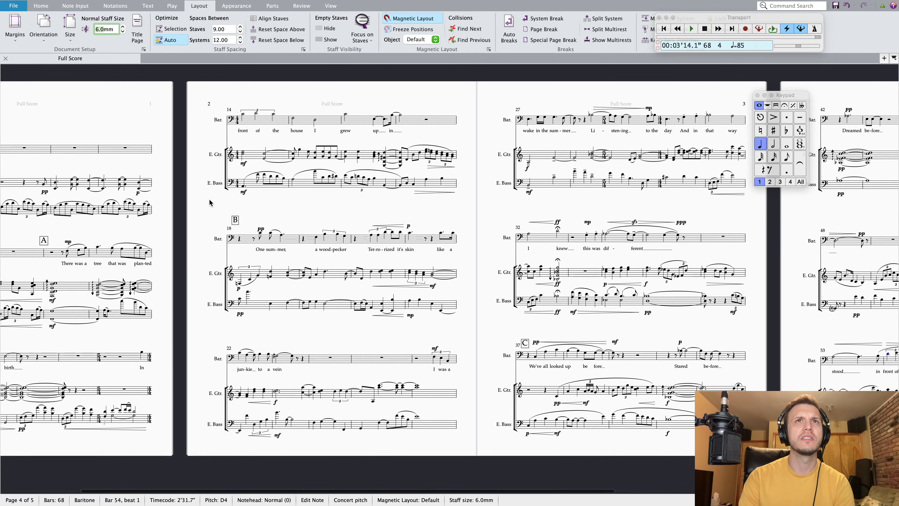
pyautogui.hscroll(-4, 210, 202)
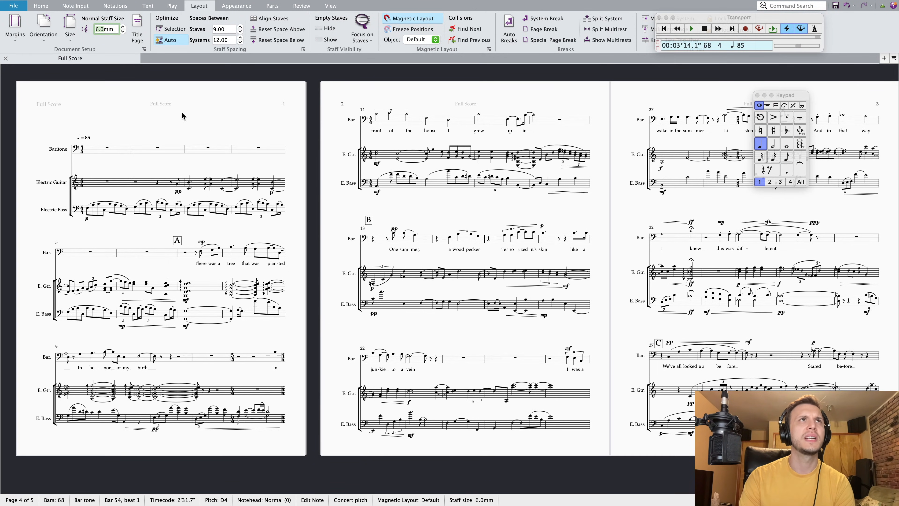
# Raise the staff size to 6.5 mm and clear the selection
pyautogui.click(123, 27)
pyautogui.click(123, 27)
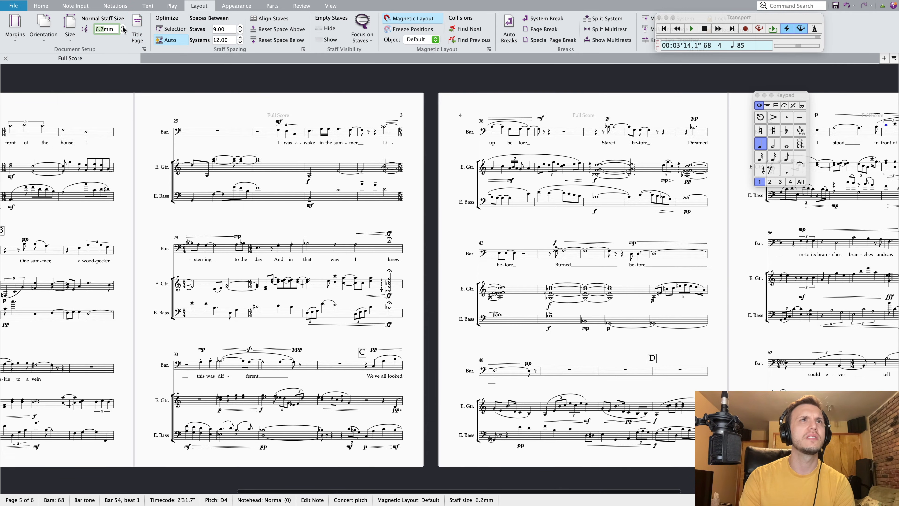
pyautogui.click(123, 26)
pyautogui.click(123, 27)
pyautogui.click(123, 27)
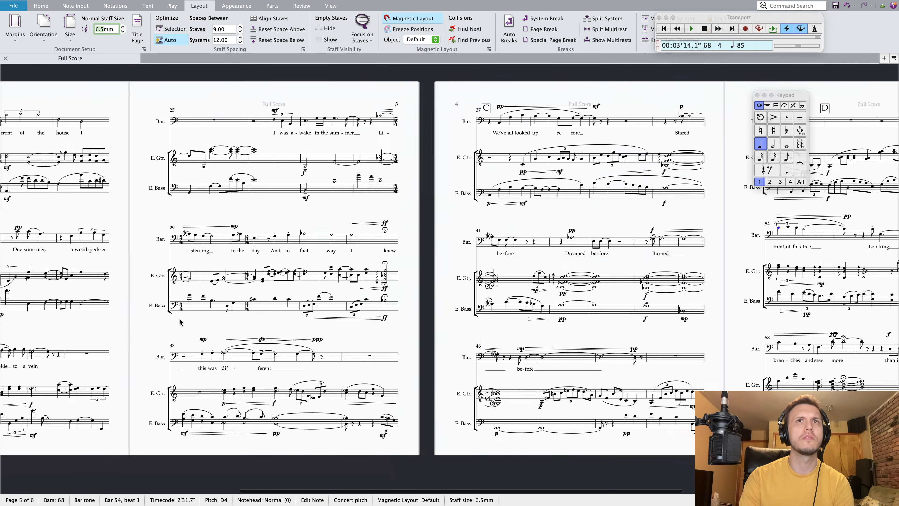
pyautogui.click(5, 223)
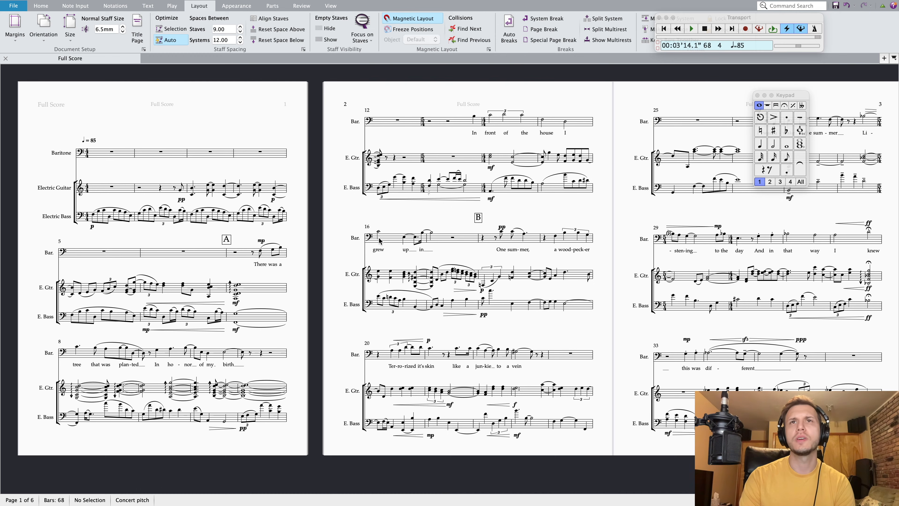
# Move the first system on page 1 down to make room for a title above the Baritone staff
pyautogui.click(153, 153)
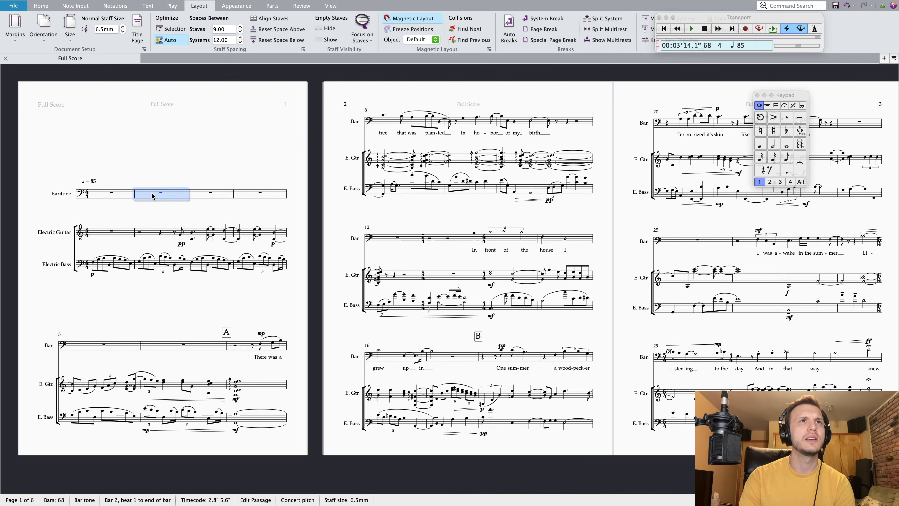
pyautogui.moveTo(143, 216)
pyautogui.mouseDown()
pyautogui.moveTo(151, 192)
pyautogui.moveTo(144, 209)
pyautogui.mouseUp()
pyautogui.click(134, 164)
# Add the title "Lessons from a Bradford Pear" above the first system on page 1
pyautogui.rightClick(163, 128)
pyautogui.moveTo(212, 233)
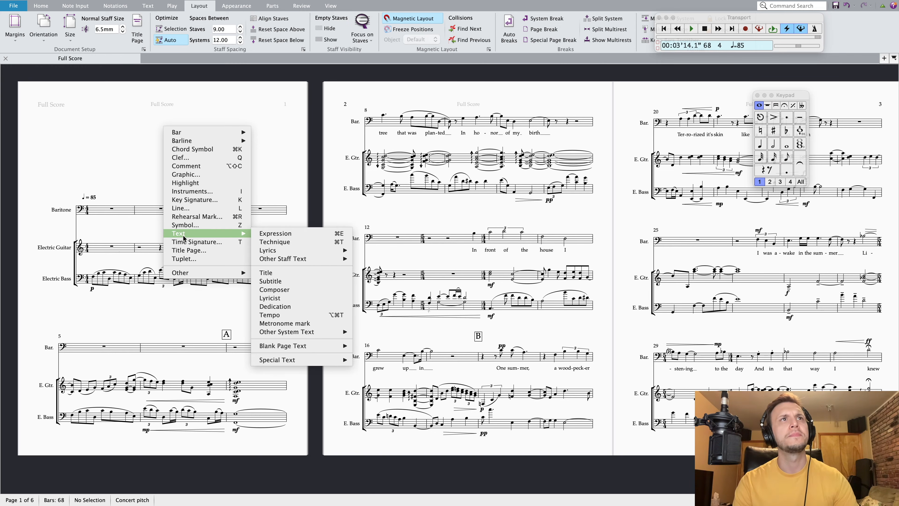
pyautogui.click(274, 273)
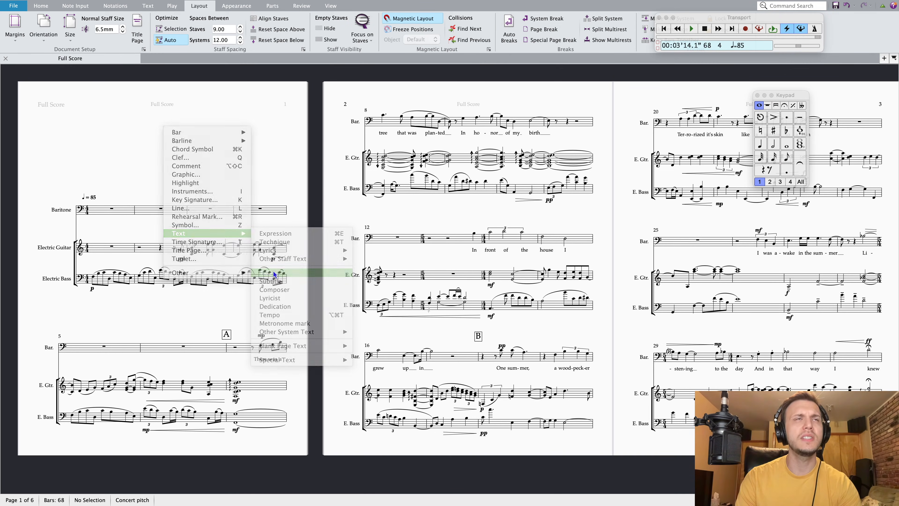
pyautogui.click(161, 124)
pyautogui.write('Les')
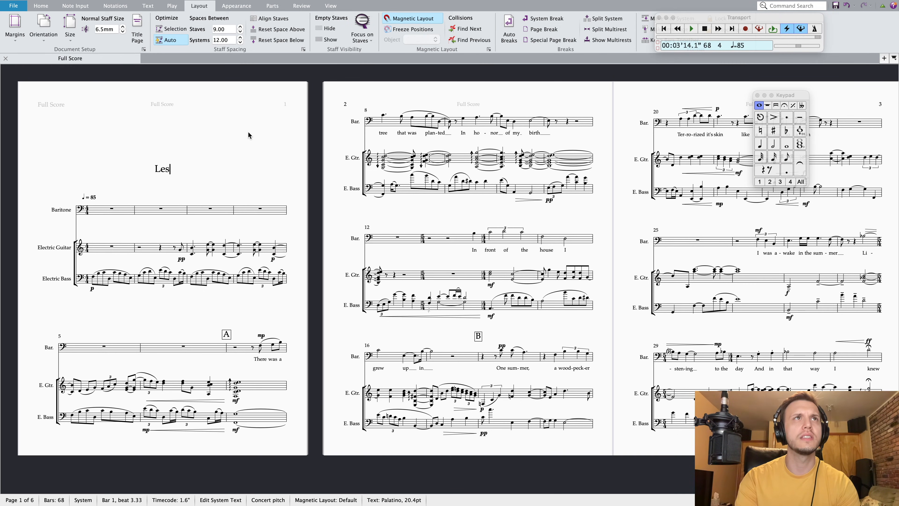
pyautogui.write('sons from a Brad')
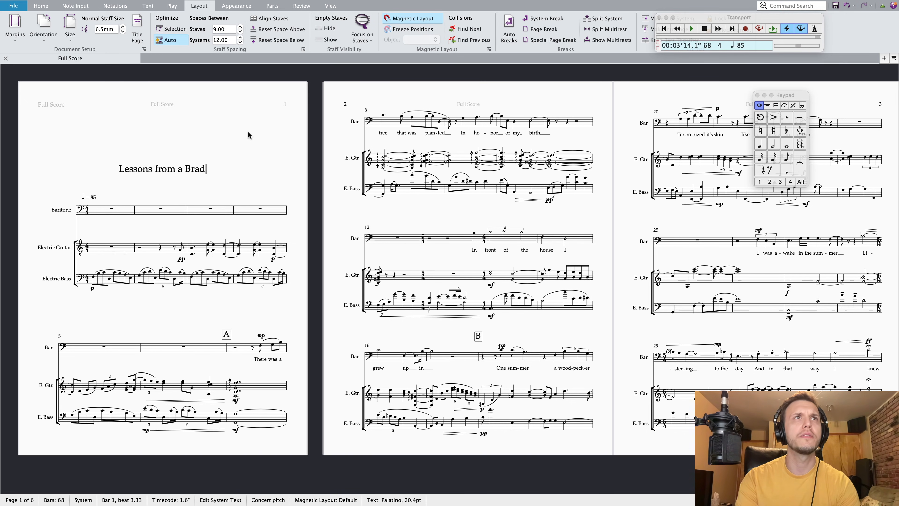
pyautogui.write('ford Pear')
pyautogui.press('Escape')
pyautogui.press('Escape')
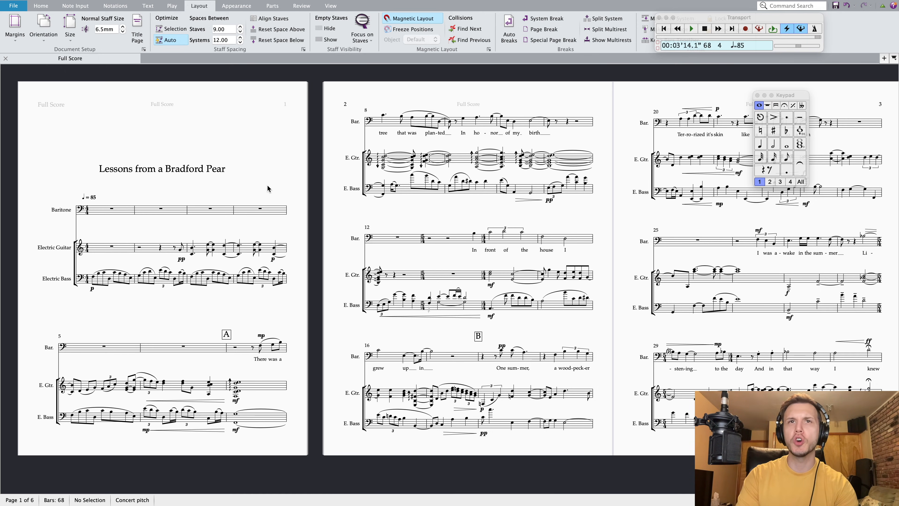
# Move the title up close to the page header and enlarge its text to 33.5 pt
pyautogui.moveTo(197, 170); pyautogui.dragTo(197, 134)
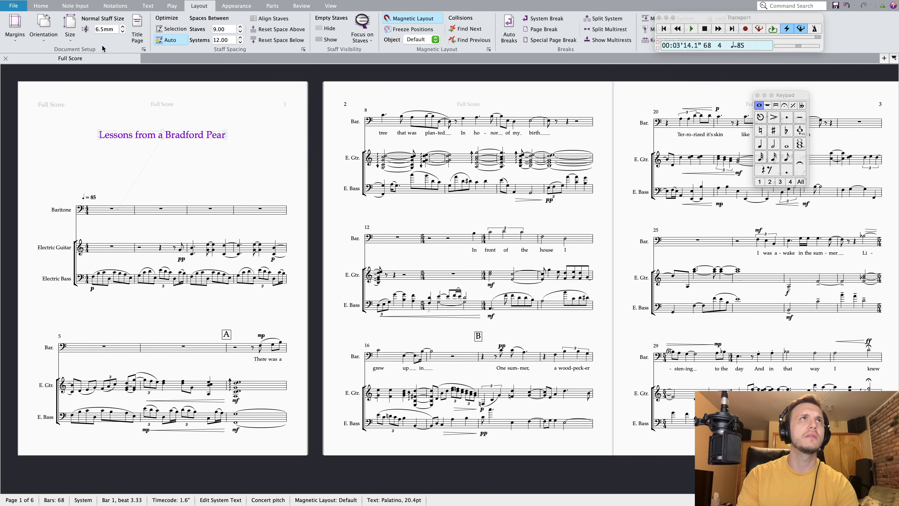
pyautogui.click(145, 6)
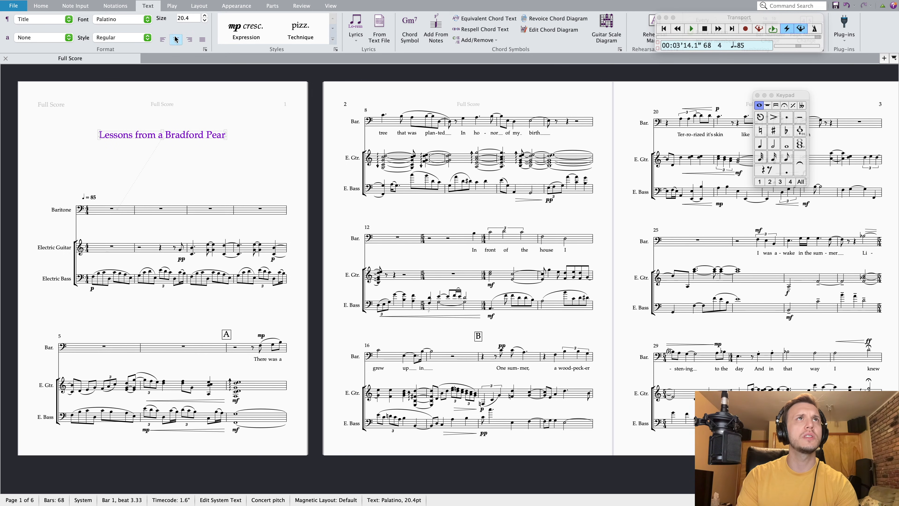
pyautogui.moveTo(206, 17); pyautogui.dragTo(205, 16)
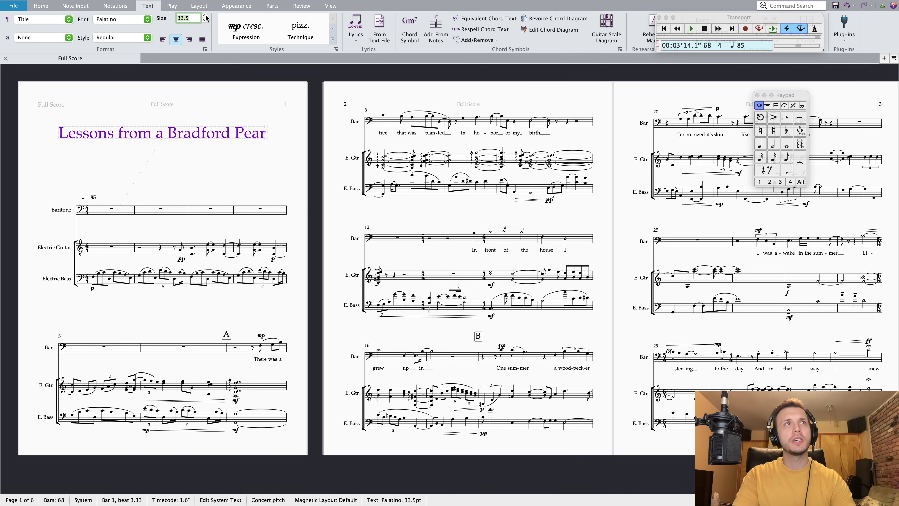
pyautogui.click(181, 161)
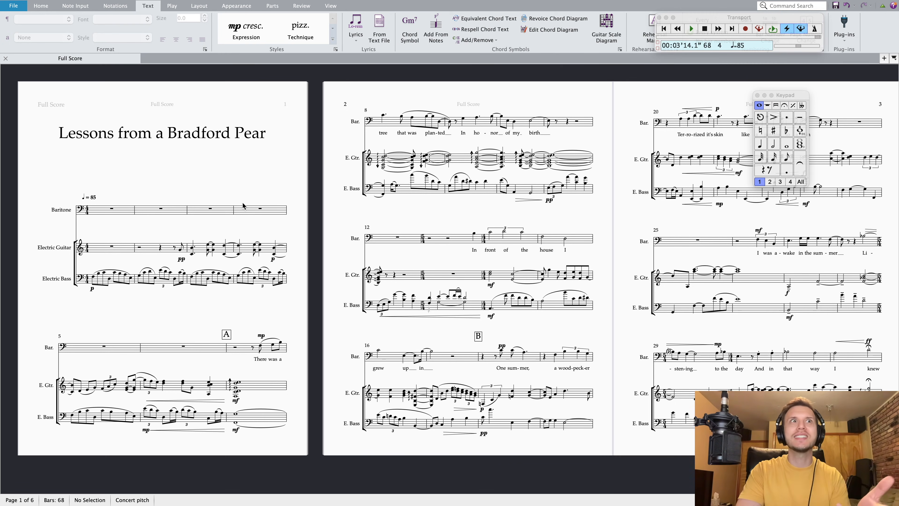
pyautogui.hscroll(1, 259, 199)
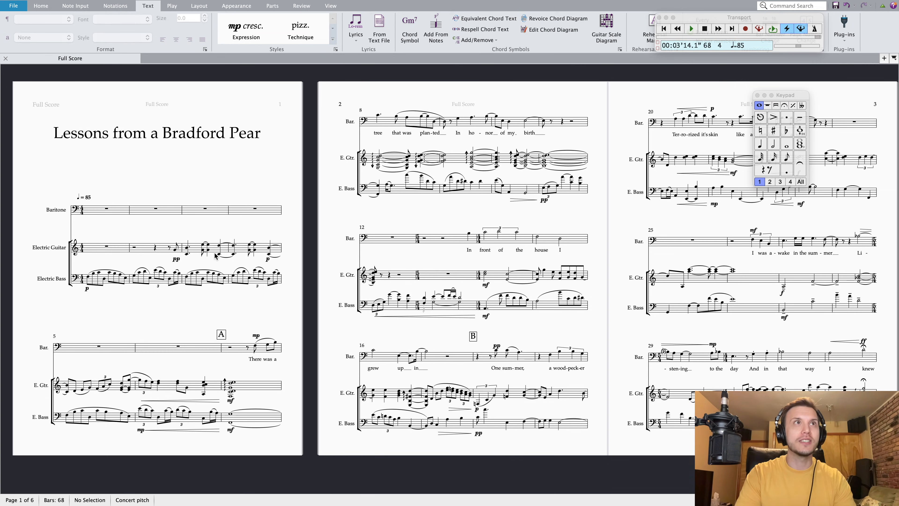
# Add a lyricist text reading "Poem by" plus the poet's full name above the first system on page 1
pyautogui.rightClick(148, 159)
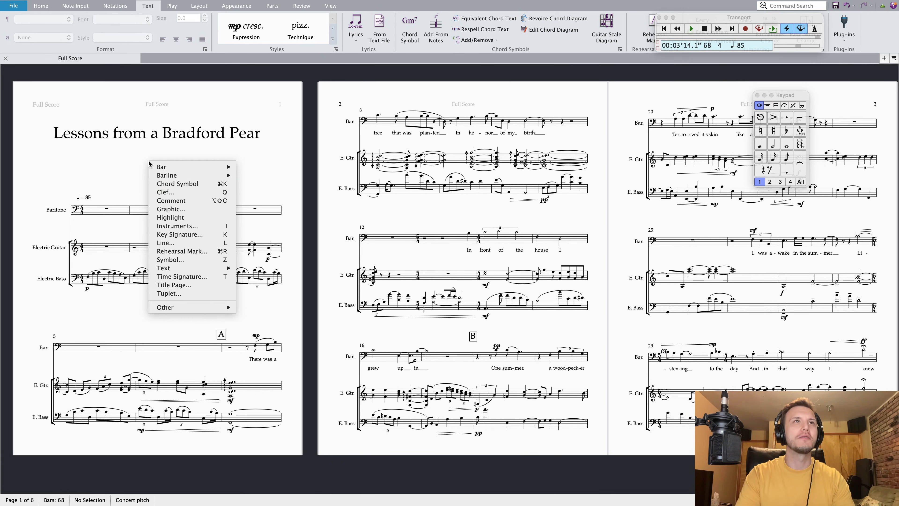
pyautogui.moveTo(188, 270)
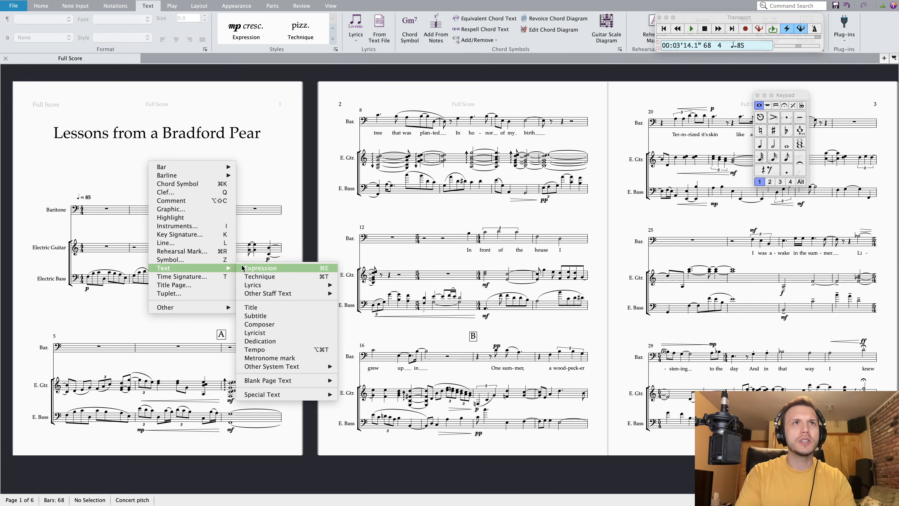
pyautogui.click(269, 335)
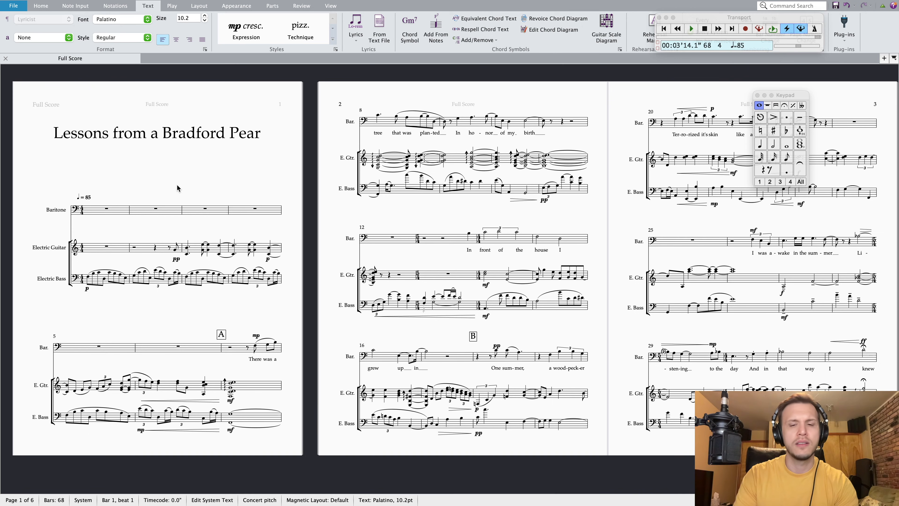
pyautogui.write('Poem b')
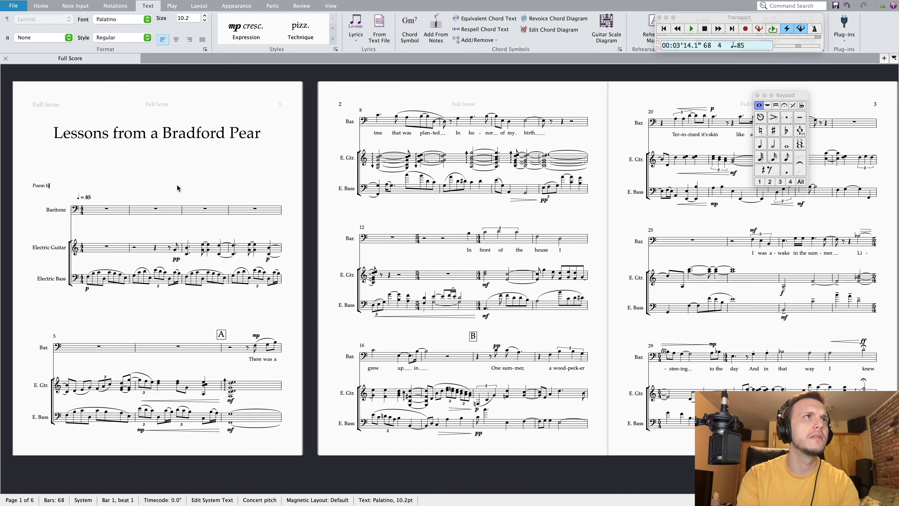
pyautogui.write('y Lawrence Plofker')
pyautogui.press('Escape')
pyautogui.press('Escape')
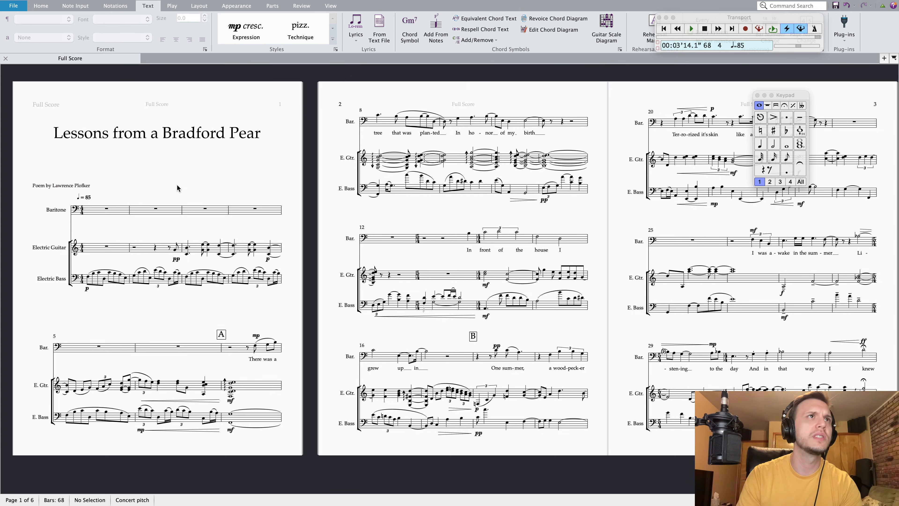
# Enlarge the lyricist credit's text to 16.3 pt and move it up slightly from the tempo mark
pyautogui.click(62, 187)
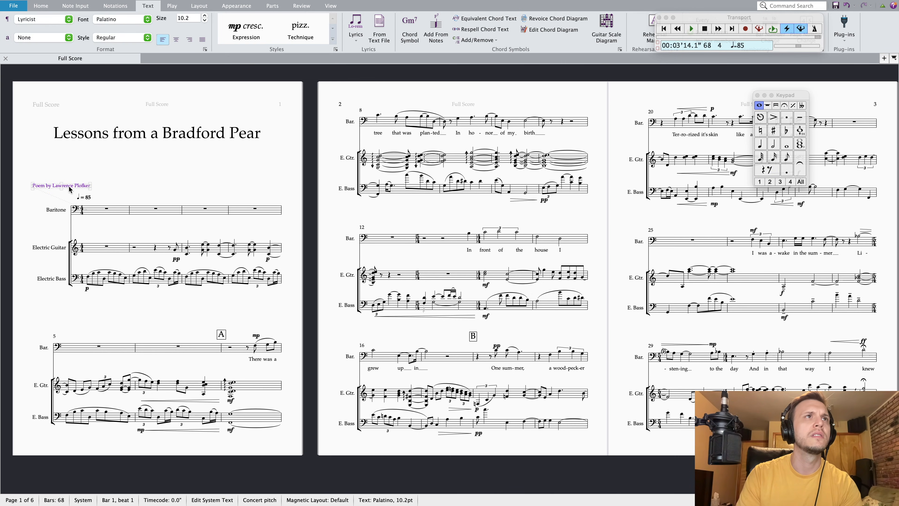
pyautogui.click(205, 16)
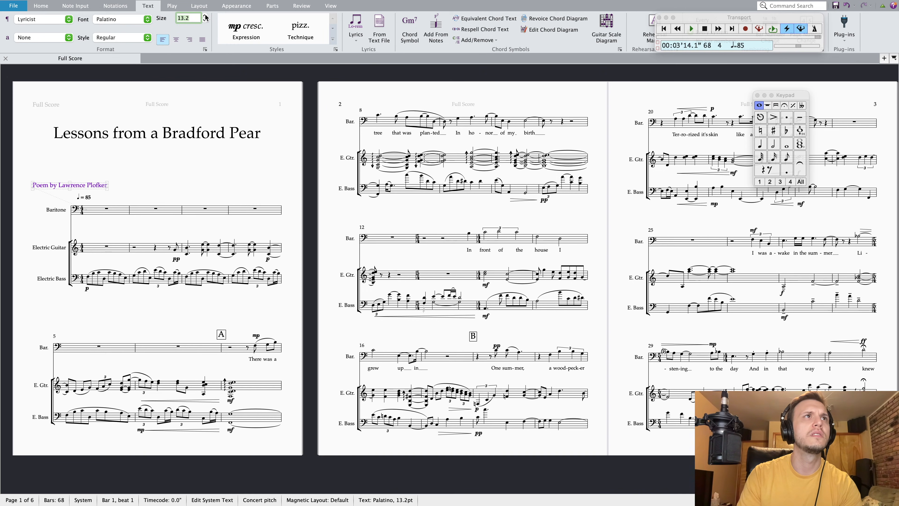
pyautogui.click(205, 16)
pyautogui.moveTo(90, 186); pyautogui.dragTo(88, 179)
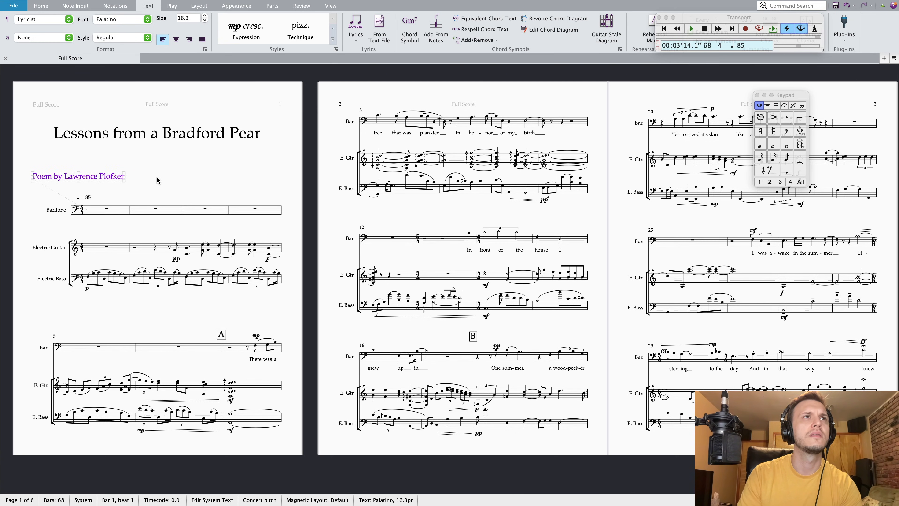
# Reword the lyricist credit as the poet's full name followed by "(poem)"
pyautogui.doubleClick(61, 177)
pyautogui.moveTo(65, 176); pyautogui.dragTo(33, 176)
pyautogui.press('BackSpace')
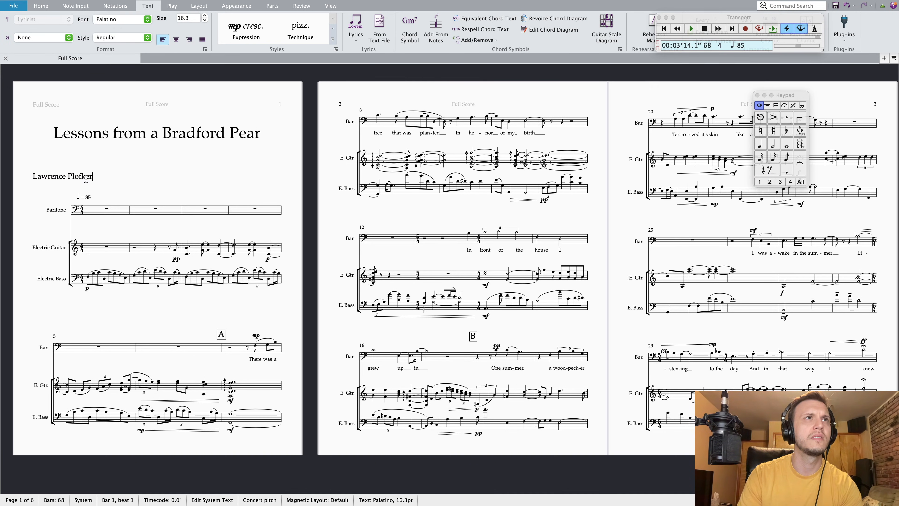
pyautogui.write('(poem')
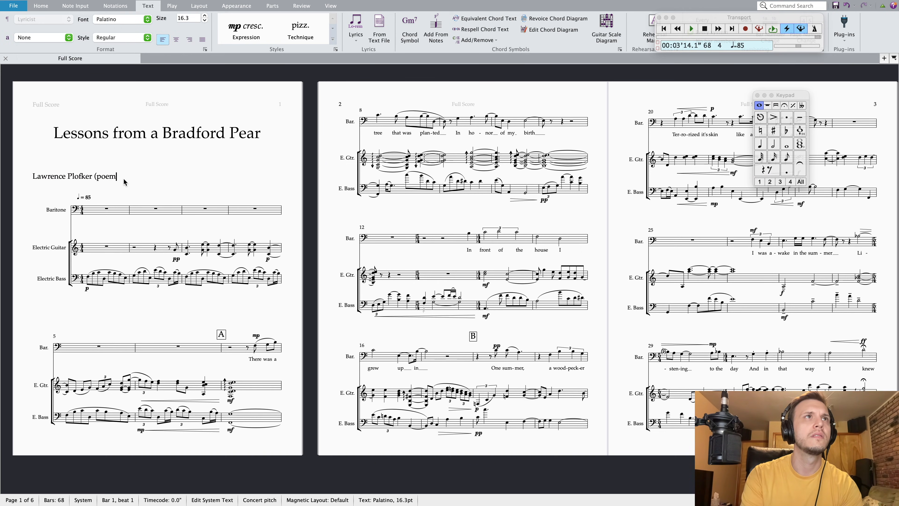
pyautogui.press('Escape')
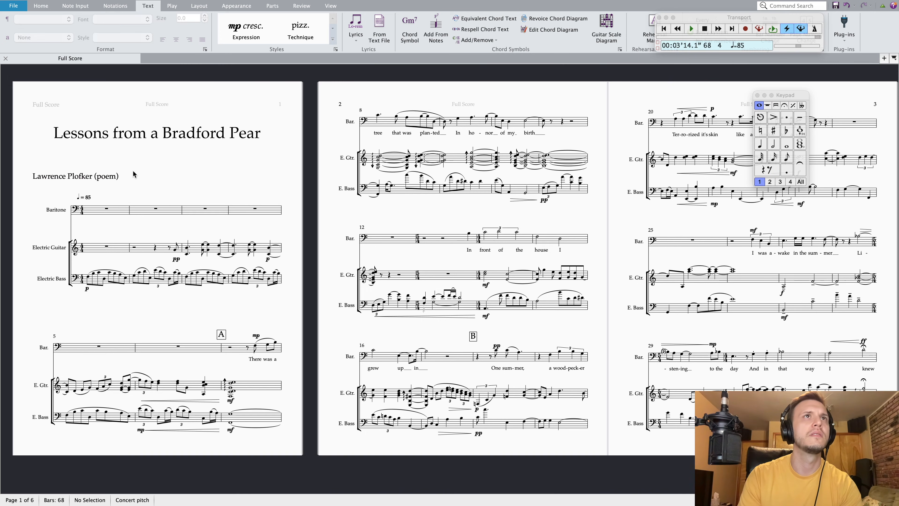
pyautogui.click(236, 136)
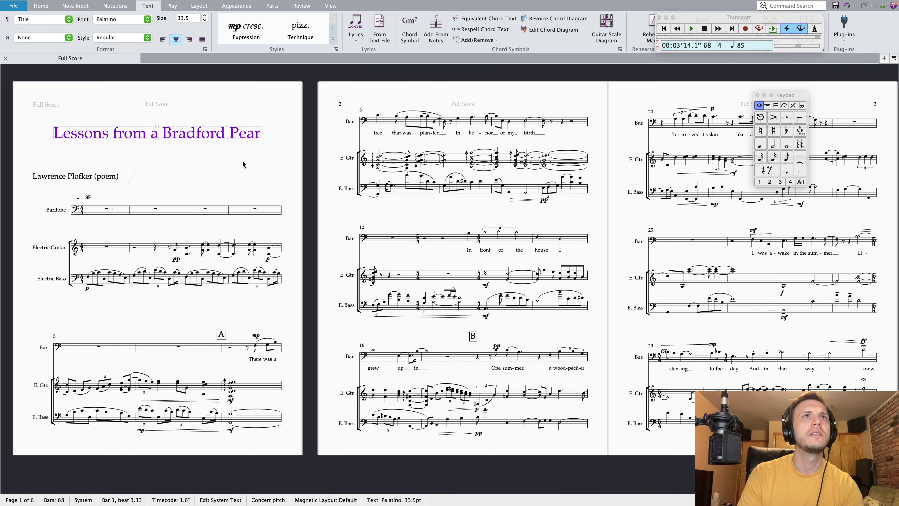
pyautogui.press('Escape')
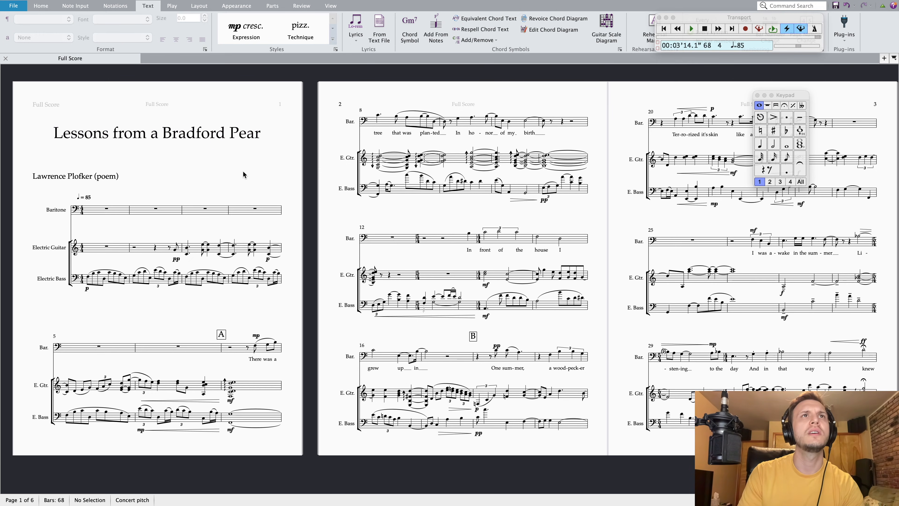
# Add a composer text with the composer's full name and "(2022)" above the first system on page 1
pyautogui.rightClick(242, 174)
pyautogui.moveTo(307, 280)
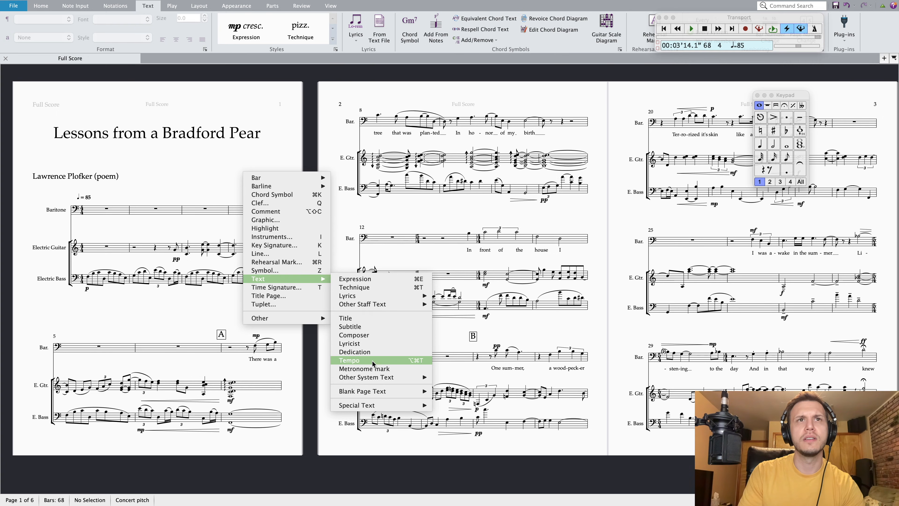
pyautogui.click(370, 336)
pyautogui.click(295, 206)
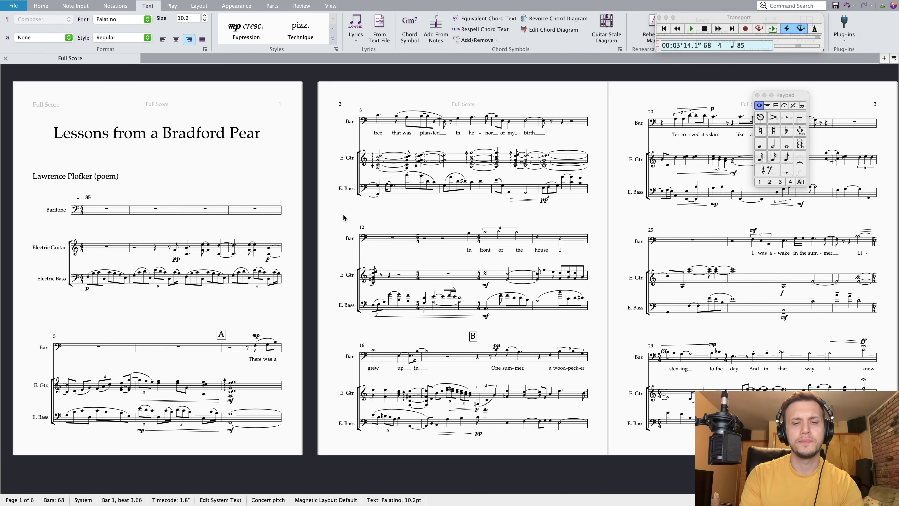
pyautogui.write('Avi')
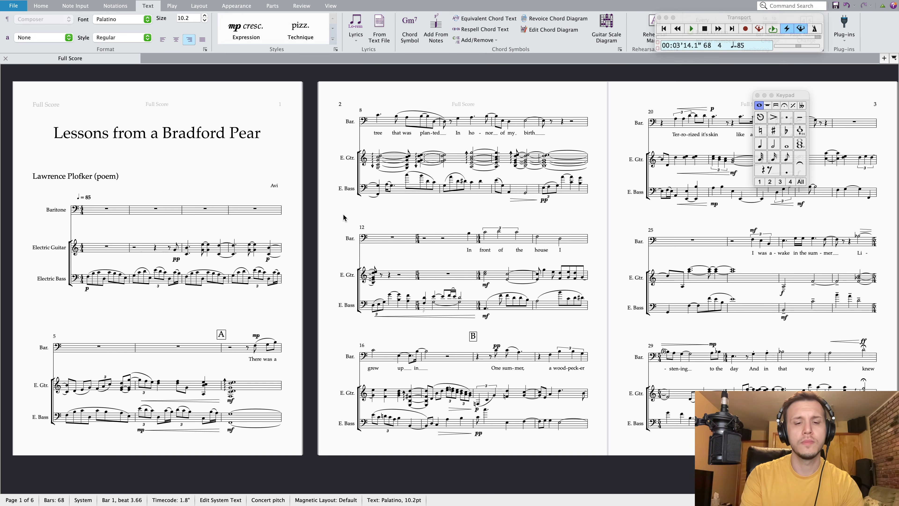
pyautogui.write('Blum (2022)')
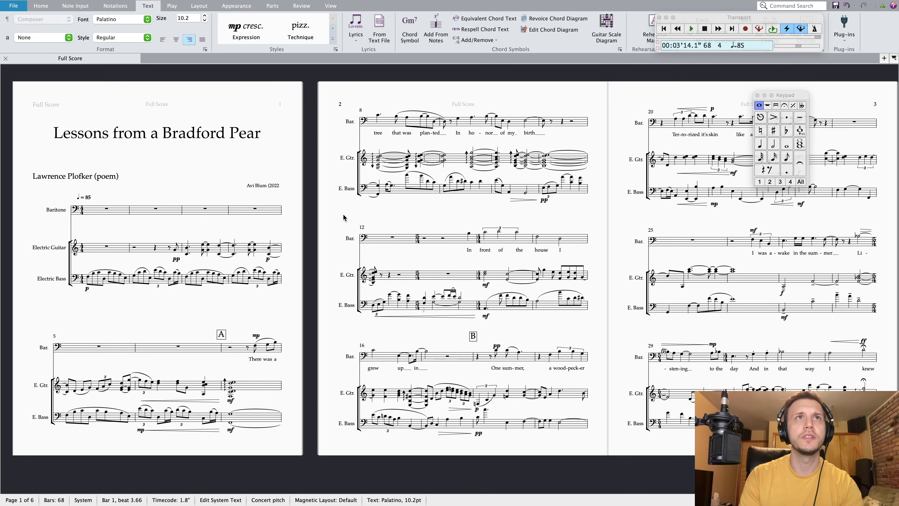
pyautogui.press('Escape')
pyautogui.click(214, 174)
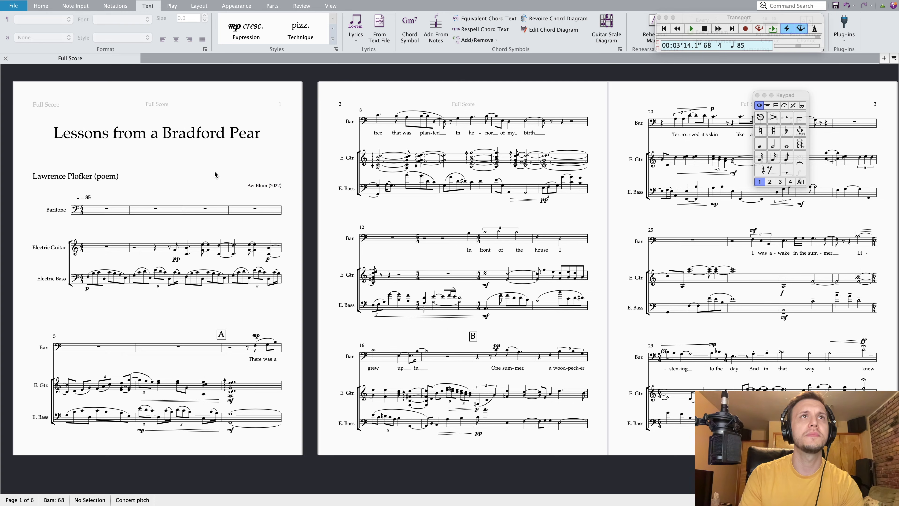
# Enlarge the composer credit's text to 16.3 pt to match the lyricist credit
pyautogui.click(84, 180)
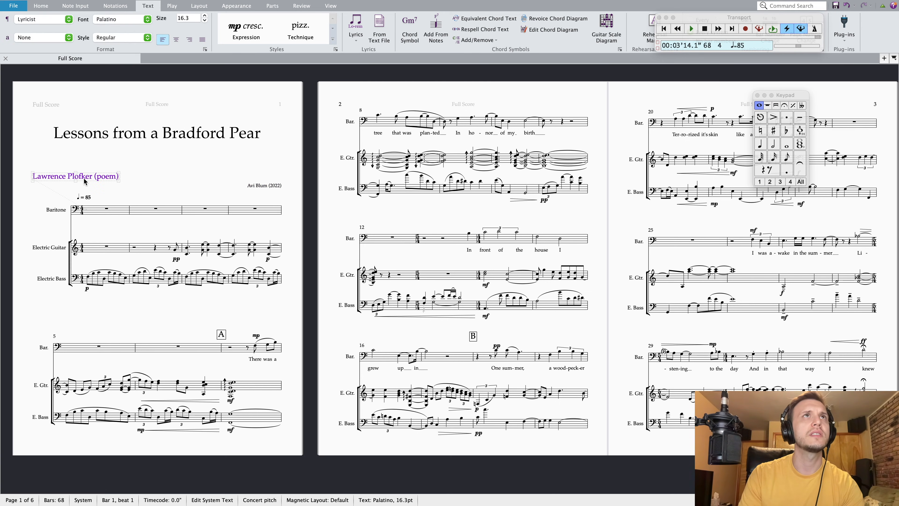
pyautogui.click(255, 186)
pyautogui.click(204, 16)
pyautogui.click(204, 16)
pyautogui.click(204, 16)
pyautogui.click(204, 15)
pyautogui.click(204, 16)
pyautogui.click(204, 16)
pyautogui.click(185, 170)
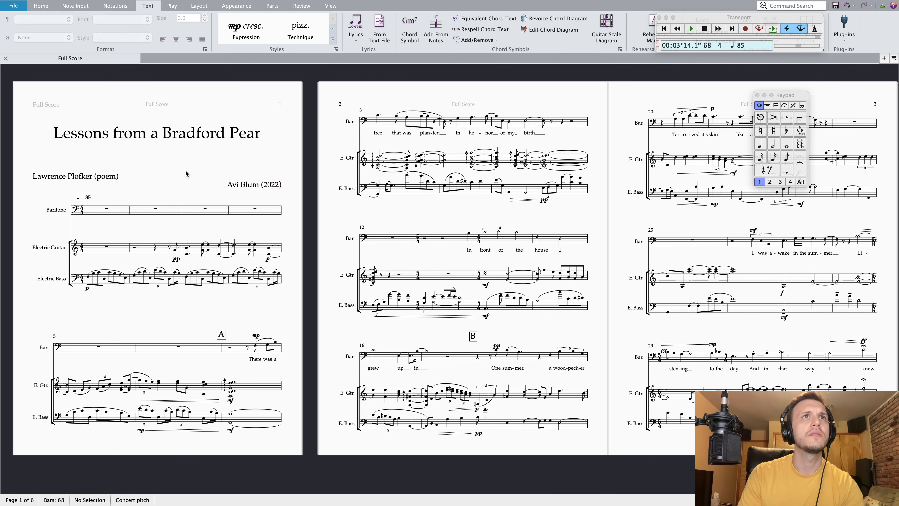
# Move the composer and lyricist credits up to sit directly beneath the title
pyautogui.moveTo(264, 188)
pyautogui.mouseDown()
pyautogui.moveTo(266, 171)
pyautogui.moveTo(262, 179)
pyautogui.mouseUp()
pyautogui.click(56, 177)
pyautogui.moveTo(55, 177); pyautogui.dragTo(56, 174)
pyautogui.click(245, 176)
pyautogui.moveTo(245, 176); pyautogui.dragTo(245, 151)
pyautogui.click(167, 177)
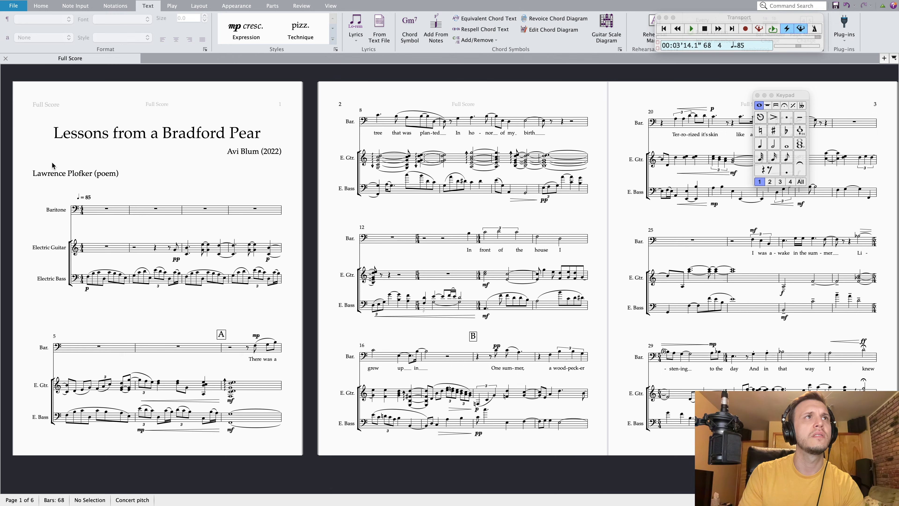
pyautogui.moveTo(49, 170); pyautogui.dragTo(48, 151)
pyautogui.click(107, 142)
# Enlarge the title's text to 40.6 pt
pyautogui.click(108, 136)
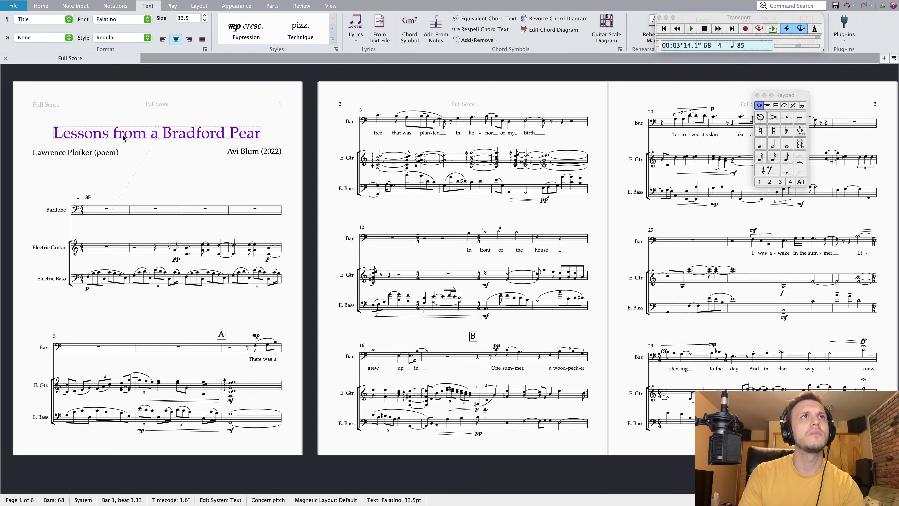
pyautogui.click(205, 16)
pyautogui.click(205, 15)
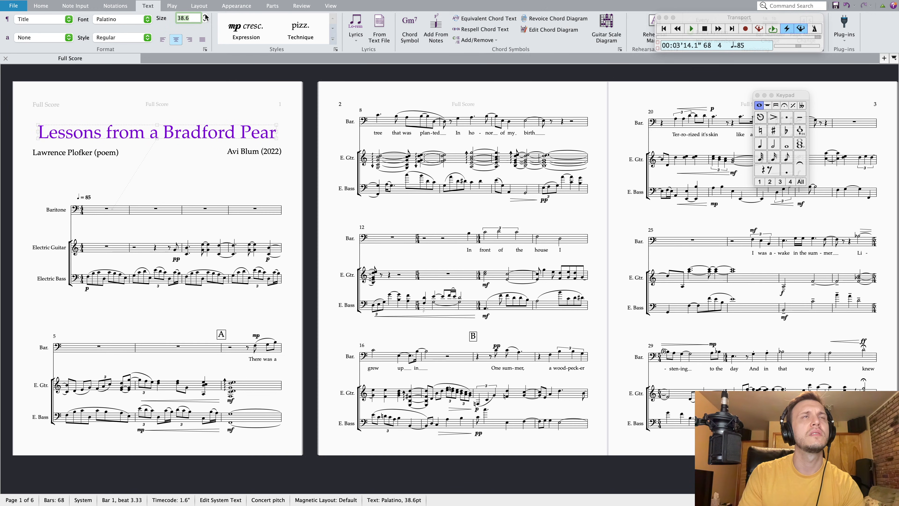
pyautogui.click(205, 16)
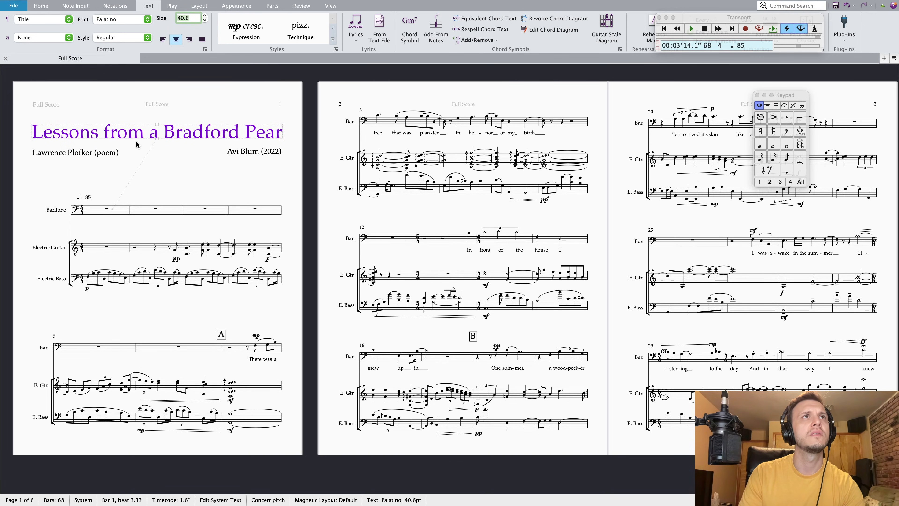
# Break the title onto two lines before "Bradford Pear" and enlarge its text to 44.6 pt
pyautogui.doubleClick(167, 131)
pyautogui.click(167, 130)
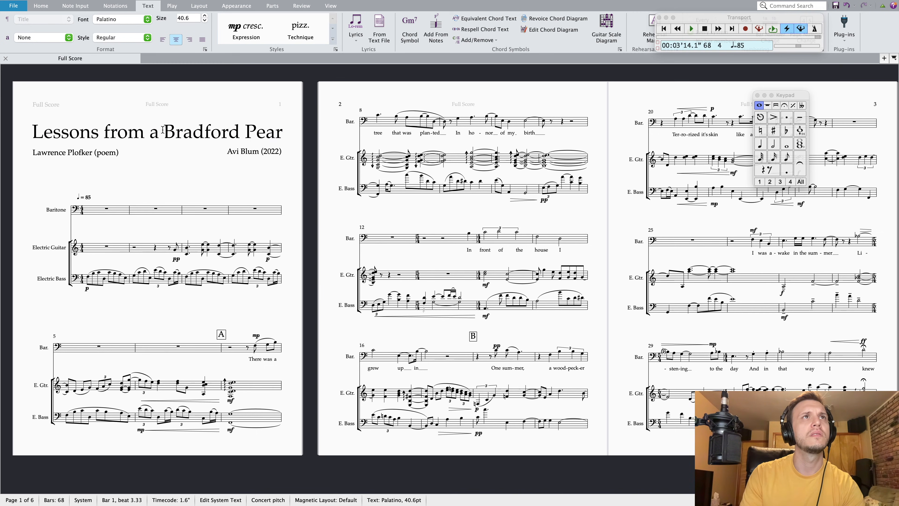
pyautogui.press('Return')
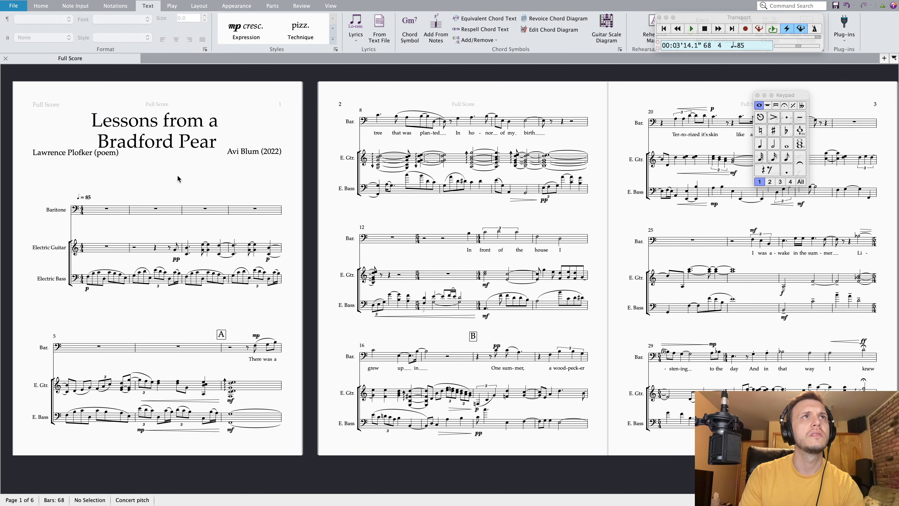
pyautogui.press('Escape')
pyautogui.click(205, 16)
pyautogui.click(205, 16)
pyautogui.click(205, 16)
pyautogui.click(205, 16)
pyautogui.moveTo(60, 151); pyautogui.dragTo(56, 174)
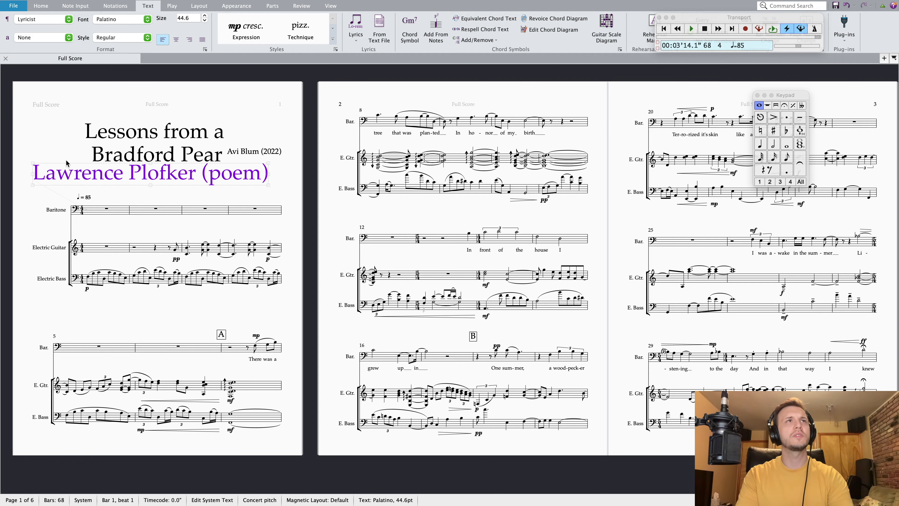
pyautogui.press('super+z')
pyautogui.press('super+z')
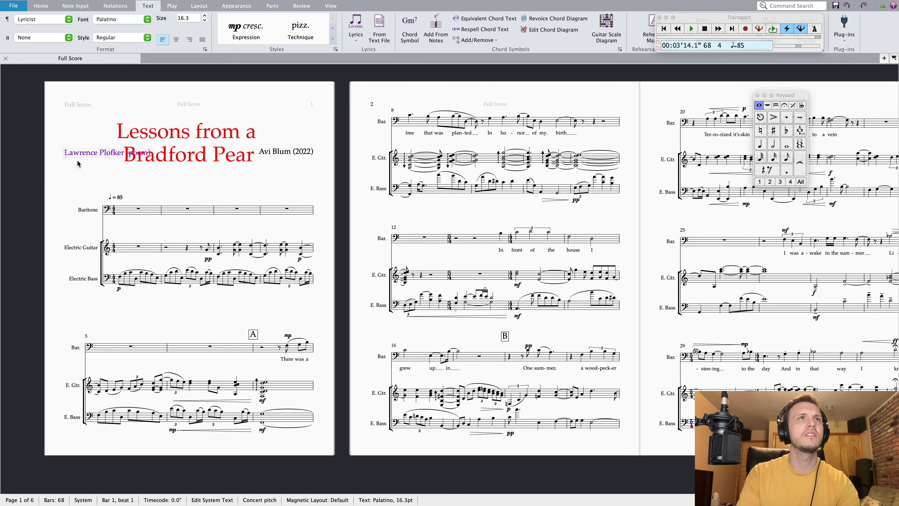
pyautogui.click(112, 168)
# Move the lyricist and composer credits down, level with each other, between the title and the first system
pyautogui.moveTo(71, 152); pyautogui.dragTo(73, 175)
pyautogui.click(288, 153)
pyautogui.moveTo(286, 153); pyautogui.dragTo(287, 172)
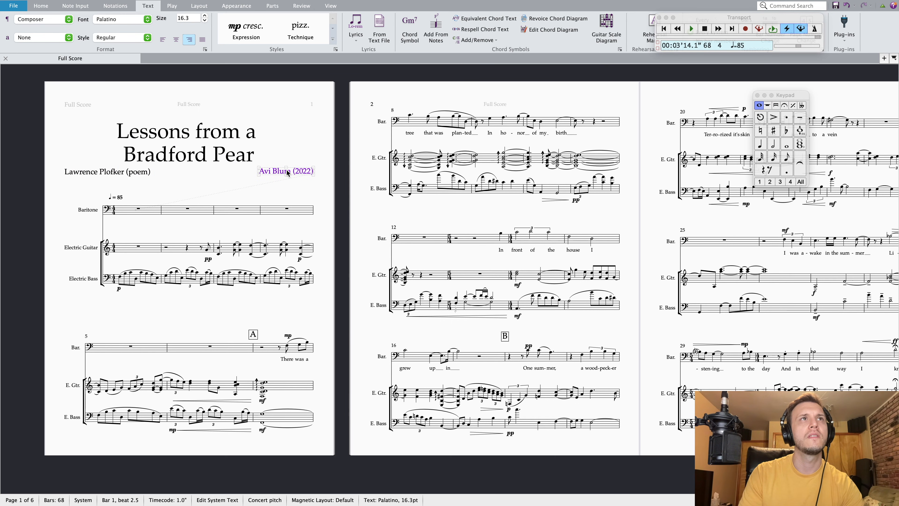
# Rejoin the title "Lessons from a Bradford Pear" on a single line and reduce its text to about 38.6 pt
pyautogui.doubleClick(197, 160)
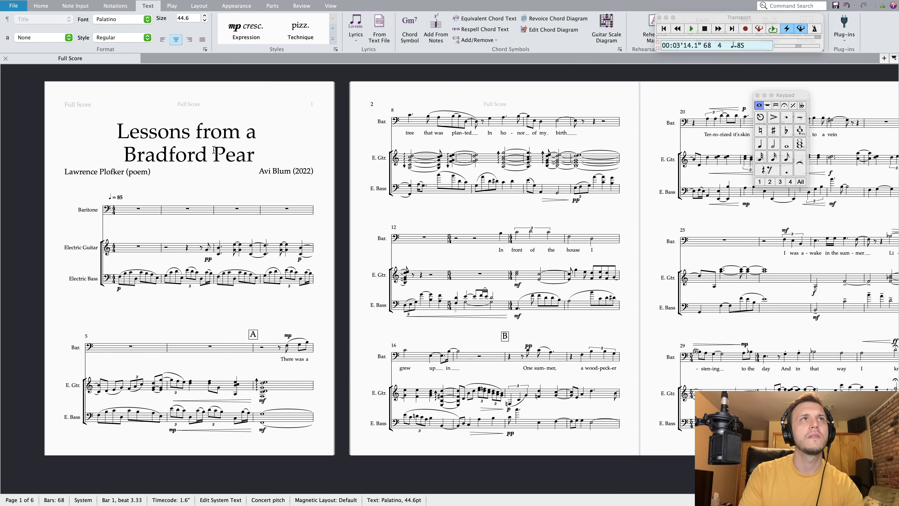
pyautogui.click(125, 156)
pyautogui.press('BackSpace')
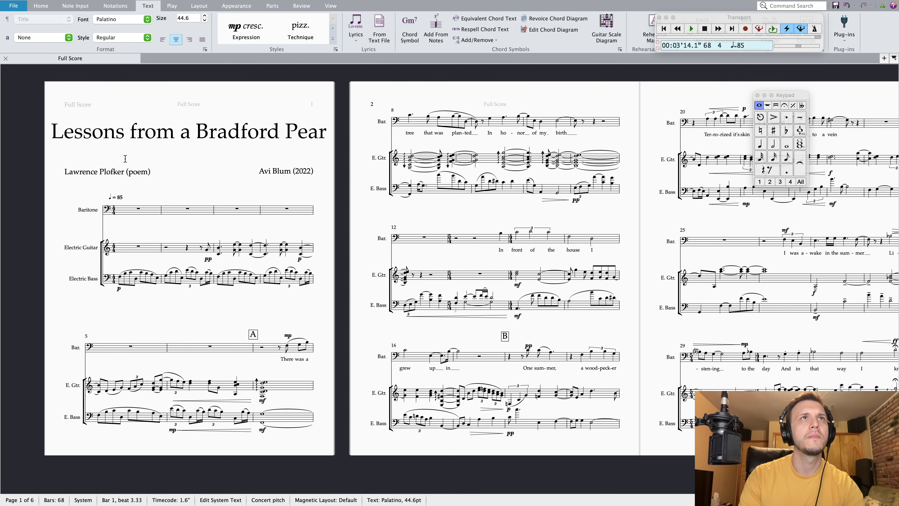
pyautogui.press('Escape')
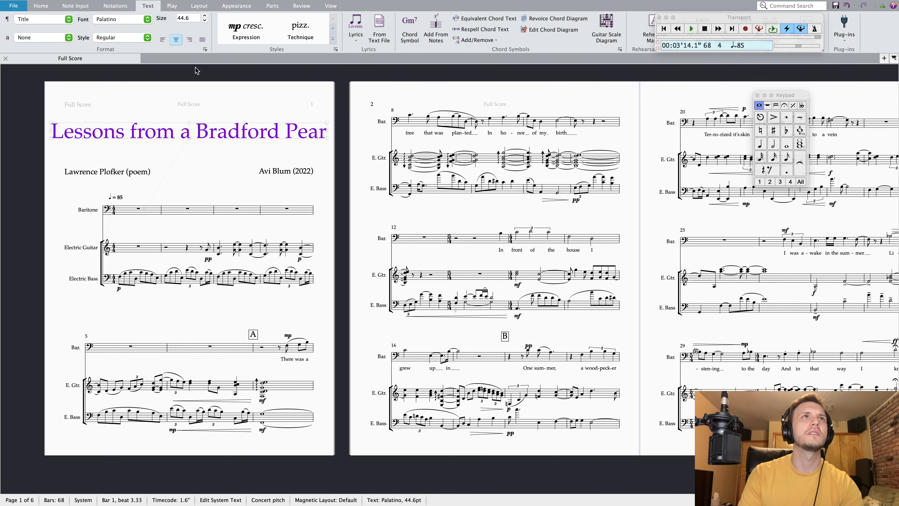
pyautogui.click(206, 22)
pyautogui.click(205, 21)
pyautogui.click(206, 22)
pyautogui.click(206, 22)
pyautogui.click(205, 21)
pyautogui.click(206, 22)
pyautogui.press('Escape')
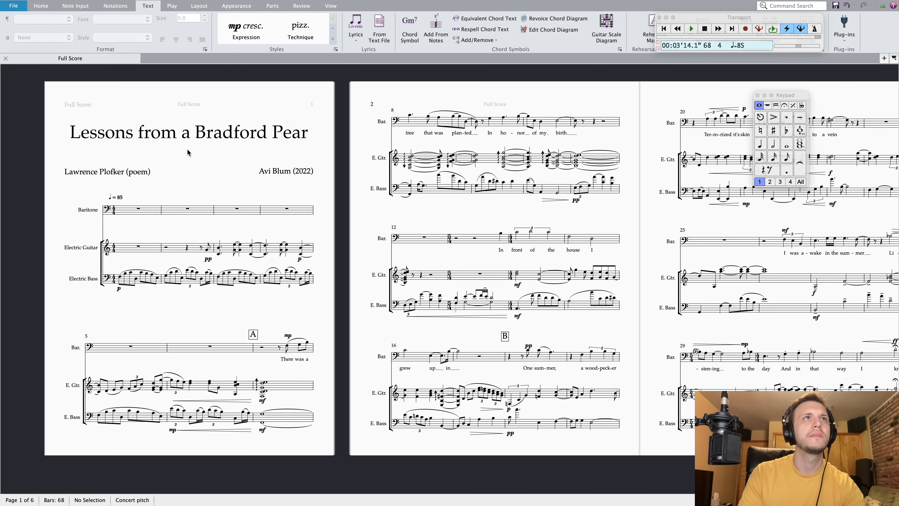
pyautogui.click(186, 139)
pyautogui.press('Escape')
# Reduce the text of both the lyricist credit and the composer credit by about 2 pt
pyautogui.click(93, 173)
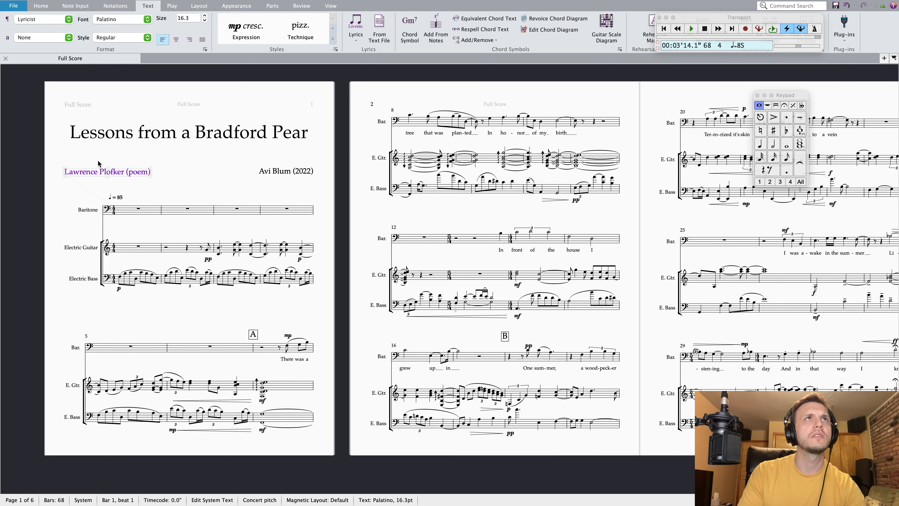
pyautogui.click(204, 22)
pyautogui.click(204, 22)
pyautogui.click(182, 181)
pyautogui.click(276, 174)
pyautogui.click(205, 23)
pyautogui.click(205, 23)
pyautogui.click(155, 189)
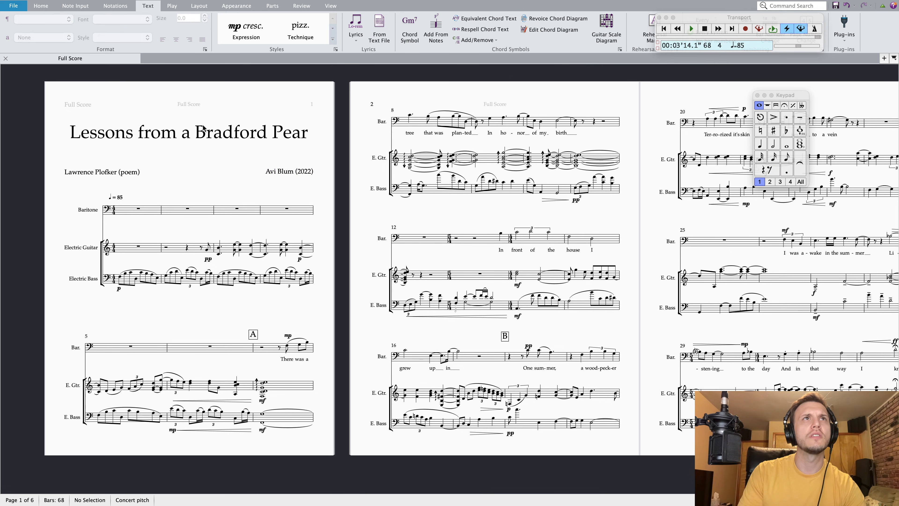
# Move the composer and lyricist credits up, level with each other, closer beneath the title on page 1
pyautogui.click(201, 132)
pyautogui.click(190, 185)
pyautogui.click(292, 172)
pyautogui.moveTo(293, 171); pyautogui.dragTo(292, 158)
pyautogui.click(152, 172)
pyautogui.moveTo(91, 173); pyautogui.dragTo(91, 157)
pyautogui.press('Return')
pyautogui.click(125, 169)
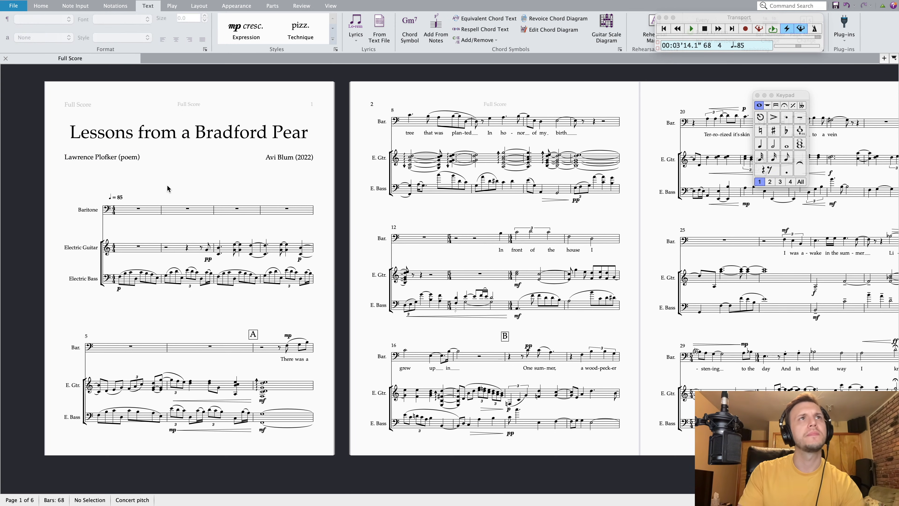
# Move rehearsal mark B on page 2 down slightly, closer to the baritone staff
pyautogui.hscroll(2, 226, 314)
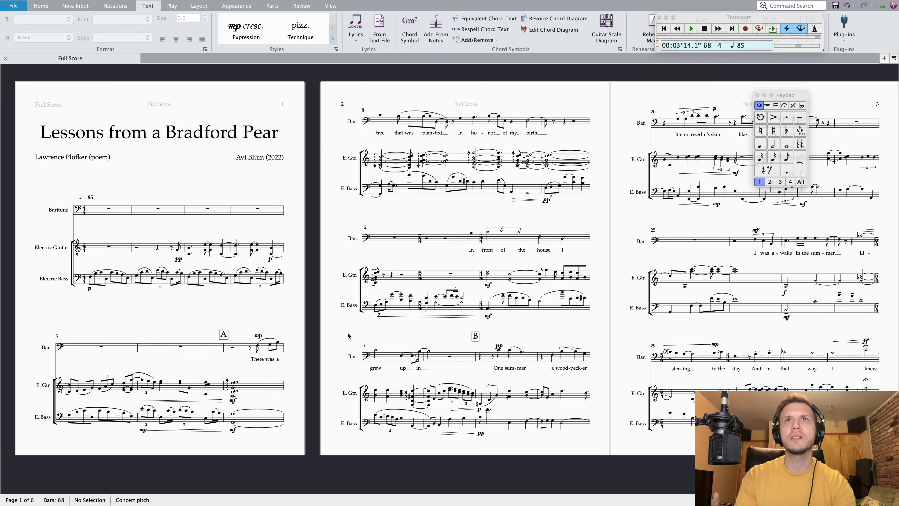
pyautogui.hscroll(1, 345, 335)
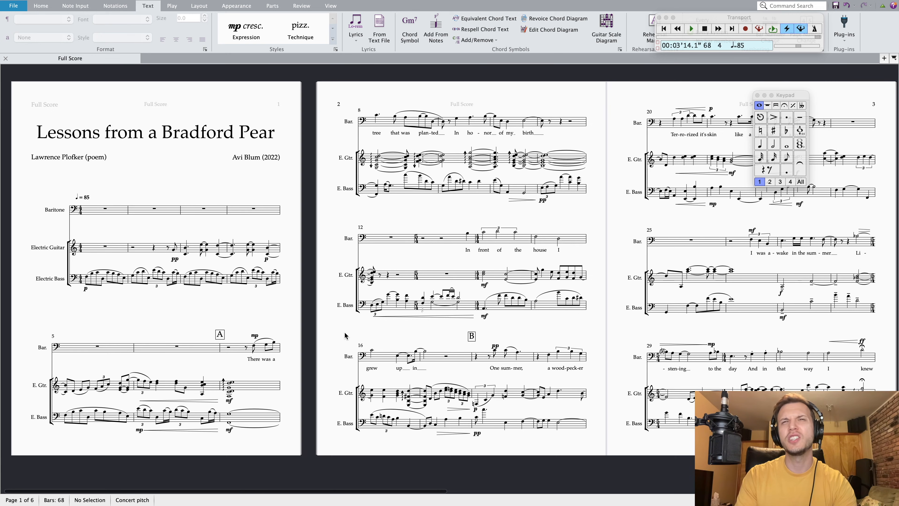
pyautogui.hscroll(1, 360, 335)
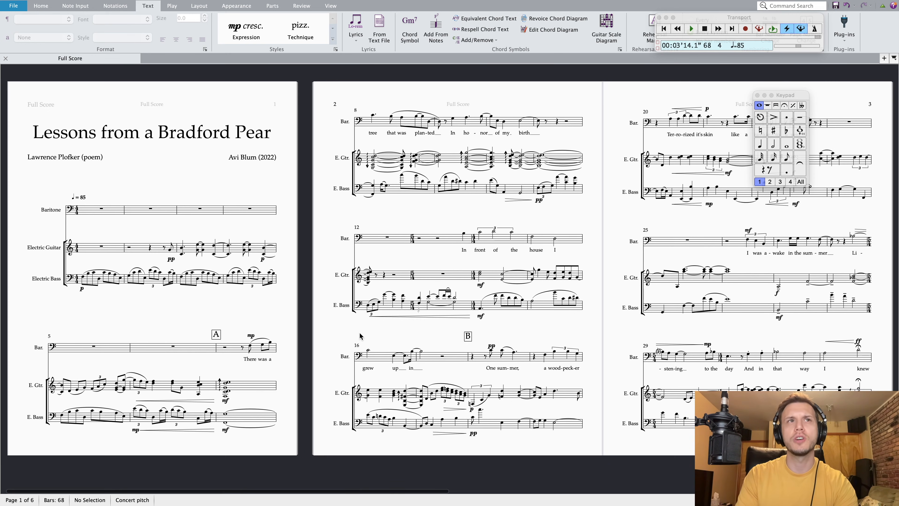
pyautogui.moveTo(467, 337); pyautogui.dragTo(467, 345)
pyautogui.click(407, 334)
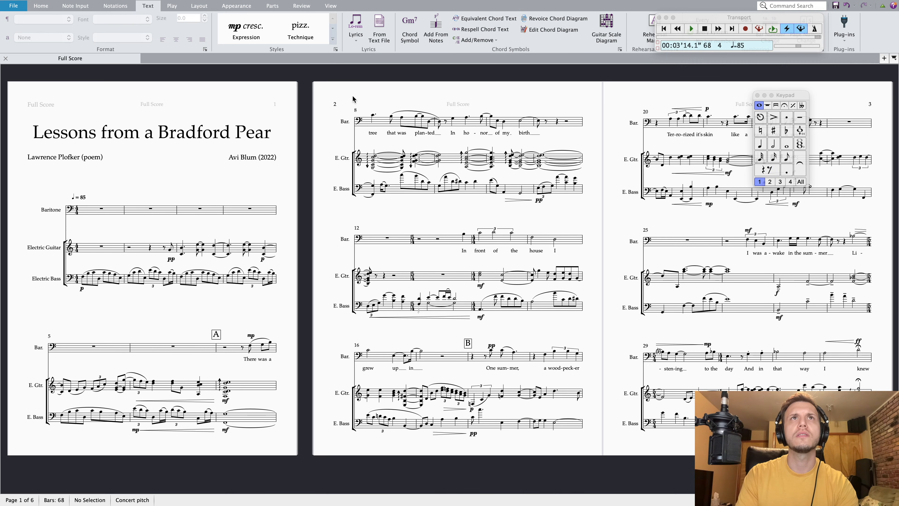
# Move the first system on page 2 down from the top margin, starting with the baritone staff at bar 8
pyautogui.moveTo(367, 124); pyautogui.dragTo(368, 146)
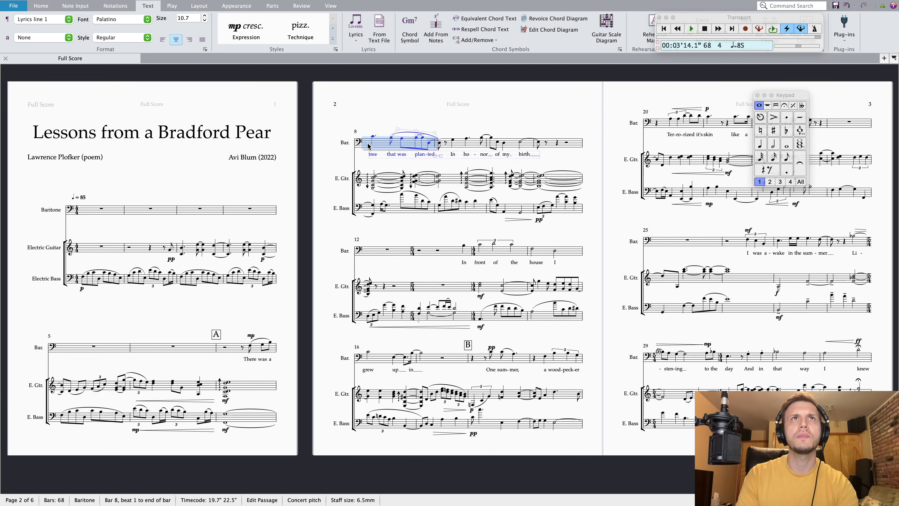
# Move the Transport panel clear of the numbering options and open the Bar Numbers engraving rules by searching for "bar number text"
pyautogui.click(354, 132)
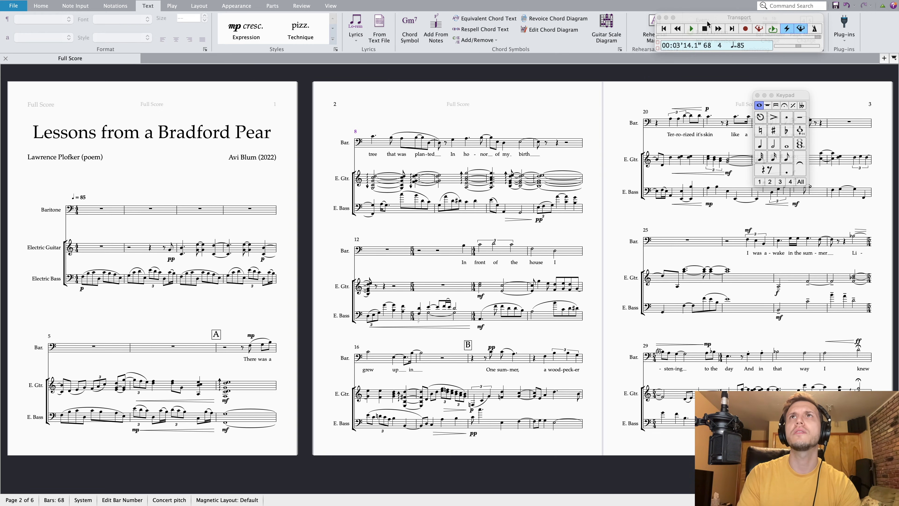
pyautogui.moveTo(719, 23); pyautogui.dragTo(647, 80)
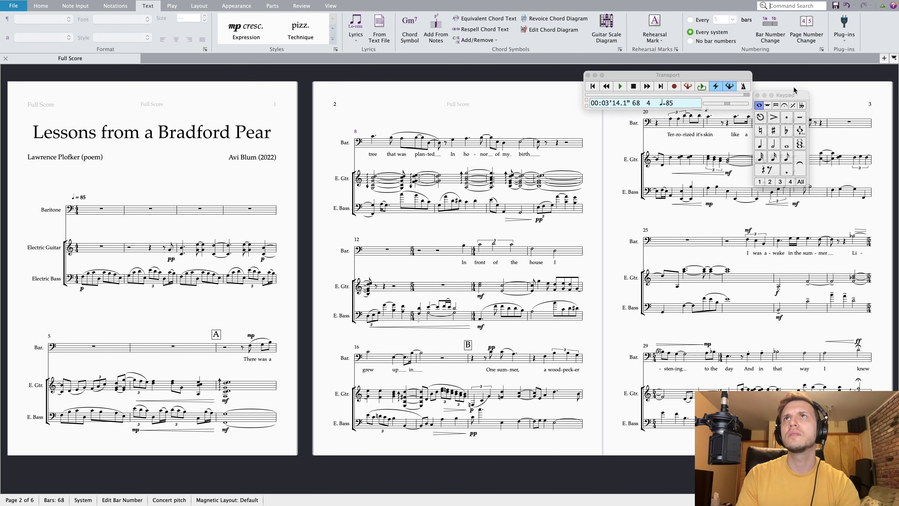
pyautogui.hotkey('ctrl', 'alt', 'space')
pyautogui.write('bar')
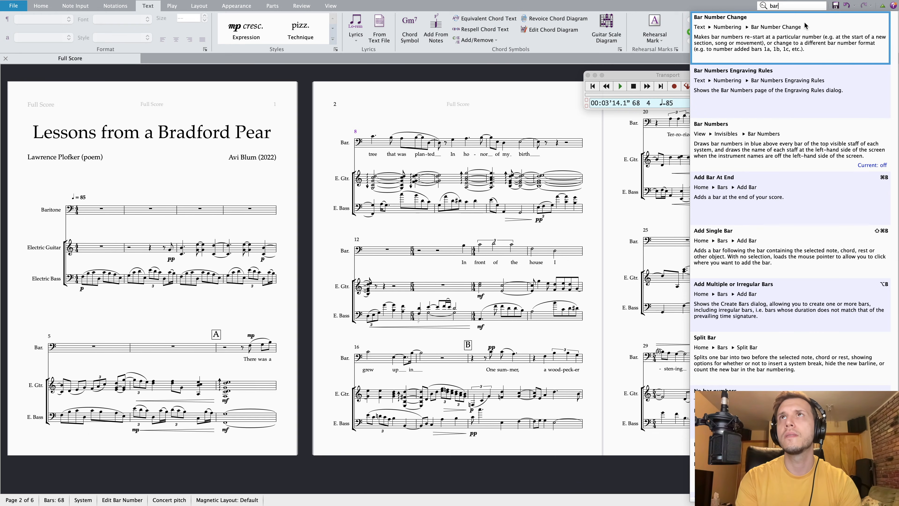
pyautogui.write('number text')
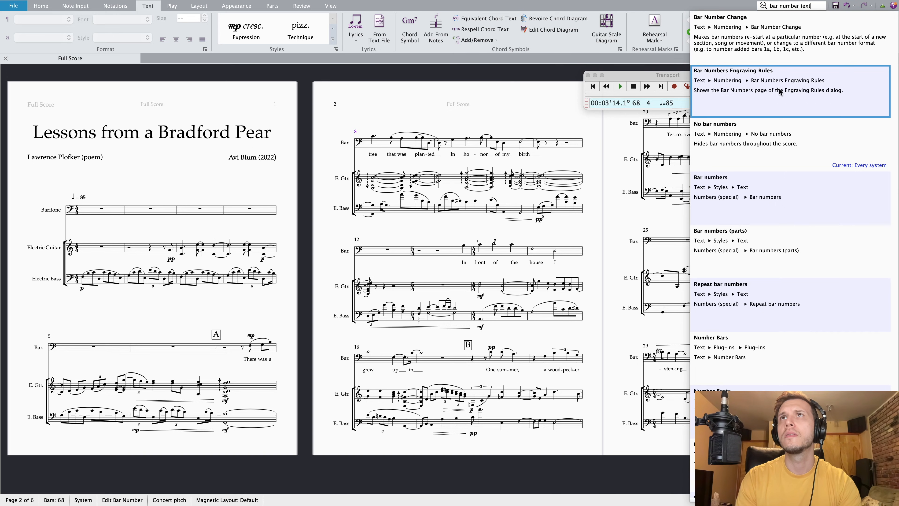
pyautogui.click(784, 71)
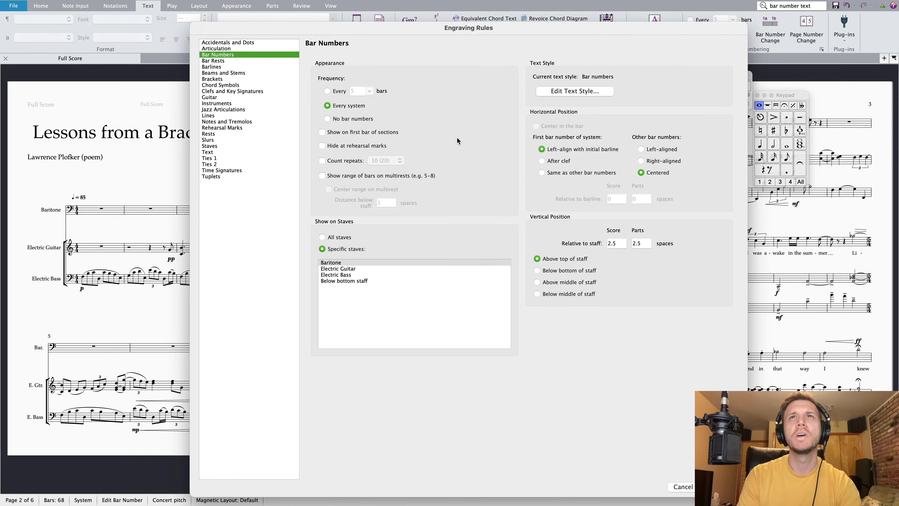
# Set the Bar numbers text style's absolute size to 11.5 pt in the score and 11.0 pt in the parts
pyautogui.click(561, 91)
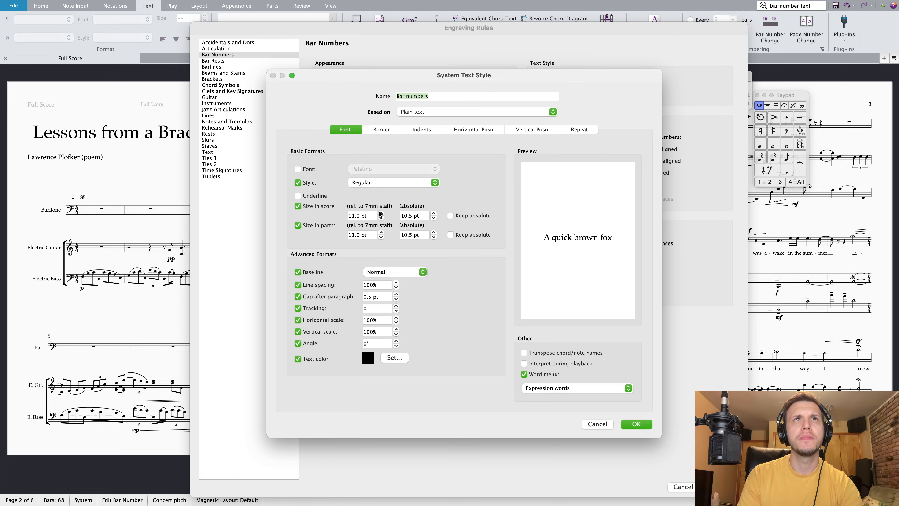
pyautogui.click(434, 213)
pyautogui.click(433, 213)
pyautogui.click(434, 232)
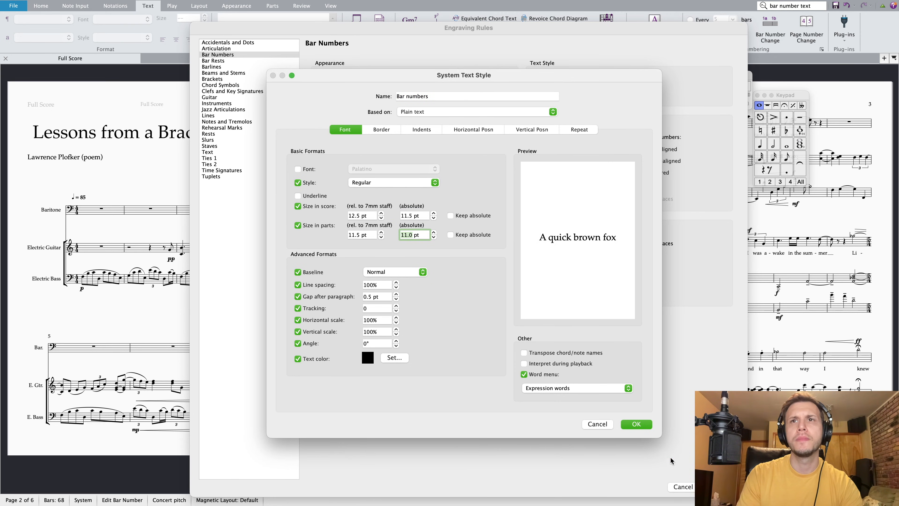
pyautogui.click(636, 424)
pyautogui.click(719, 486)
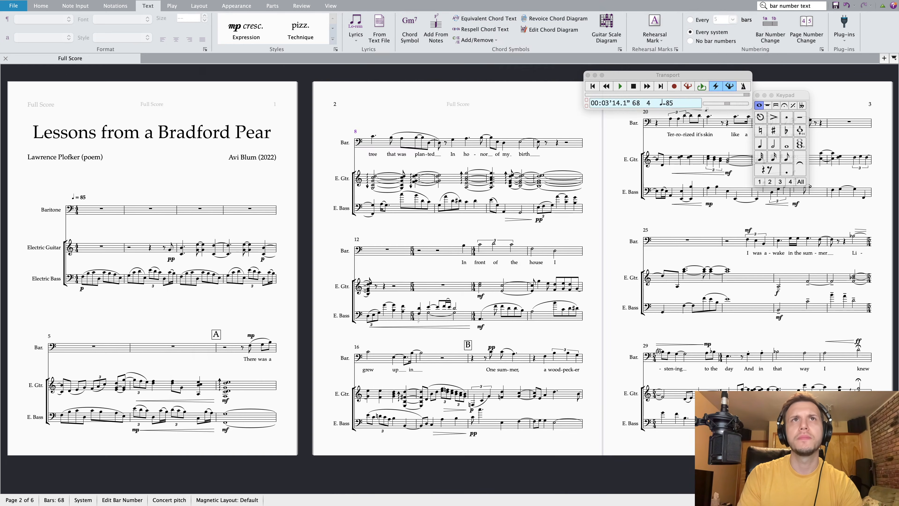
# Clear the selection and reopen the Bar Numbers engraving rules by searching the commands for "bar text"
pyautogui.click(380, 105)
pyautogui.click(355, 131)
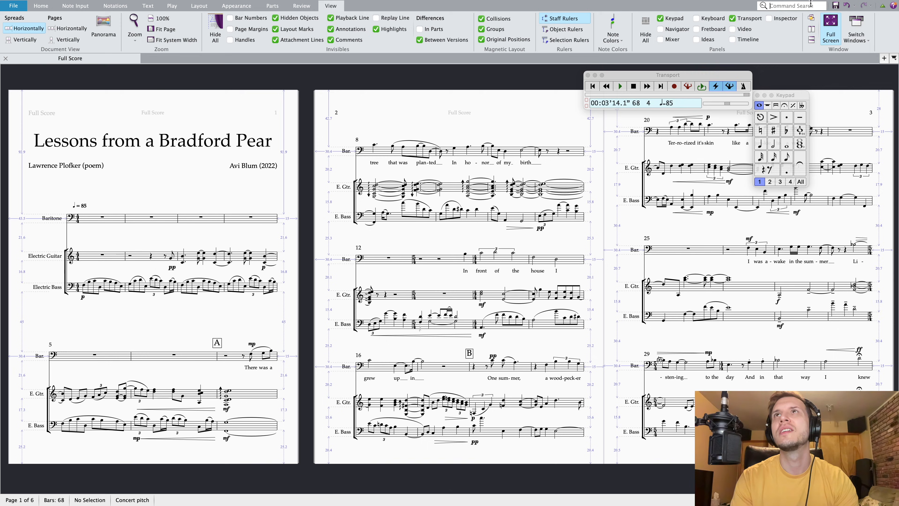
pyautogui.click(811, 5)
pyautogui.write('br')
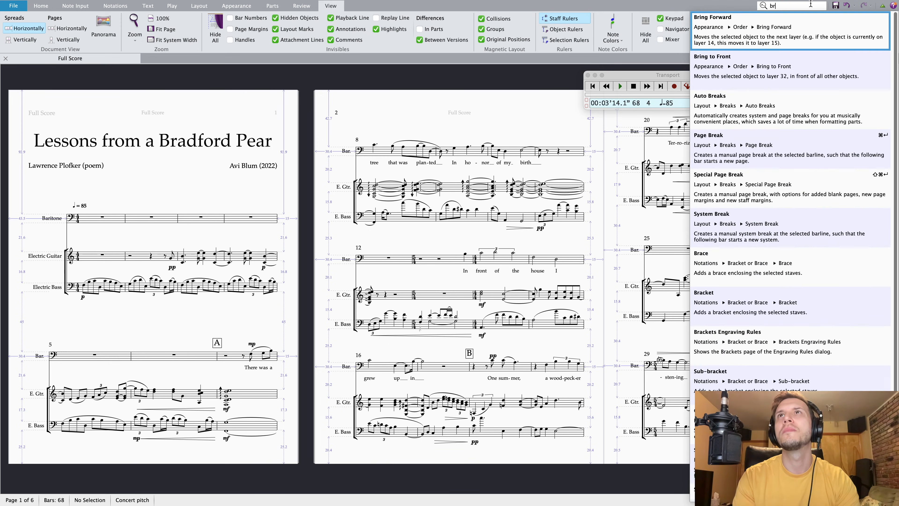
pyautogui.write(' text')
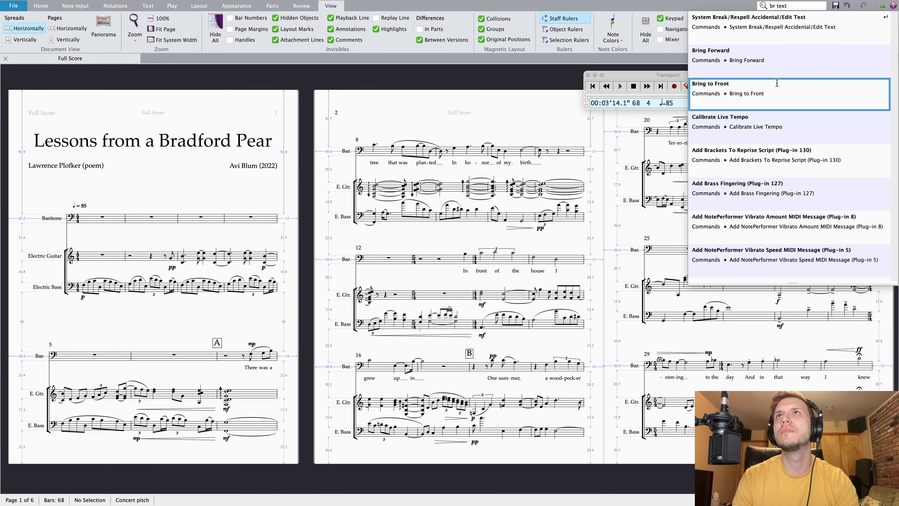
pyautogui.write('a')
pyautogui.press('BackSpace')
pyautogui.press('Right')
pyautogui.write('a')
pyautogui.click(798, 89)
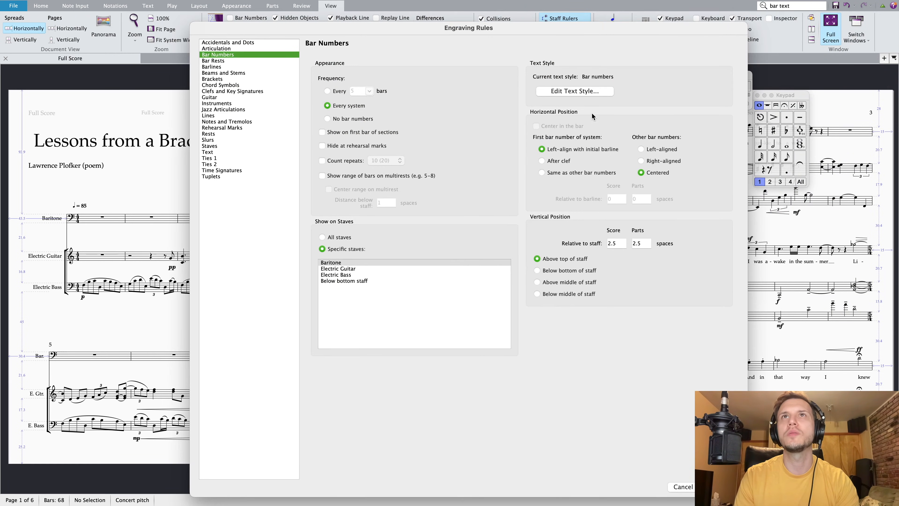
# Increase the Bar numbers text style's absolute score size by two more increments and apply the engraving rules
pyautogui.click(577, 89)
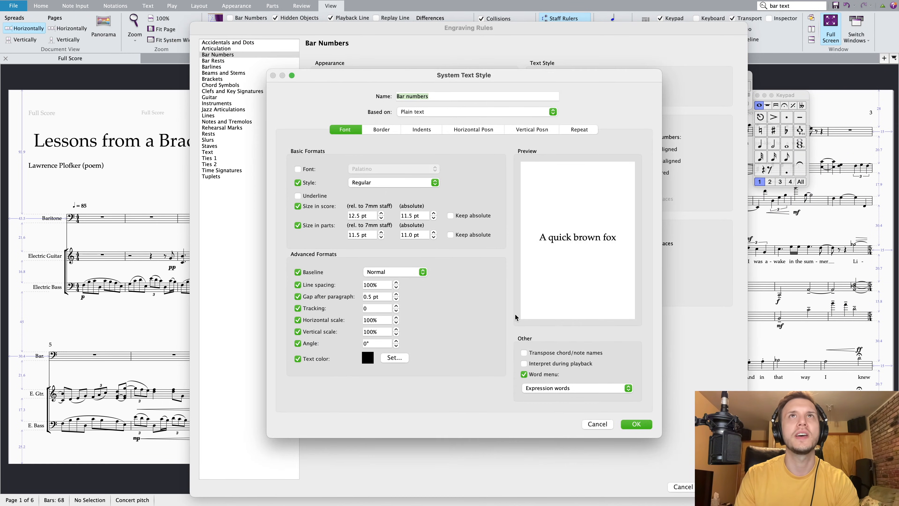
pyautogui.click(433, 213)
pyautogui.click(433, 212)
pyautogui.click(636, 424)
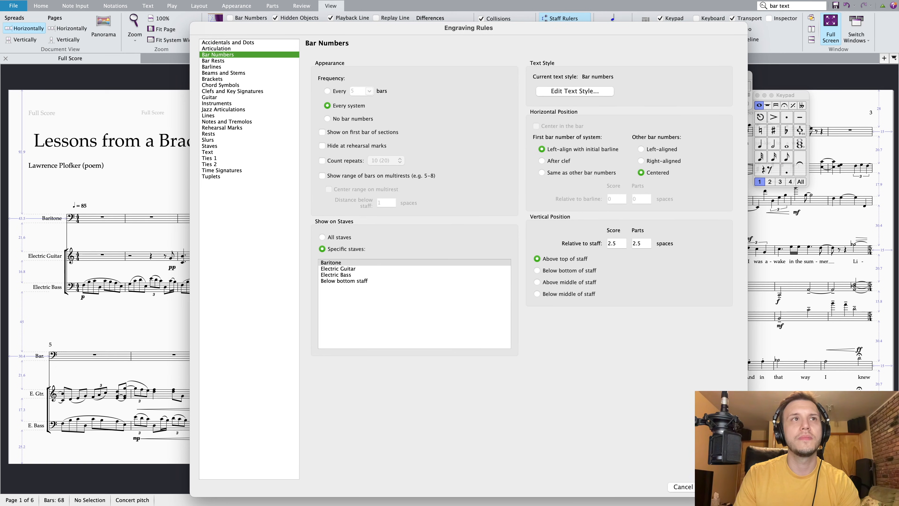
pyautogui.click(721, 486)
# Move the poet and composer credits on page 1 slightly lower, toward the first system
pyautogui.moveTo(393, 111)
pyautogui.mouseDown()
pyautogui.moveTo(324, 125)
pyautogui.moveTo(395, 121)
pyautogui.mouseUp()
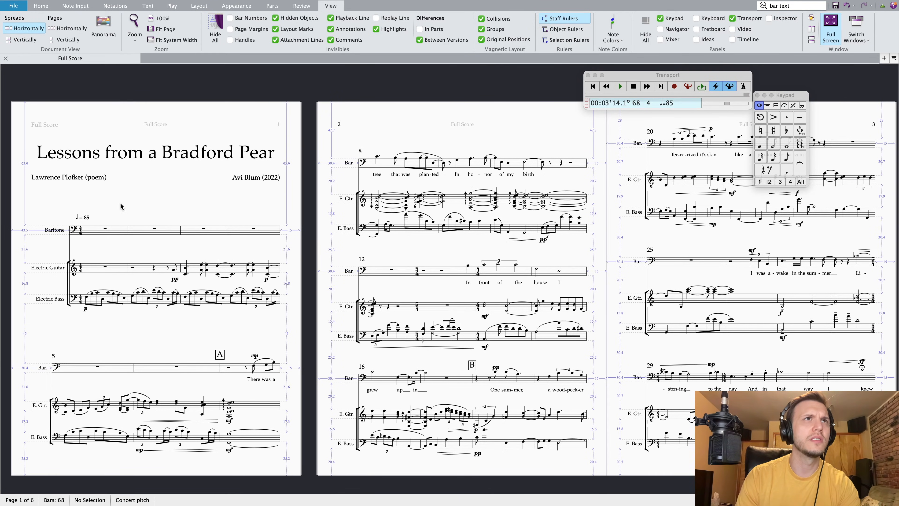
pyautogui.moveTo(70, 180); pyautogui.dragTo(70, 189)
pyautogui.moveTo(249, 181); pyautogui.dragTo(249, 189)
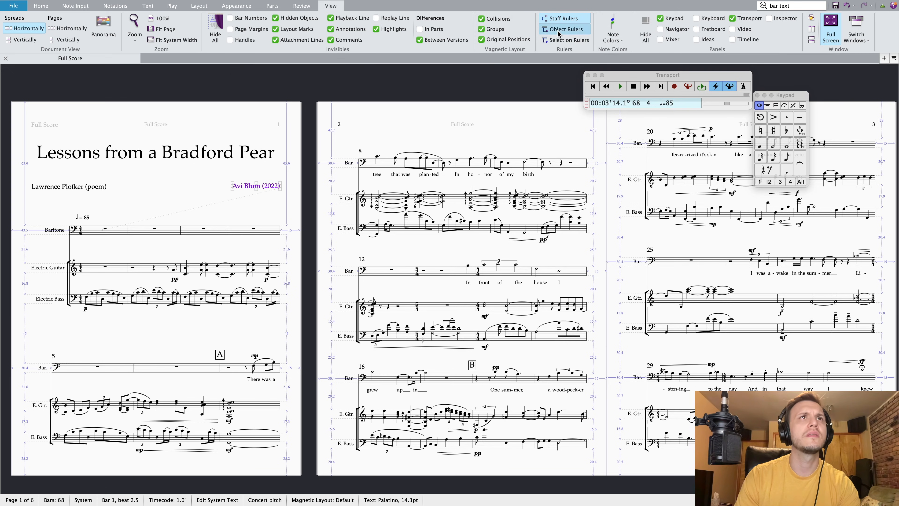
# Turn on Selection Rulers and lower the poet and composer credits to matching heights above the first system
pyautogui.click(559, 43)
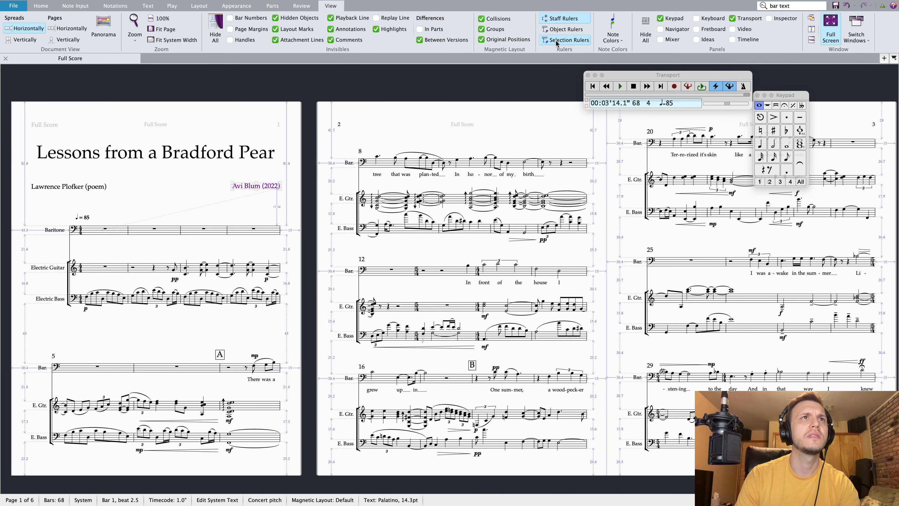
pyautogui.press('Escape')
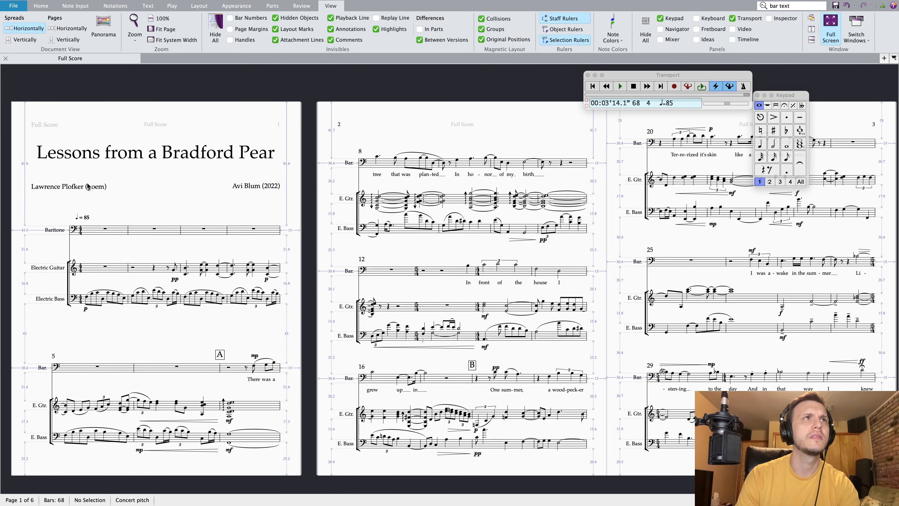
pyautogui.click(254, 187)
pyautogui.click(50, 187)
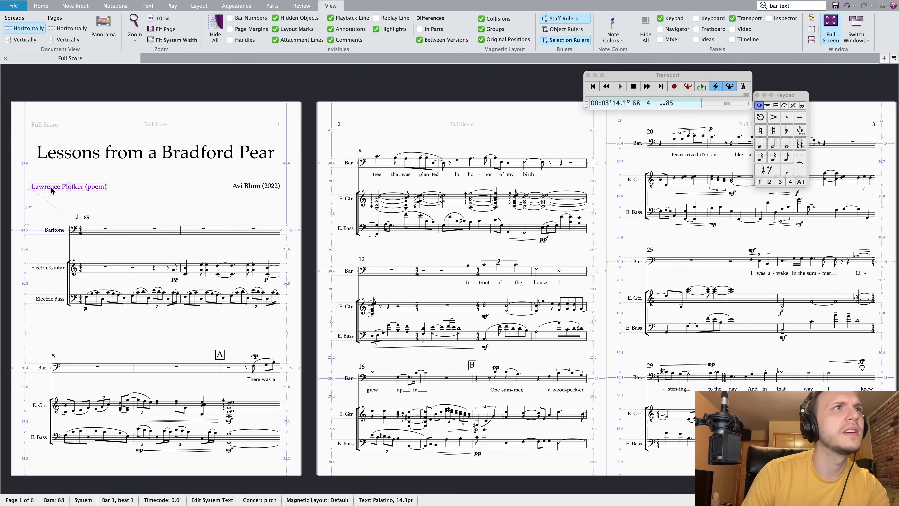
pyautogui.press('super+shift+p')
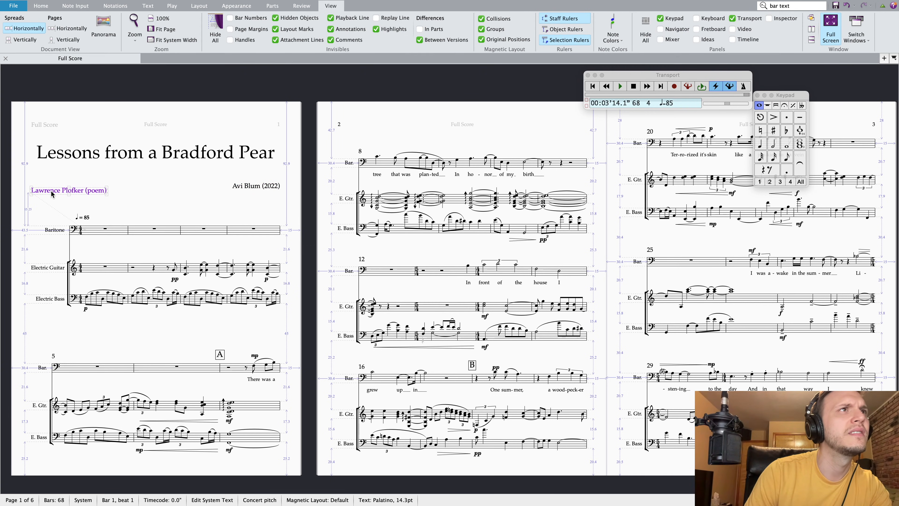
pyautogui.click(251, 187)
pyautogui.press('super+shift+p')
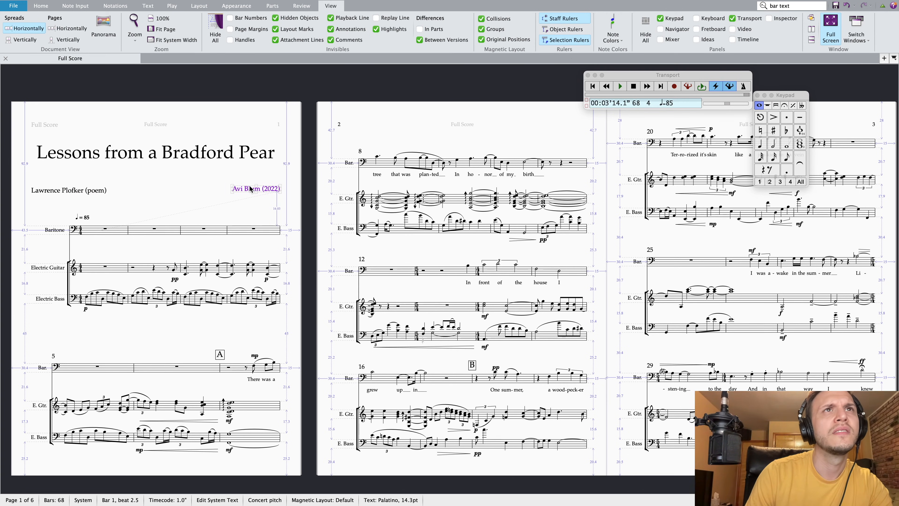
pyautogui.hotkey('alt', 'Down')
pyautogui.hotkey('alt', 'Down')
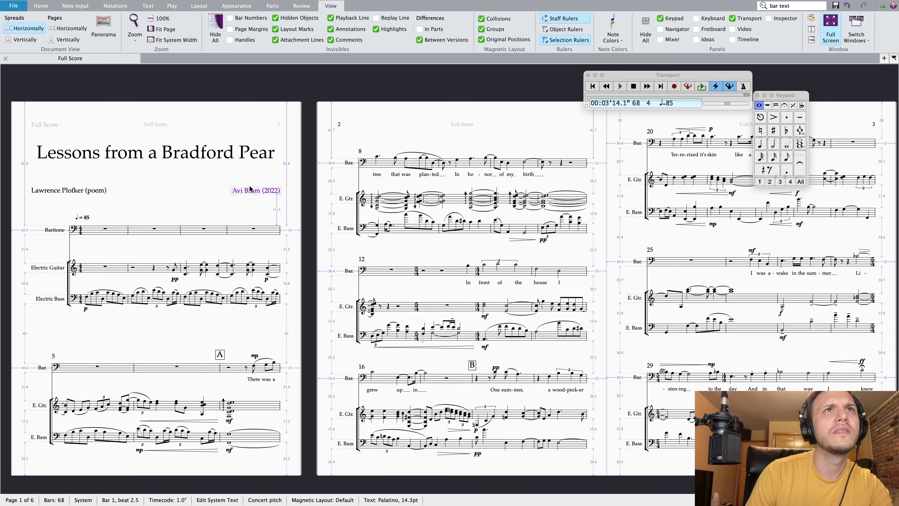
pyautogui.click(150, 207)
# Move the title on page 1 slightly lower, closer to the credits
pyautogui.click(162, 156)
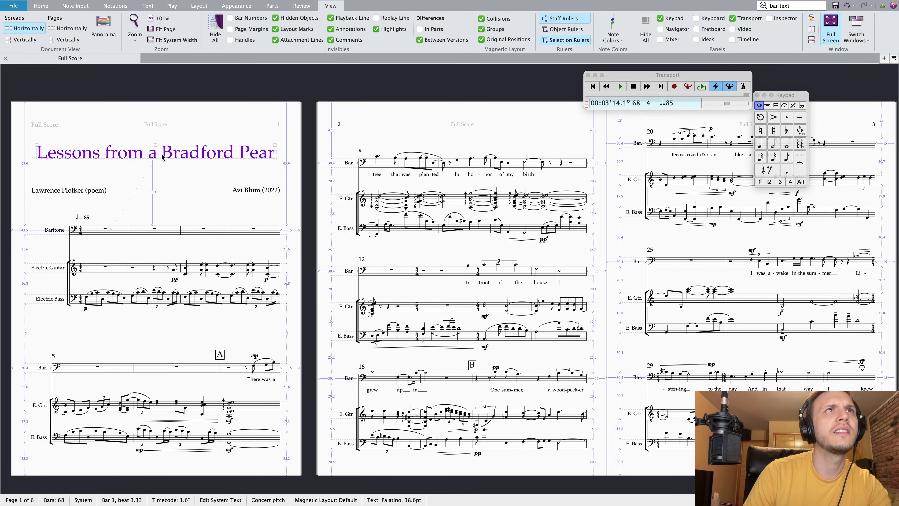
pyautogui.moveTo(183, 160); pyautogui.dragTo(184, 164)
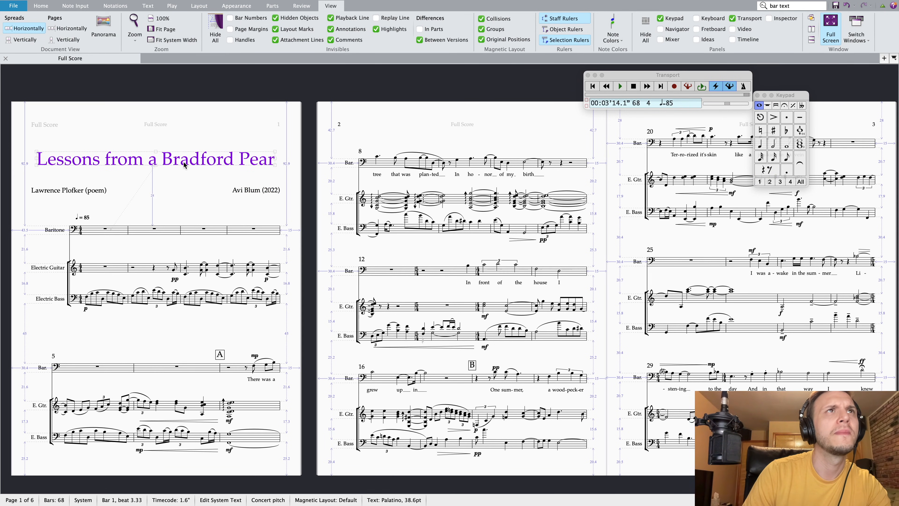
pyautogui.click(177, 127)
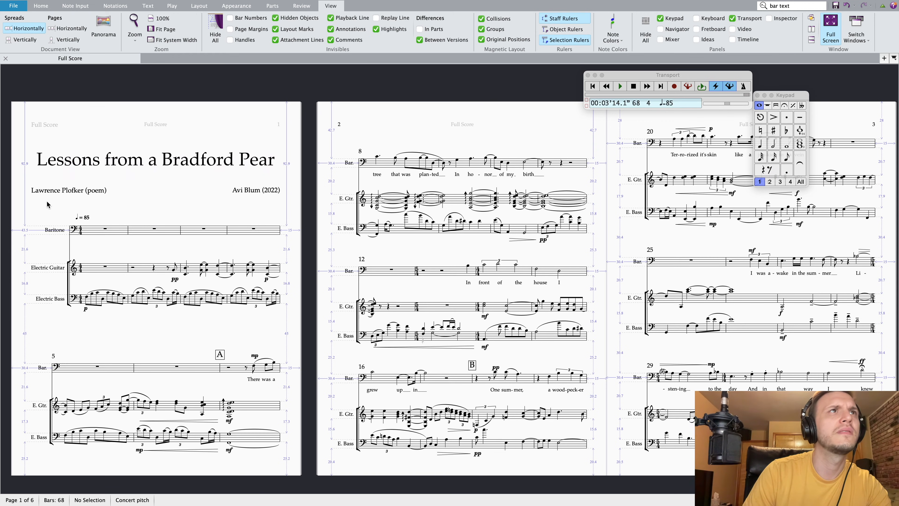
# Raise the poet and composer credits closer beneath the title and compare their ruler distances from the first system
pyautogui.moveTo(88, 190); pyautogui.dragTo(88, 182)
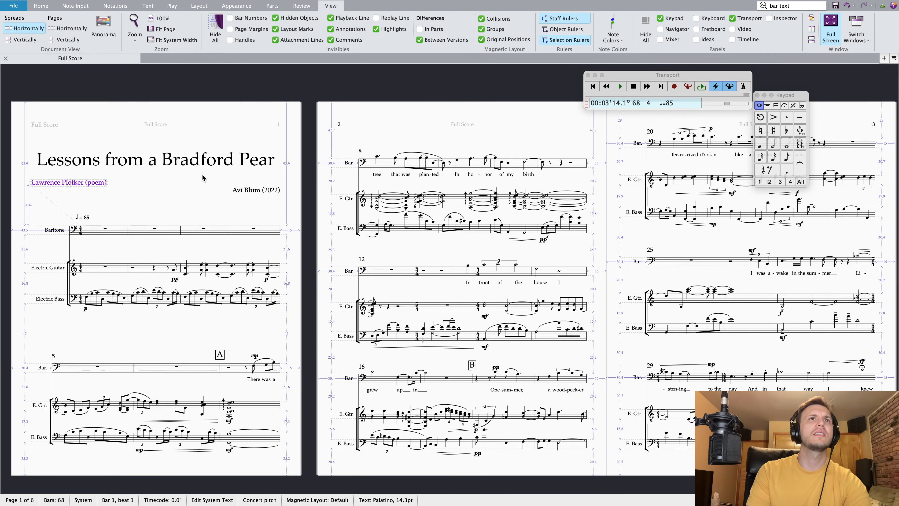
pyautogui.moveTo(243, 191); pyautogui.dragTo(244, 183)
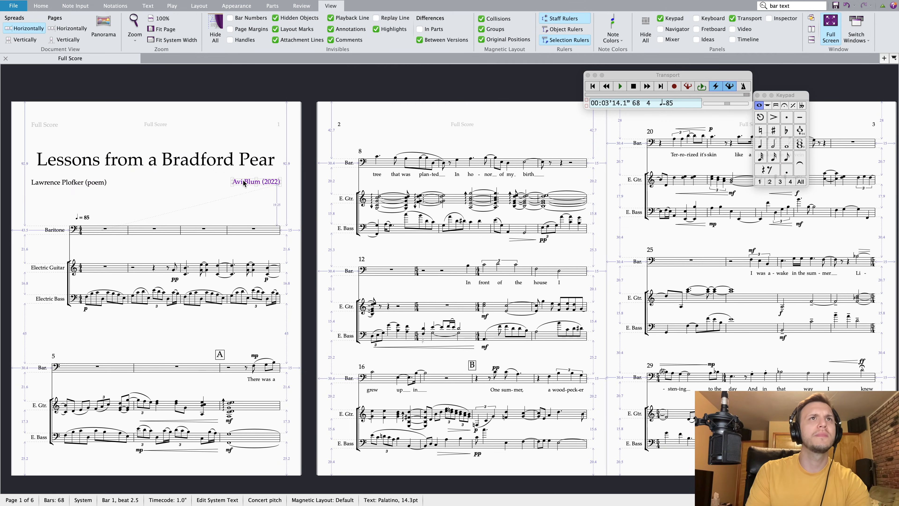
pyautogui.click(85, 184)
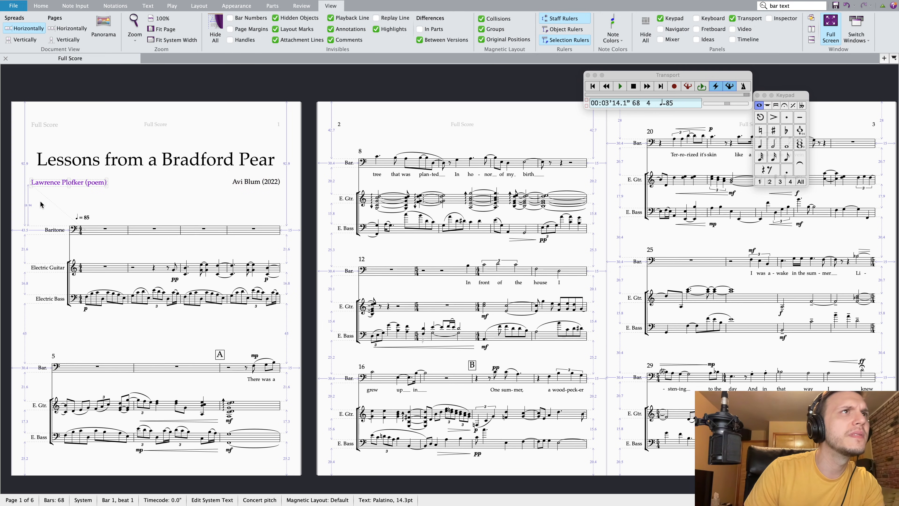
pyautogui.click(241, 182)
pyautogui.press('Escape')
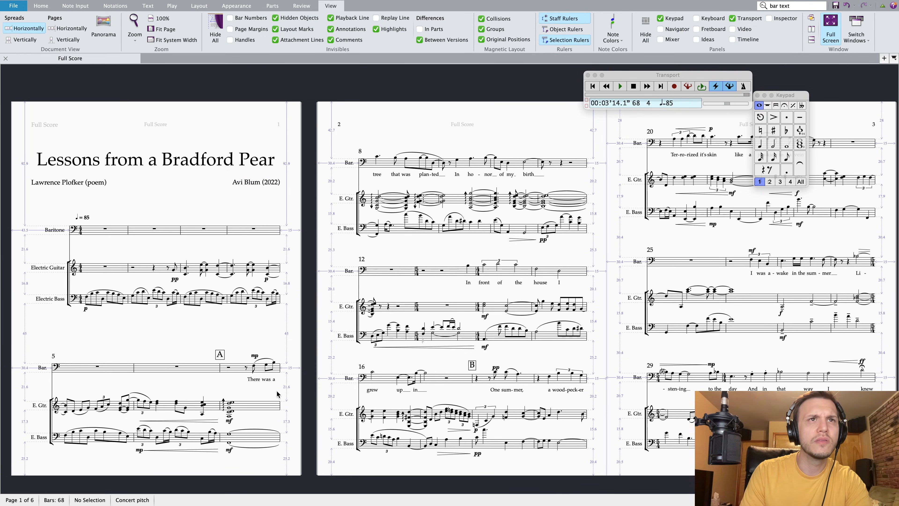
# Lower the first system on page 3, starting at bar 20, to line up with the first system on page 2
pyautogui.hscroll(5, 351, 369)
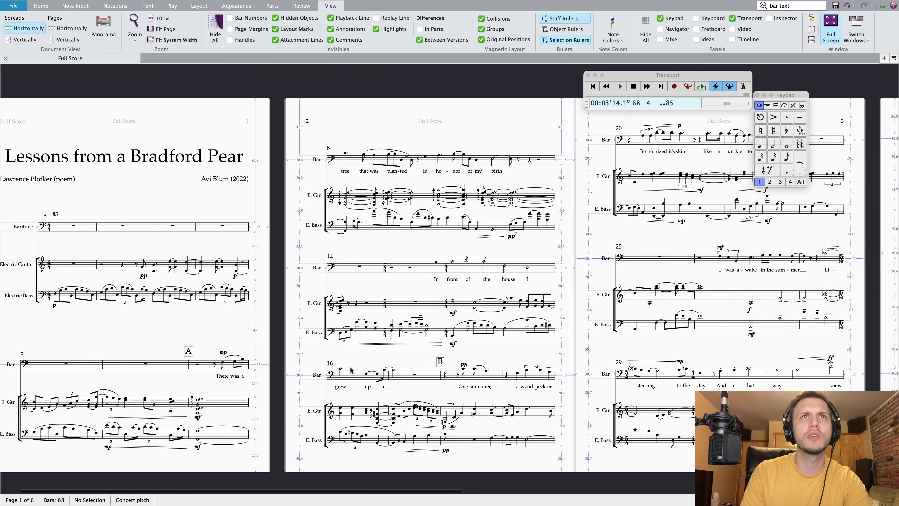
pyautogui.hscroll(2, 350, 369)
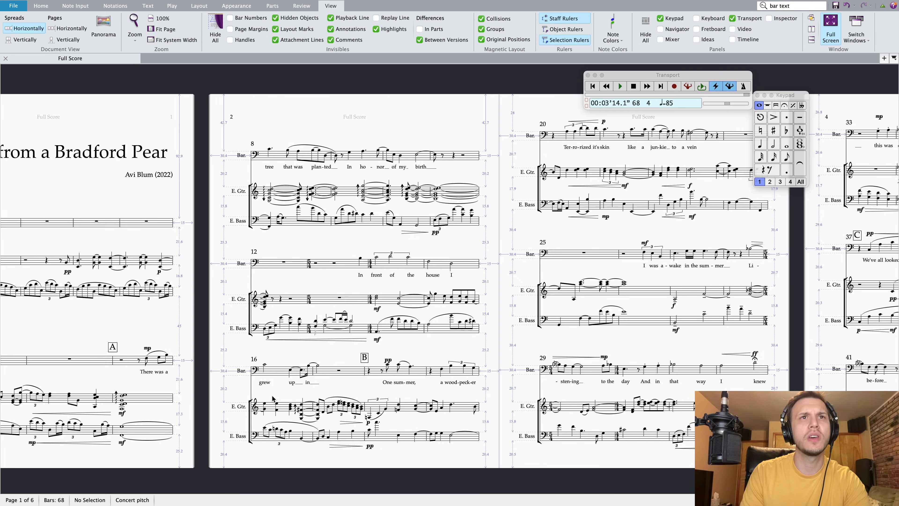
pyautogui.hscroll(-10, 403, 418)
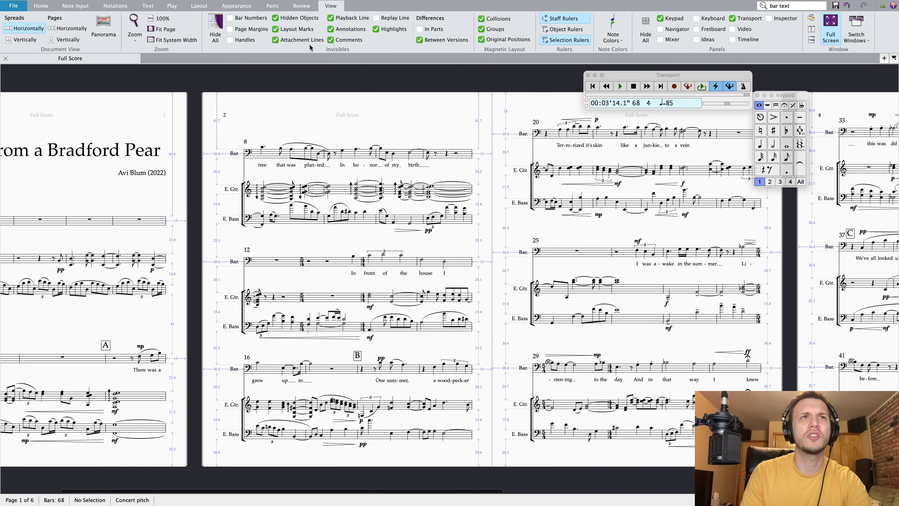
pyautogui.hscroll(20, 326, 329)
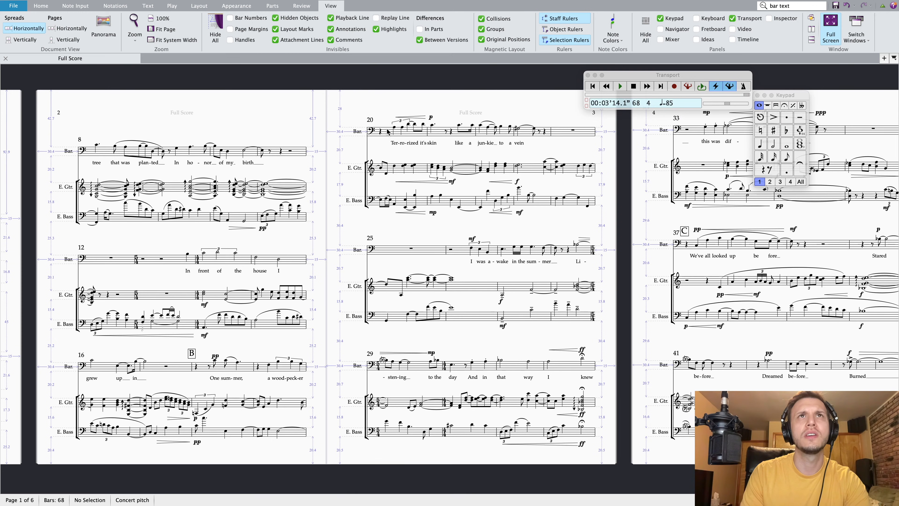
pyautogui.click(387, 132)
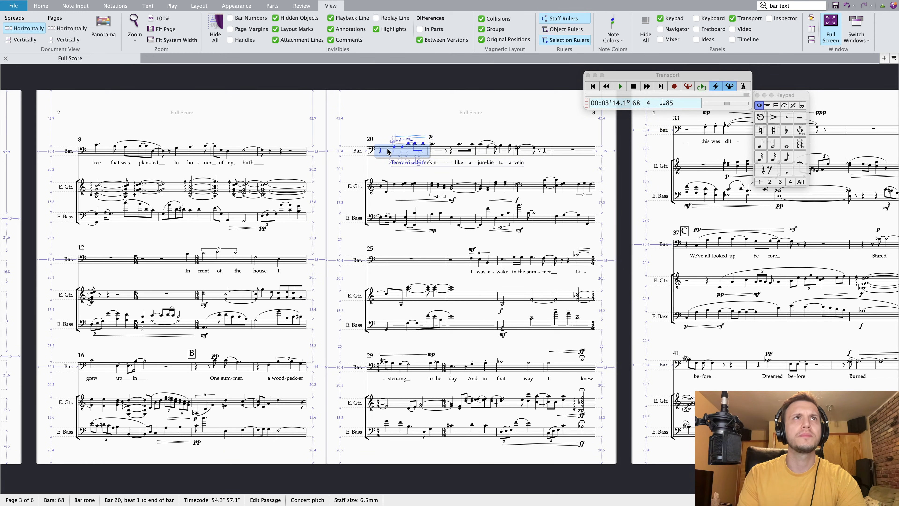
pyautogui.click(373, 121)
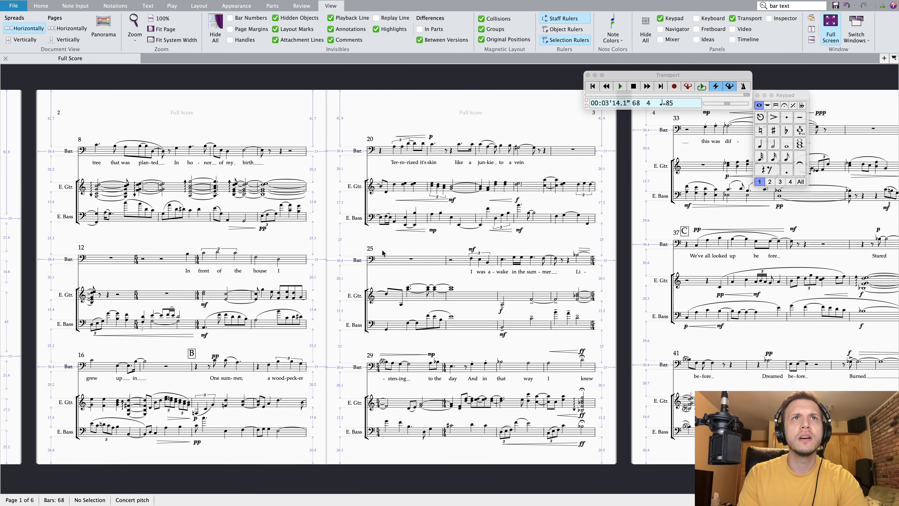
# Fine-tune the heights of the bar 25 and bar 29 systems on page 3 against the matching systems on page 2
pyautogui.click(391, 260)
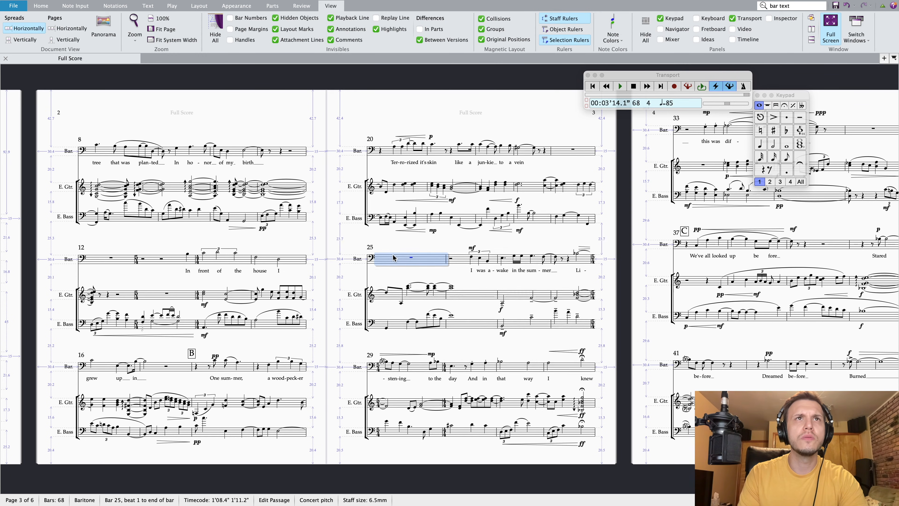
pyautogui.click(384, 153)
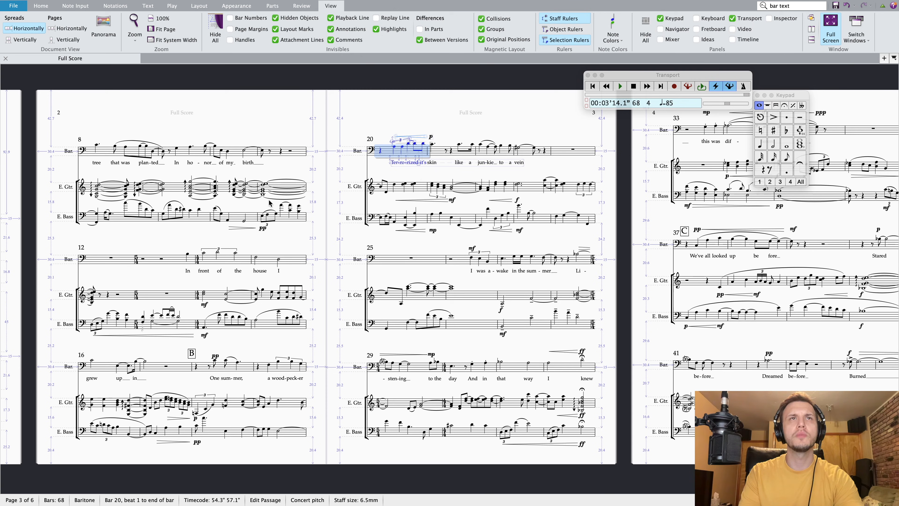
pyautogui.press('Escape')
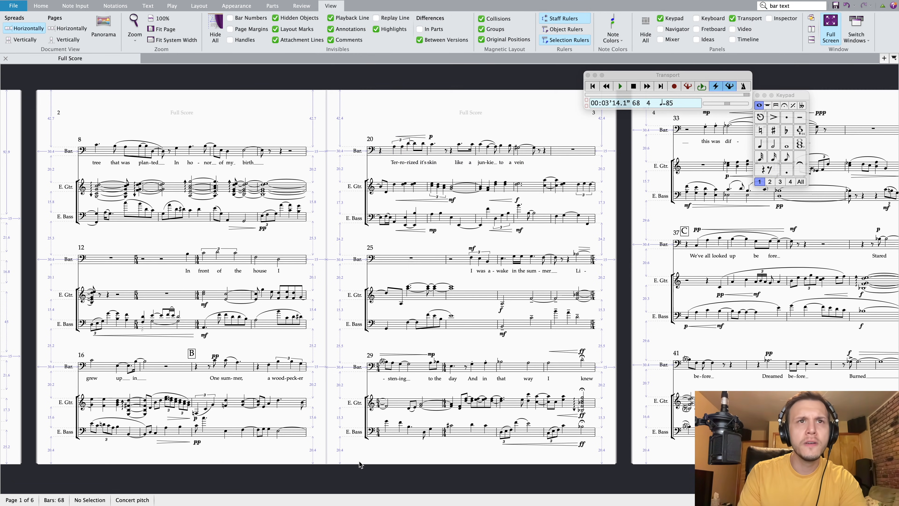
pyautogui.click(421, 367)
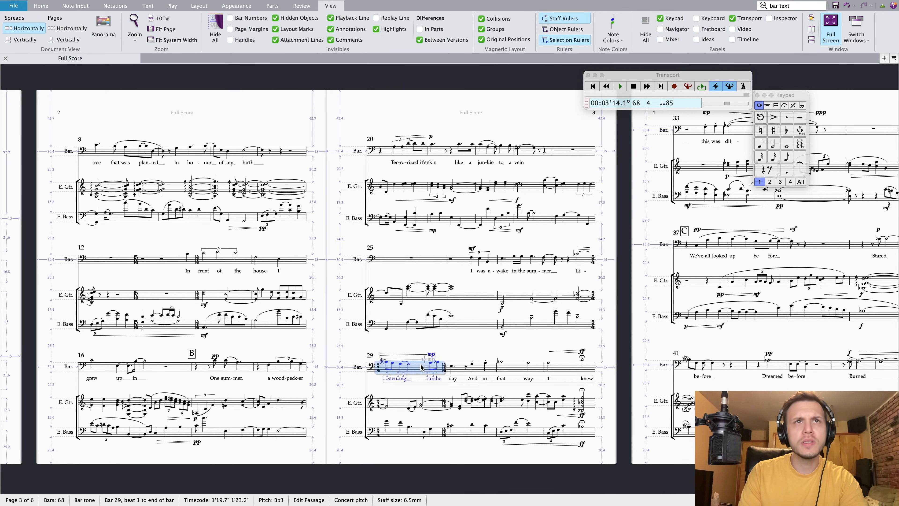
pyautogui.hotkey('alt', 'Up')
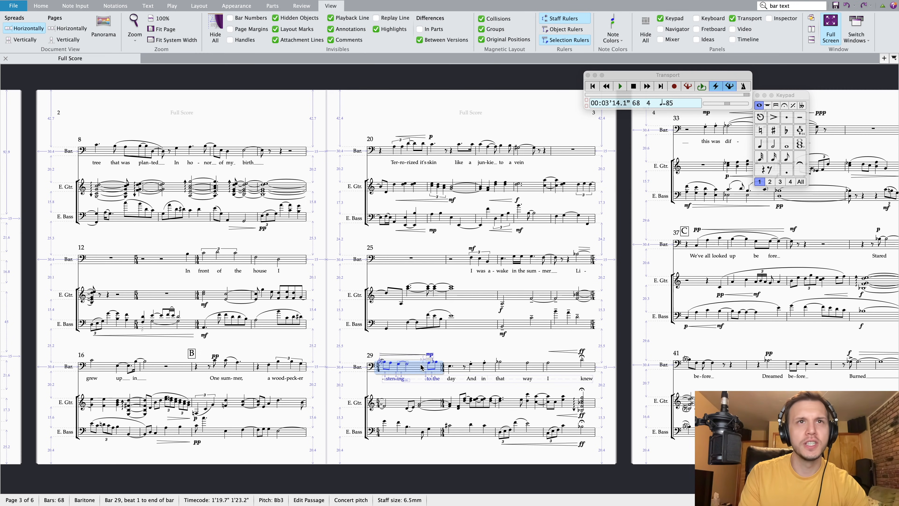
pyautogui.press('Escape')
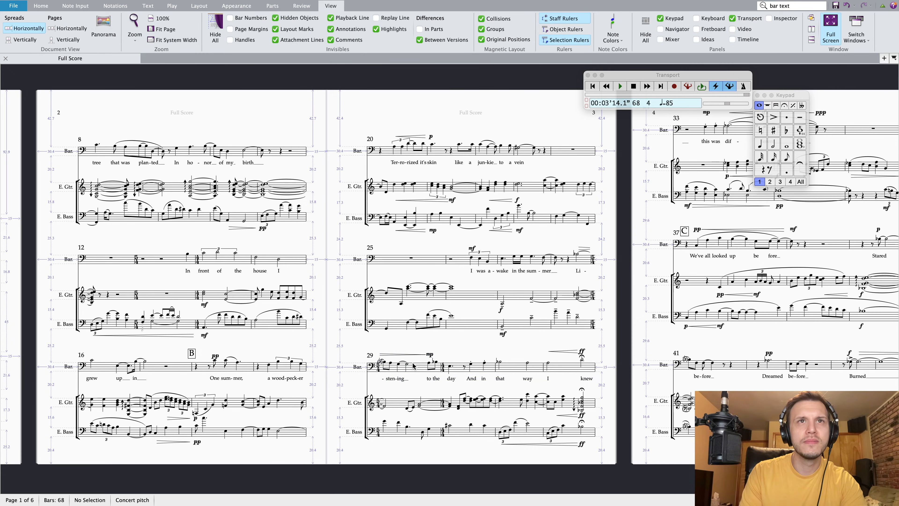
pyautogui.click(415, 368)
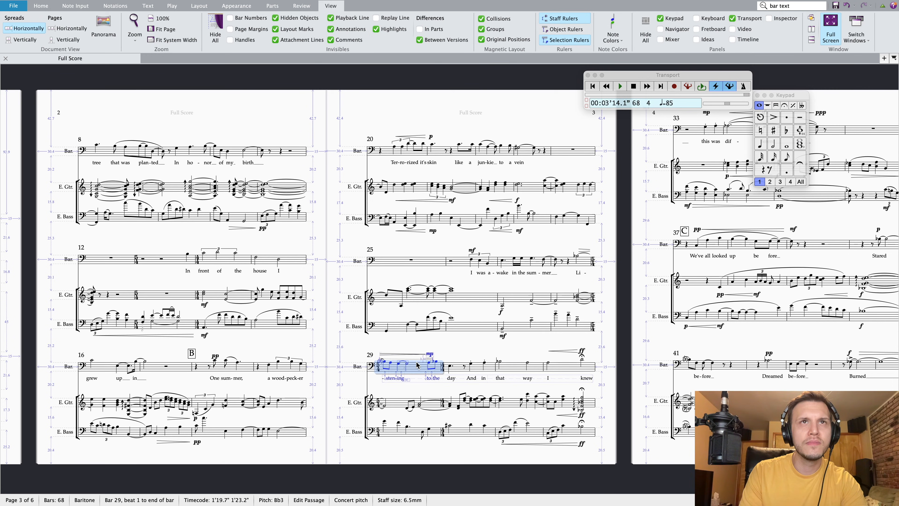
pyautogui.press('Escape')
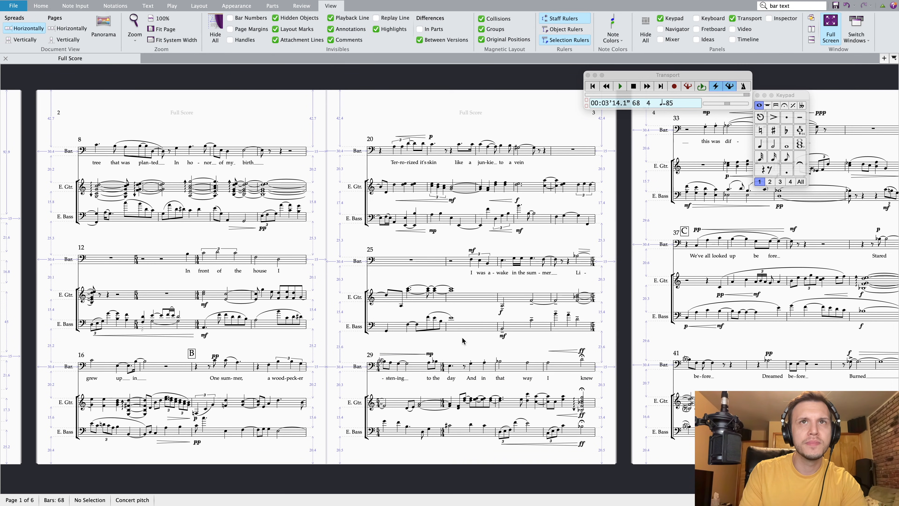
pyautogui.click(470, 331)
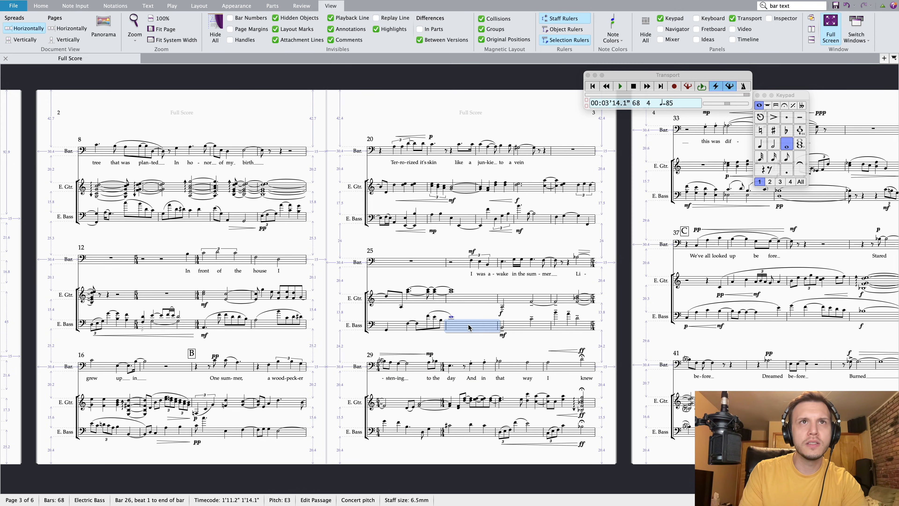
pyautogui.click(459, 334)
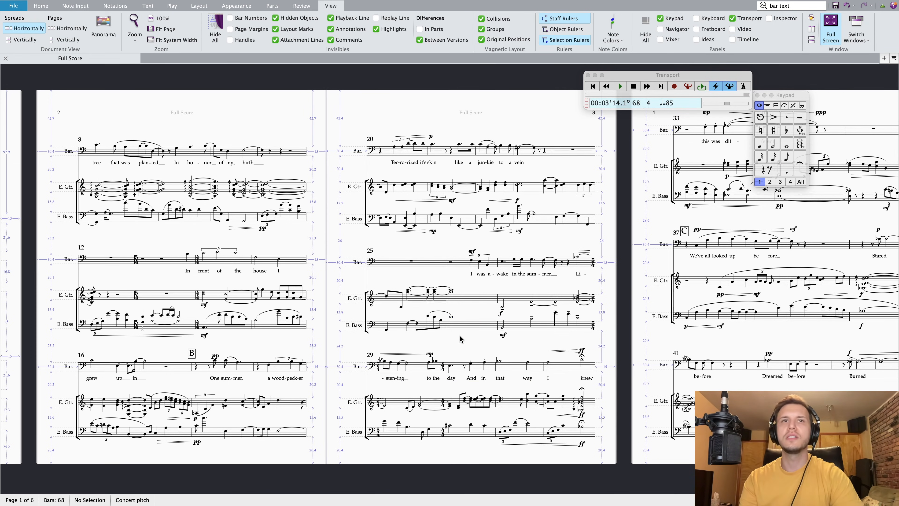
# Turn off Selection Rulers while keeping Staff Rulers on
pyautogui.scroll(-1, 421, 362)
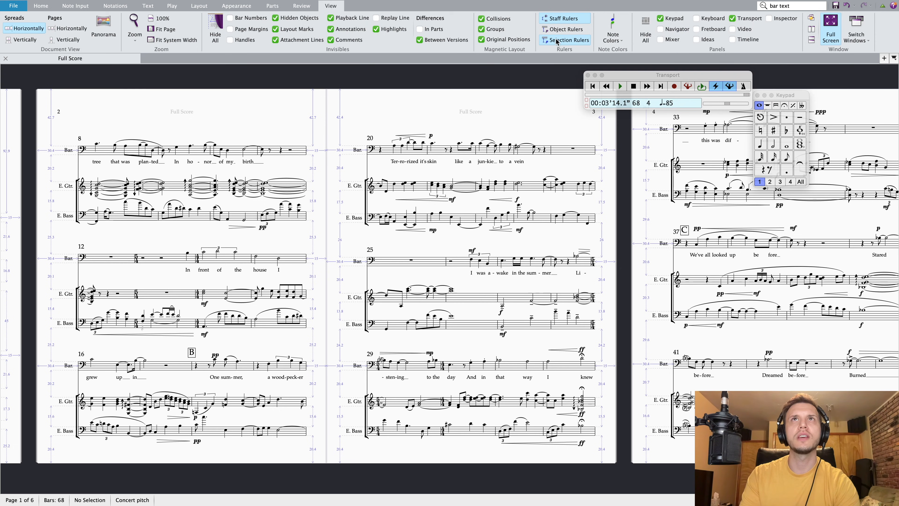
pyautogui.click(558, 14)
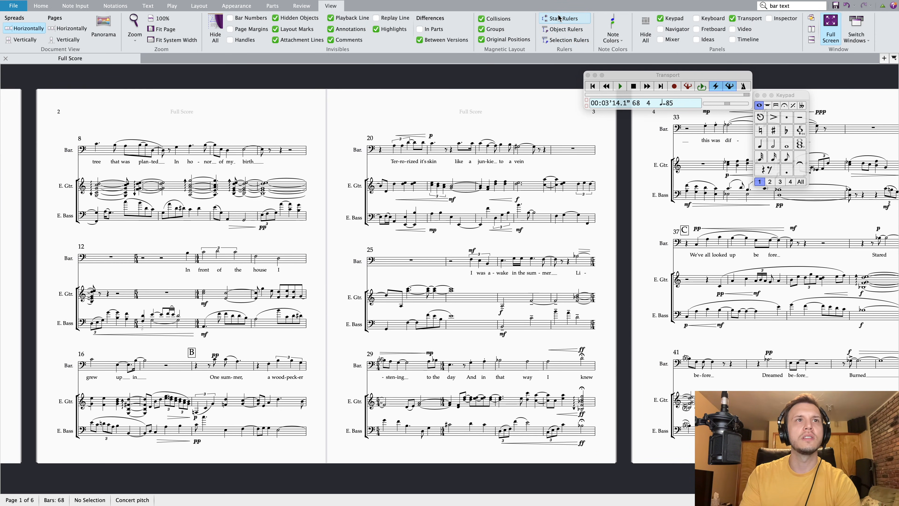
pyautogui.click(558, 17)
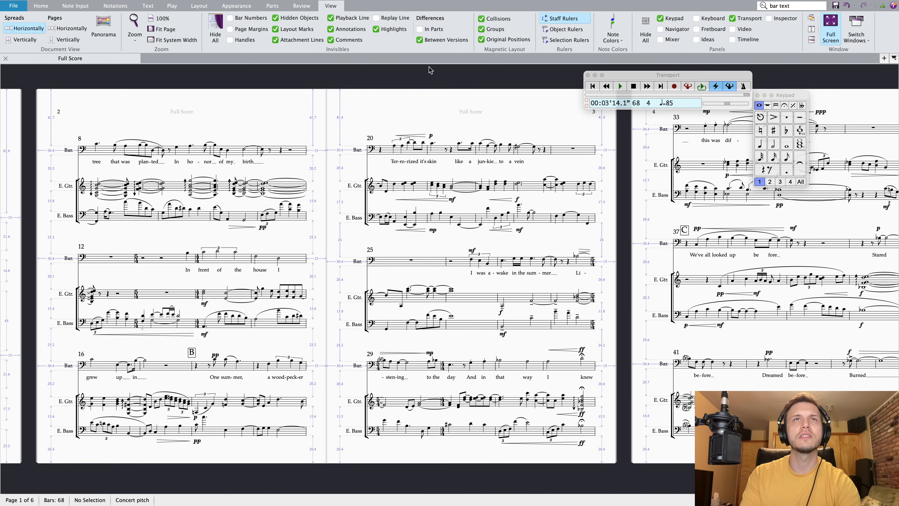
# Raise the crescendo hairpin above the baritone staff at bar 20 so it clears the triplet bracket
pyautogui.click(413, 139)
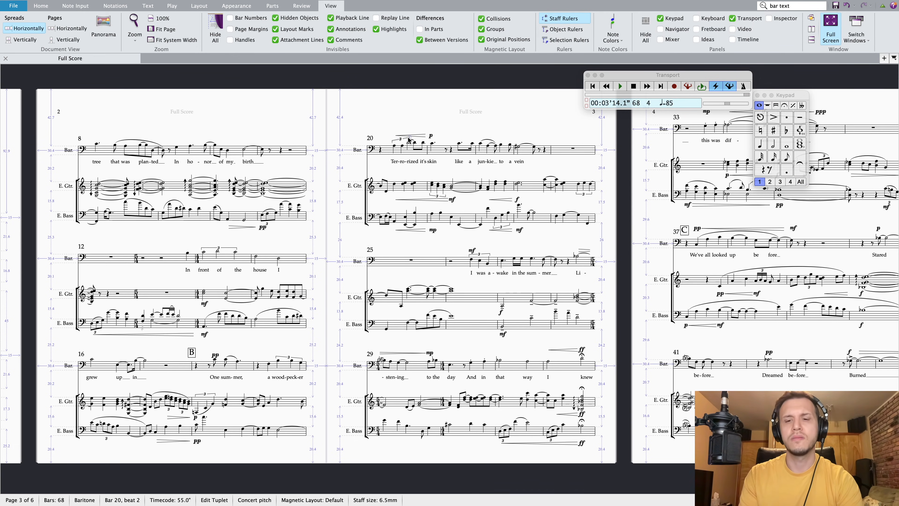
pyautogui.press('super+equal')
pyautogui.press('super+equal')
pyautogui.press('super+equal')
pyautogui.press('super+equal')
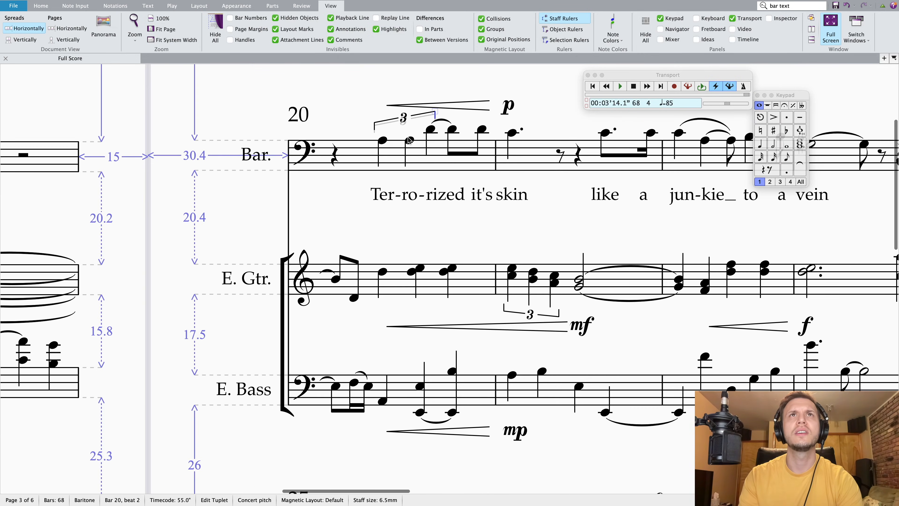
pyautogui.press('Escape')
pyautogui.scroll(2, 354, 109)
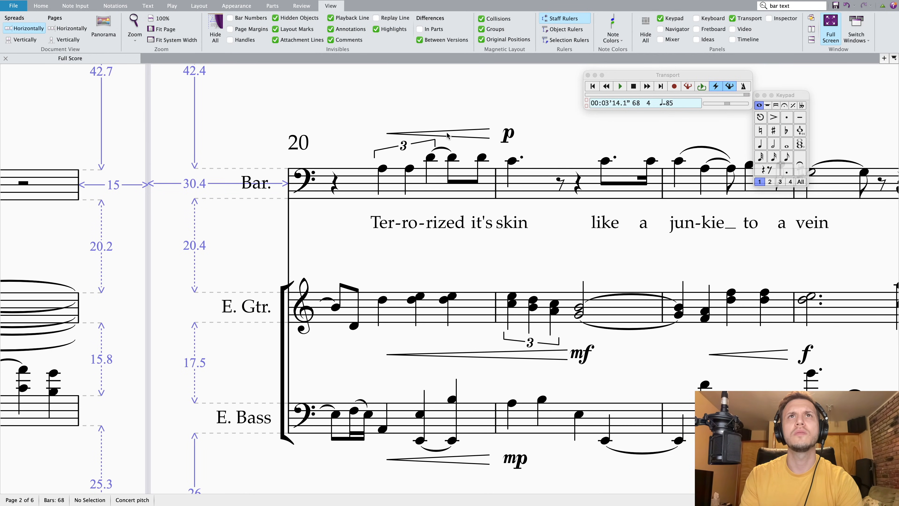
pyautogui.click(475, 135)
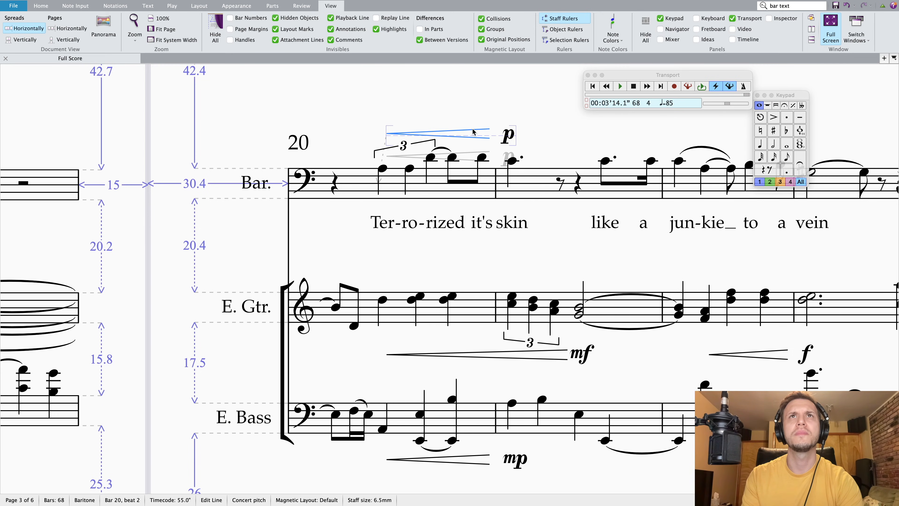
pyautogui.press('Up')
pyautogui.press('Up')
pyautogui.press('Up')
pyautogui.press('Up')
pyautogui.press('Up')
pyautogui.press('Up')
pyautogui.press('Up')
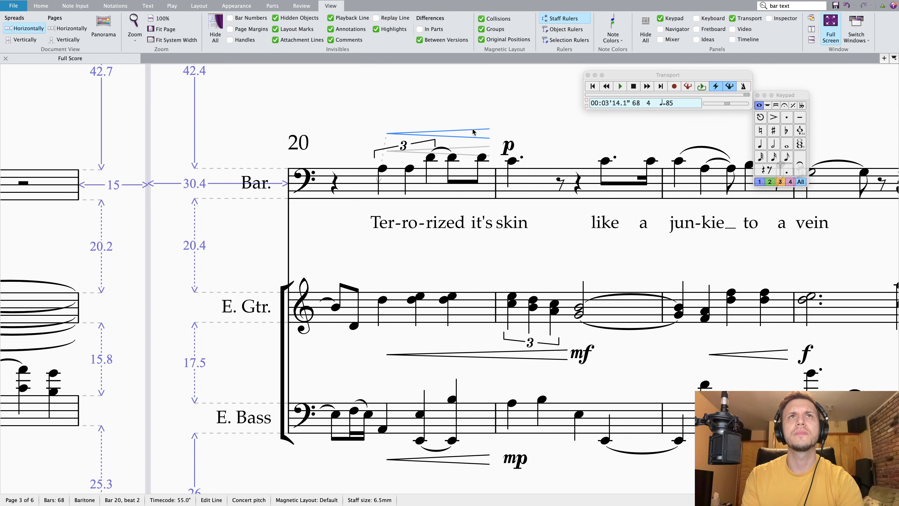
pyautogui.press('Up')
pyautogui.press('Up')
pyautogui.press('Up')
pyautogui.press('Up')
pyautogui.press('Up')
pyautogui.press('Up')
pyautogui.press('Up')
pyautogui.press('Up')
pyautogui.press('Up')
pyautogui.press('Up')
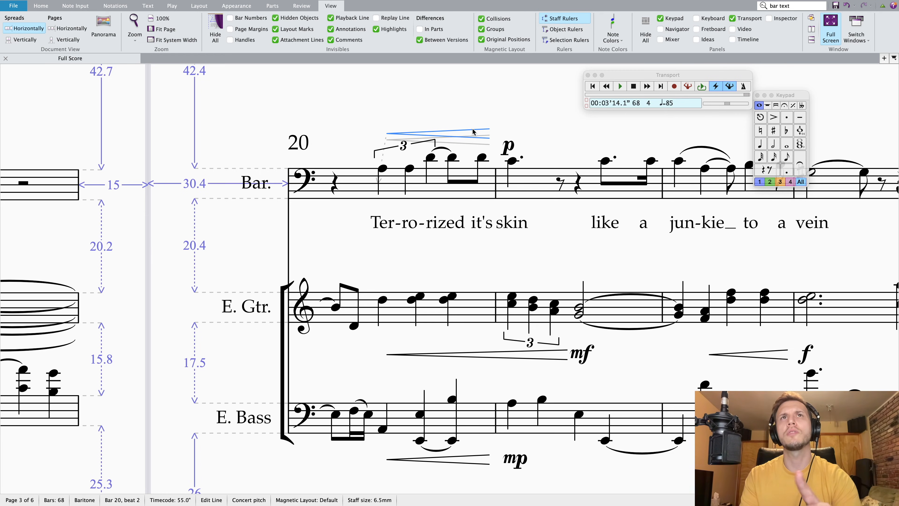
pyautogui.press('Up')
pyautogui.press('Up')
pyautogui.press('Up')
pyautogui.press('Up')
pyautogui.press('Up')
pyautogui.press('Up')
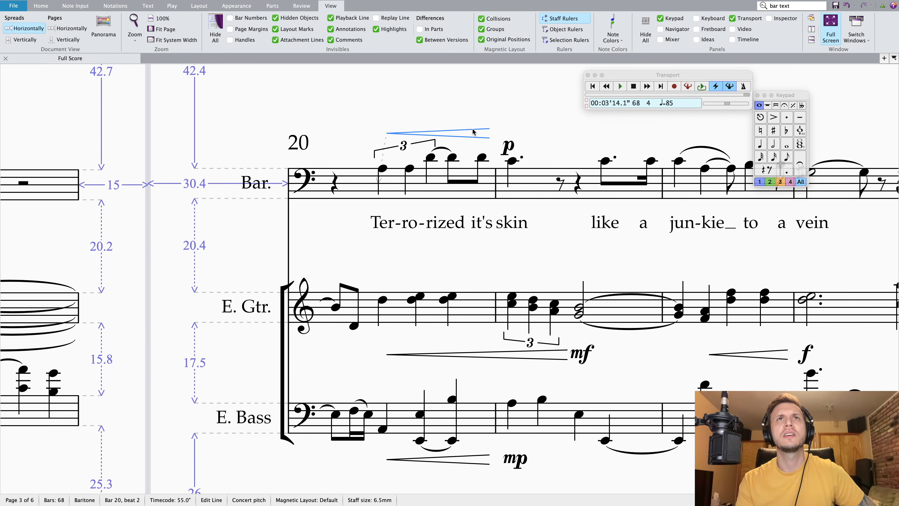
# Raise the p dynamic at bar 21 level with the baritone's crescendo hairpin, and nudge both slightly higher together
pyautogui.click(507, 145)
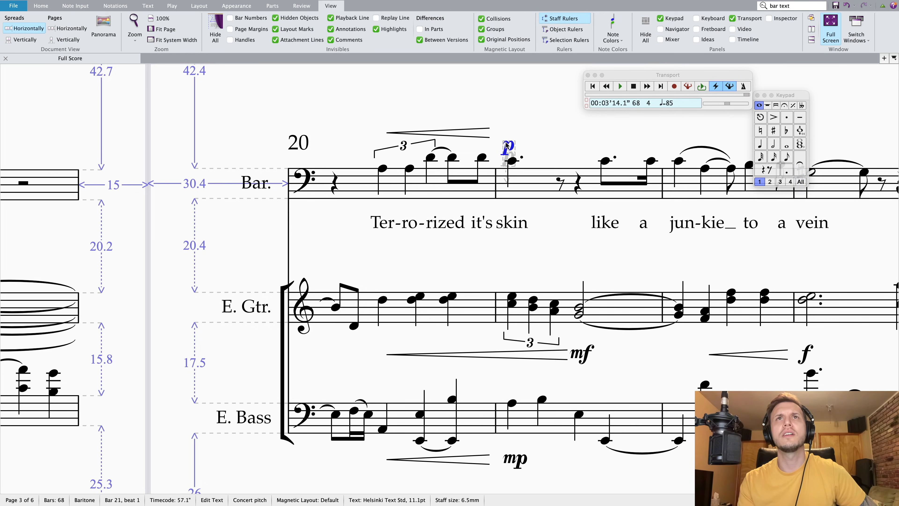
pyautogui.moveTo(506, 144); pyautogui.dragTo(508, 122)
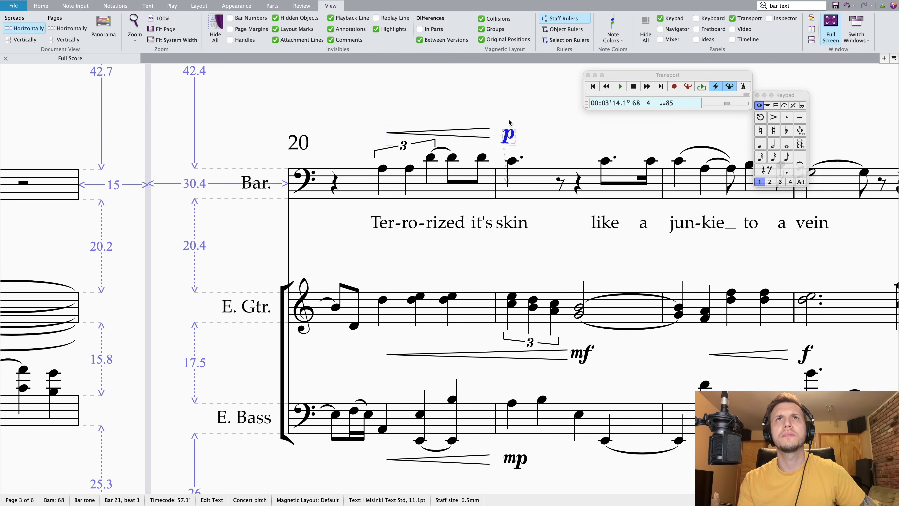
pyautogui.keyDown('shift'); pyautogui.click(469, 134); pyautogui.keyUp('shift')
pyautogui.click(475, 115)
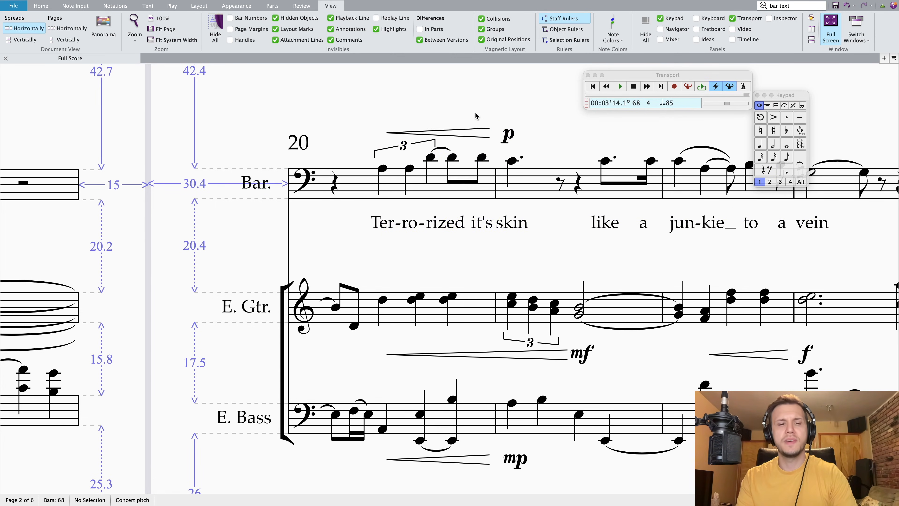
pyautogui.click(485, 133)
pyautogui.keyDown('super'); pyautogui.click(506, 134); pyautogui.keyUp('super')
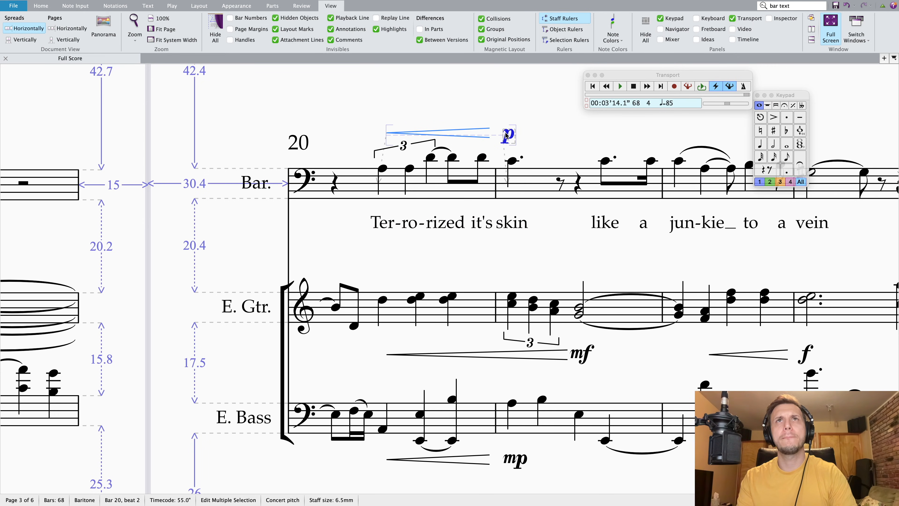
pyautogui.click(432, 98)
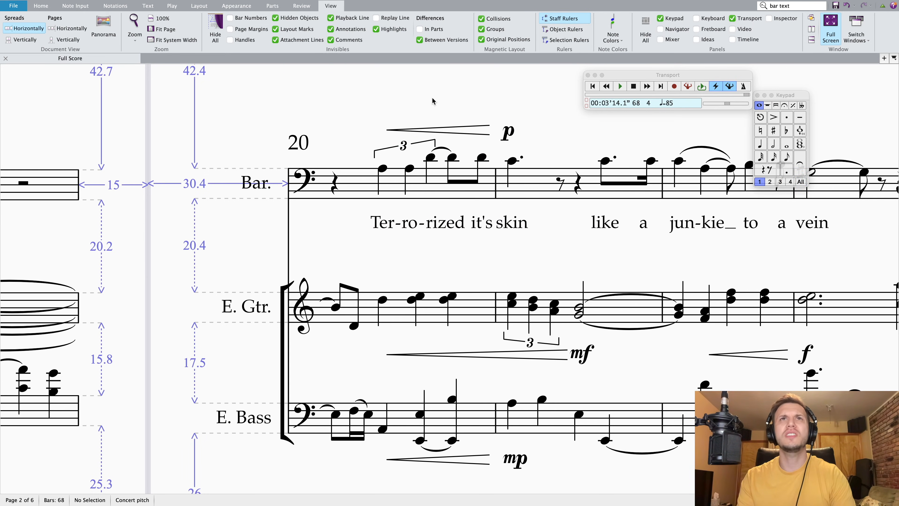
# Raise the bar 25 system on page 3 to line up with the bar 12 system on page 2
pyautogui.press('super+minus')
pyautogui.press('super+minus')
pyautogui.press('super+minus')
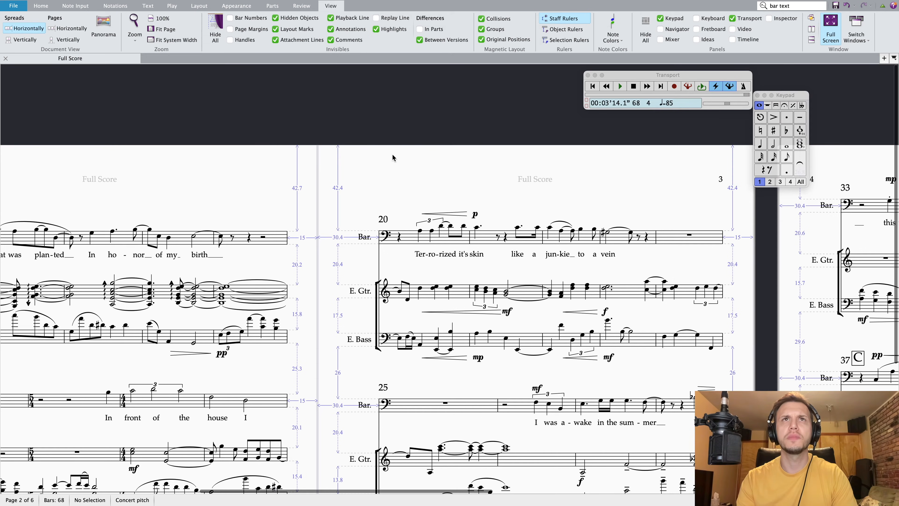
pyautogui.scroll(-5, 400, 145)
pyautogui.hscroll(2, 451, 228)
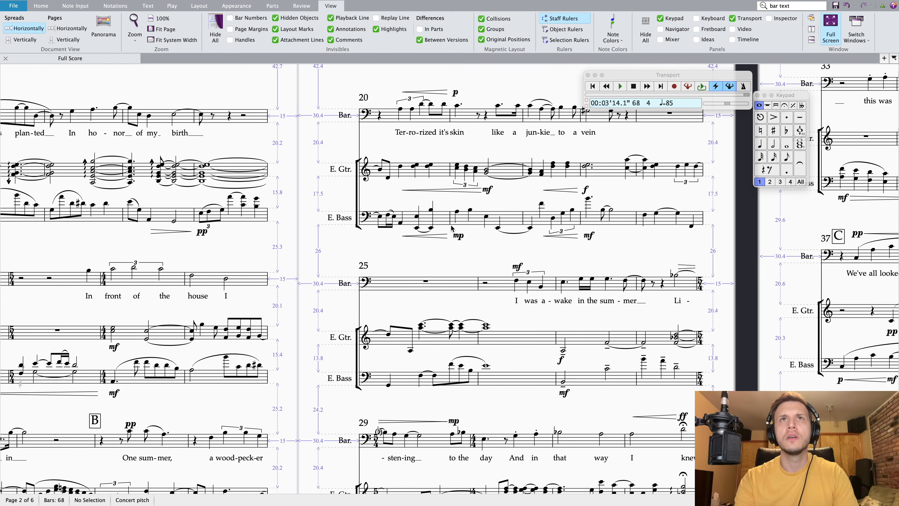
pyautogui.press('super+minus')
pyautogui.hscroll(5, 450, 230)
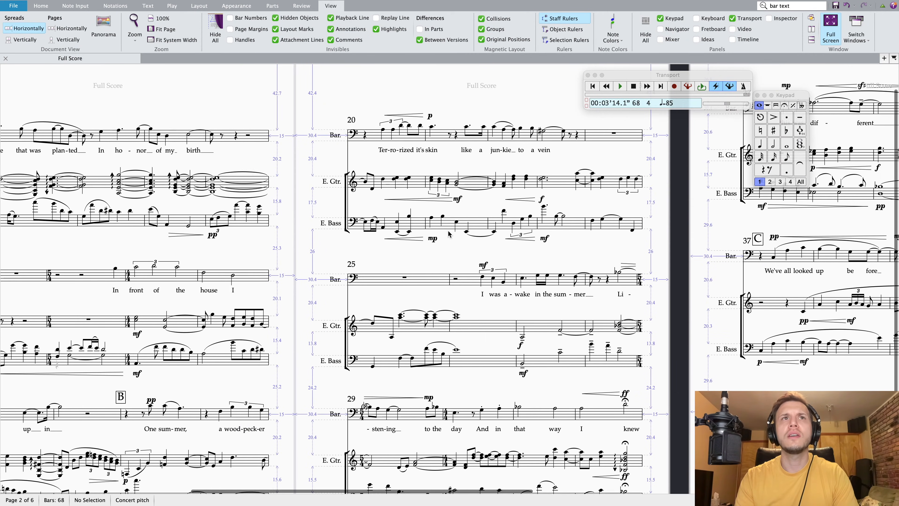
pyautogui.hscroll(-5, 425, 252)
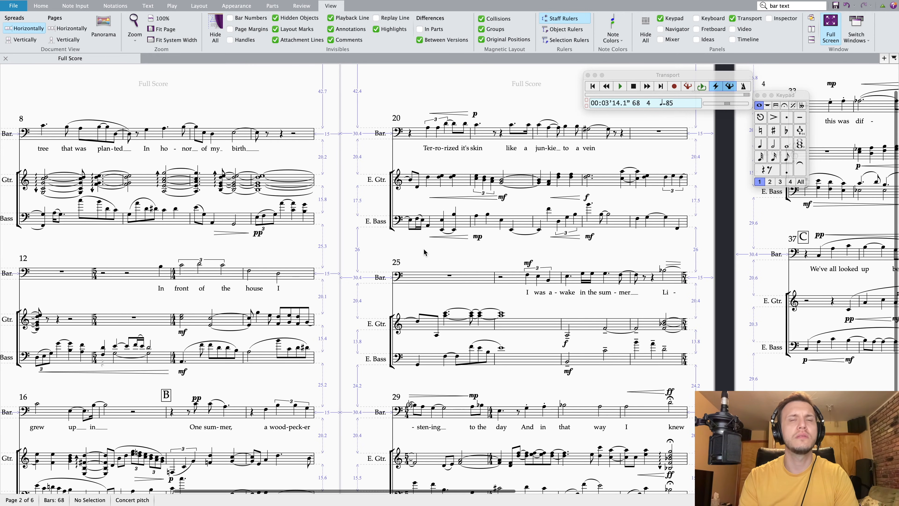
pyautogui.press('super+minus')
pyautogui.hscroll(-5, 257, 231)
pyautogui.hscroll(7, 257, 231)
pyautogui.hscroll(2, 374, 219)
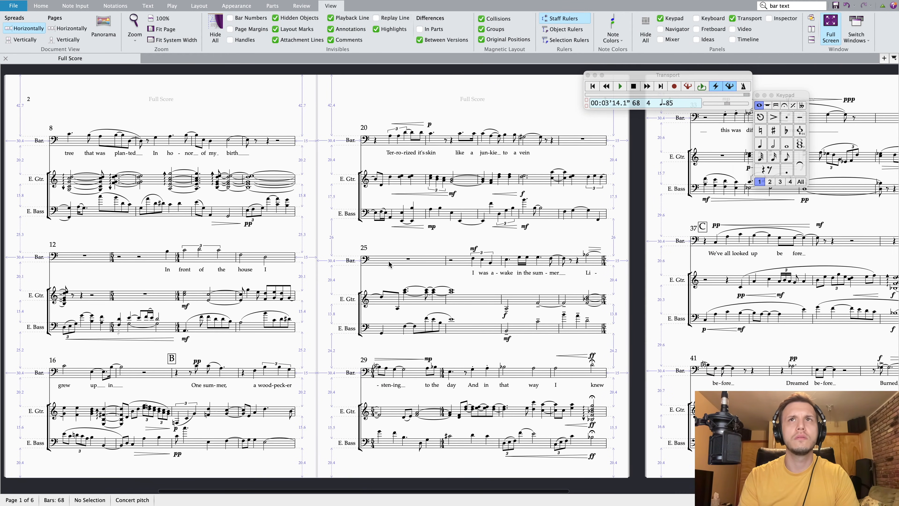
pyautogui.click(380, 263)
pyautogui.moveTo(379, 265); pyautogui.dragTo(382, 252)
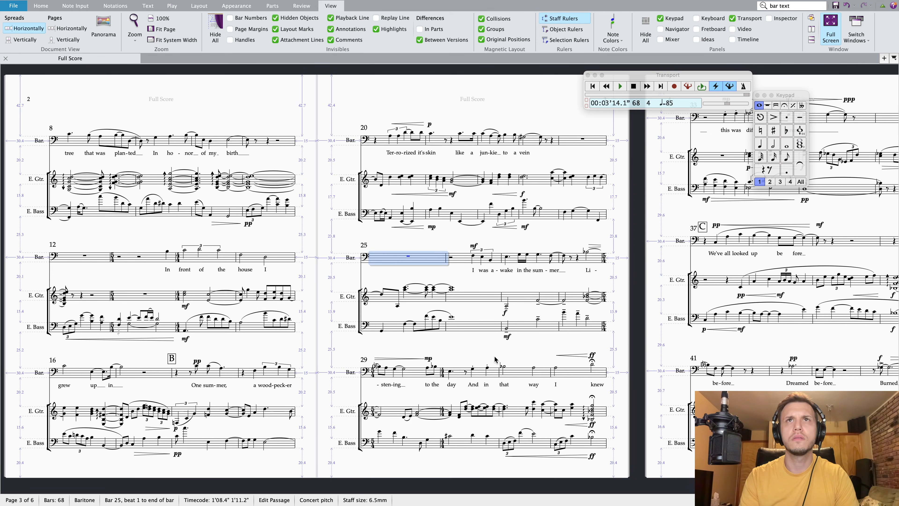
pyautogui.press('Escape')
# Check how the systems line up vertically across the facing pages from page 2 through page 6
pyautogui.hscroll(2, 495, 358)
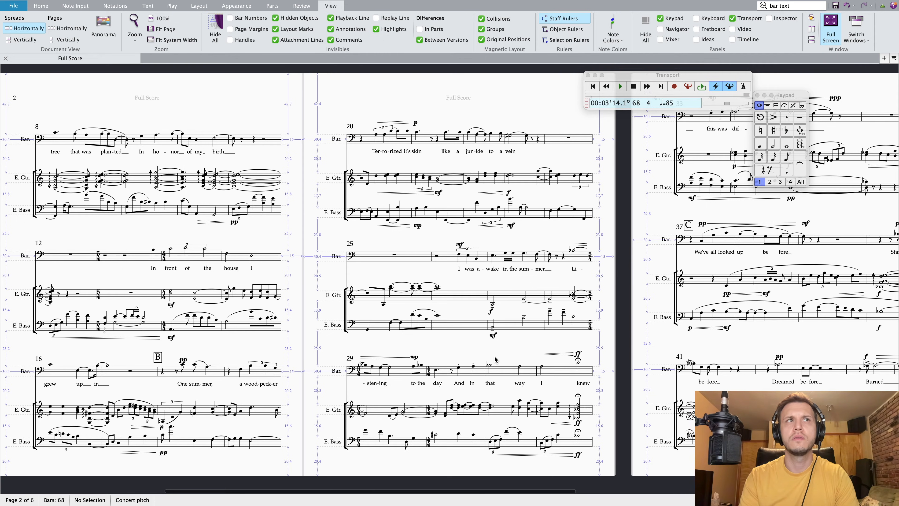
pyautogui.hscroll(12, 494, 358)
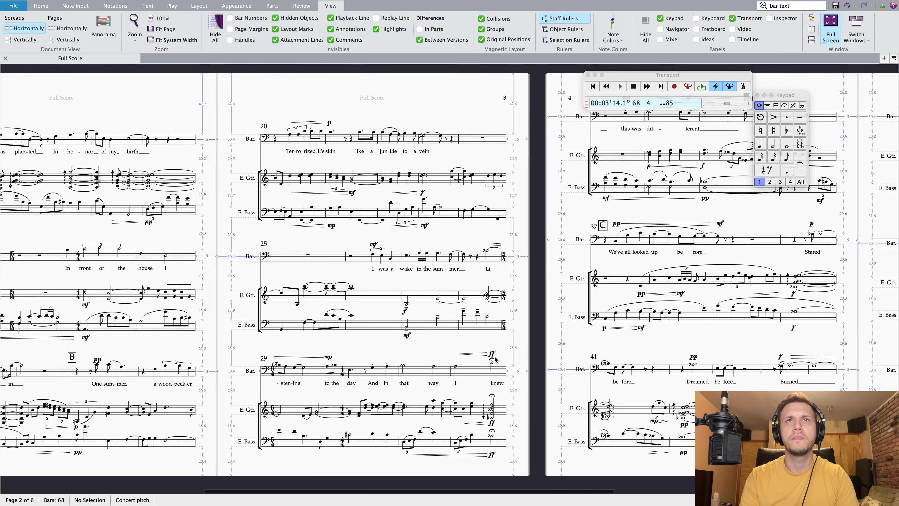
pyautogui.hscroll(20, 495, 359)
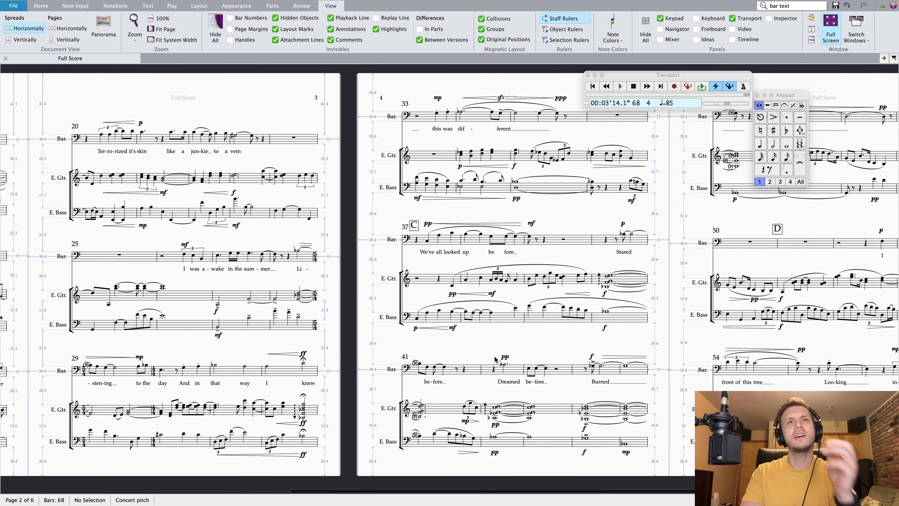
pyautogui.hscroll(2, 510, 350)
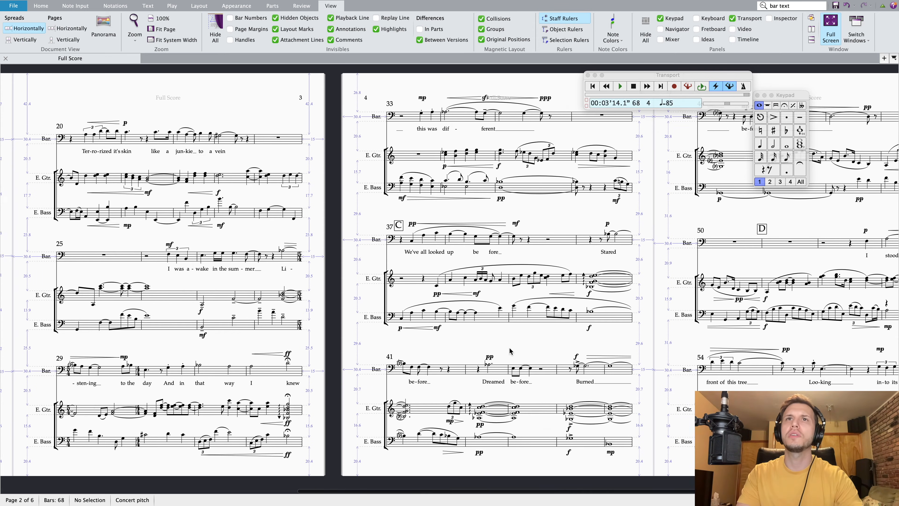
pyautogui.hscroll(8, 509, 350)
pyautogui.hscroll(20, 509, 350)
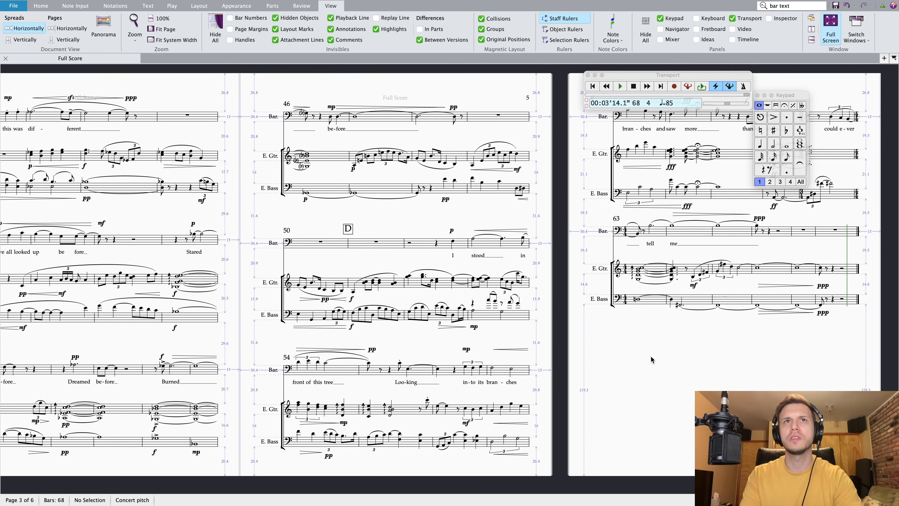
pyautogui.hscroll(-20, 651, 356)
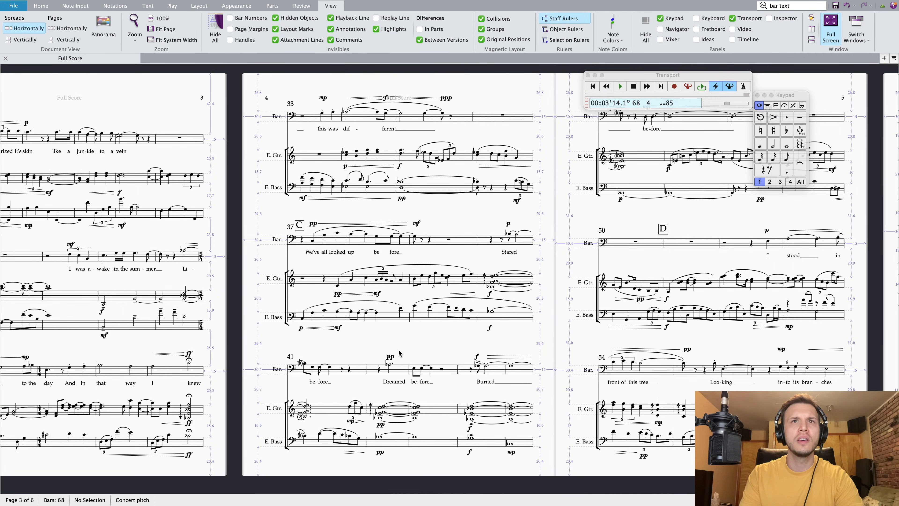
pyautogui.hscroll(-14, 325, 350)
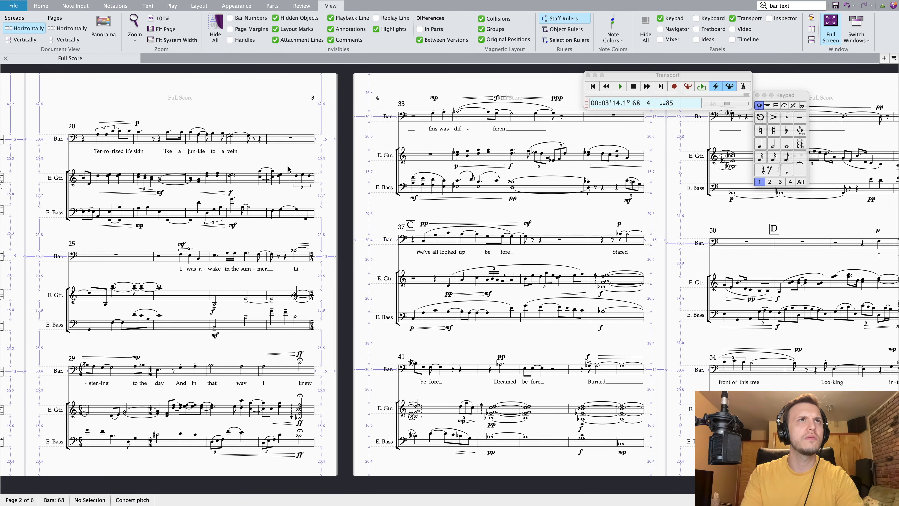
pyautogui.hscroll(-17, 270, 198)
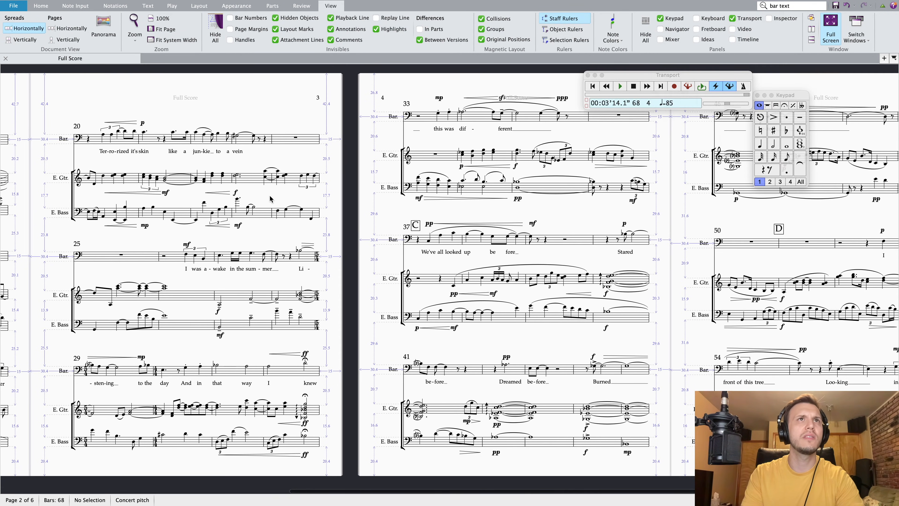
pyautogui.hscroll(-2, 278, 228)
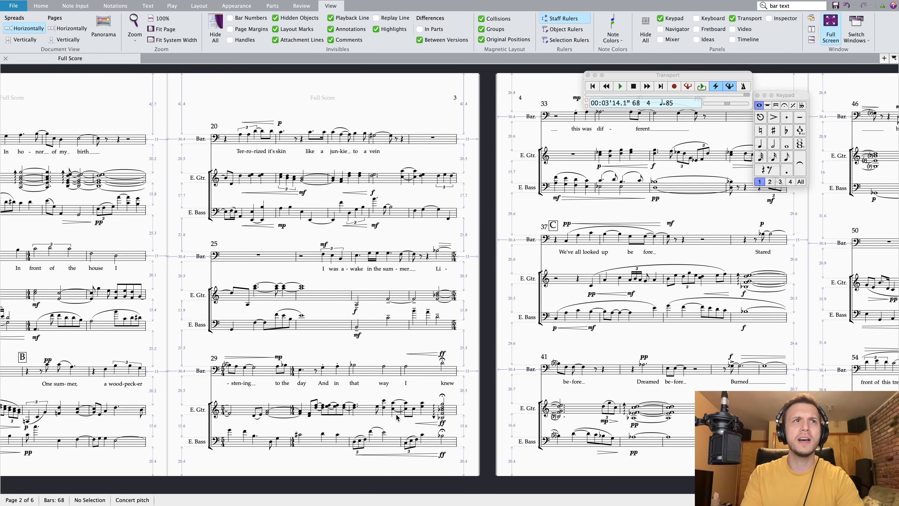
pyautogui.hscroll(-14, 397, 417)
pyautogui.hscroll(20, 397, 417)
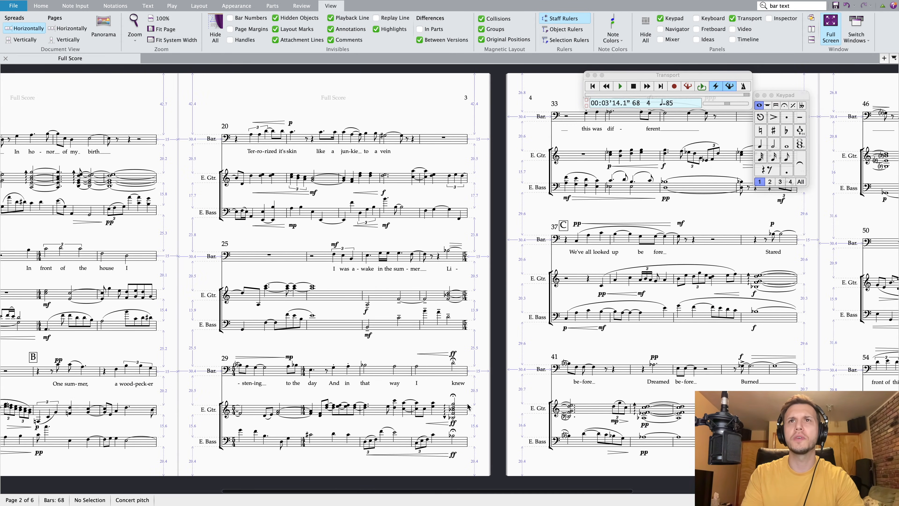
pyautogui.hscroll(20, 471, 406)
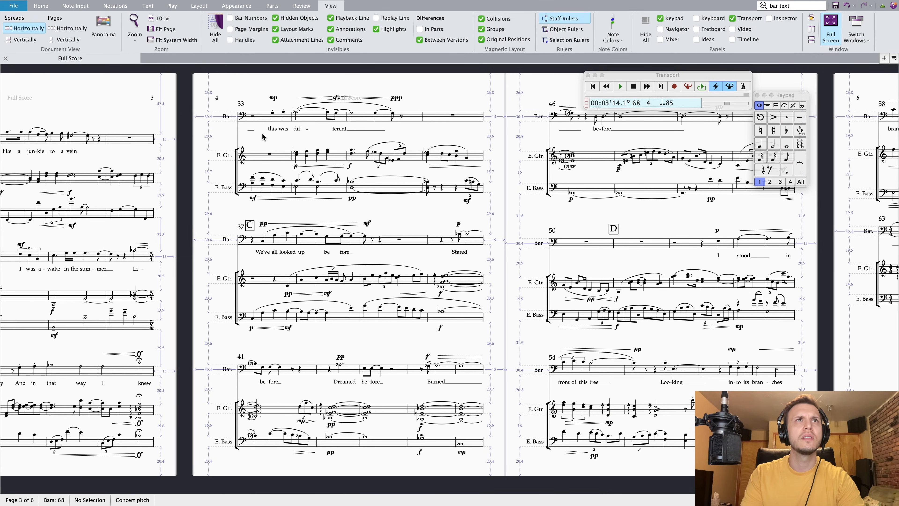
# Lower the bar 33 and bar 37 systems on page 4 to line up with the bar 20 and bar 25 systems on page 3
pyautogui.hscroll(-3, 286, 161)
pyautogui.click(299, 117)
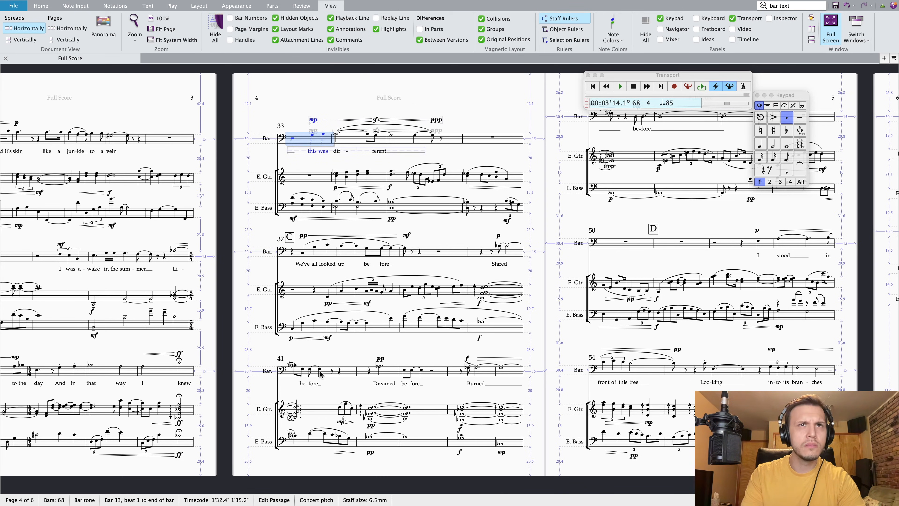
pyautogui.click(351, 375)
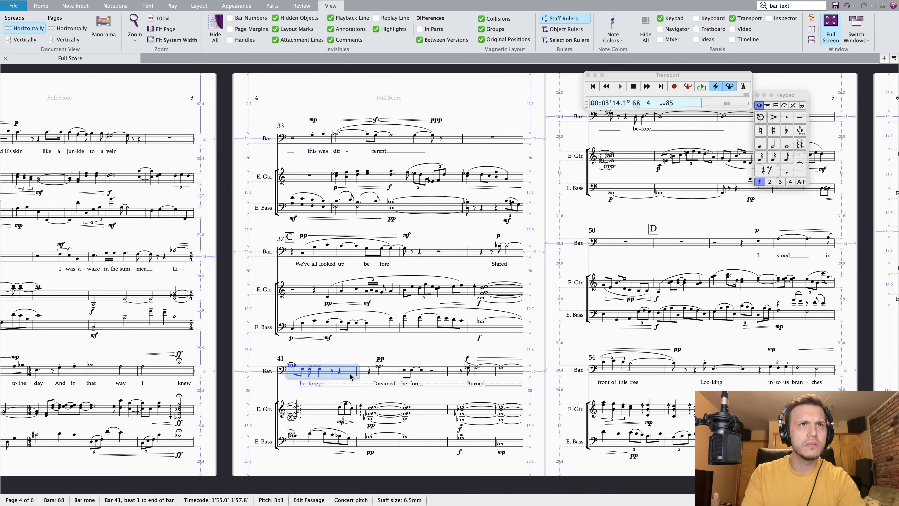
pyautogui.click(466, 252)
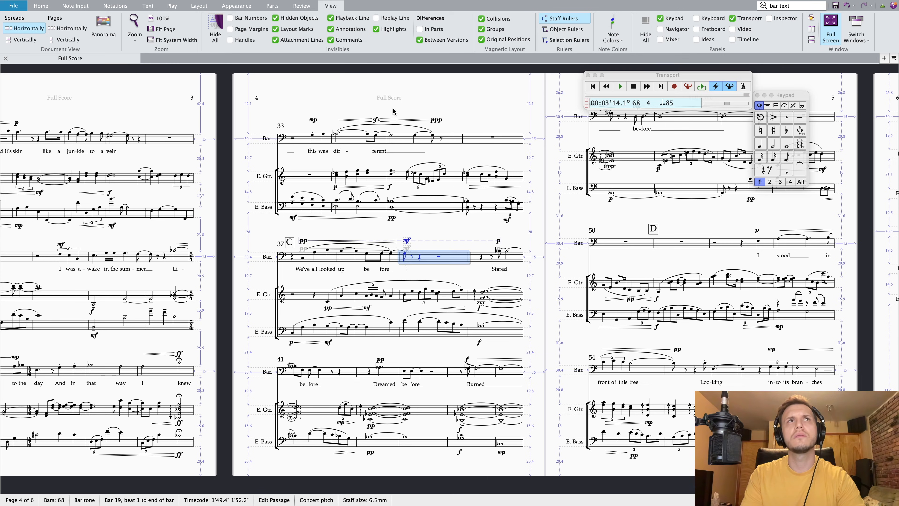
# Try to lower the bar 50 system on page 5 level with the bar 37 system on page 4, and undo the move
pyautogui.hscroll(5, 457, 219)
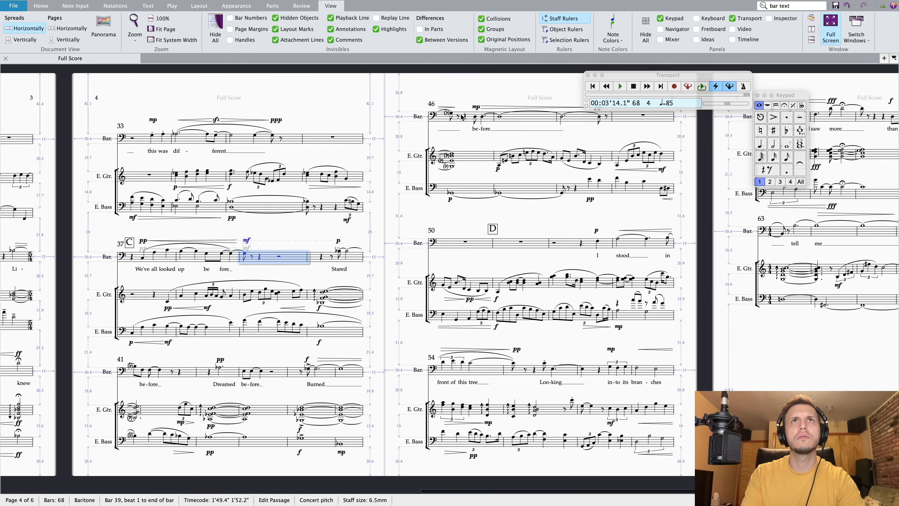
pyautogui.click(439, 119)
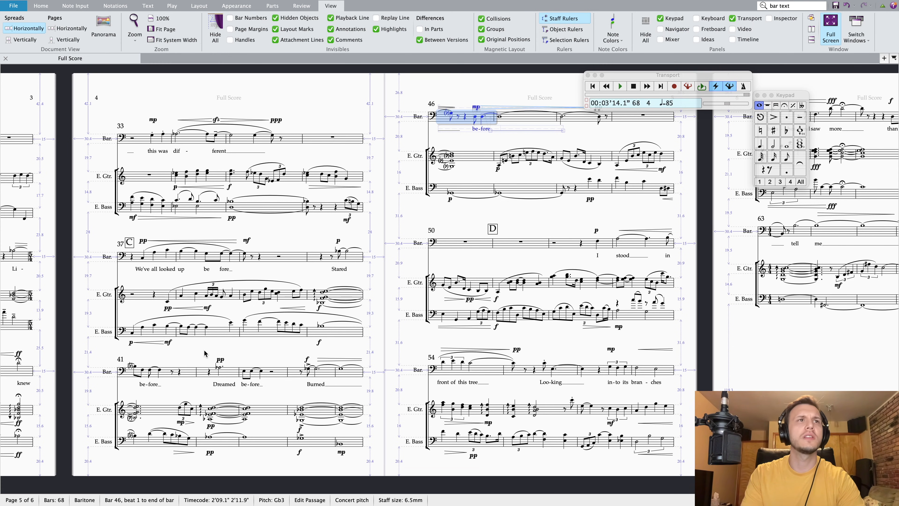
pyautogui.hscroll(-2, 203, 349)
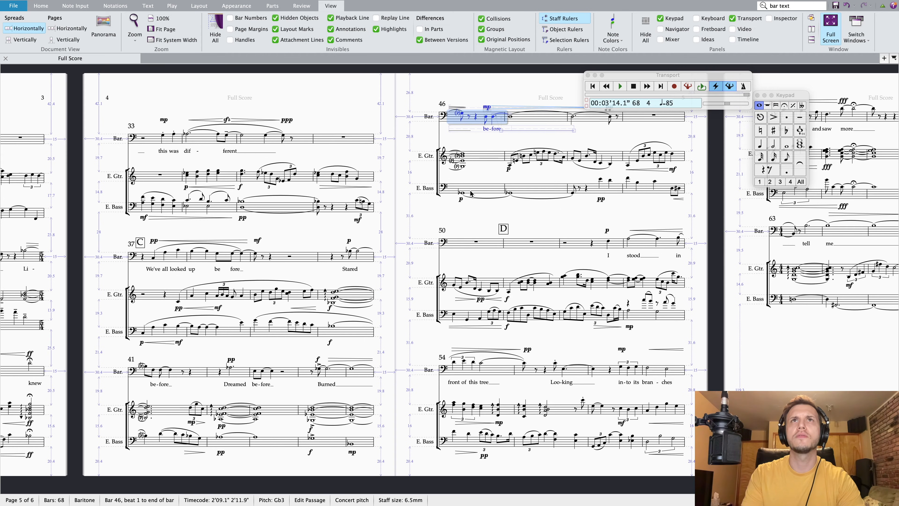
pyautogui.click(502, 213)
pyautogui.hscroll(5, 541, 213)
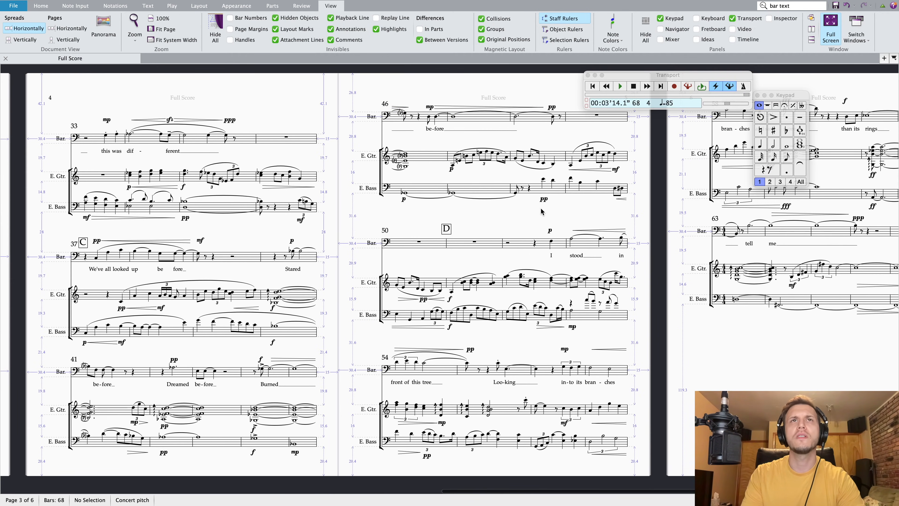
pyautogui.hscroll(1, 541, 212)
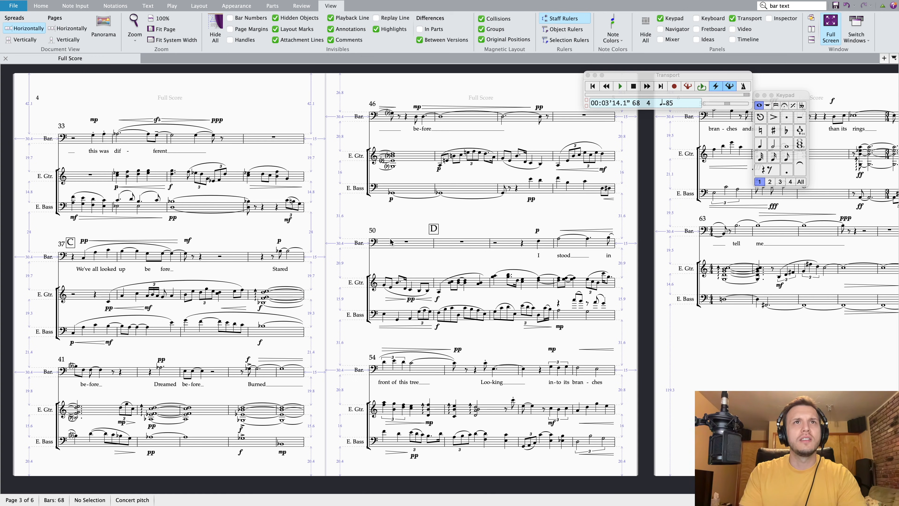
pyautogui.click(387, 248)
pyautogui.moveTo(385, 245); pyautogui.dragTo(385, 272)
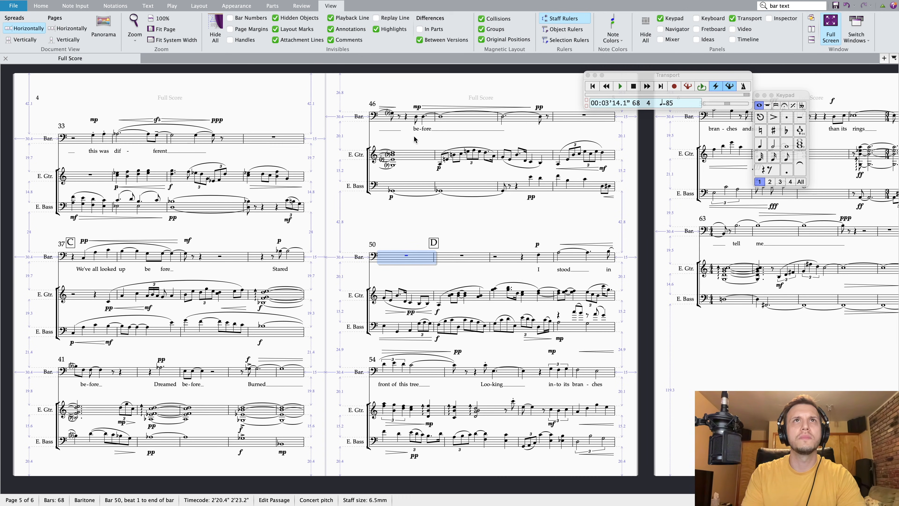
pyautogui.press('super+z')
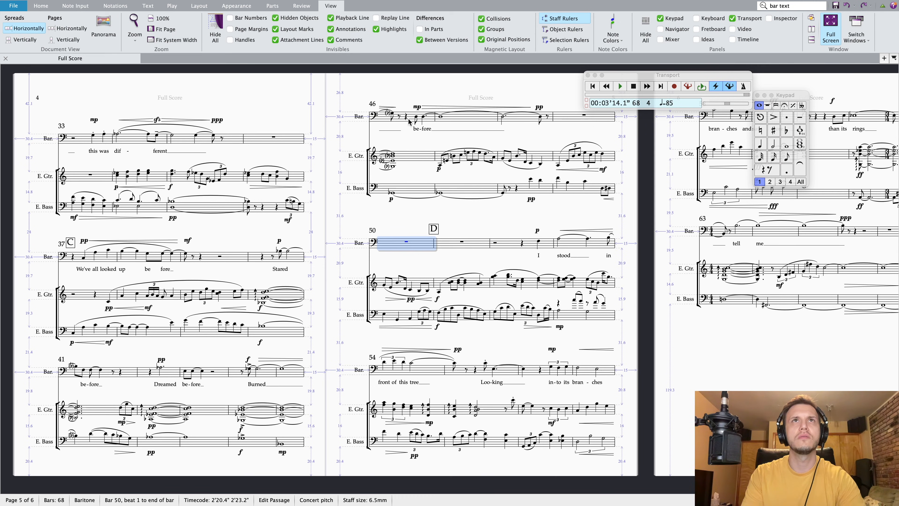
# Lower the bar 46 system on page 5 to line up with the bar 33 system on page 4
pyautogui.click(387, 124)
pyautogui.moveTo(387, 123); pyautogui.dragTo(385, 144)
pyautogui.press('Escape')
# Lower the bar 58 system on page 6 to line up with the bar 46 system at the top of page 5
pyautogui.hscroll(1, 564, 349)
pyautogui.hscroll(2, 591, 306)
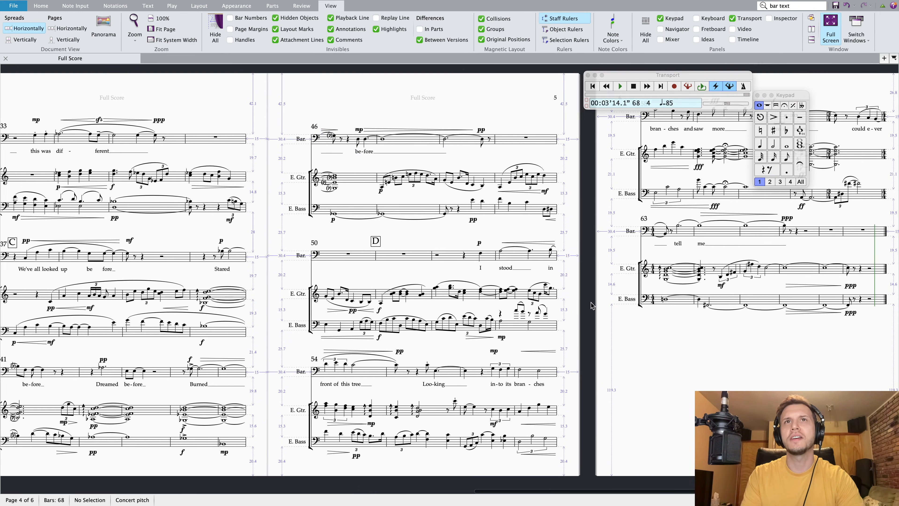
pyautogui.hscroll(1, 591, 305)
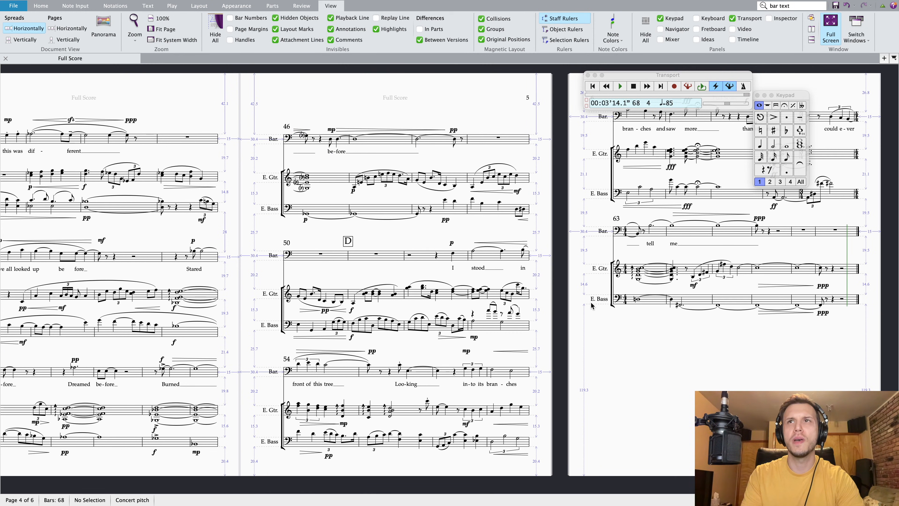
pyautogui.click(635, 119)
pyautogui.scroll(1, 636, 131)
pyautogui.scroll(-1, 636, 144)
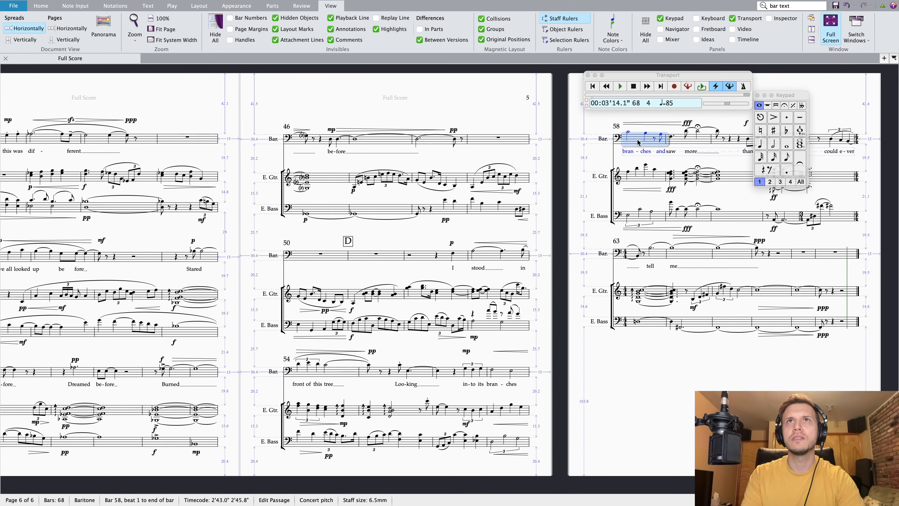
# Try to move the bar 63 system down to the foot of page 6, and nudge the bar 58 system slightly lower
pyautogui.click(681, 254)
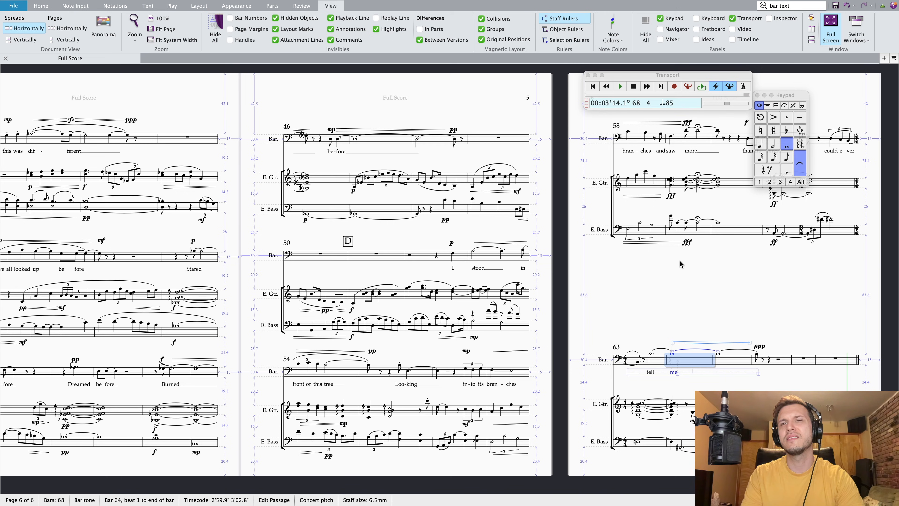
pyautogui.click(674, 274)
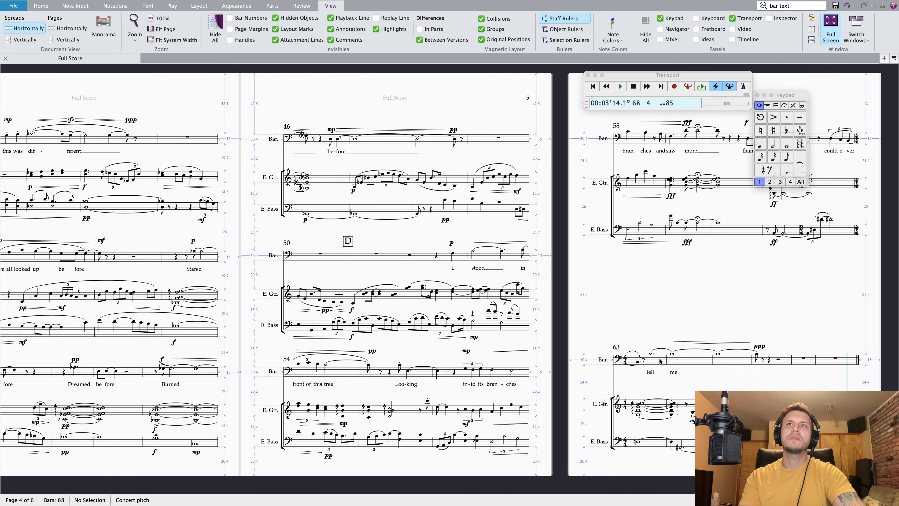
pyautogui.click(684, 144)
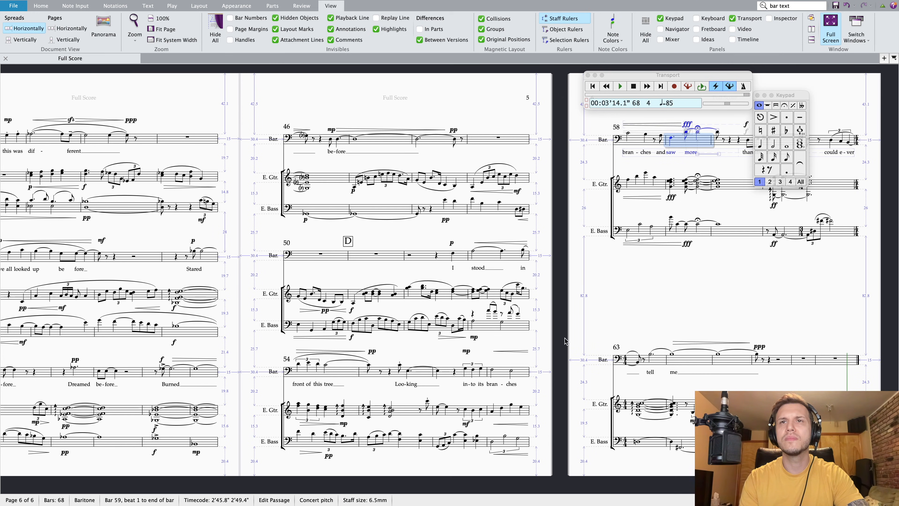
# Raise the bar 63 system on page 6 back up to sit close beneath the bar 58 system
pyautogui.click(785, 360)
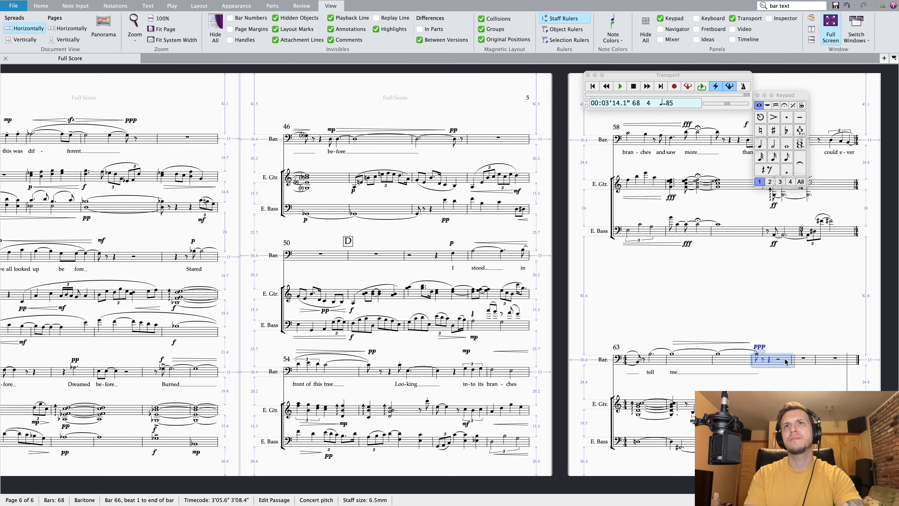
pyautogui.press('Escape')
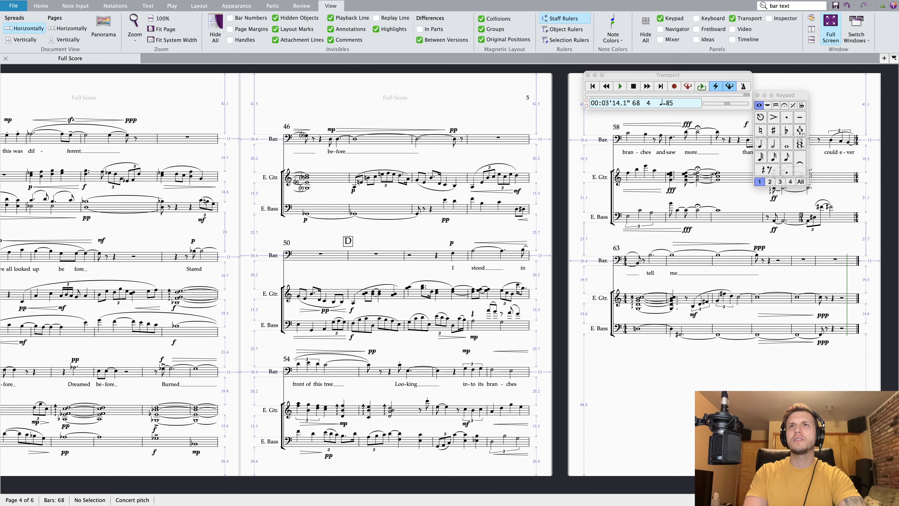
pyautogui.scroll(1, 449, 279)
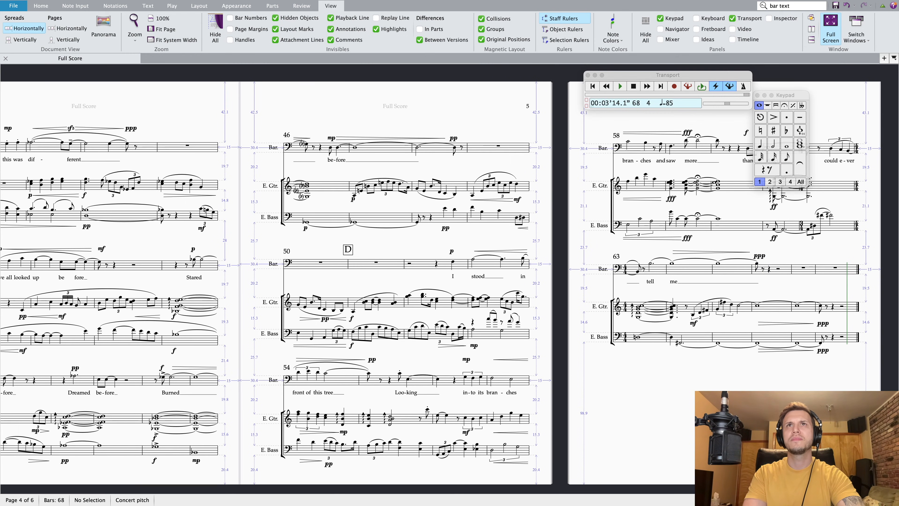
# Nudge the bar 58 system on page 6 slightly higher, and raise its electric bass staff closer to the guitar staff
pyautogui.click(680, 150)
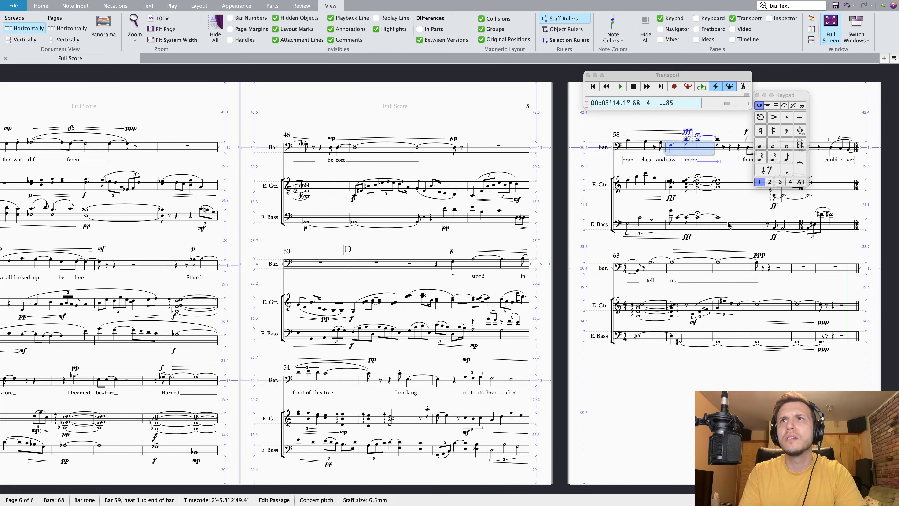
pyautogui.click(671, 210)
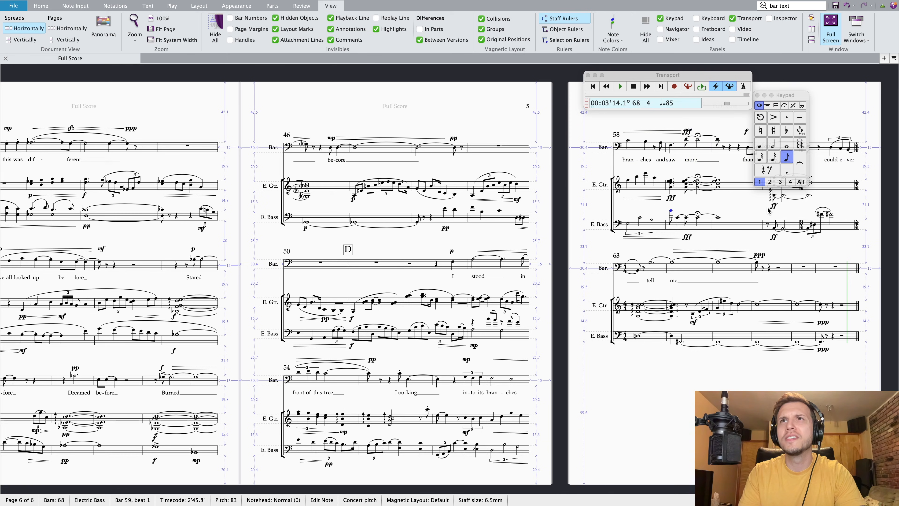
pyautogui.click(745, 227)
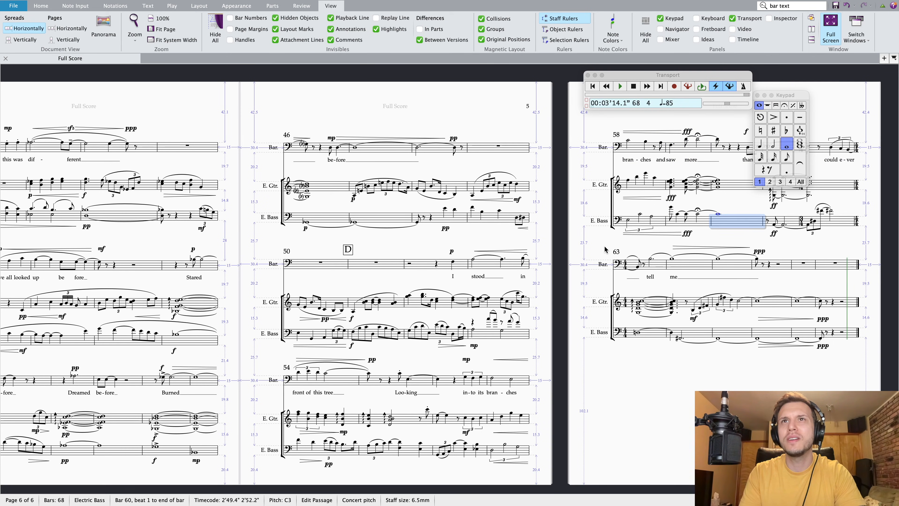
pyautogui.press('Escape')
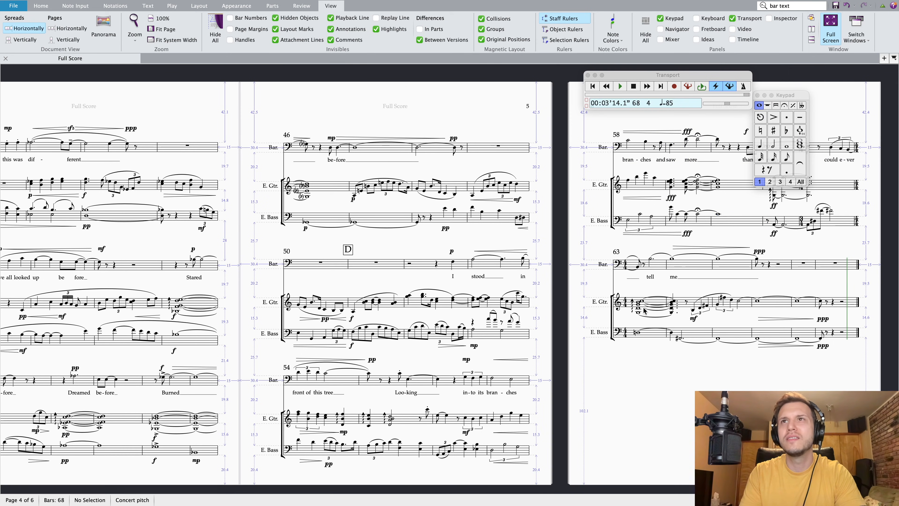
# Nudge the bar 63 and bar 50 systems slightly lower, and raise the electric guitar and bass staves in the bar 50 system
pyautogui.click(658, 267)
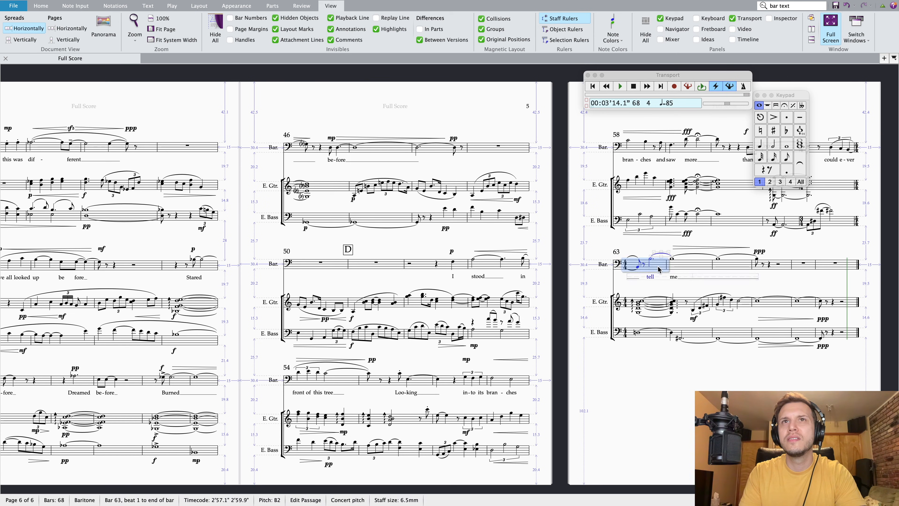
pyautogui.click(333, 300)
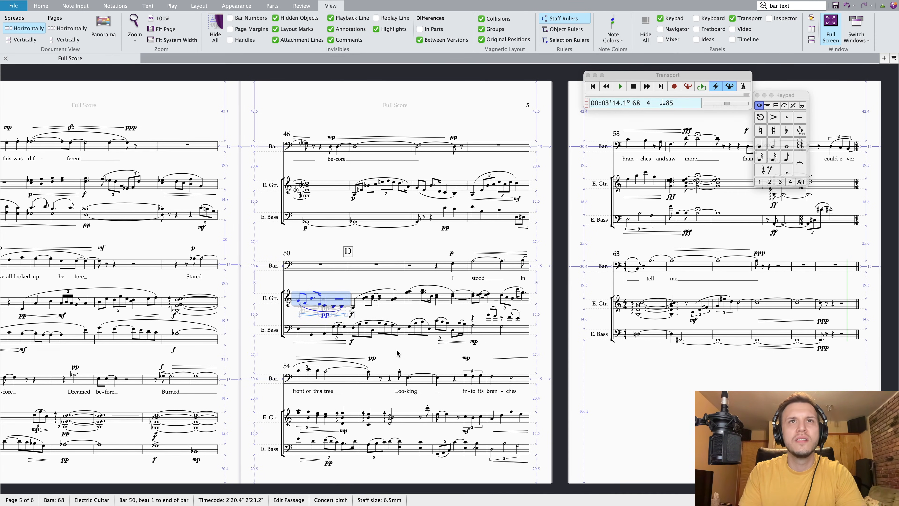
pyautogui.press('Escape')
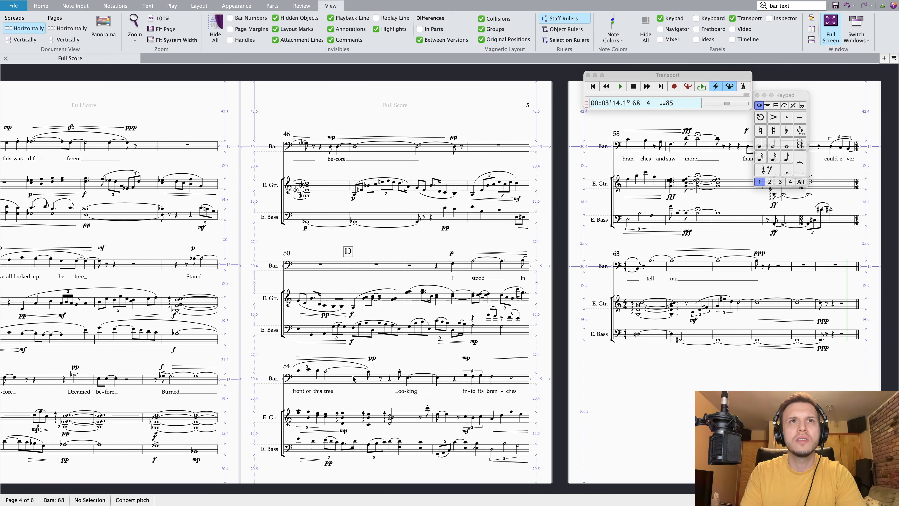
# Try a system break after bar 52 on page 5, and remove it
pyautogui.click(468, 266)
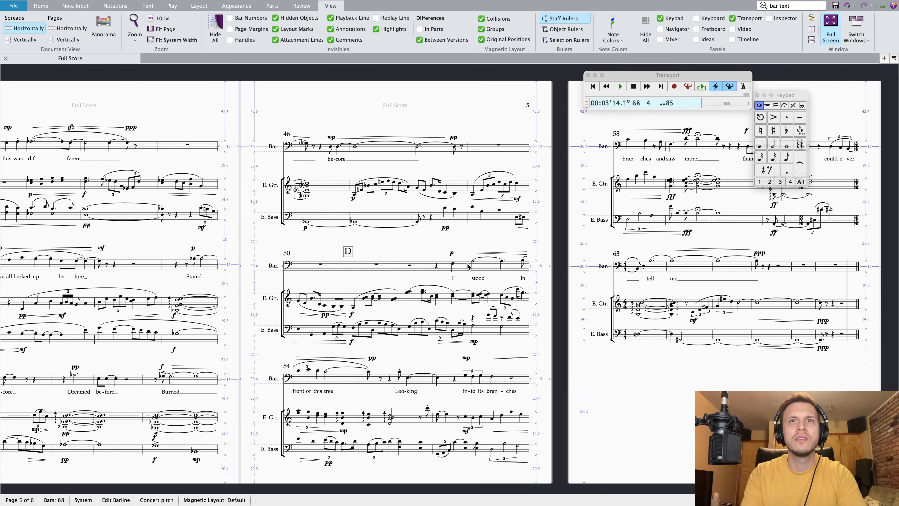
pyautogui.press('Return')
pyautogui.hscroll(5, 641, 298)
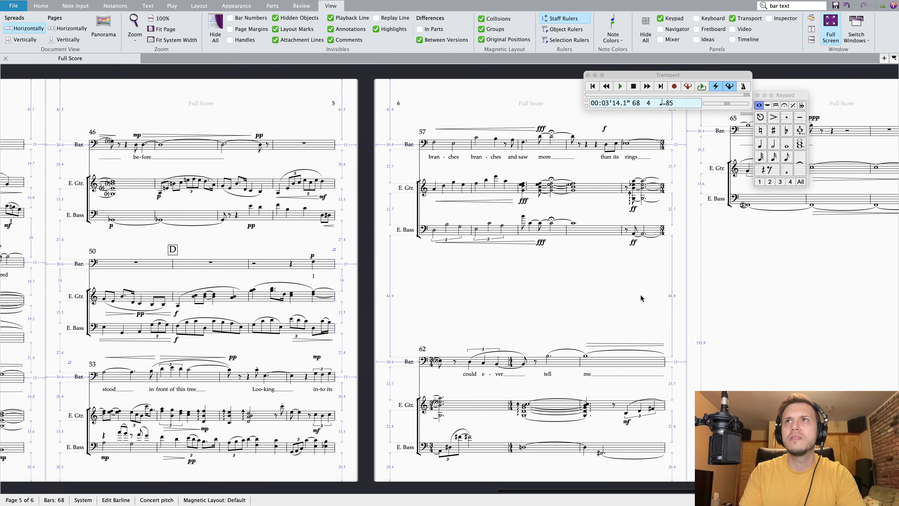
pyautogui.hscroll(-4, 641, 298)
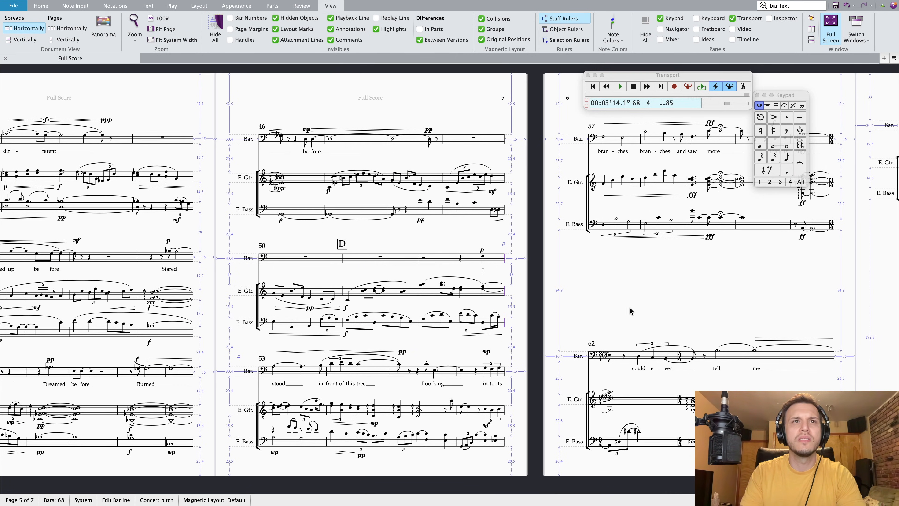
pyautogui.hscroll(1, 633, 309)
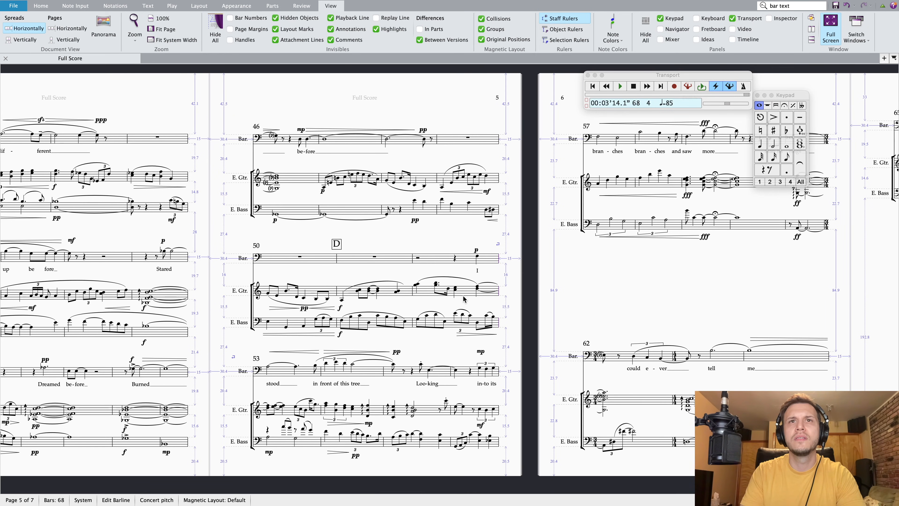
pyautogui.hscroll(1, 464, 299)
pyautogui.press('Delete')
pyautogui.hscroll(-2, 609, 409)
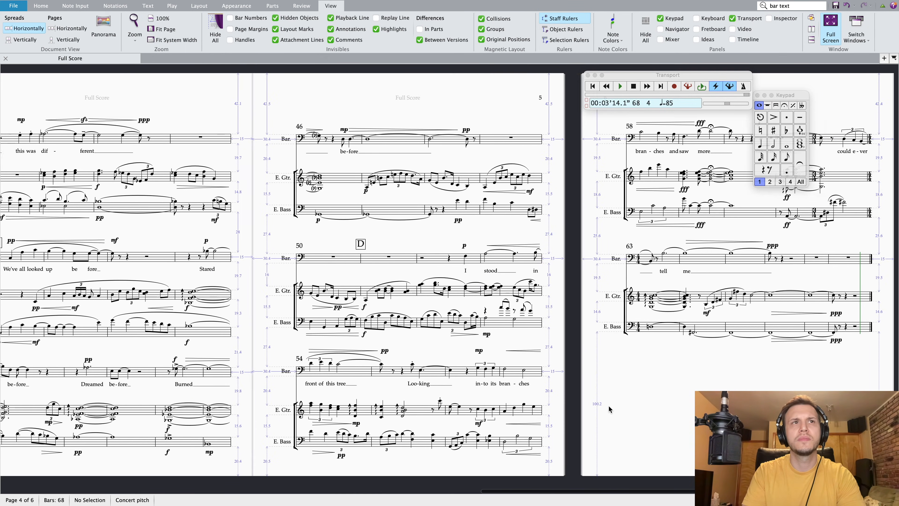
# Lower the electric bass staff slightly in the first system on page 1
pyautogui.hscroll(-15, 609, 409)
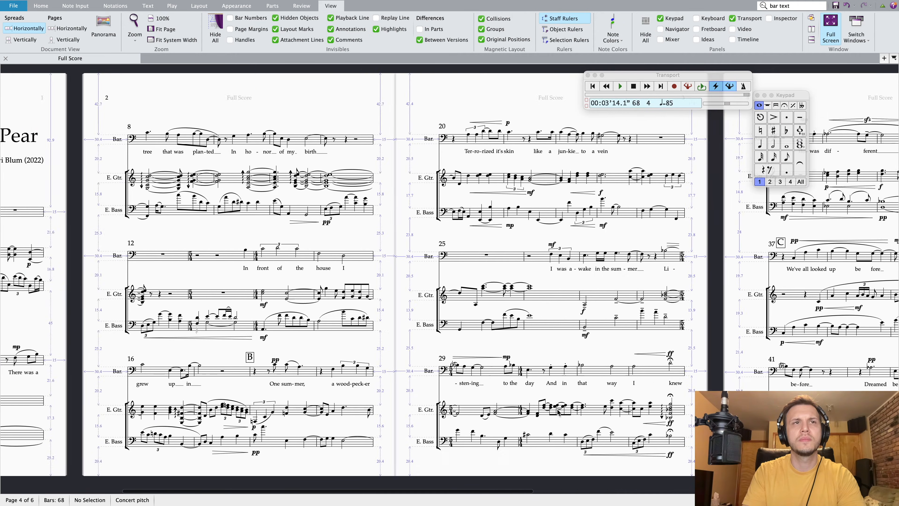
pyautogui.hscroll(-5, 558, 411)
pyautogui.hscroll(-8, 558, 411)
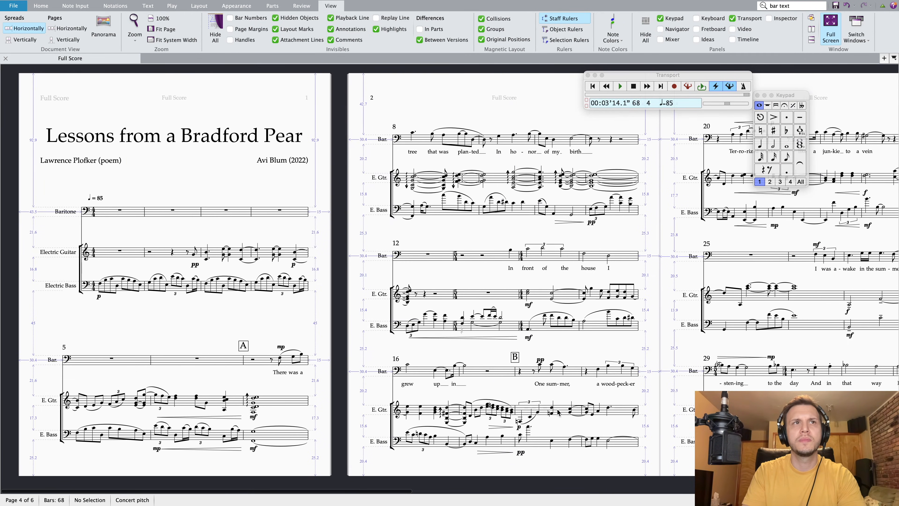
pyautogui.click(99, 365)
pyautogui.press('Escape')
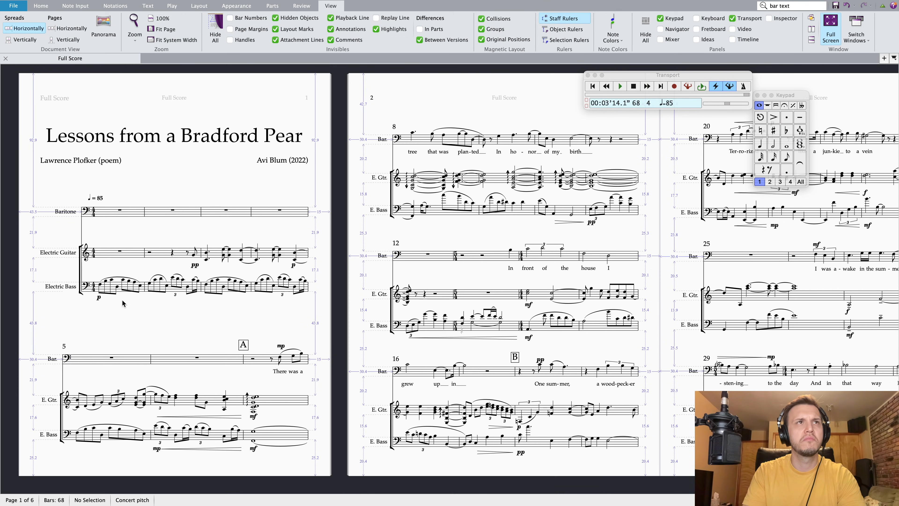
pyautogui.click(172, 292)
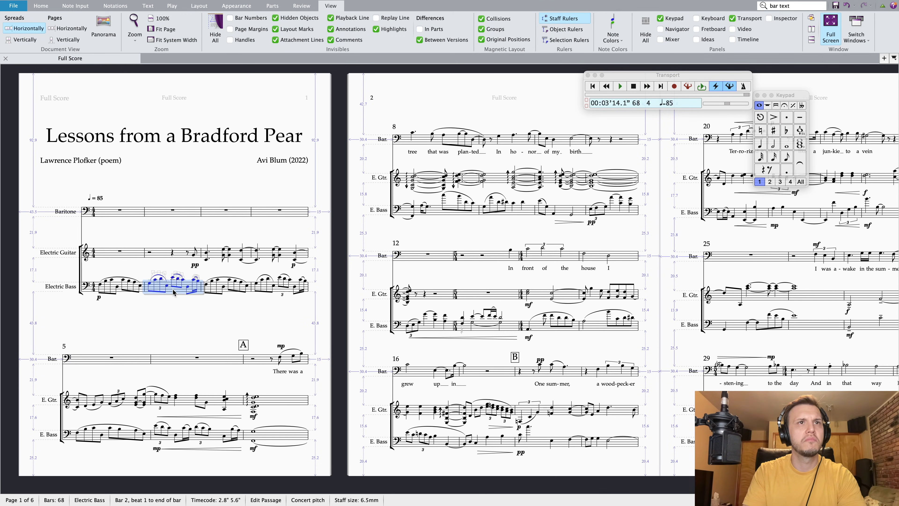
pyautogui.click(165, 326)
pyautogui.click(260, 290)
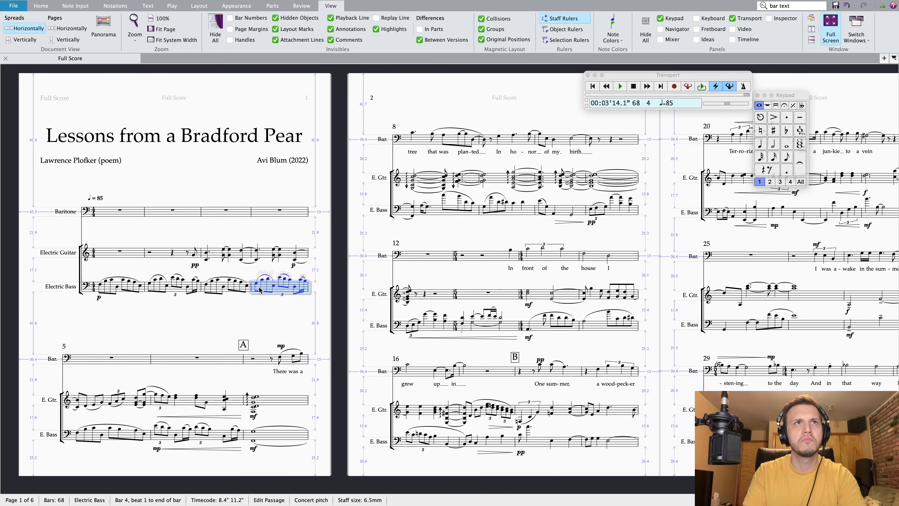
pyautogui.moveTo(259, 290); pyautogui.dragTo(260, 292)
pyautogui.click(180, 324)
# Add page breaks after the last bars of pages 1, 2 and 3
pyautogui.click(307, 435)
pyautogui.press('super+Return')
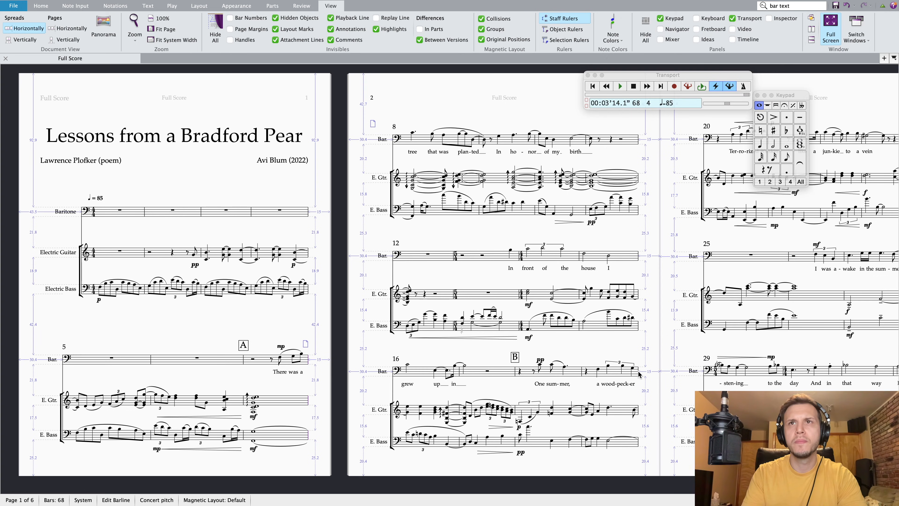
pyautogui.click(639, 414)
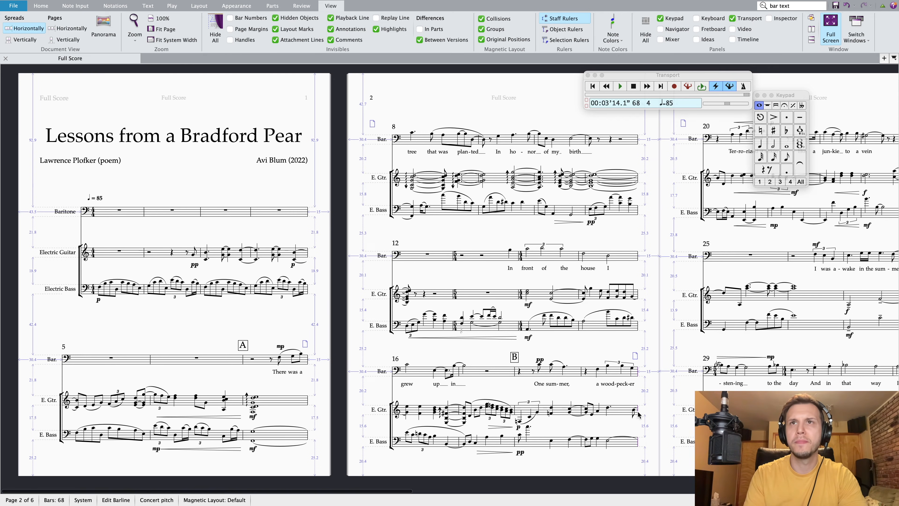
pyautogui.hscroll(10, 581, 377)
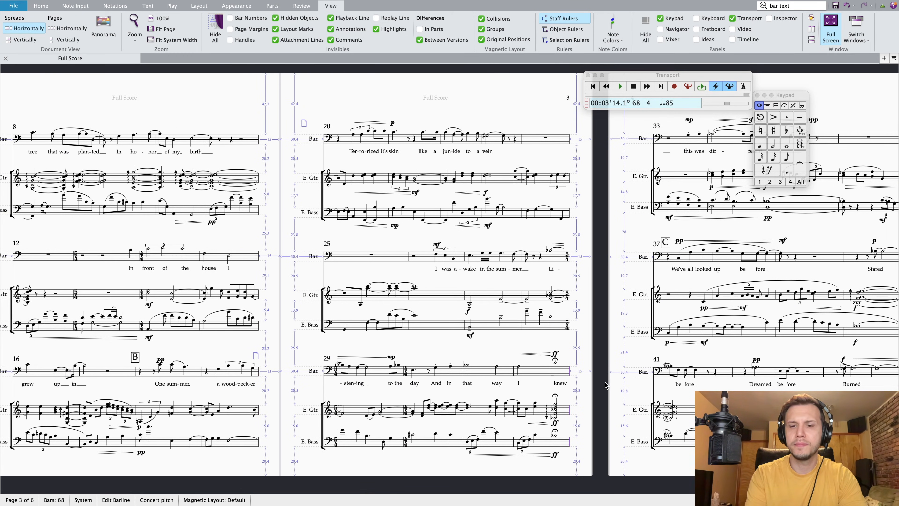
pyautogui.hscroll(4, 605, 383)
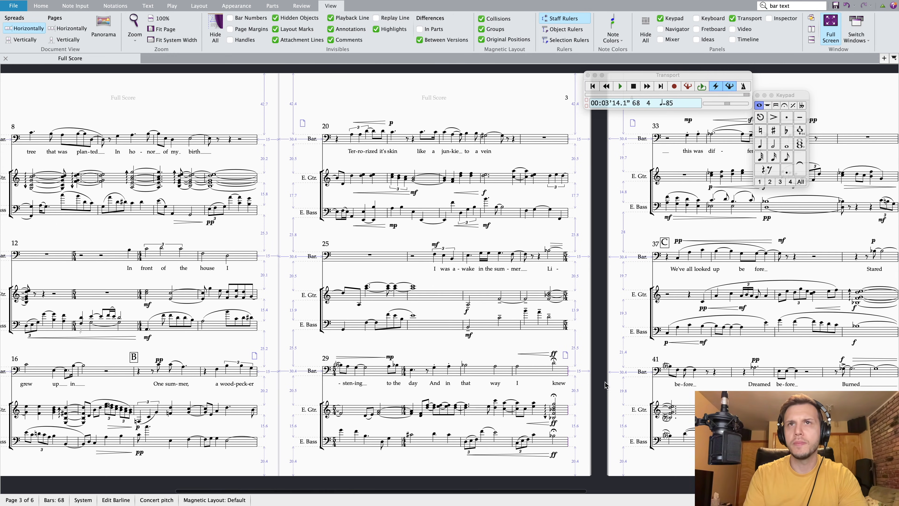
pyautogui.hscroll(7, 605, 384)
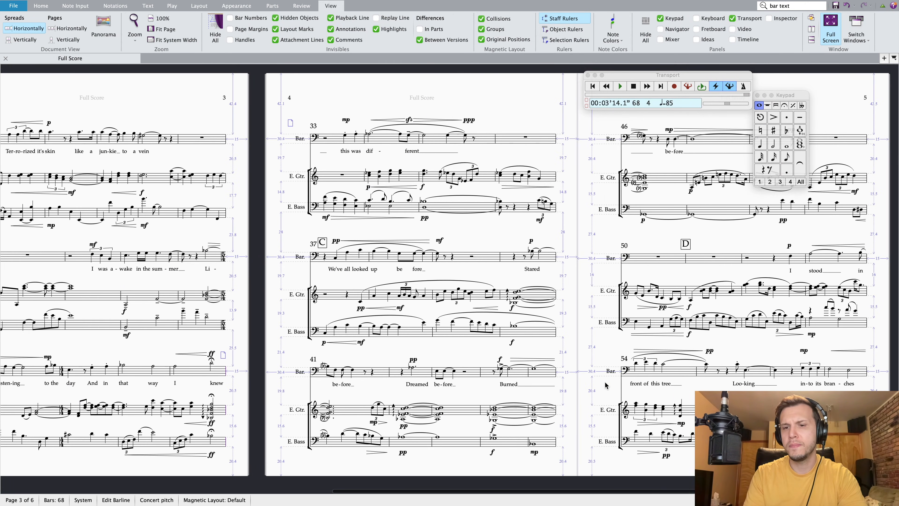
pyautogui.hscroll(1, 605, 384)
pyautogui.click(537, 376)
pyautogui.click(538, 376)
pyautogui.click(537, 375)
pyautogui.click(537, 374)
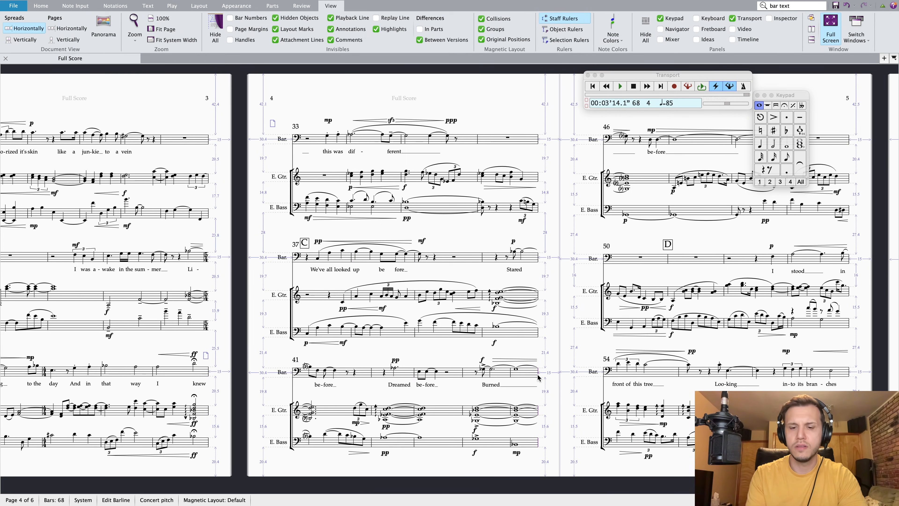
pyautogui.press('Delete')
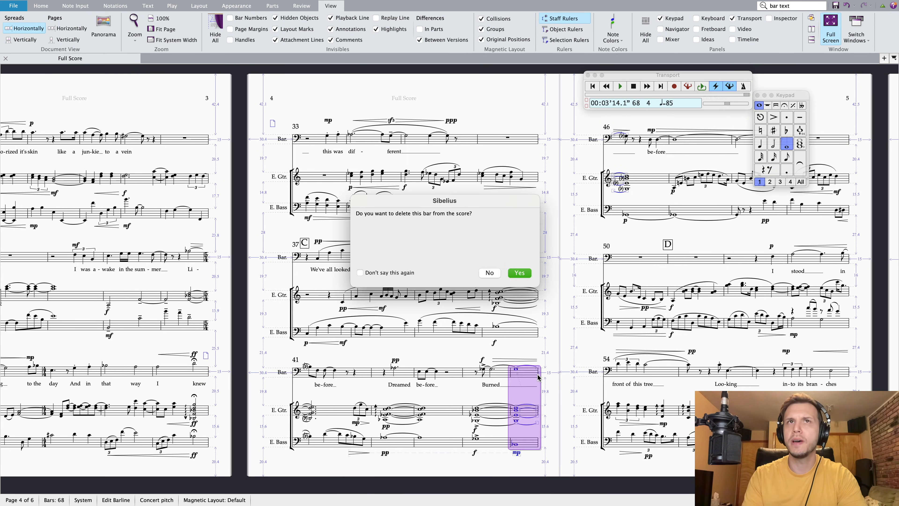
pyautogui.click(495, 273)
pyautogui.press('Escape')
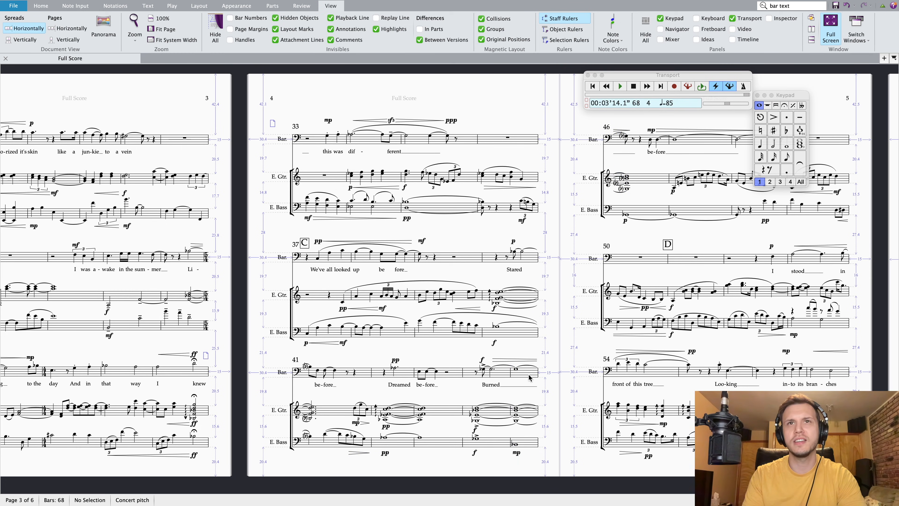
# Add page breaks after the last bars of pages 4 and 5
pyautogui.click(537, 375)
pyautogui.press('super+Return')
pyautogui.hscroll(5, 538, 375)
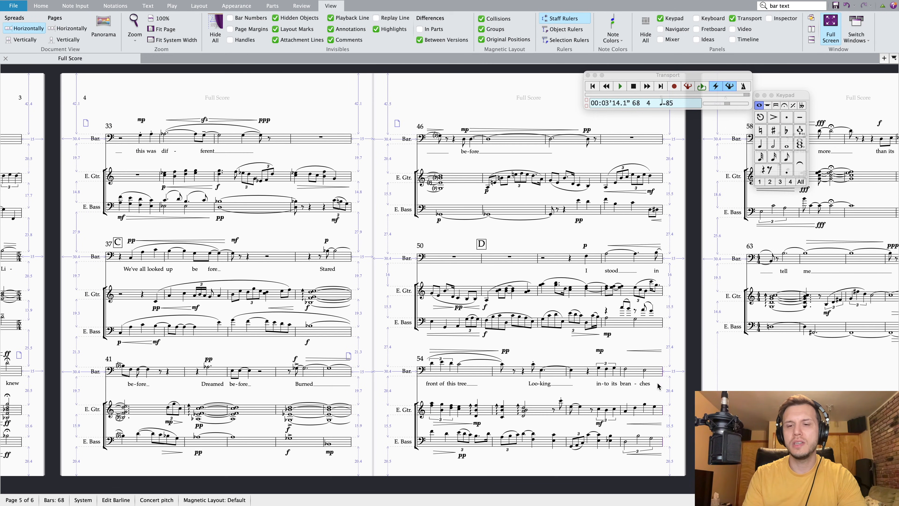
pyautogui.hscroll(5, 656, 383)
pyautogui.press('Escape')
pyautogui.moveTo(657, 383); pyautogui.dragTo(657, 390)
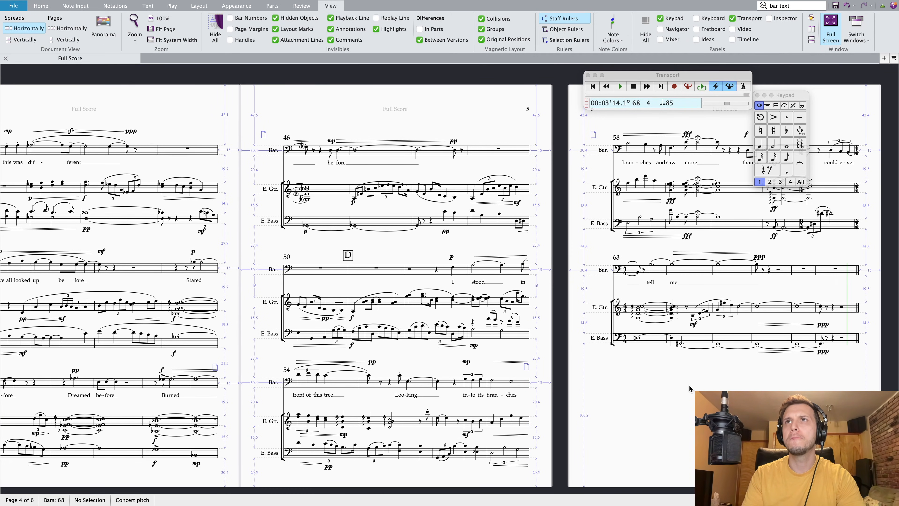
# Hide the staff rulers and check the layout of the score without them
pyautogui.click(556, 23)
pyautogui.hscroll(-5, 464, 258)
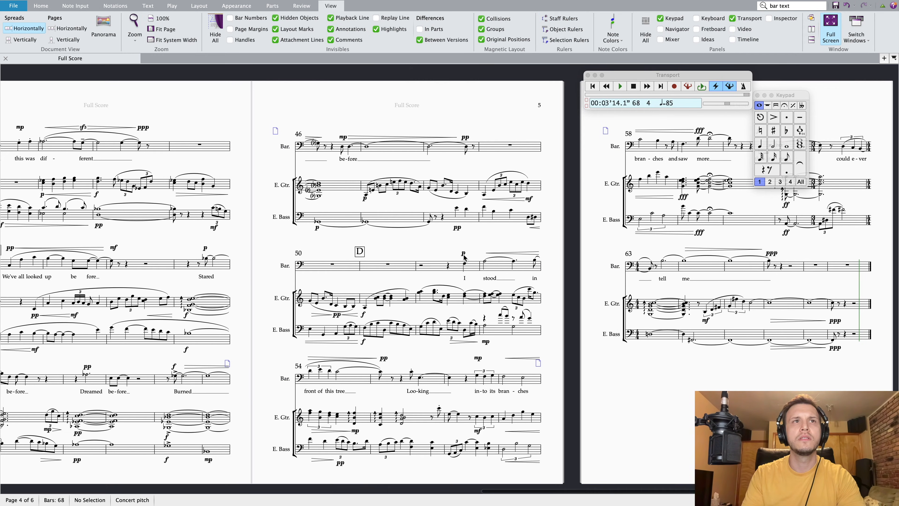
pyautogui.hscroll(-5, 406, 345)
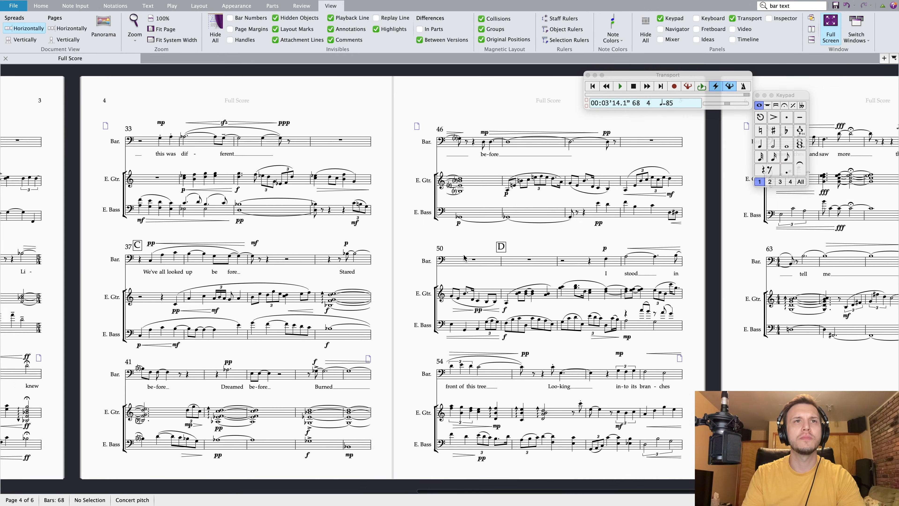
pyautogui.hscroll(-5, 602, 222)
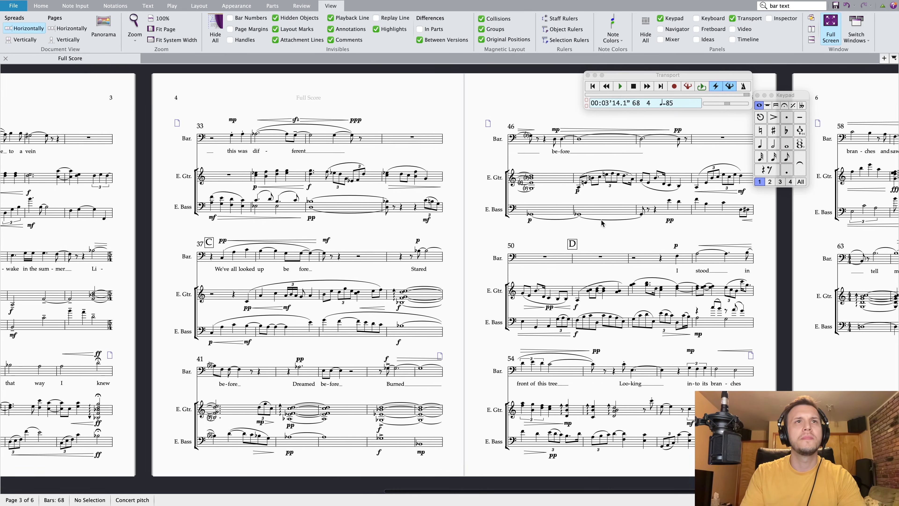
pyautogui.hscroll(-10, 601, 223)
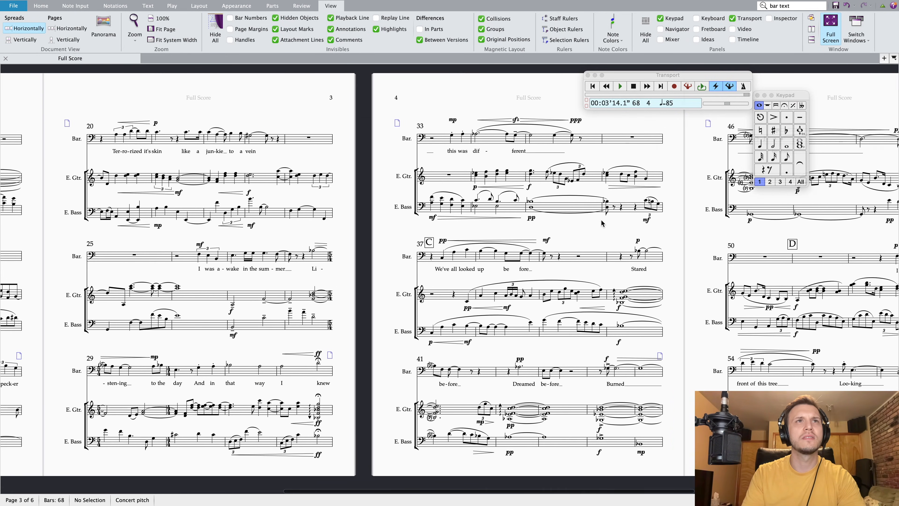
pyautogui.hscroll(-20, 602, 222)
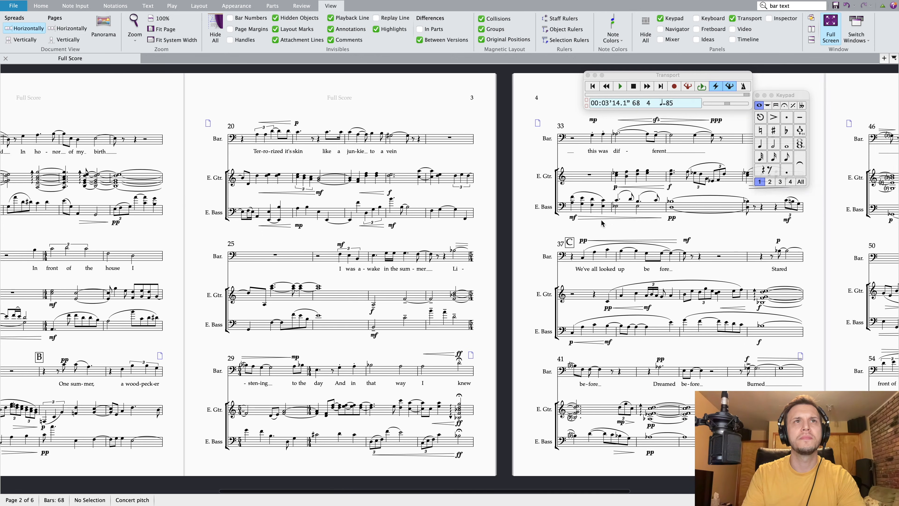
pyautogui.hscroll(-5, 602, 222)
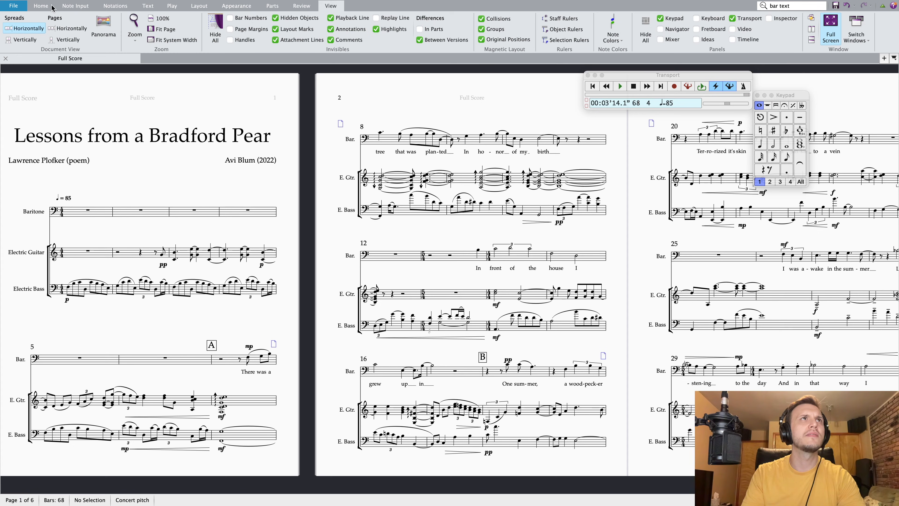
# Set the score's normal staff size to 6.0 mm
pyautogui.click(115, 6)
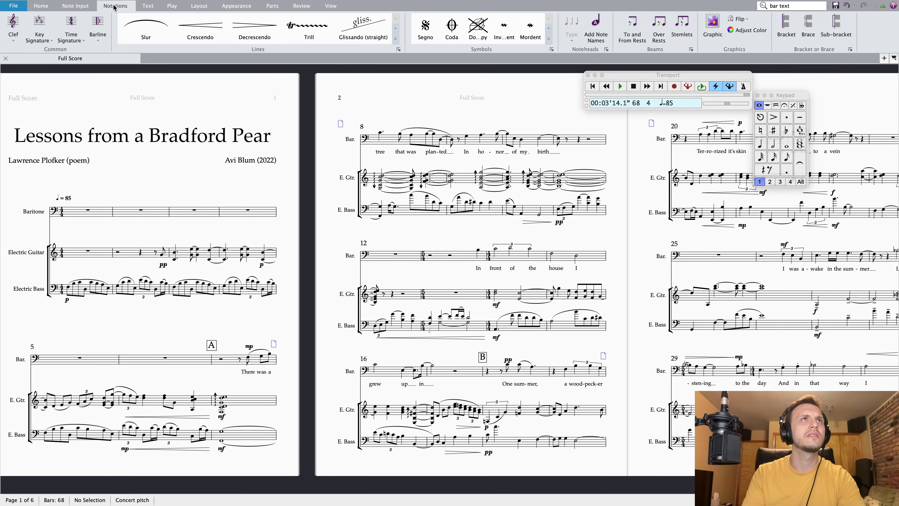
pyautogui.click(148, 7)
pyautogui.click(169, 8)
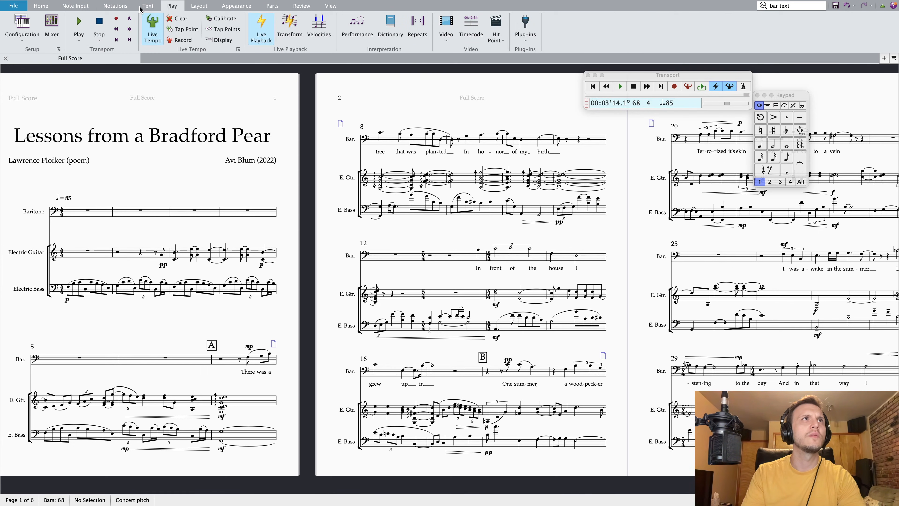
pyautogui.click(206, 7)
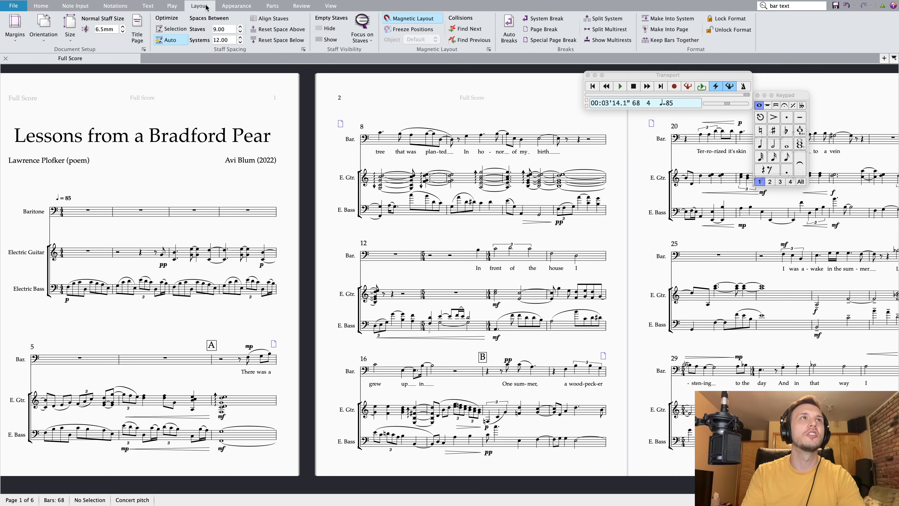
pyautogui.click(122, 33)
pyautogui.click(123, 33)
pyautogui.click(123, 32)
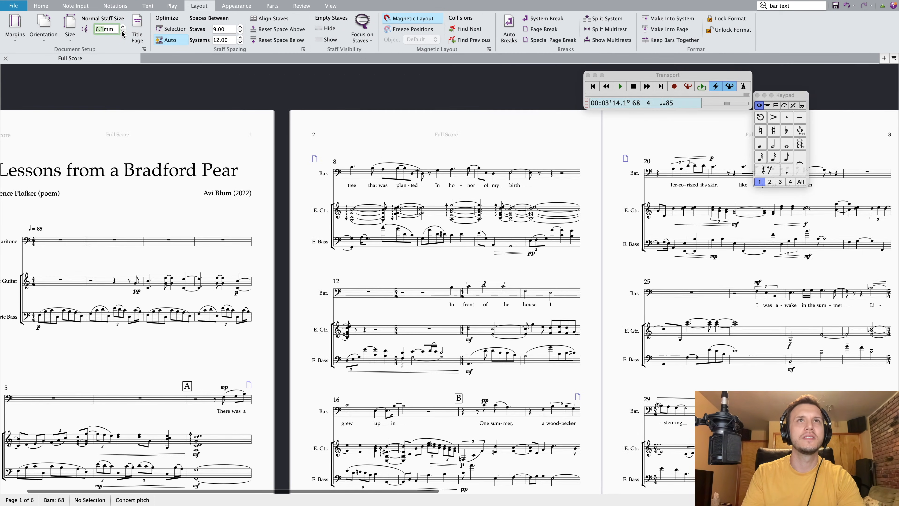
pyautogui.click(123, 33)
pyautogui.scroll(-2, 217, 285)
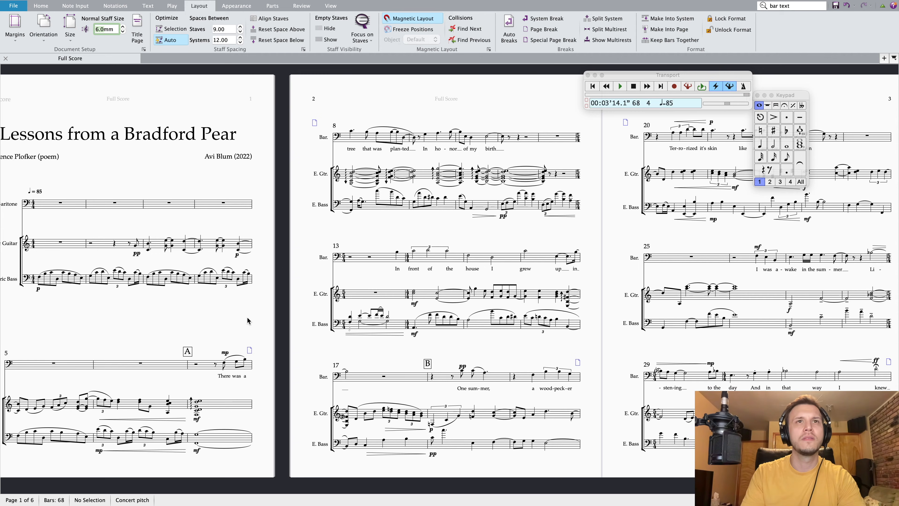
pyautogui.hscroll(-2, 248, 320)
pyautogui.hscroll(6, 248, 321)
pyautogui.hscroll(10, 248, 320)
pyautogui.hscroll(3, 248, 320)
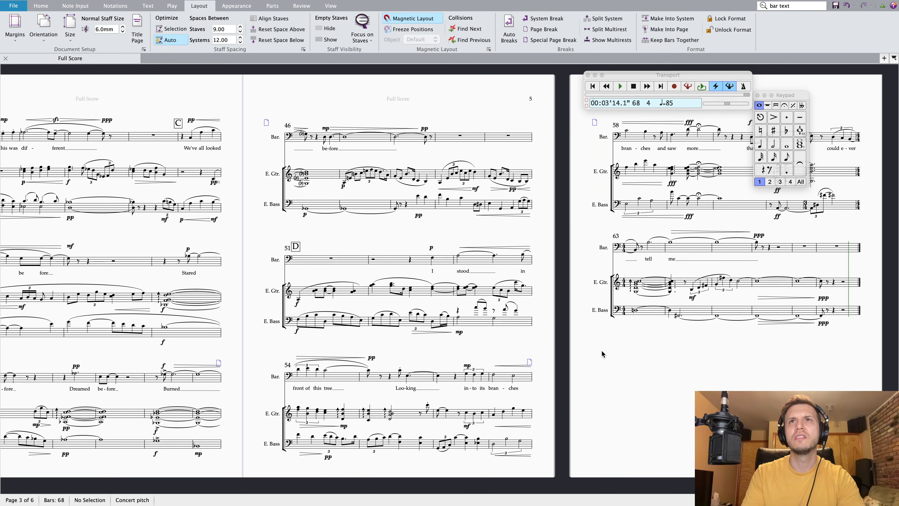
# Lower the bar 63 system on the last page in line with page 5's middle system, and show the staff rulers
pyautogui.click(683, 245)
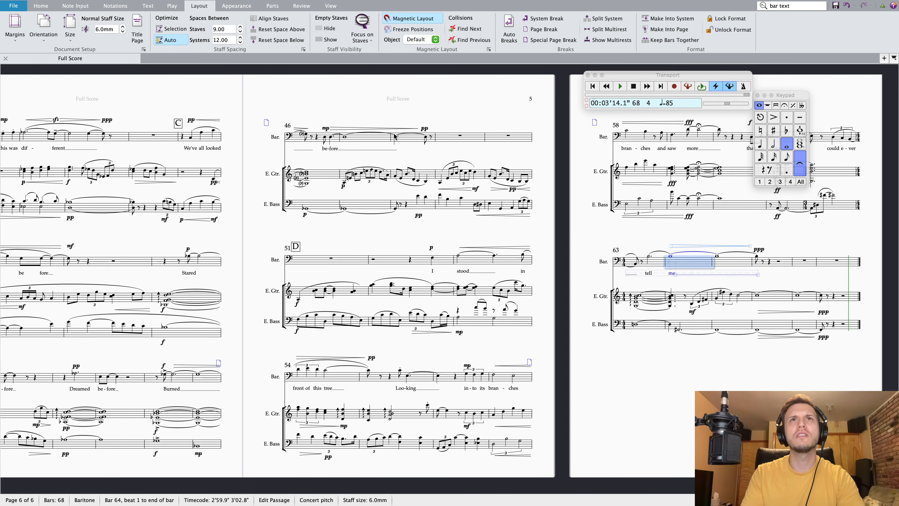
pyautogui.moveTo(381, 215); pyautogui.dragTo(413, 211)
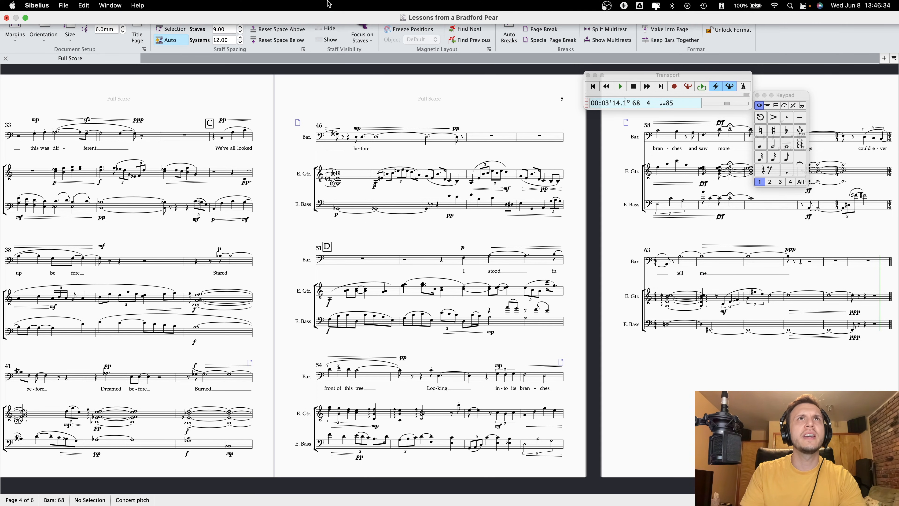
pyautogui.click(333, 7)
pyautogui.click(564, 19)
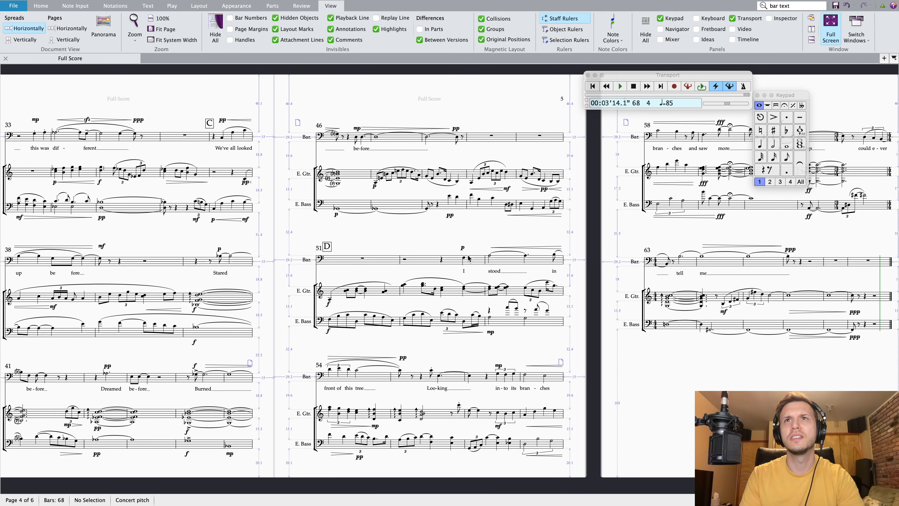
# Lower the electric bass staff slightly in page 3's second system, starting at bar 25
pyautogui.hscroll(-15, 468, 258)
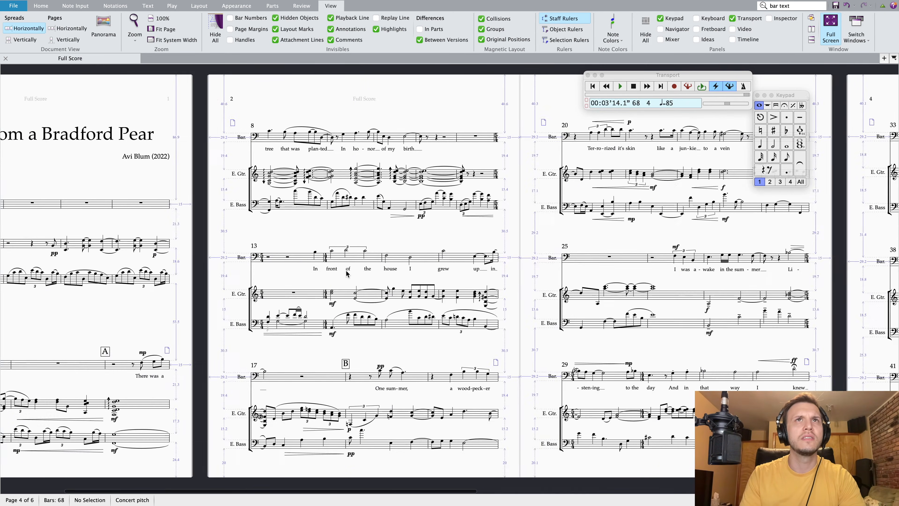
pyautogui.hscroll(-4, 347, 272)
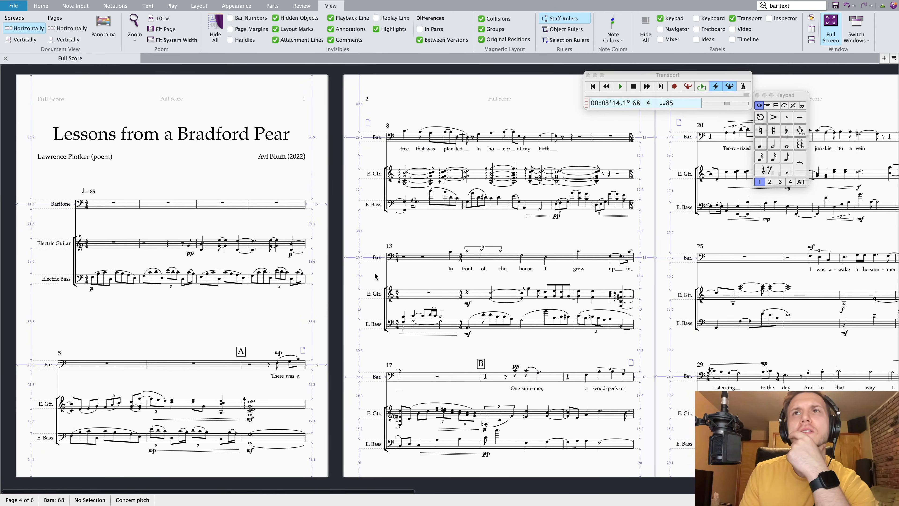
pyautogui.hscroll(2, 375, 276)
pyautogui.hscroll(3, 375, 276)
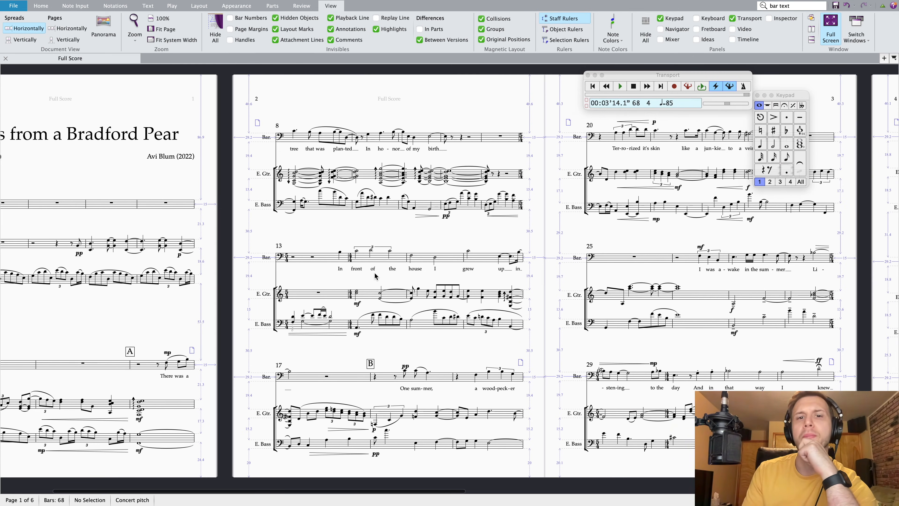
pyautogui.hscroll(3, 375, 276)
pyautogui.hscroll(3, 375, 276)
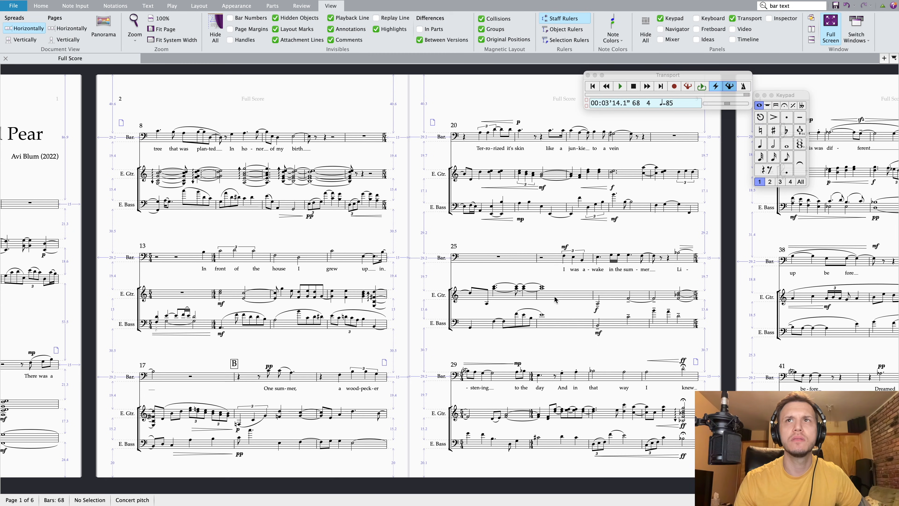
pyautogui.click(549, 325)
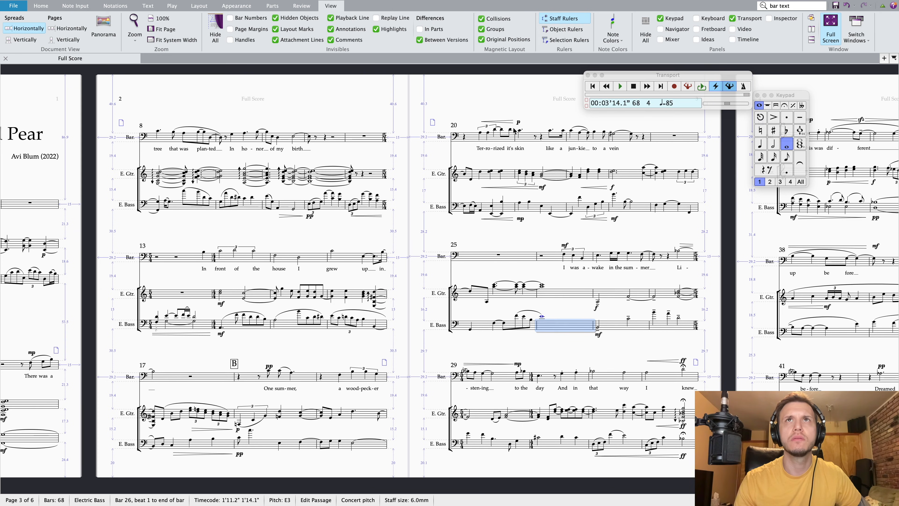
pyautogui.click(527, 139)
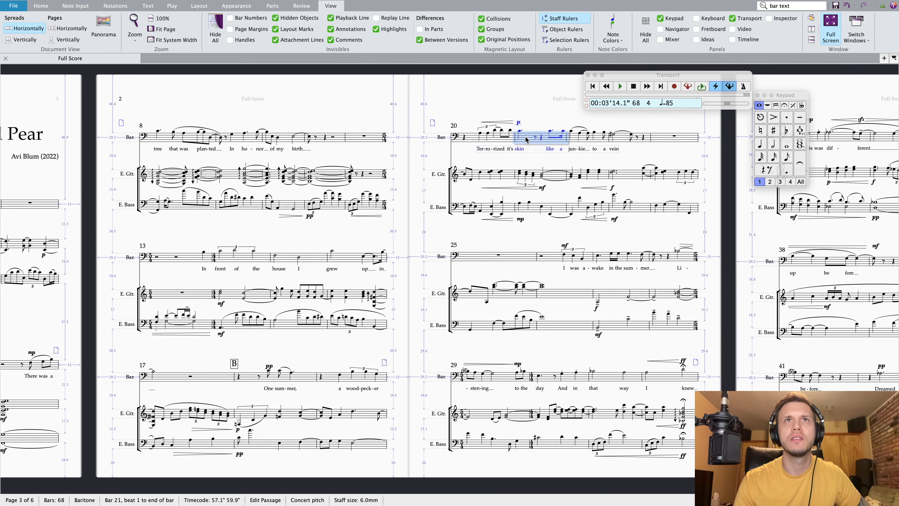
pyautogui.click(508, 236)
# Raise the electric guitar staff in page 3's first system and adjust the bass staff below it to widen the gap between them
pyautogui.click(643, 209)
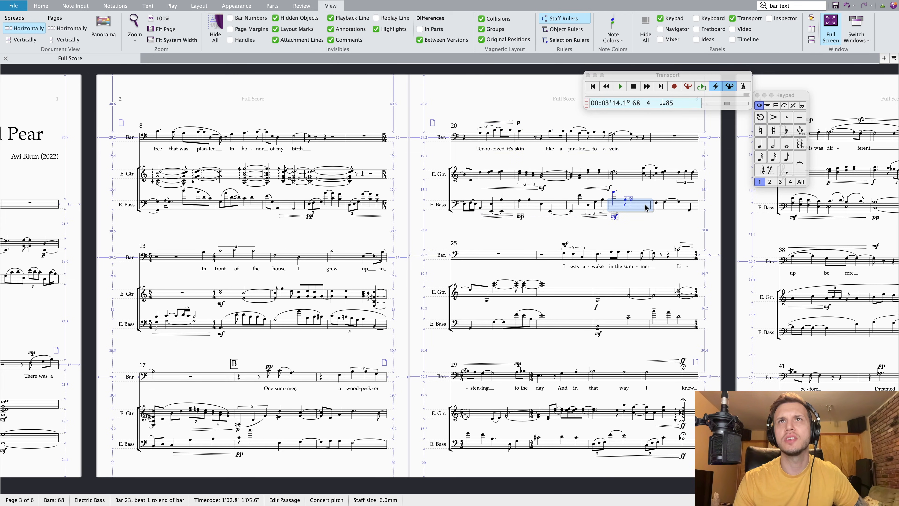
pyautogui.press('Escape')
pyautogui.click(635, 208)
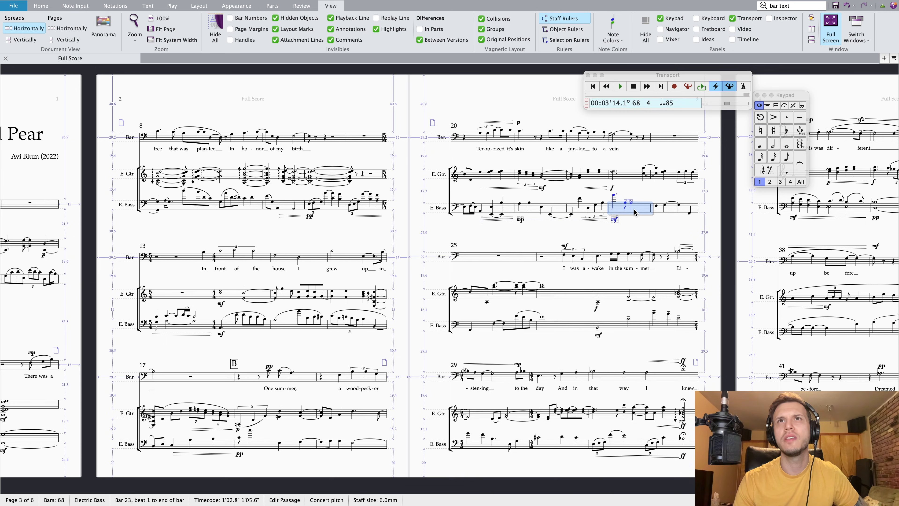
pyautogui.click(627, 254)
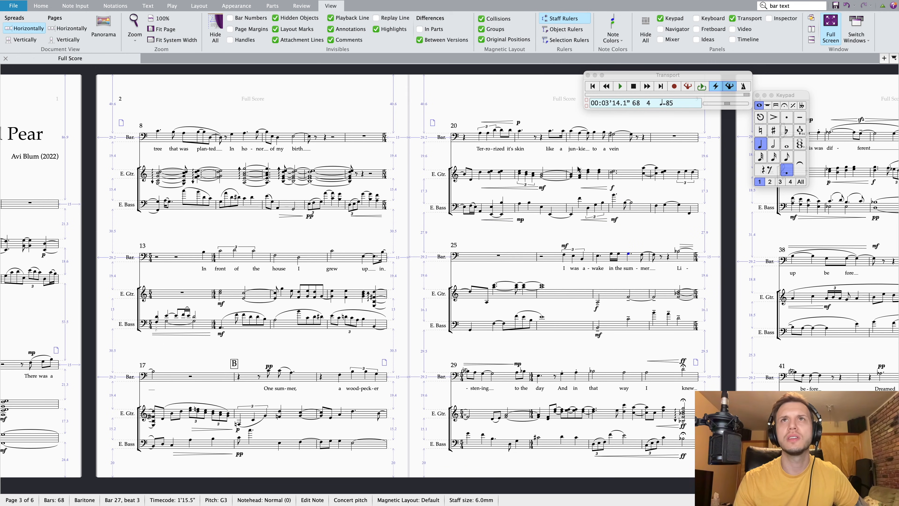
pyautogui.click(631, 172)
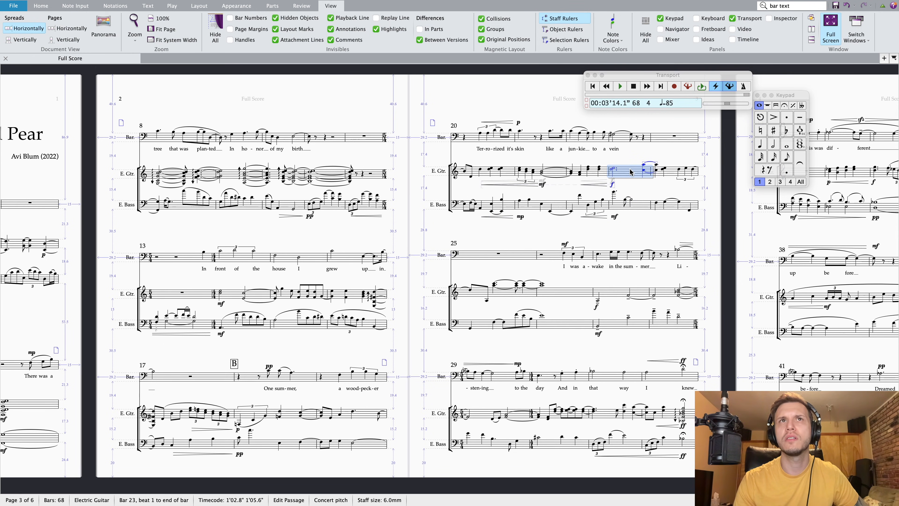
pyautogui.click(647, 209)
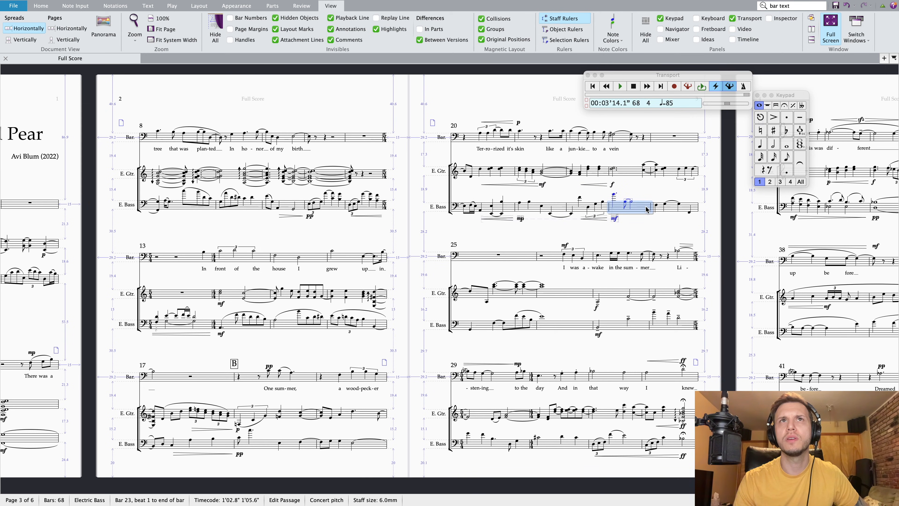
pyautogui.press('Escape')
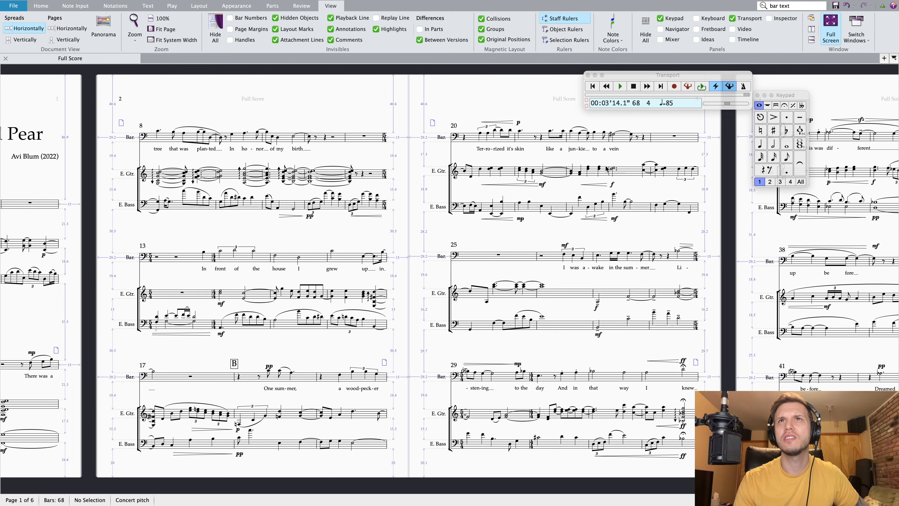
# Move the electric guitar's hairpins and its mf and f dynamics in bars 20 to 23 lower as a group
pyautogui.click(510, 186)
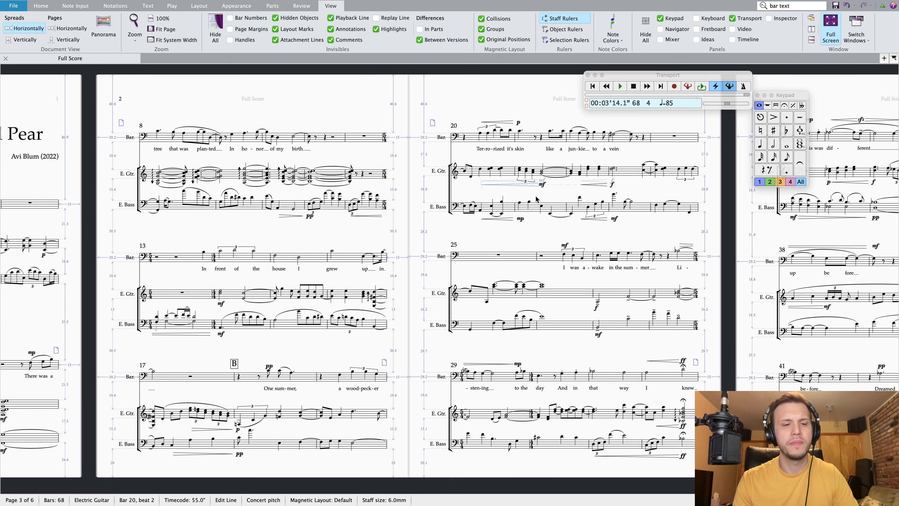
pyautogui.keyDown('super'); pyautogui.click(541, 184); pyautogui.keyUp('super')
pyautogui.keyDown('super'); pyautogui.click(596, 185); pyautogui.keyUp('super')
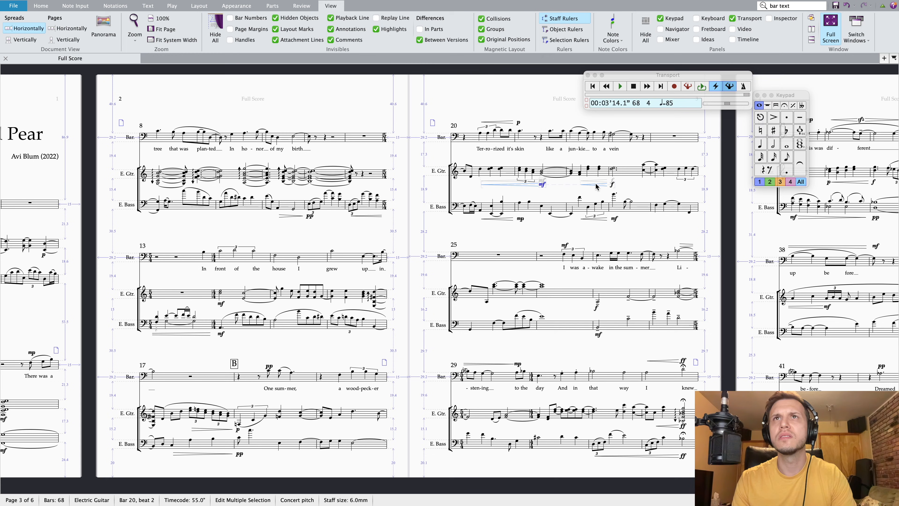
pyautogui.press('Down')
pyautogui.press('Down')
pyautogui.press('Down')
pyautogui.press('Down')
pyautogui.press('Down')
pyautogui.press('Down')
pyautogui.press('Down')
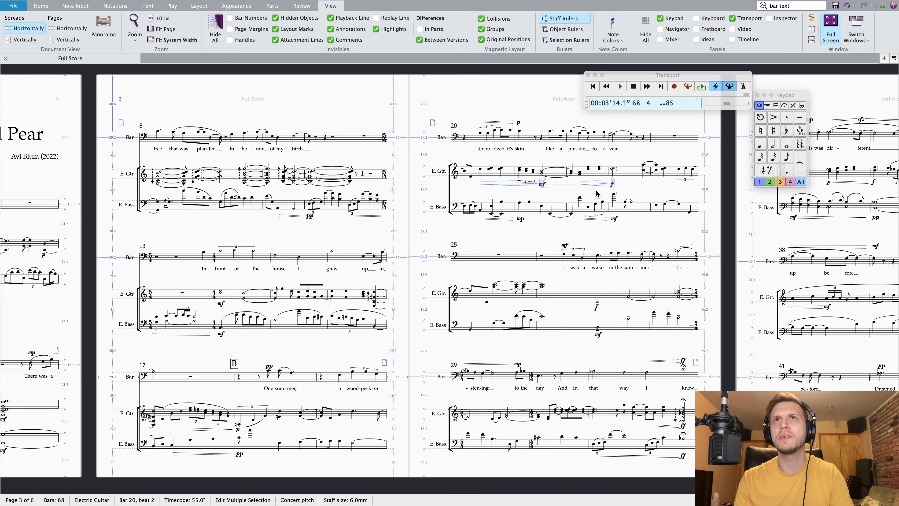
pyautogui.press('Down')
pyautogui.press('Down')
pyautogui.press('Down')
pyautogui.press('Down')
pyautogui.press('Down')
pyautogui.press('Down')
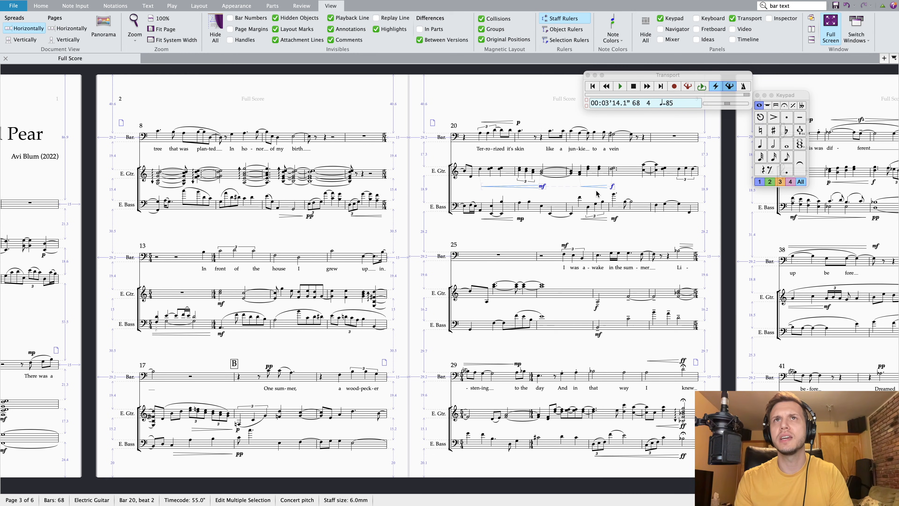
pyautogui.press('Escape')
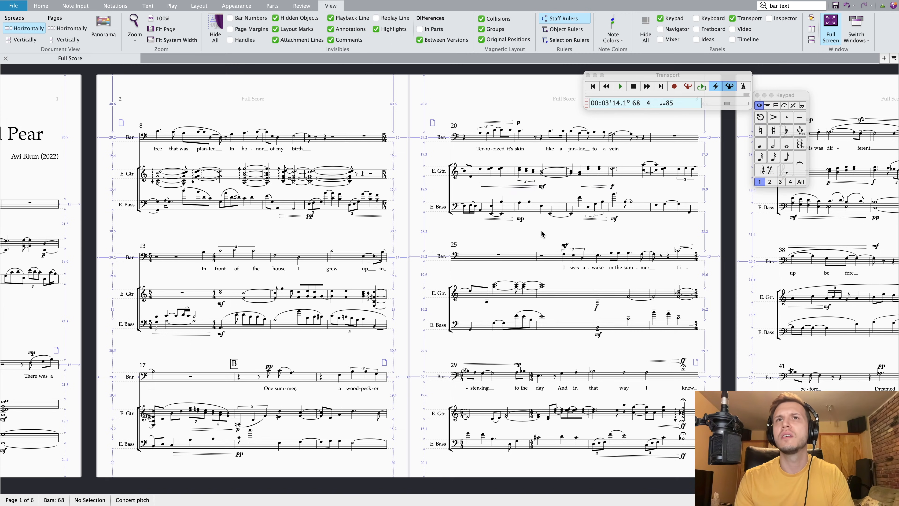
# Examine the placement of dynamics on pages 2 and 3, including the baritone's pp in bar 18 and mf in bar 26
pyautogui.hscroll(3, 592, 321)
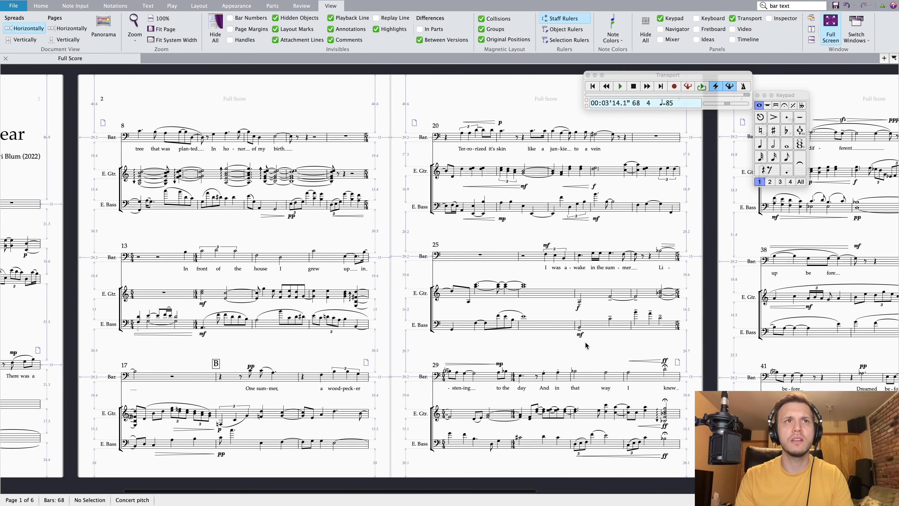
pyautogui.hscroll(2, 586, 345)
pyautogui.click(244, 368)
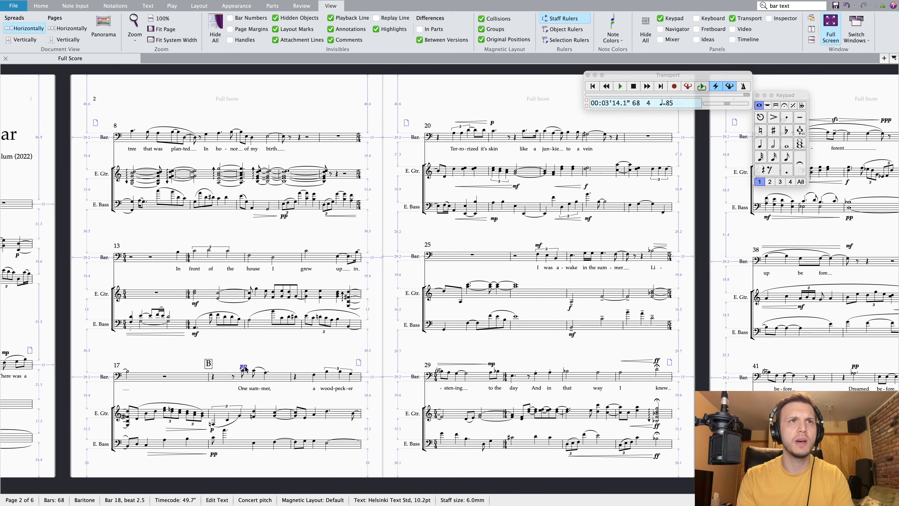
pyautogui.press('Escape')
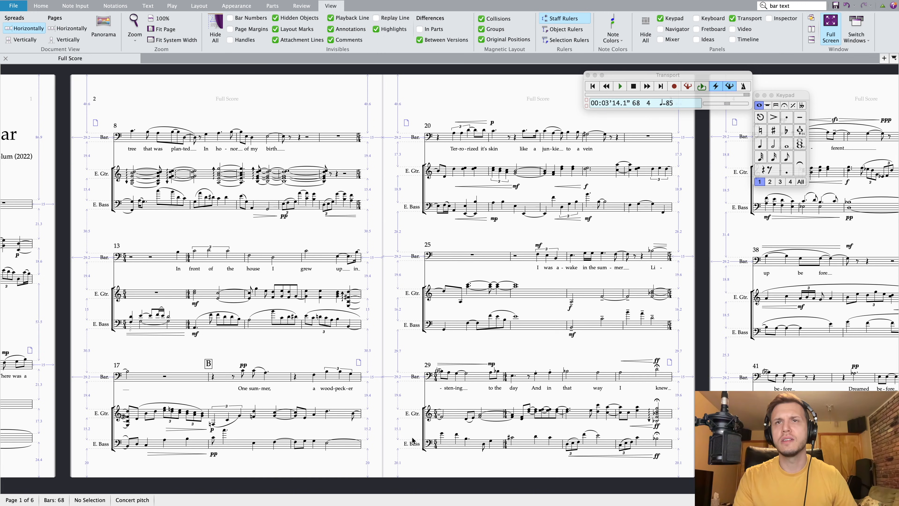
pyautogui.hscroll(1, 509, 245)
pyautogui.click(535, 245)
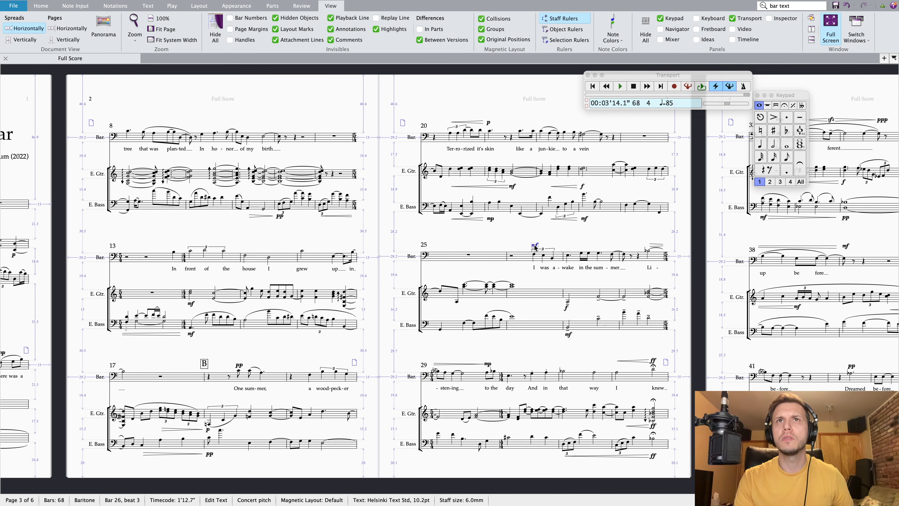
pyautogui.press('Escape')
pyautogui.hscroll(1, 592, 331)
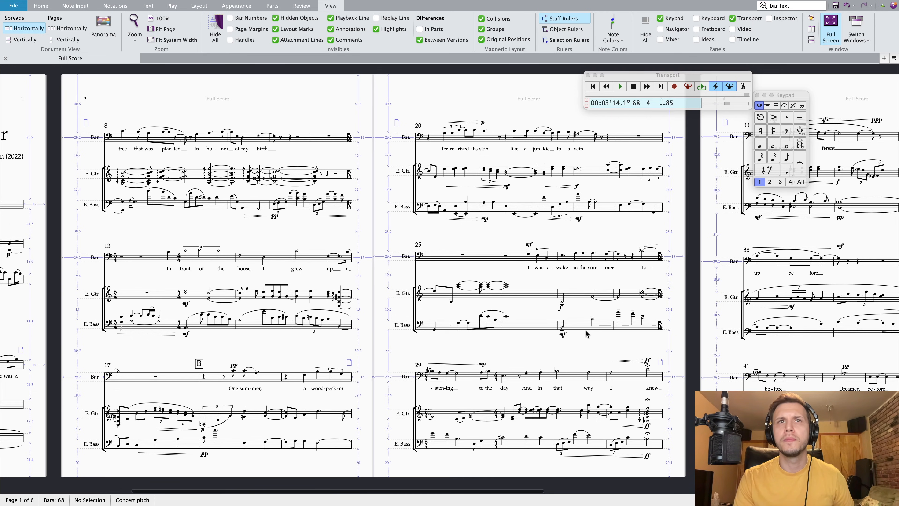
# Examine the staff spacing and system alignment across pages 3 to 5, including the baritone and guitar staves at rehearsal mark D
pyautogui.hscroll(5, 586, 333)
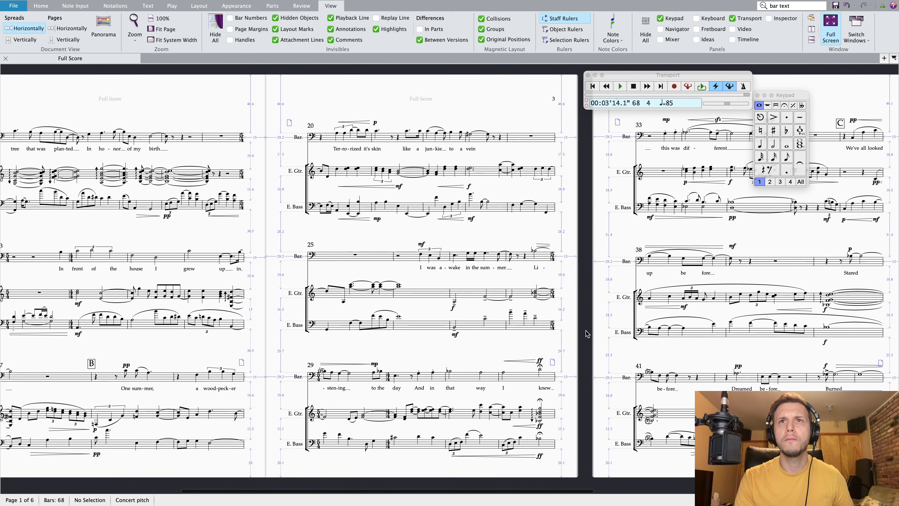
pyautogui.hscroll(2, 586, 333)
pyautogui.hscroll(3, 587, 333)
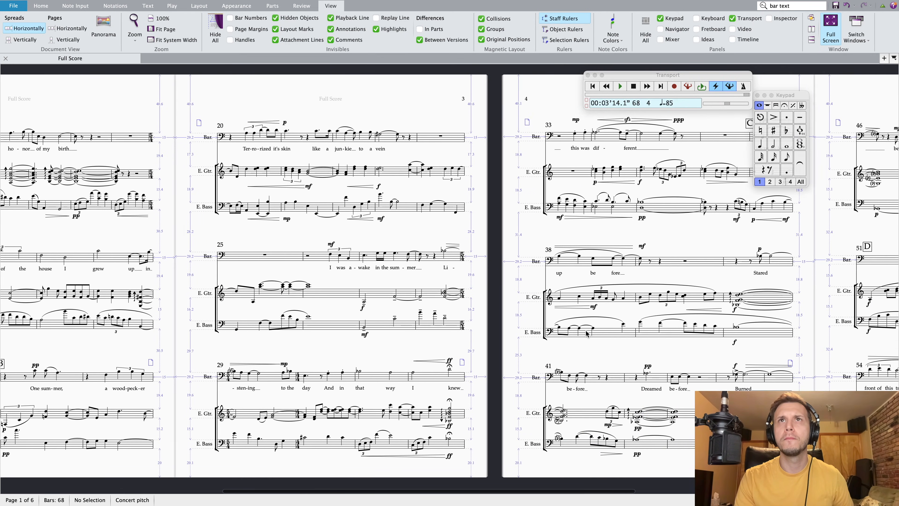
pyautogui.hscroll(1, 586, 333)
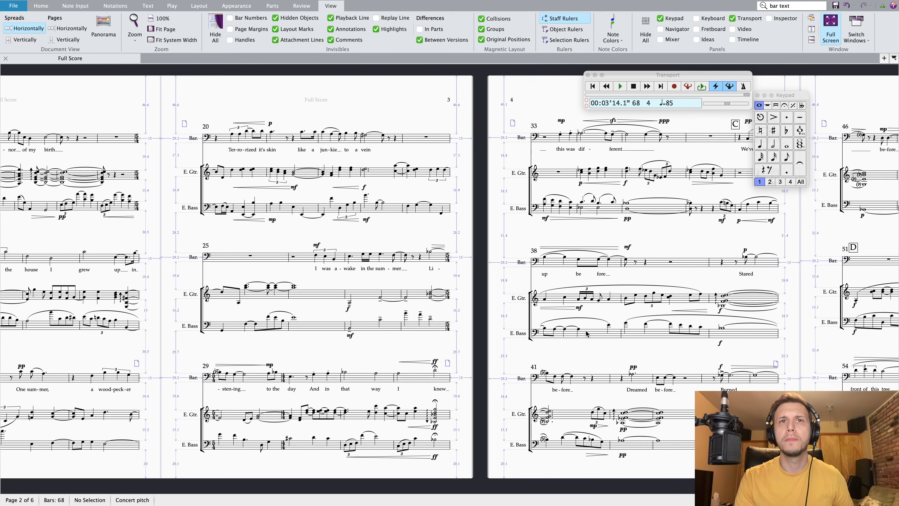
pyautogui.hscroll(3, 586, 333)
pyautogui.hscroll(-1, 496, 347)
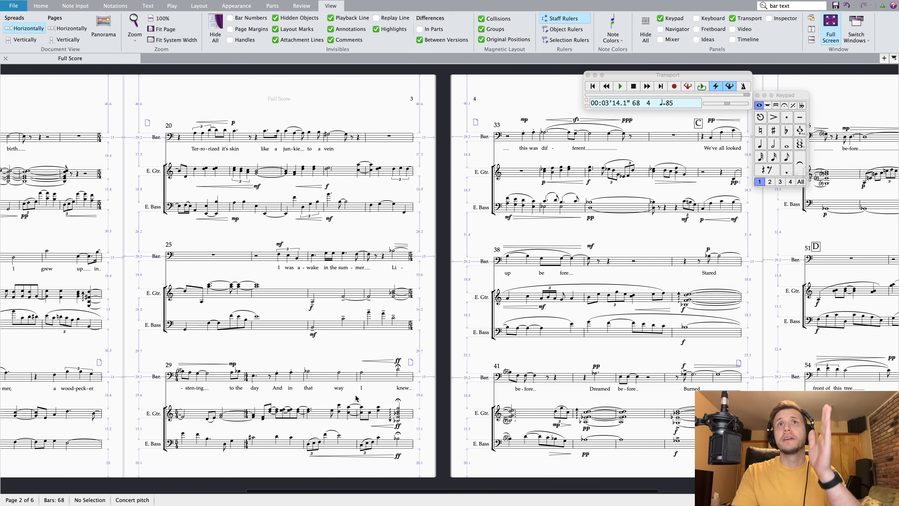
pyautogui.hscroll(5, 607, 249)
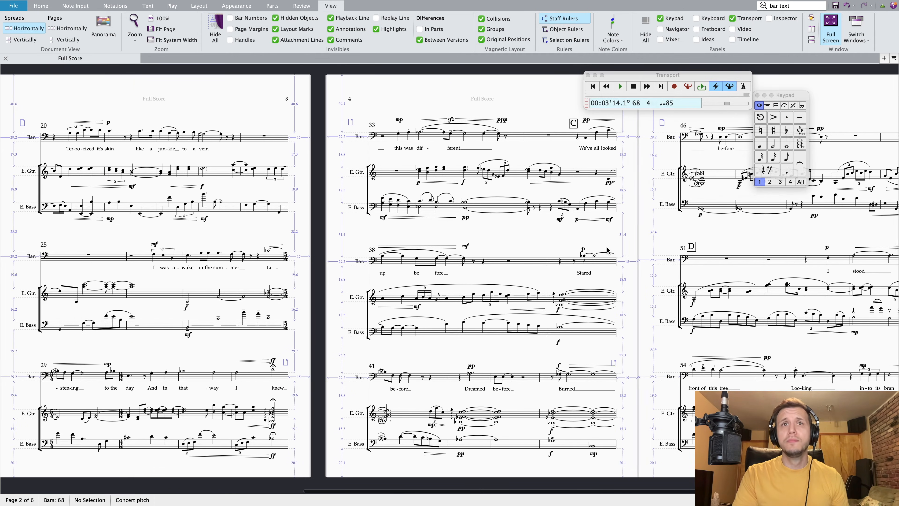
pyautogui.hscroll(5, 607, 249)
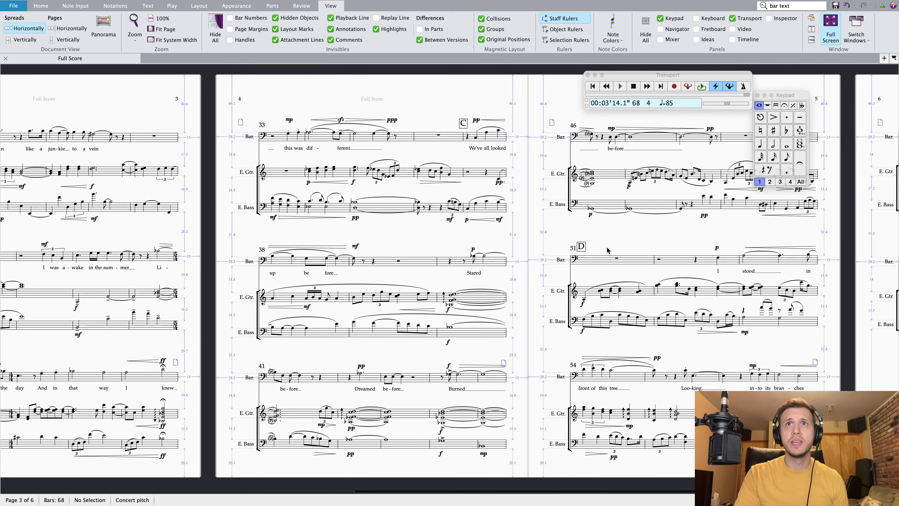
pyautogui.scroll(1, 607, 250)
pyautogui.hscroll(2, 607, 250)
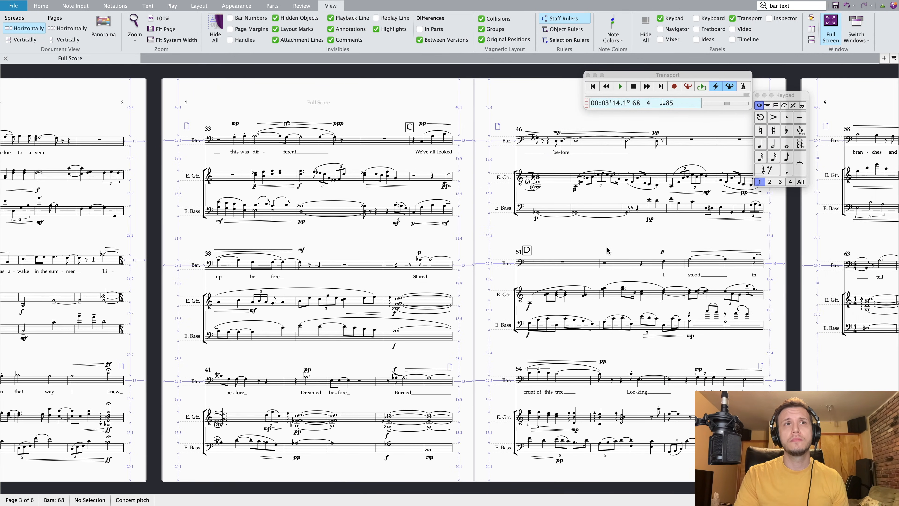
pyautogui.hscroll(3, 608, 250)
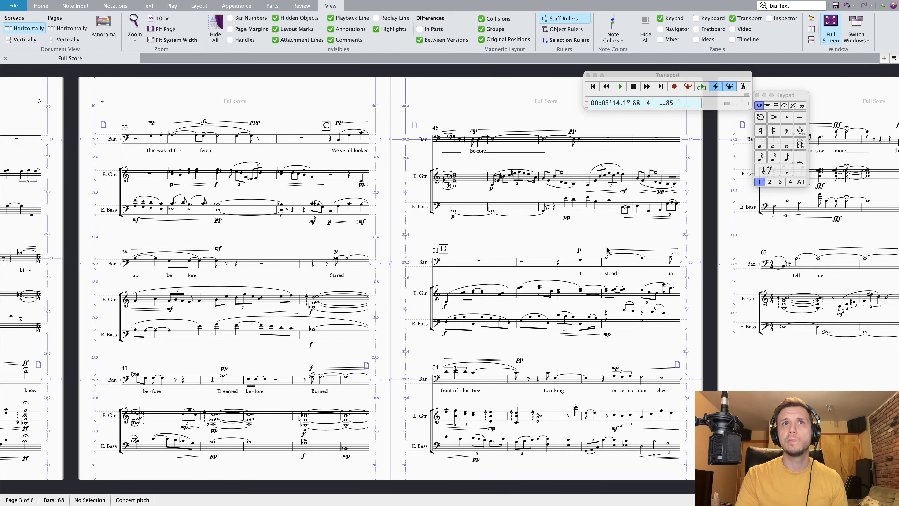
pyautogui.click(467, 265)
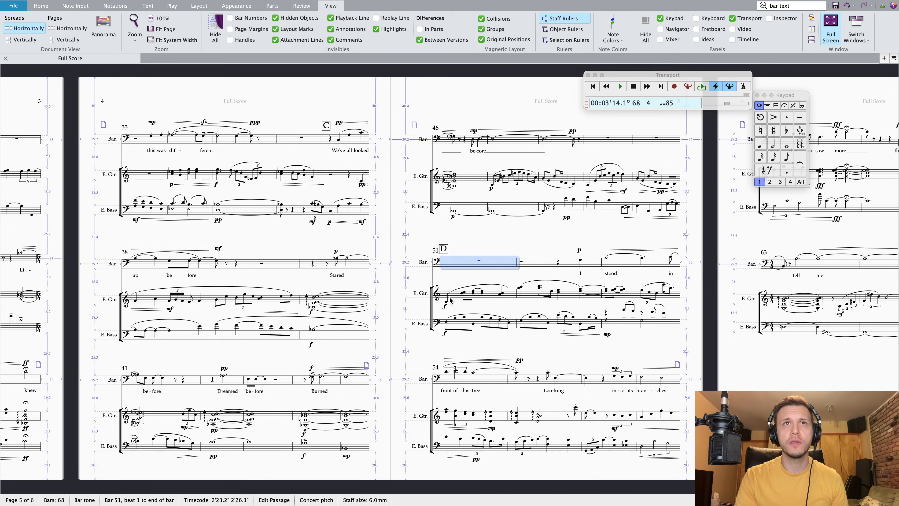
pyautogui.click(571, 295)
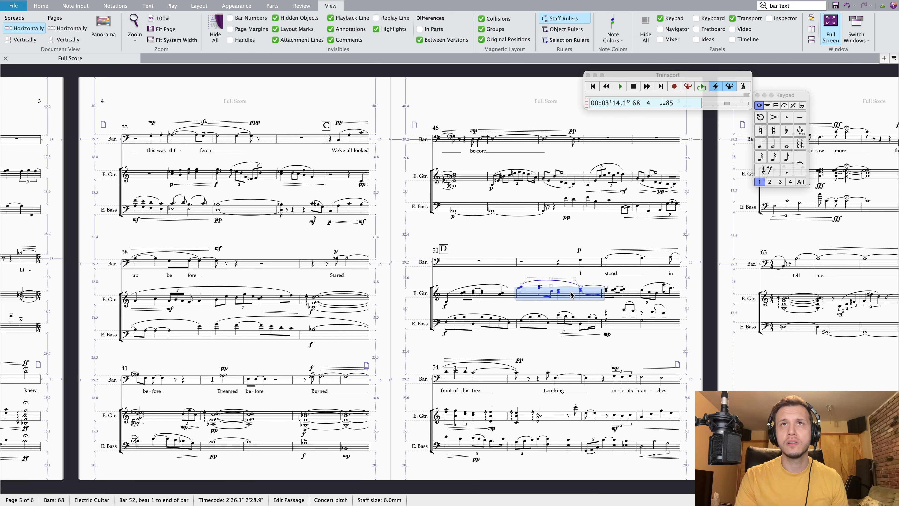
# Lower the electric guitar staff in page 5's second system and realign the baritone staff at rehearsal mark D with the facing page
pyautogui.hotkey('alt', 'Down')
pyautogui.moveTo(461, 261); pyautogui.dragTo(461, 265)
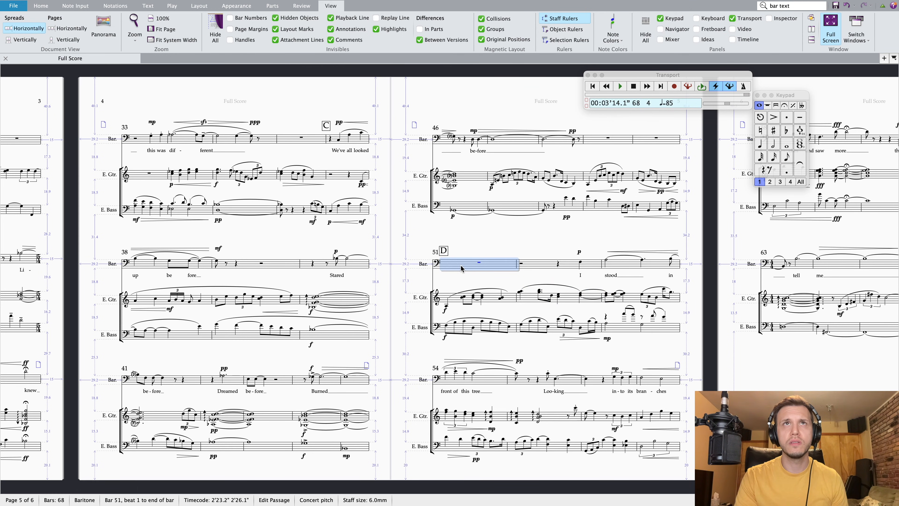
pyautogui.click(469, 234)
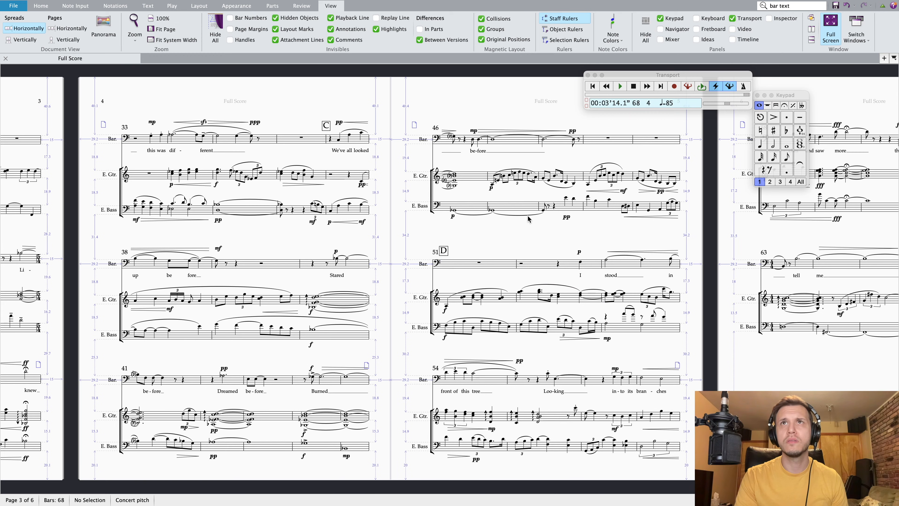
# Fine-tune the vertical positions of the electric guitar and electric bass staves in page 5's first system
pyautogui.click(469, 177)
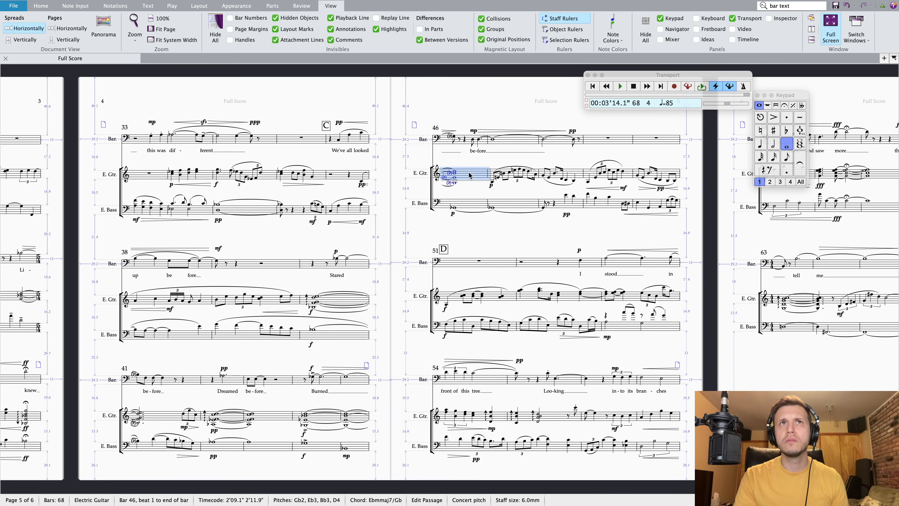
pyautogui.click(470, 200)
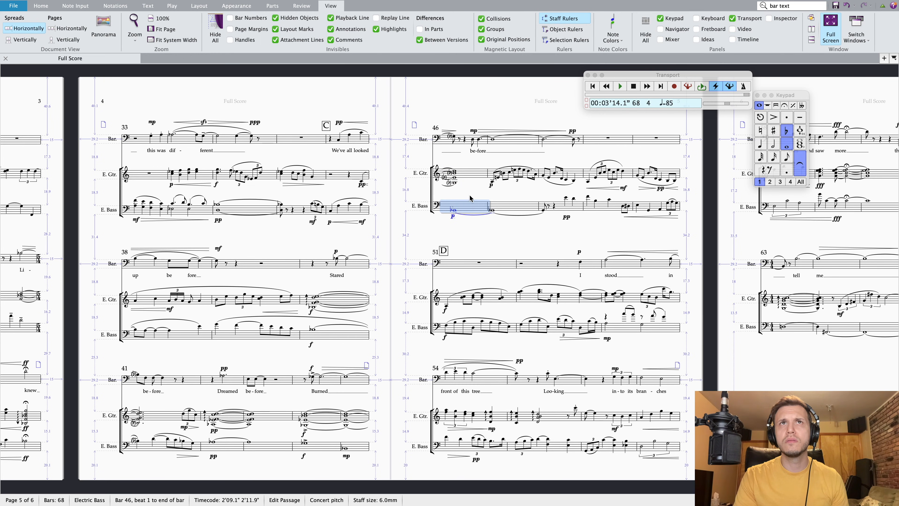
pyautogui.click(473, 178)
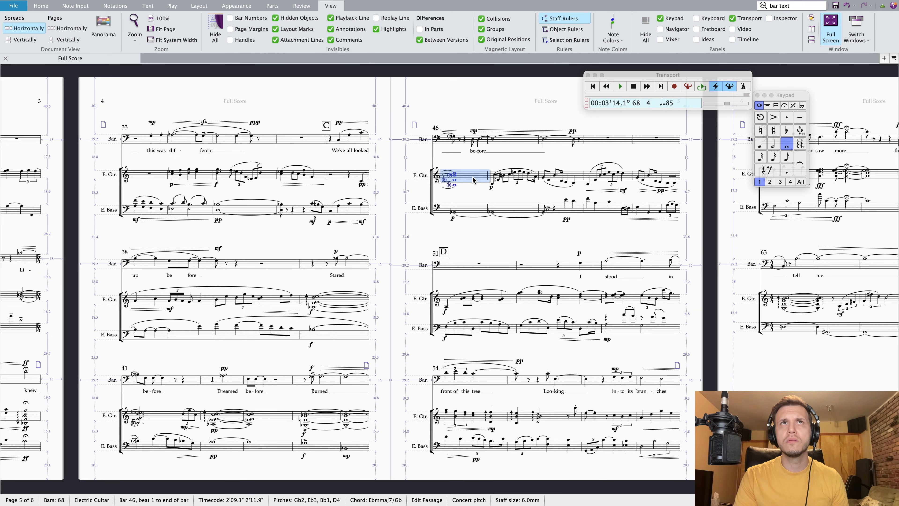
pyautogui.click(473, 224)
pyautogui.scroll(-1, 490, 251)
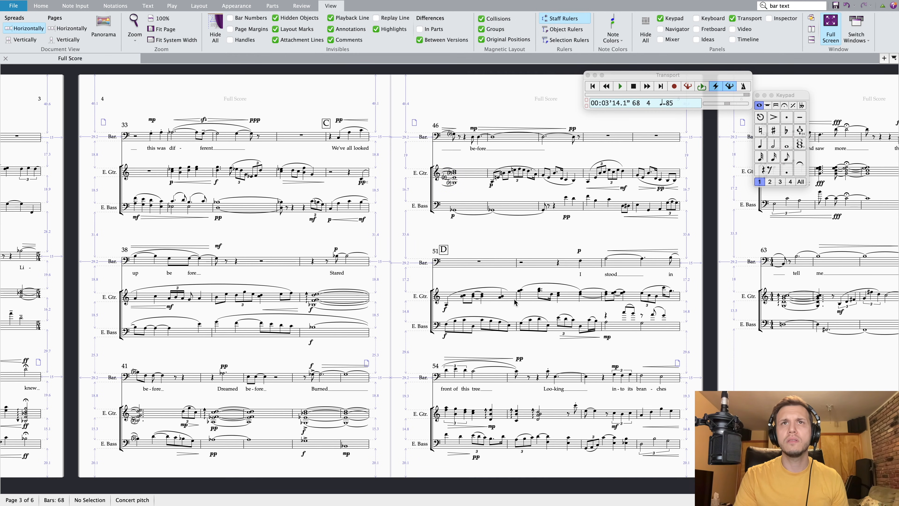
# Hide the staff rulers and raise rehearsal mark D above the bar number at bar 51
pyautogui.hscroll(5, 608, 352)
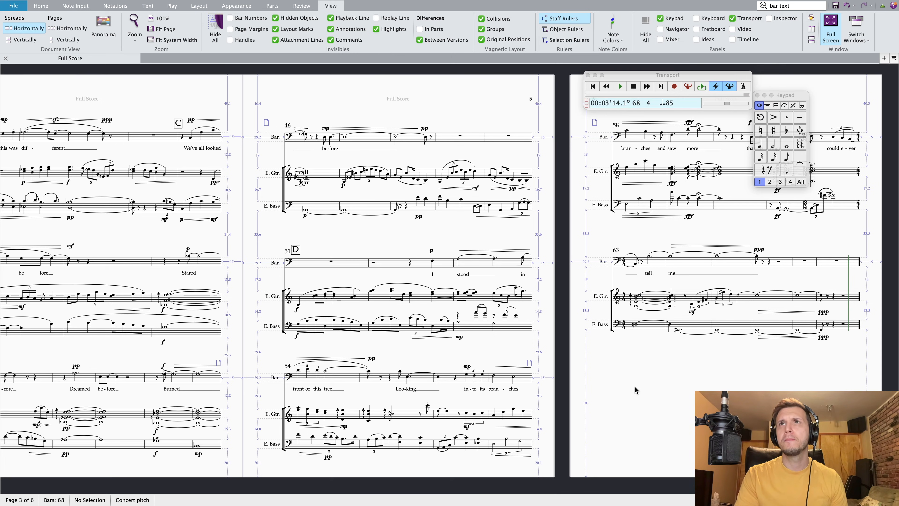
pyautogui.click(381, 243)
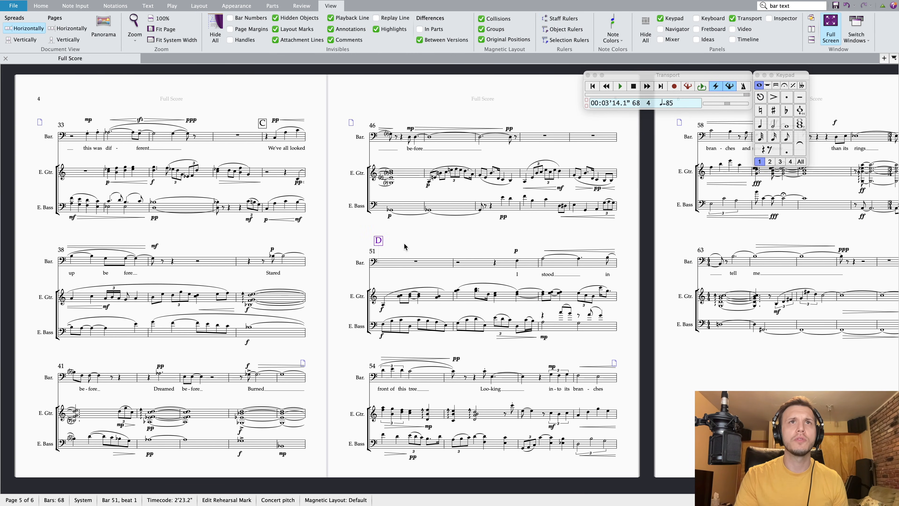
pyautogui.click(404, 243)
pyautogui.hscroll(-2, 404, 243)
pyautogui.hscroll(-4, 404, 244)
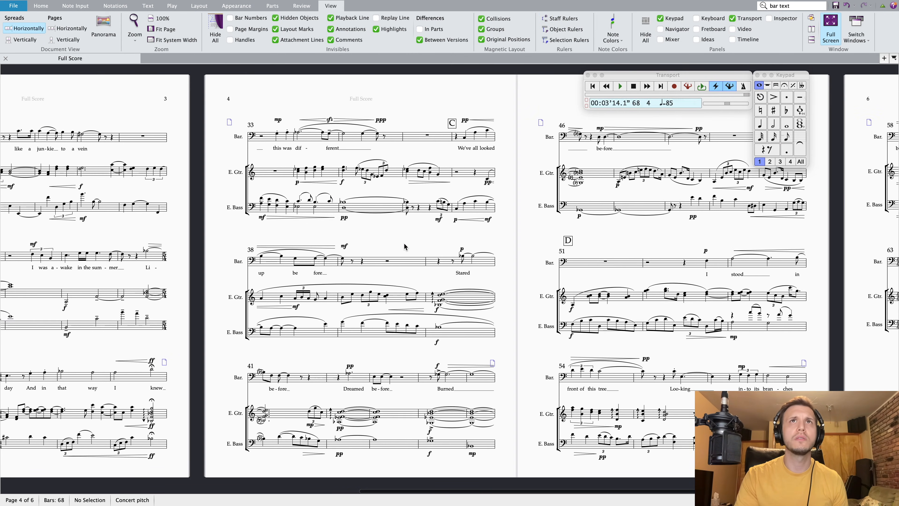
# Open the rehearsal marks text style for editing from the Engraving Rules
pyautogui.moveTo(781, 25)
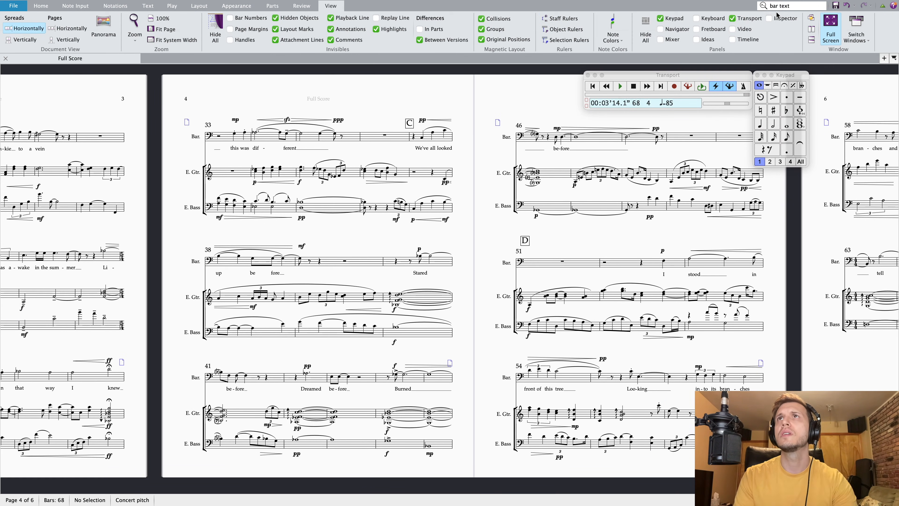
pyautogui.click(786, 5)
pyautogui.click(785, 5)
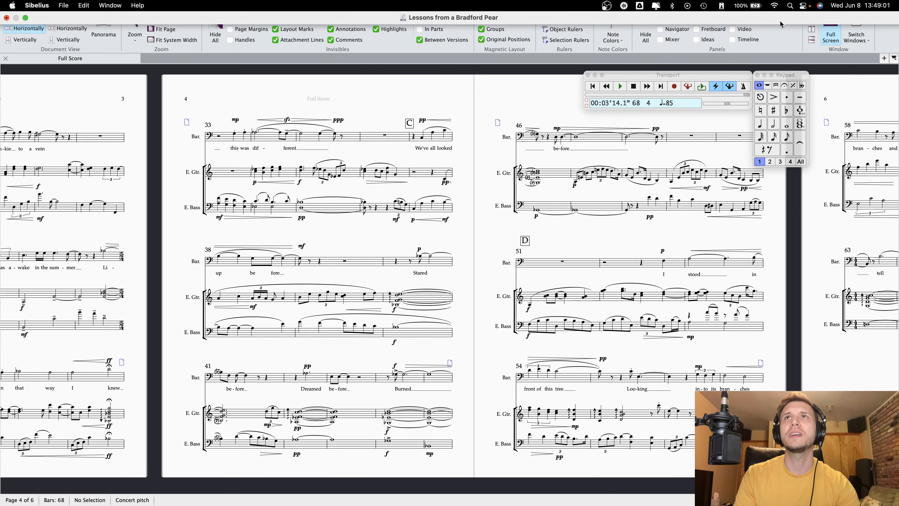
pyautogui.click(777, 6)
pyautogui.write('engrav')
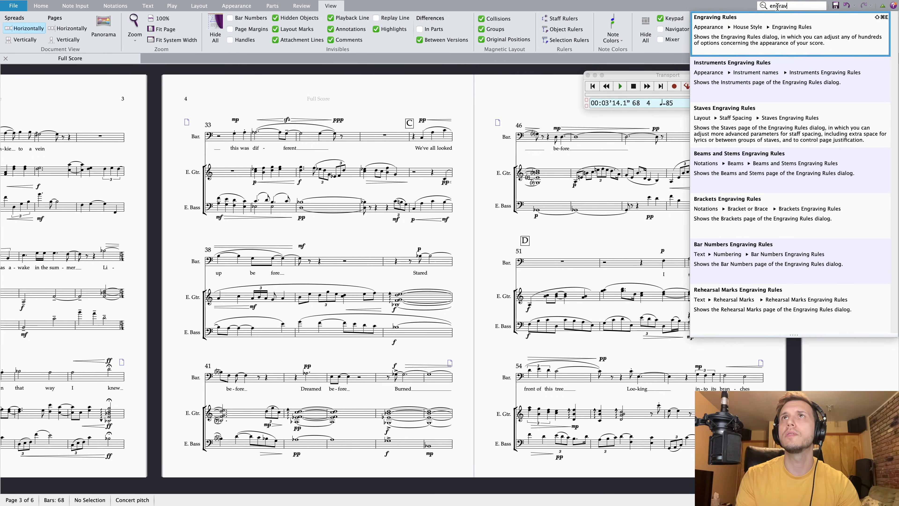
pyautogui.press('Return')
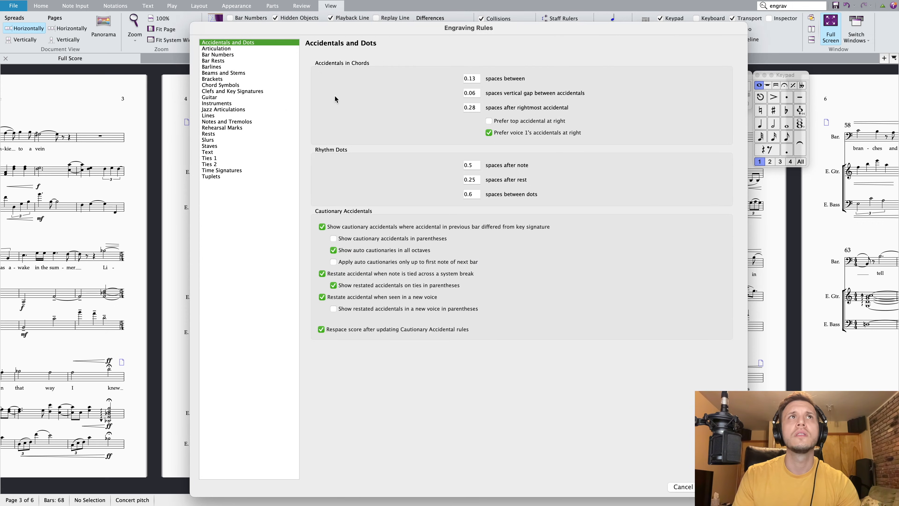
pyautogui.click(216, 128)
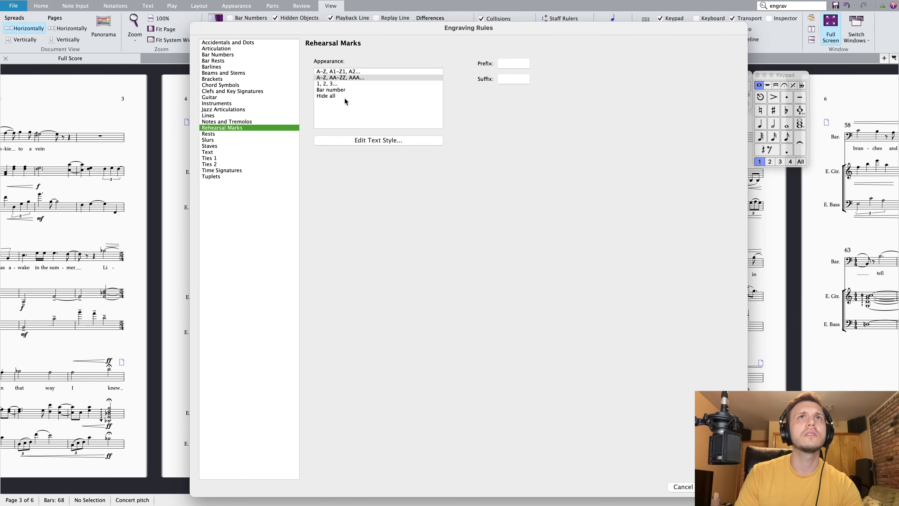
pyautogui.click(378, 141)
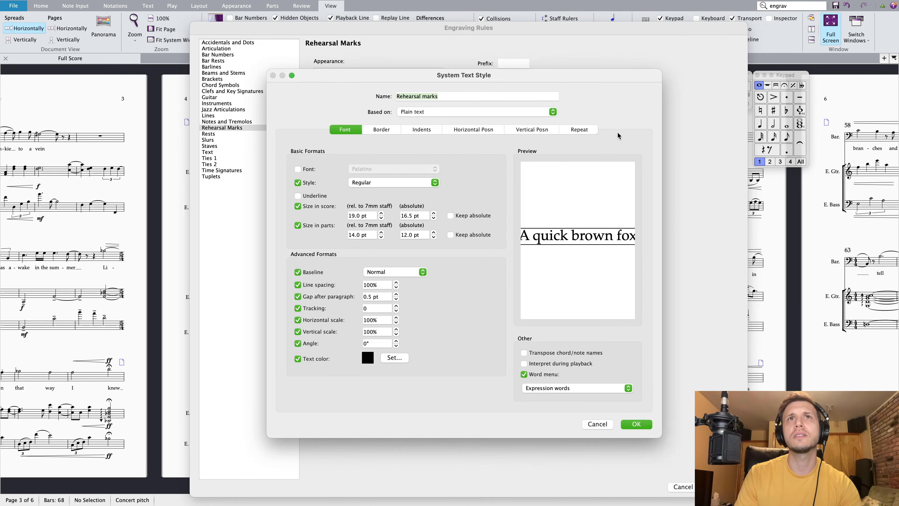
# Set the rehearsal marks' absolute size in the score to 21.0 pt and apply the engraving rules
pyautogui.click(433, 213)
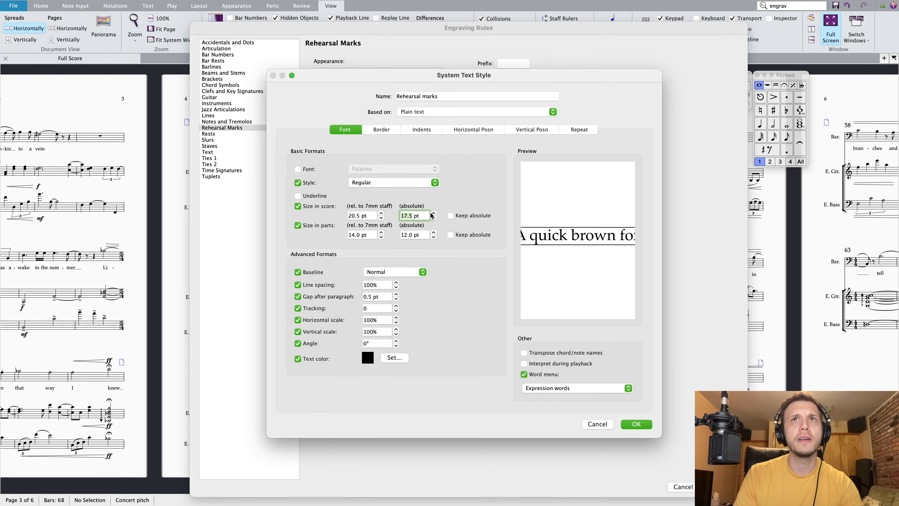
pyautogui.click(432, 213)
pyautogui.click(432, 213)
pyautogui.click(432, 213)
pyautogui.click(432, 213)
pyautogui.click(433, 218)
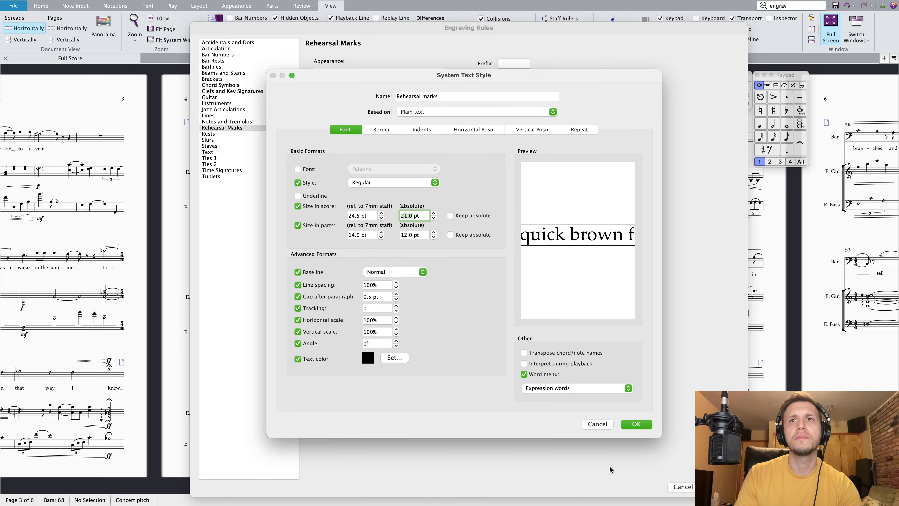
pyautogui.click(635, 424)
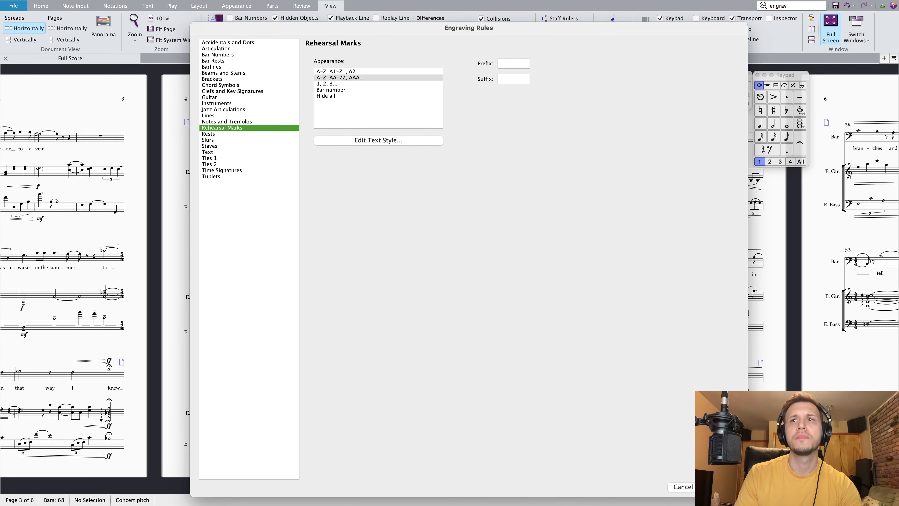
pyautogui.click(721, 487)
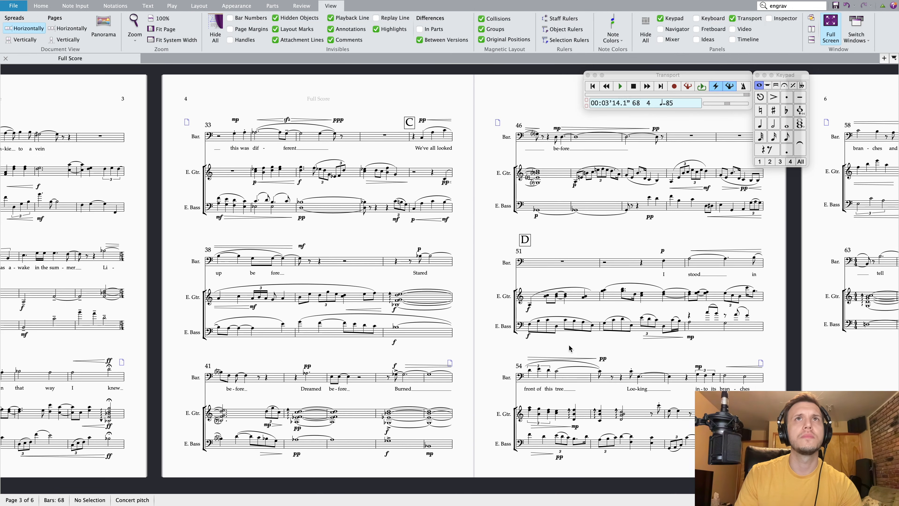
# Nudge rehearsal mark C at bar 37 slightly higher above the baritone staff
pyautogui.click(409, 122)
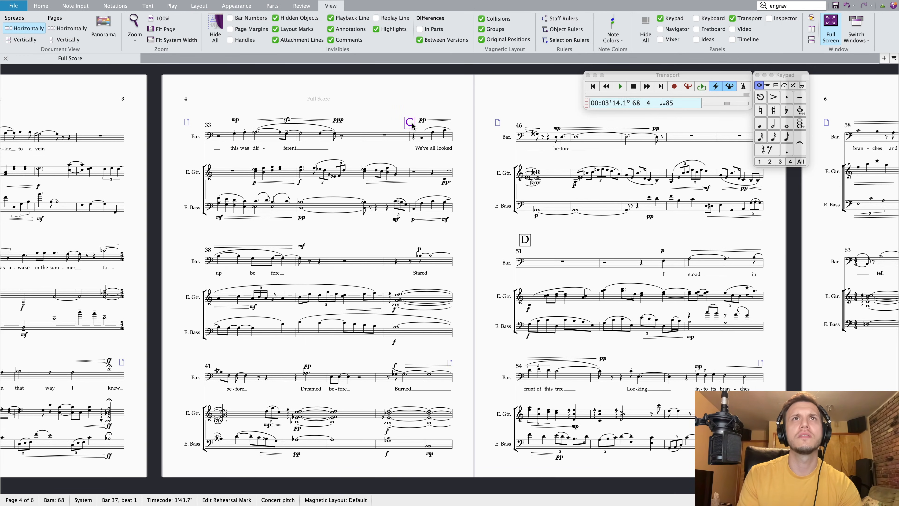
pyautogui.moveTo(413, 124); pyautogui.dragTo(414, 120)
pyautogui.click(384, 116)
# Examine the enlarged rehearsal marks and the overall system layout across all pages of the full score
pyautogui.hscroll(-1, 364, 300)
pyautogui.hscroll(-5, 364, 302)
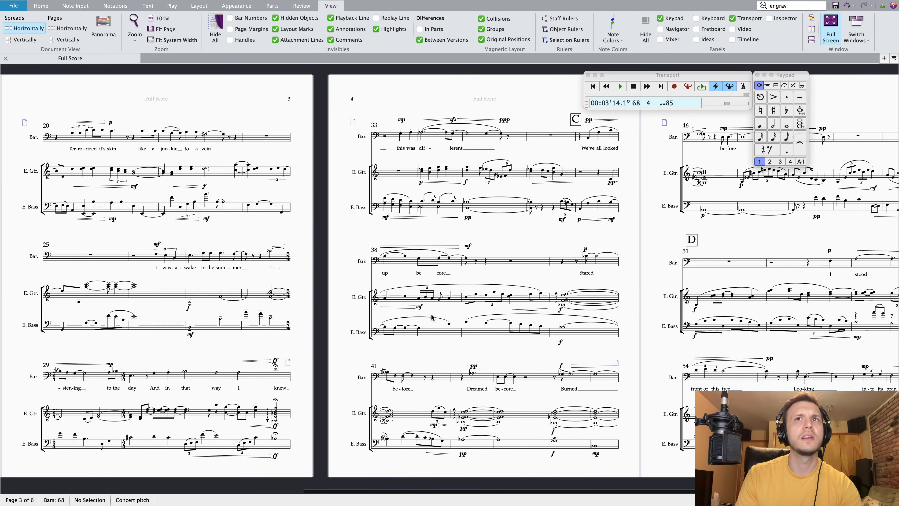
pyautogui.hscroll(5, 432, 316)
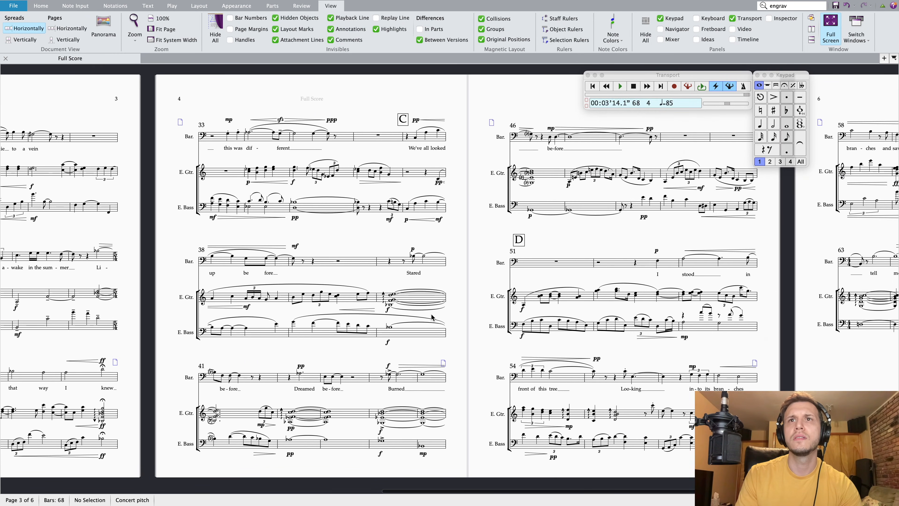
pyautogui.hscroll(4, 431, 317)
pyautogui.hscroll(2, 431, 316)
pyautogui.hscroll(-12, 431, 316)
pyautogui.hscroll(-9, 431, 316)
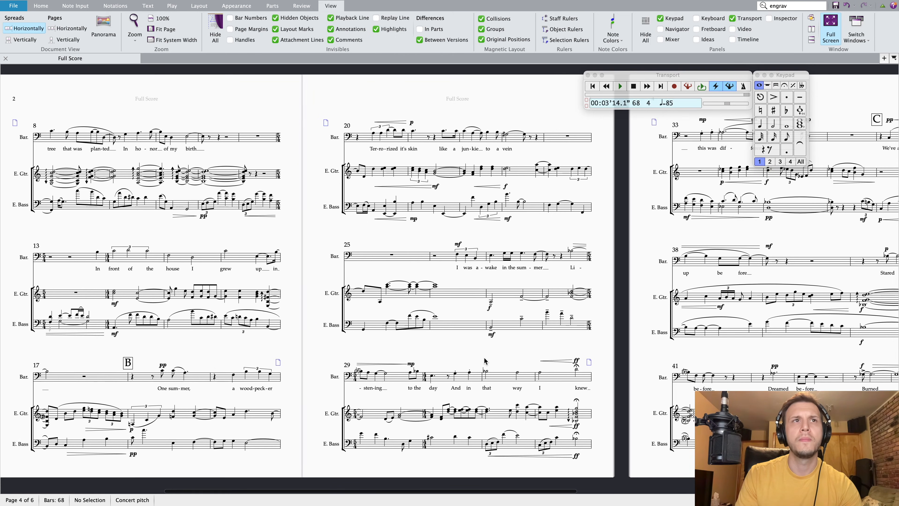
pyautogui.hscroll(-7, 484, 360)
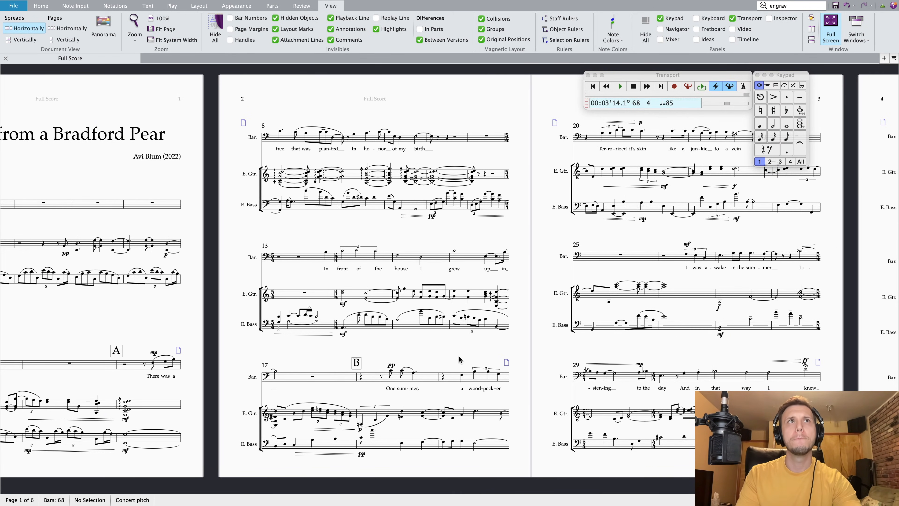
pyautogui.hscroll(-4, 459, 359)
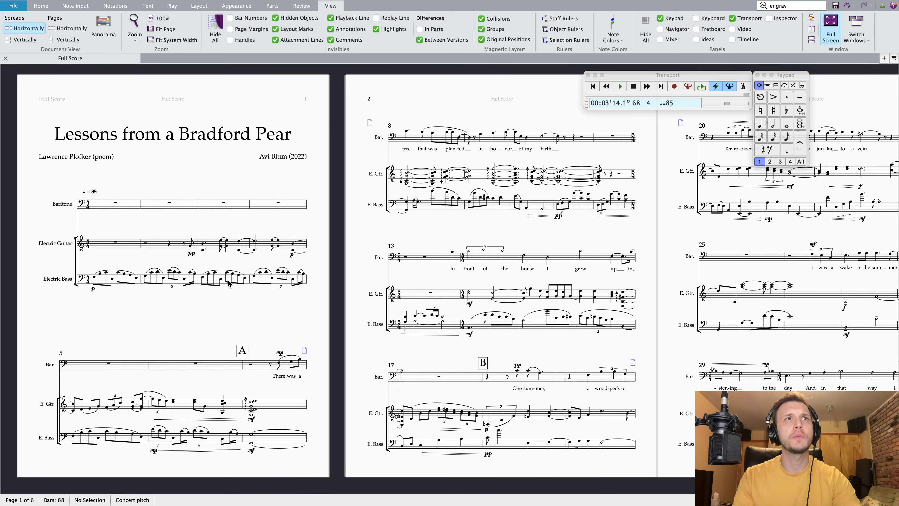
pyautogui.hscroll(7, 380, 371)
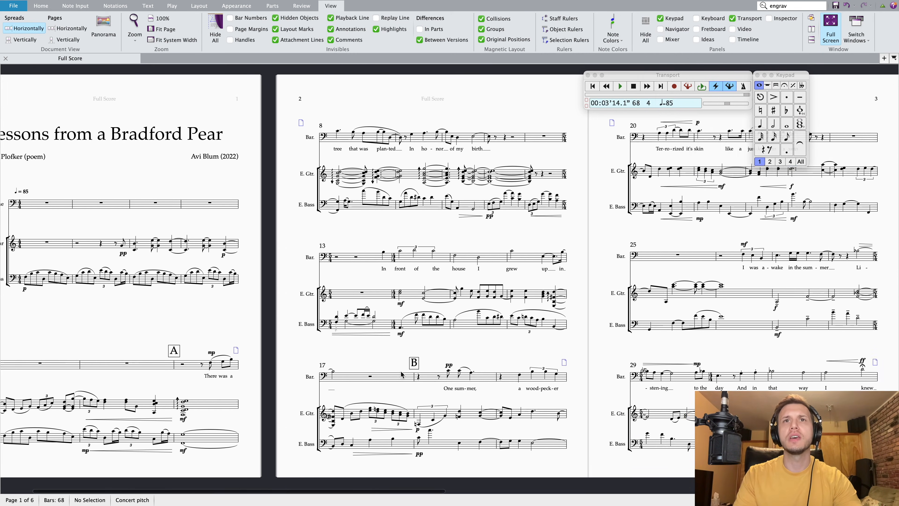
pyautogui.hscroll(2, 443, 380)
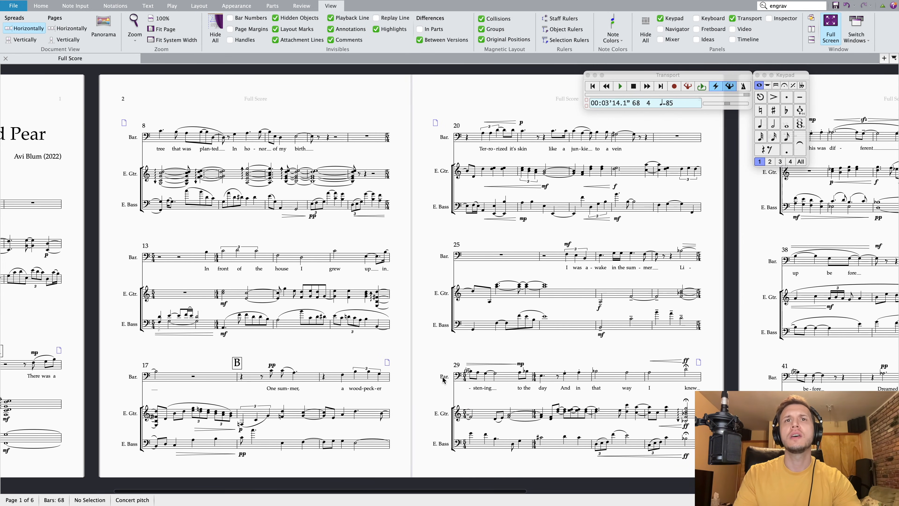
pyautogui.hscroll(2, 465, 361)
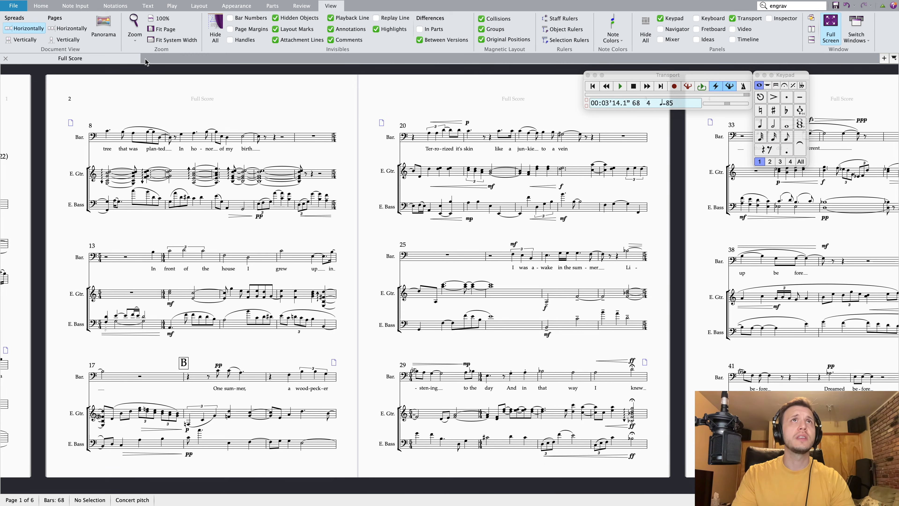
# Open the Baritone part and zoom out to show both of its pages
pyautogui.click(267, 7)
pyautogui.click(884, 58)
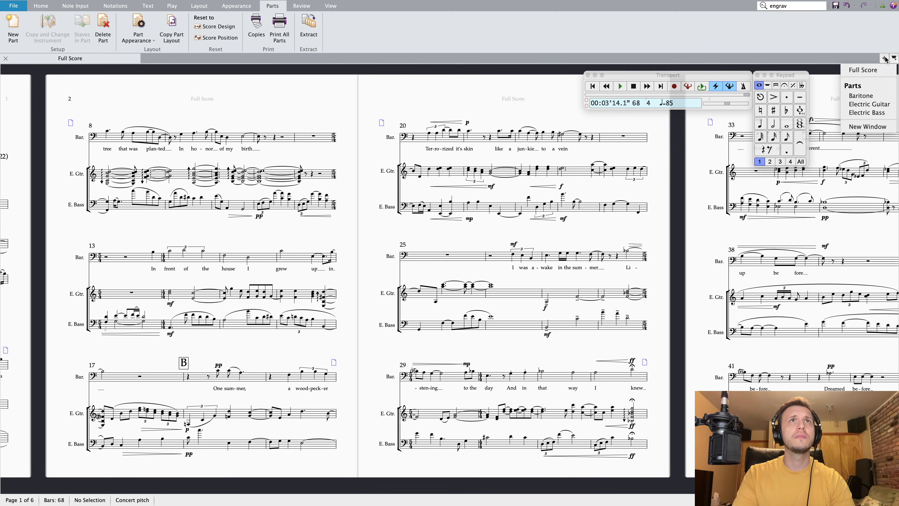
pyautogui.click(860, 95)
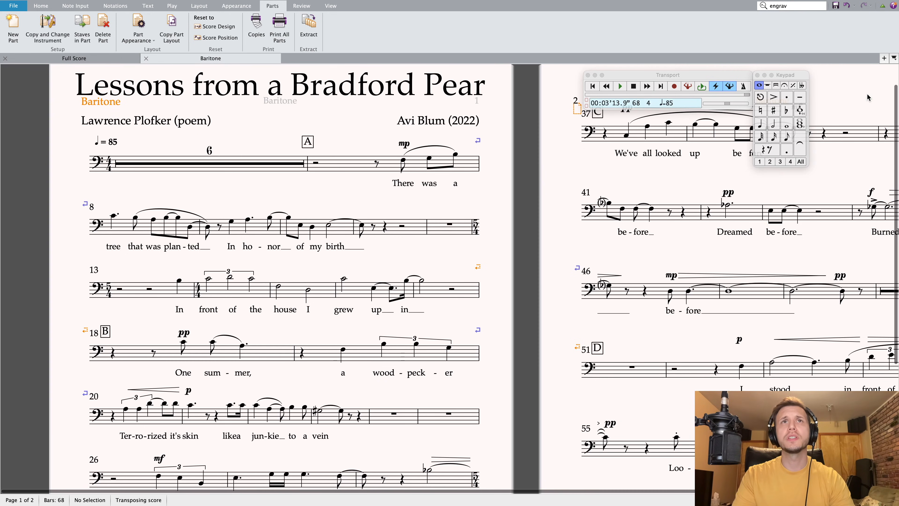
pyautogui.scroll(-1, 539, 221)
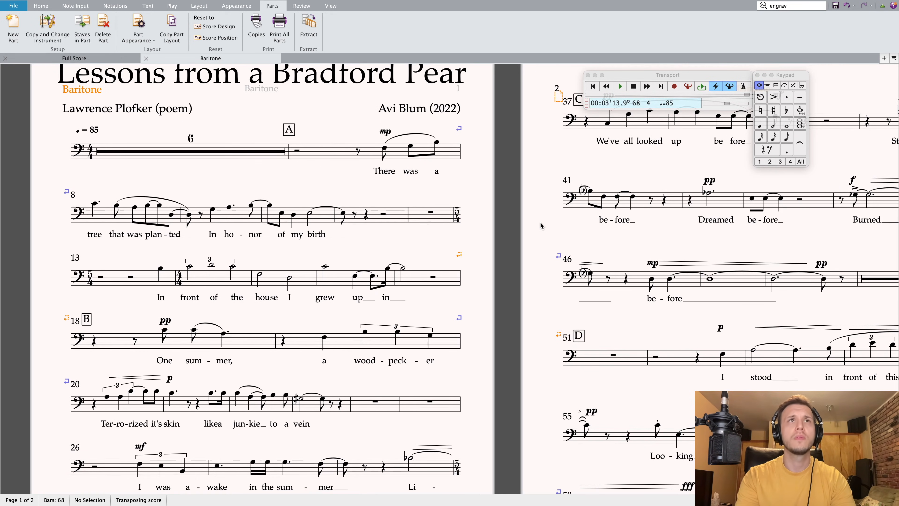
pyautogui.press('super+minus')
pyautogui.press('super+minus')
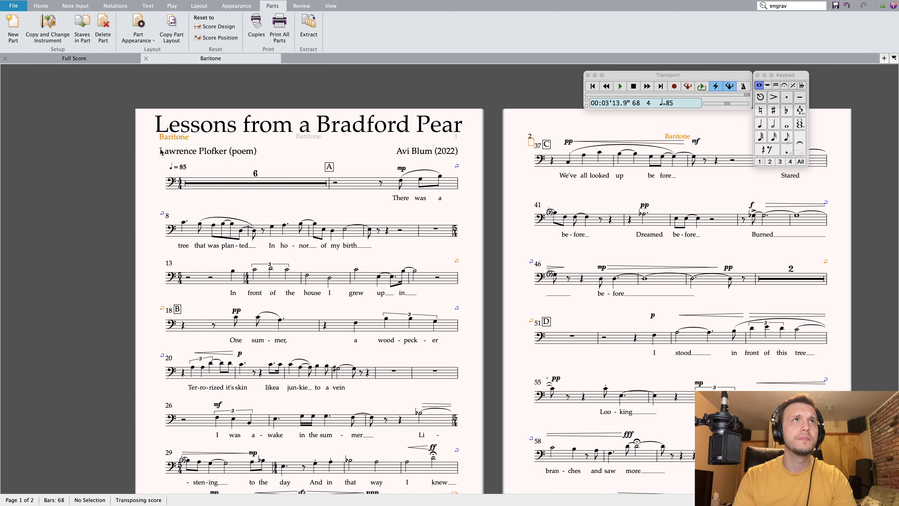
# Move the Baritone part name on the first page slightly lower, clear of the title
pyautogui.click(171, 133)
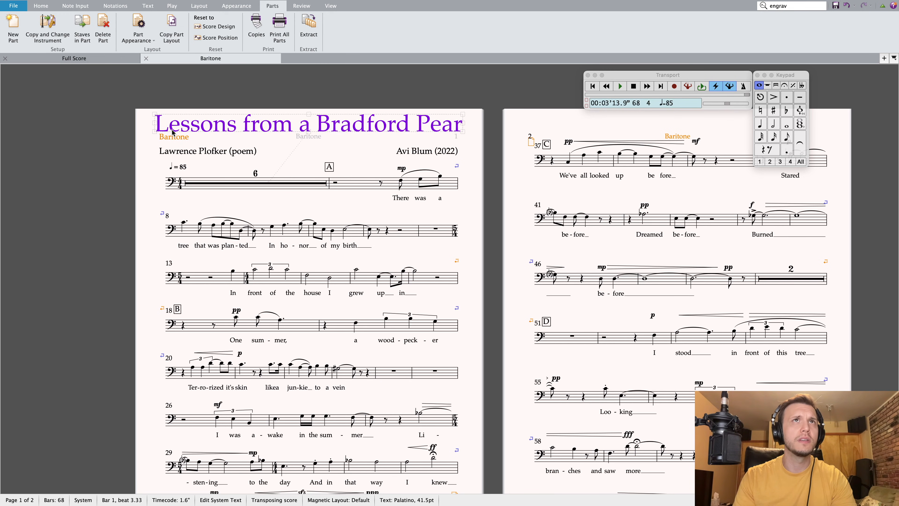
pyautogui.moveTo(173, 138); pyautogui.dragTo(173, 142)
pyautogui.press('Escape')
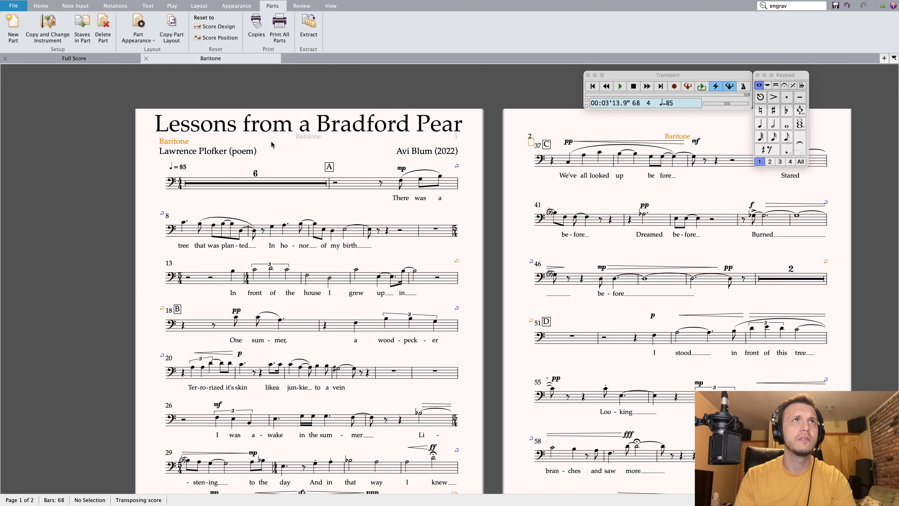
# Raise the centred Baritone page header to the top margin and nudge the title slightly lower on the first page
pyautogui.click(308, 137)
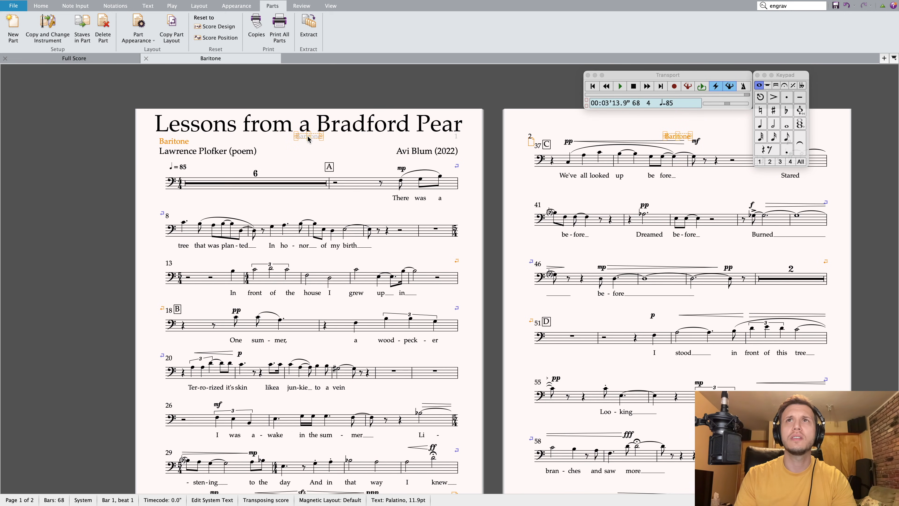
pyautogui.press('Escape')
pyautogui.moveTo(673, 135); pyautogui.dragTo(673, 119)
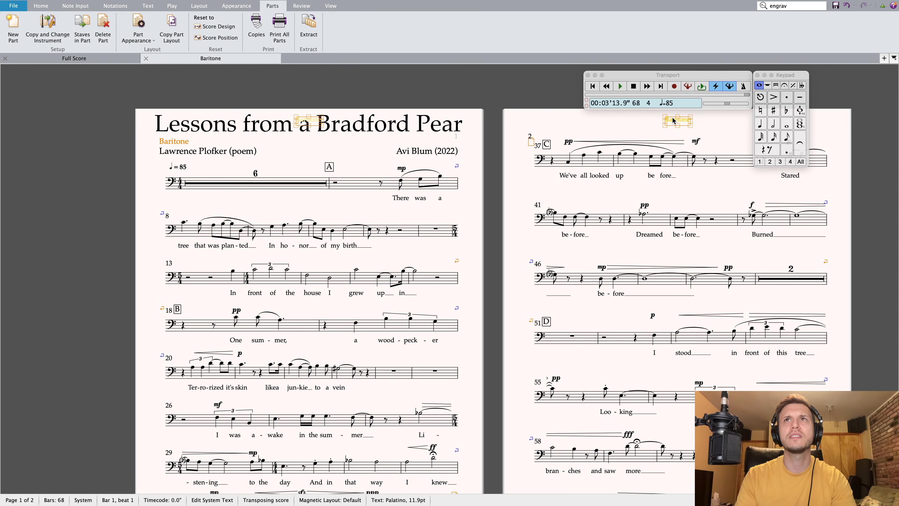
pyautogui.press('Escape')
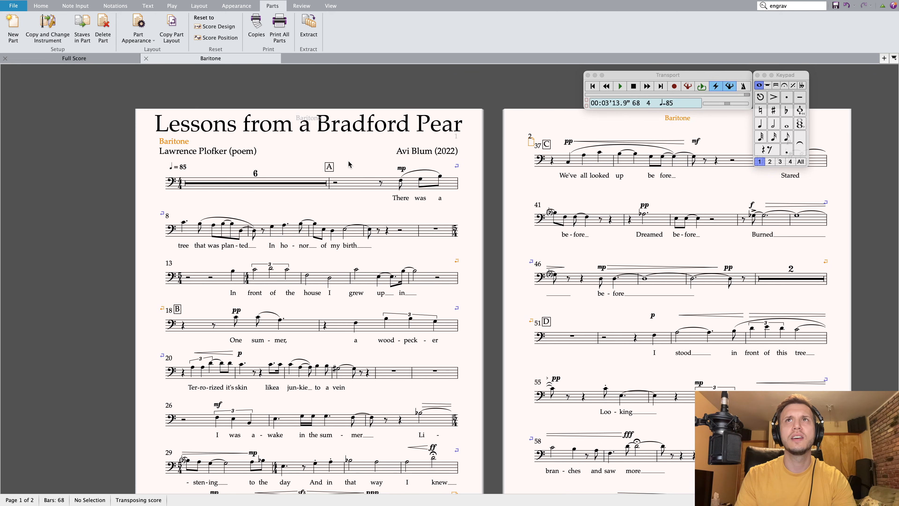
pyautogui.moveTo(306, 129); pyautogui.dragTo(308, 133)
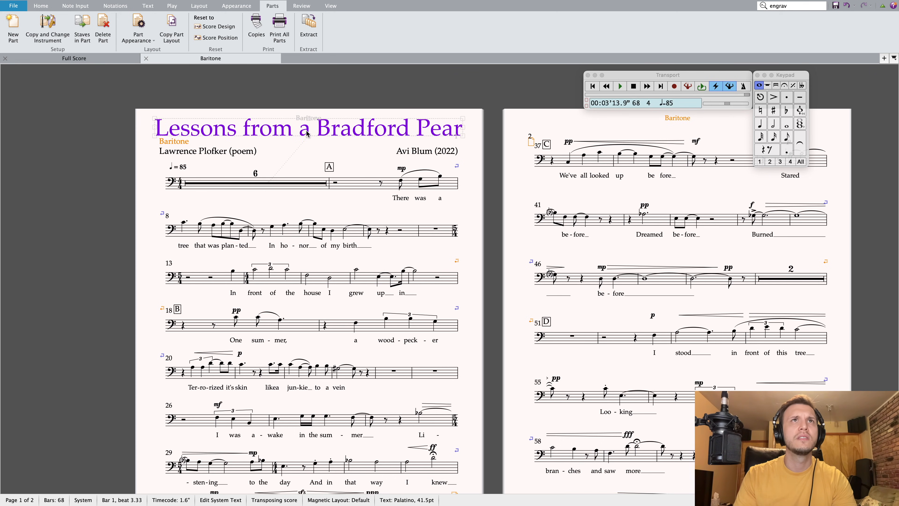
# Shift the first system of the Baritone part slightly lower to give the title and credits more room
pyautogui.scroll(-5, 336, 197)
pyautogui.scroll(2, 350, 155)
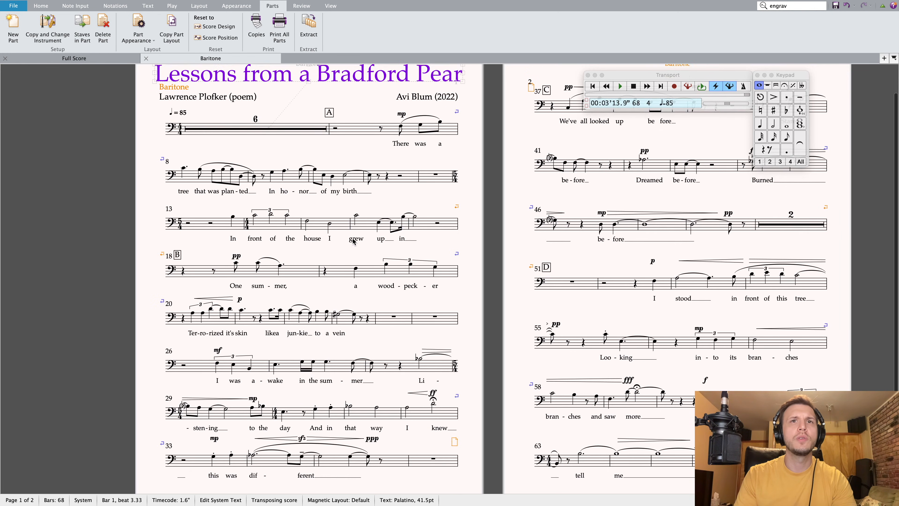
pyautogui.click(353, 151)
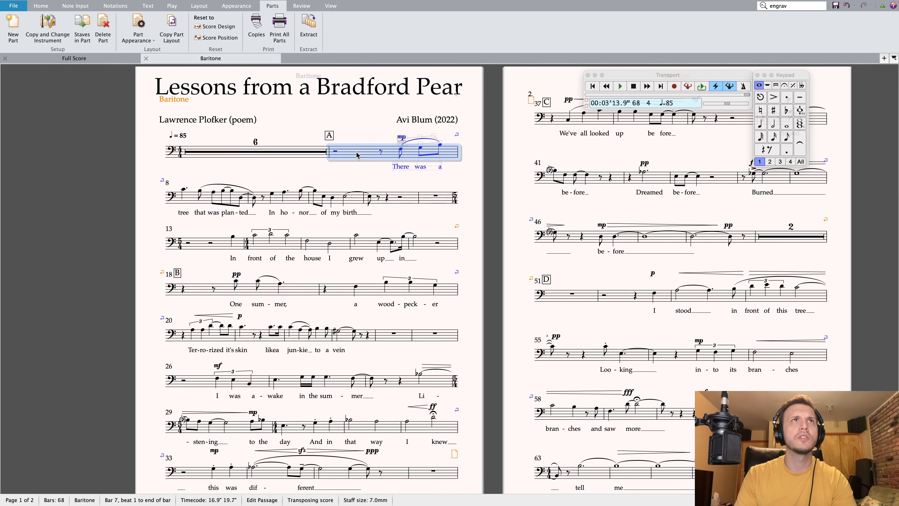
pyautogui.moveTo(356, 155); pyautogui.dragTo(358, 152)
# Examine the system spacing and page layout across both pages of the Baritone part
pyautogui.scroll(-3, 356, 230)
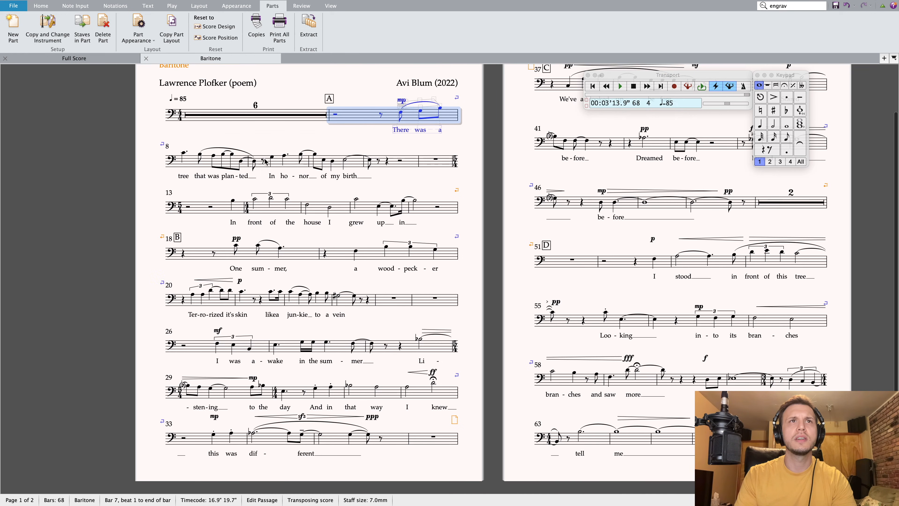
pyautogui.scroll(1, 569, 315)
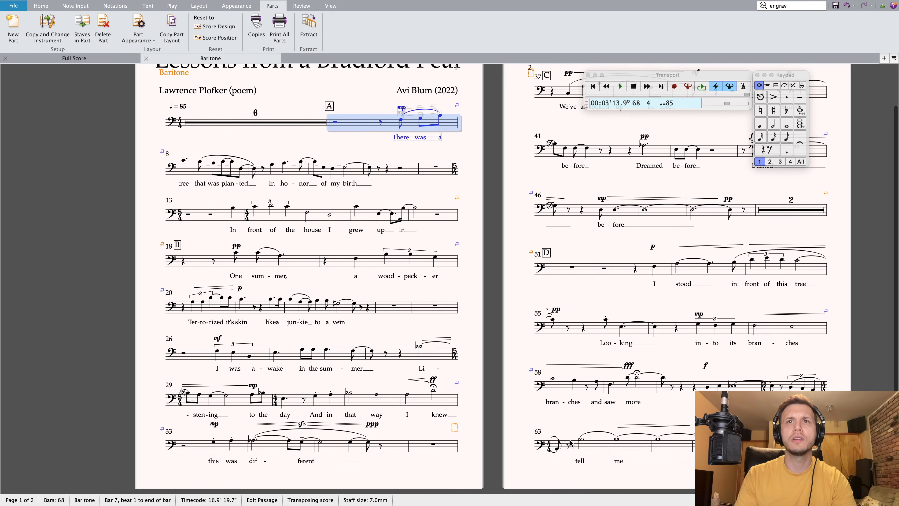
pyautogui.scroll(4, 580, 407)
pyautogui.hscroll(5, 591, 368)
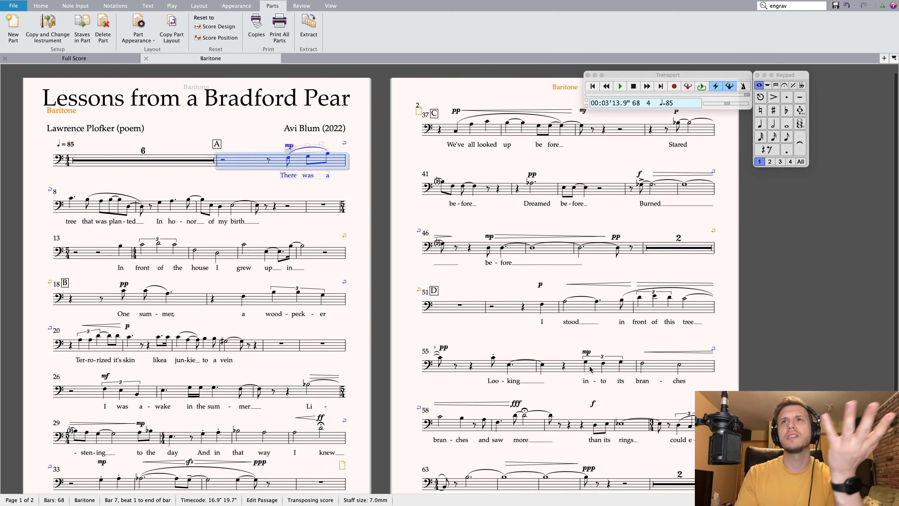
pyautogui.scroll(-4, 591, 369)
pyautogui.hscroll(-5, 566, 374)
pyautogui.scroll(2, 540, 378)
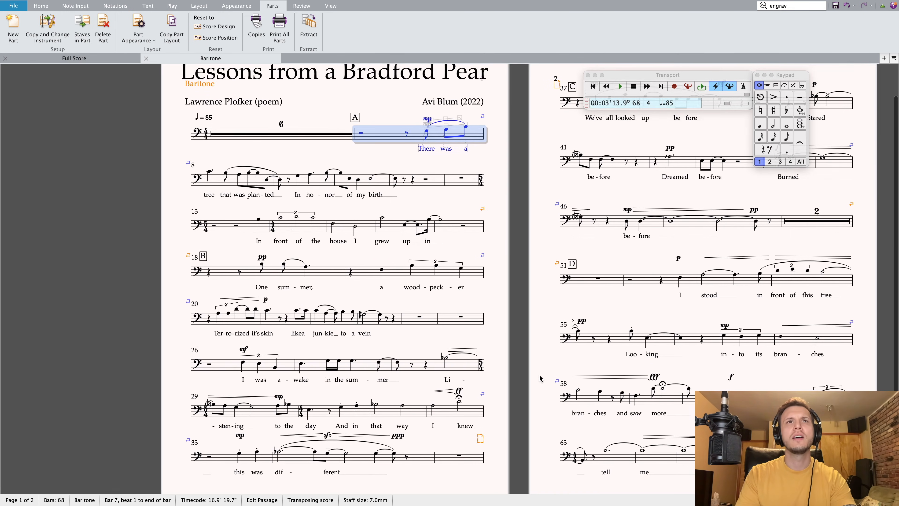
pyautogui.hscroll(2, 539, 378)
pyautogui.scroll(-1, 539, 378)
pyautogui.scroll(1, 497, 366)
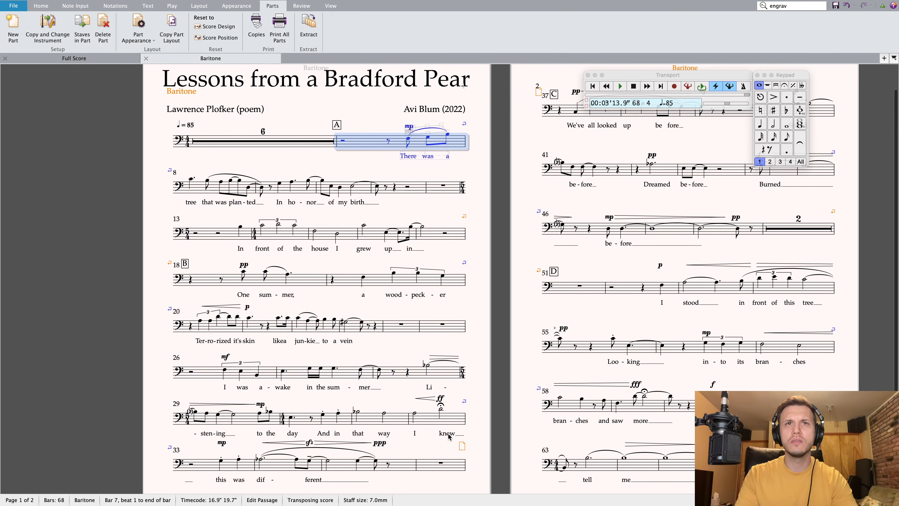
# Slightly adjust the ff dynamic over the fermata in bar 32 and close the Baritone part
pyautogui.click(441, 399)
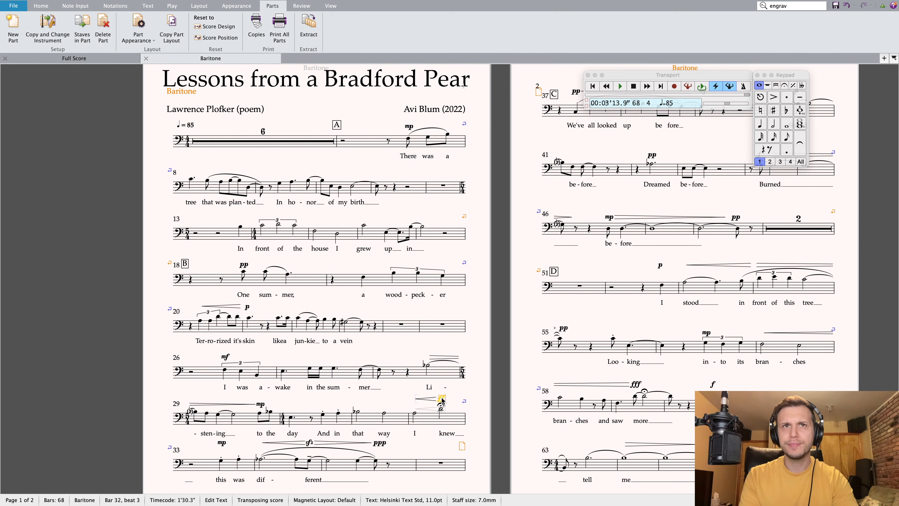
pyautogui.click(80, 241)
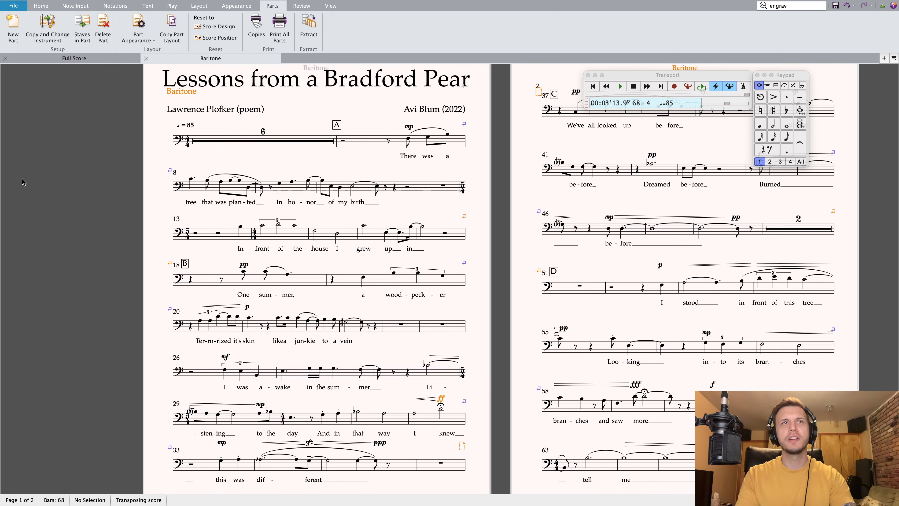
pyautogui.click(146, 58)
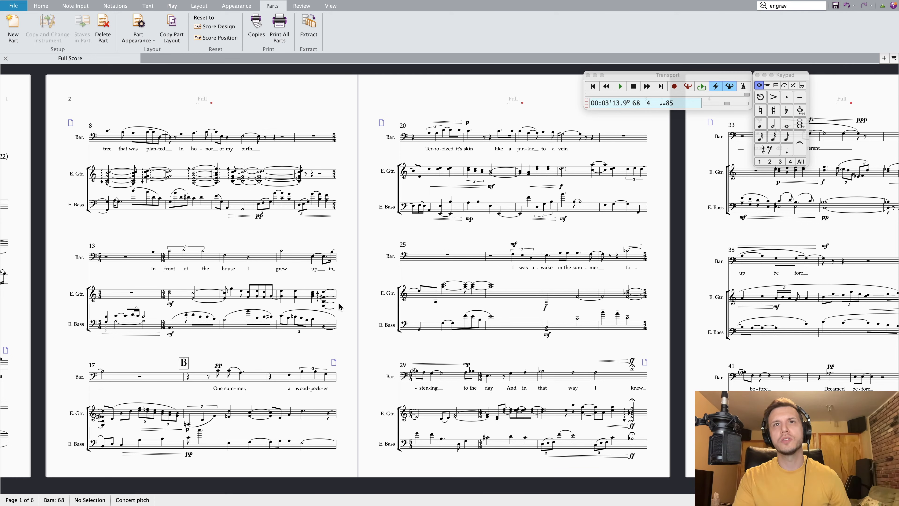
# Enlarge the cut-off header text frame on the first page of the full score so "Full Score" fits completely
pyautogui.hscroll(-6, 354, 311)
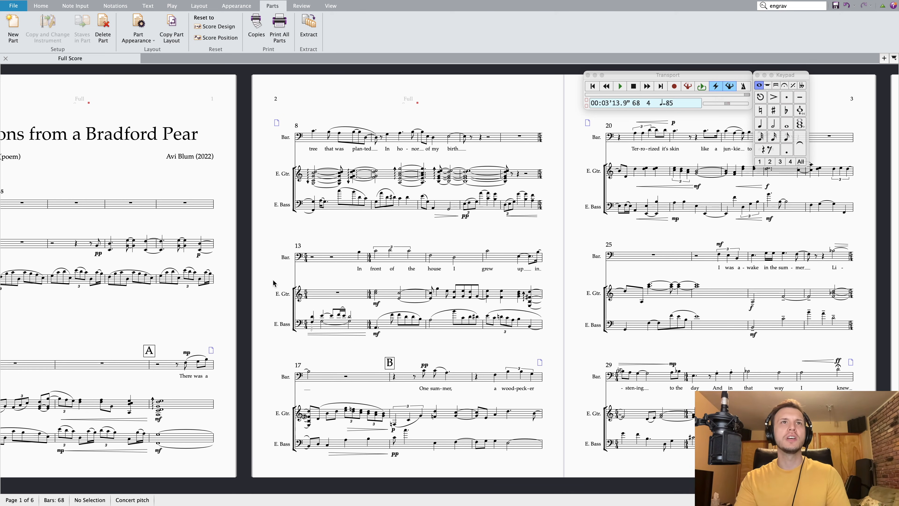
pyautogui.hscroll(-3, 267, 285)
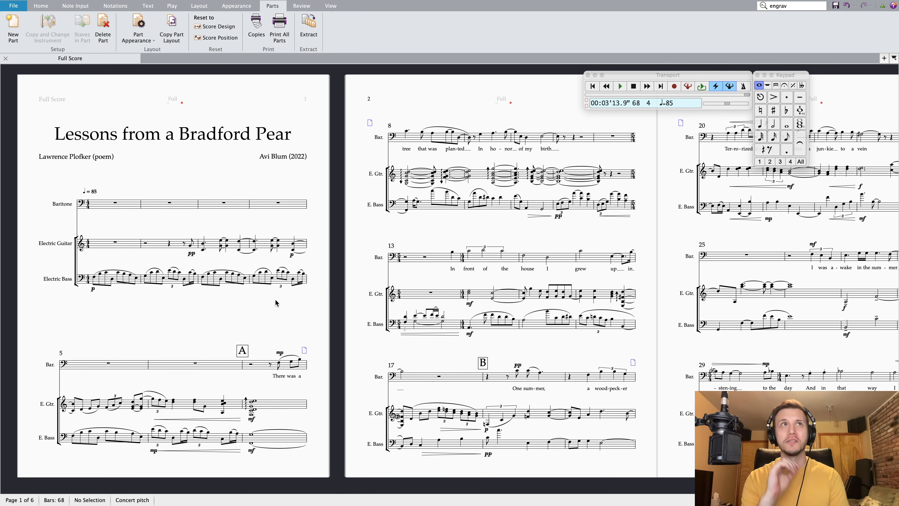
pyautogui.click(182, 102)
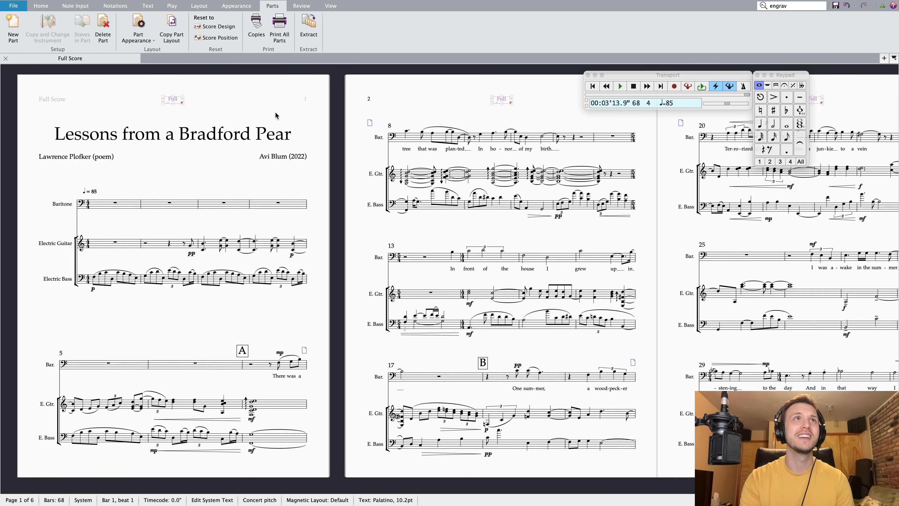
pyautogui.click(187, 108)
pyautogui.click(183, 104)
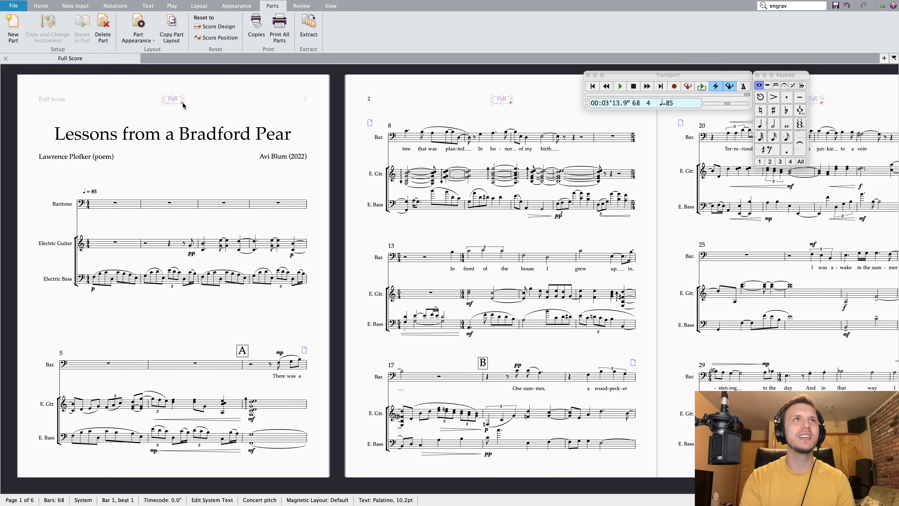
pyautogui.scroll(10, 183, 105)
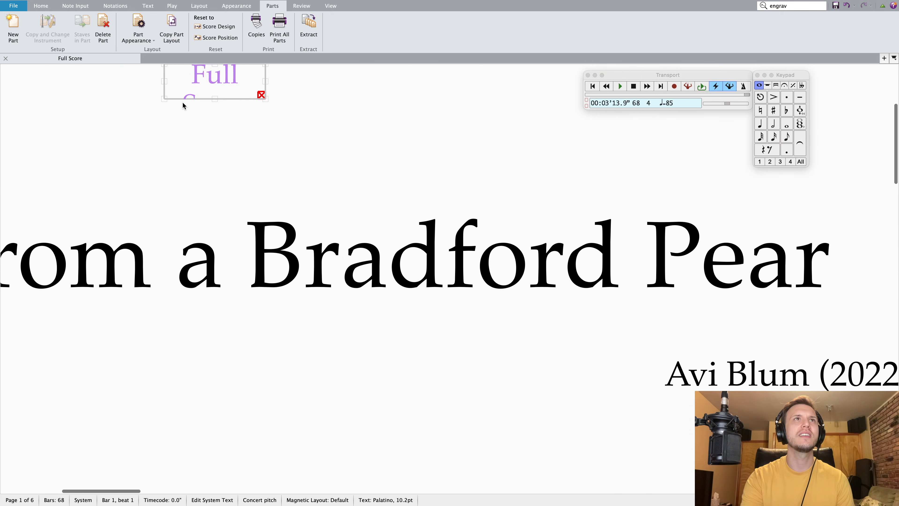
pyautogui.scroll(2, 183, 103)
pyautogui.click(133, 144)
pyautogui.click(217, 163)
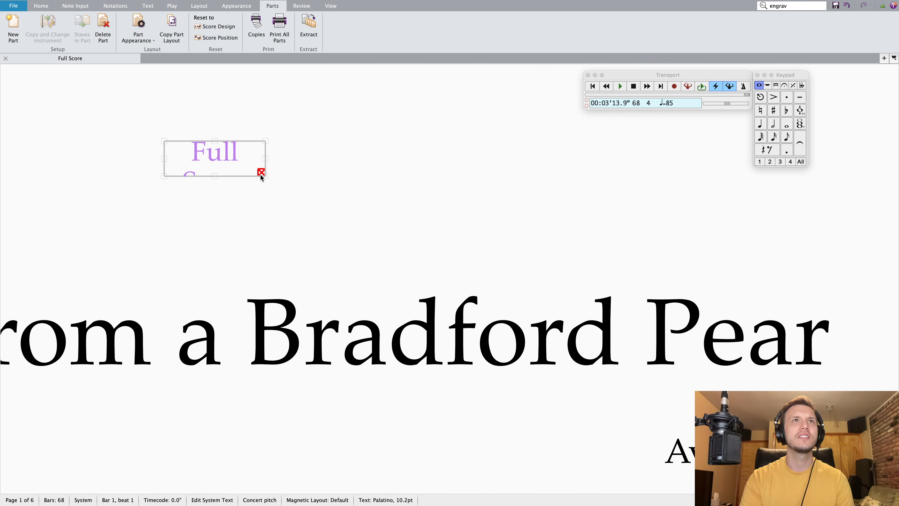
pyautogui.moveTo(266, 176); pyautogui.dragTo(303, 199)
pyautogui.click(333, 207)
pyautogui.scroll(-12, 333, 209)
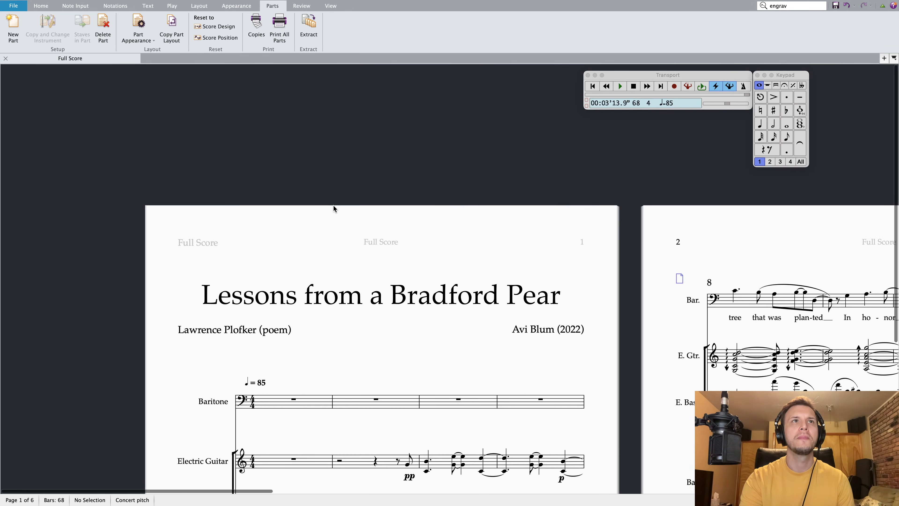
# Play back the full score from the beginning through bar 23, following the notation on the pages
pyautogui.hscroll(5, 333, 208)
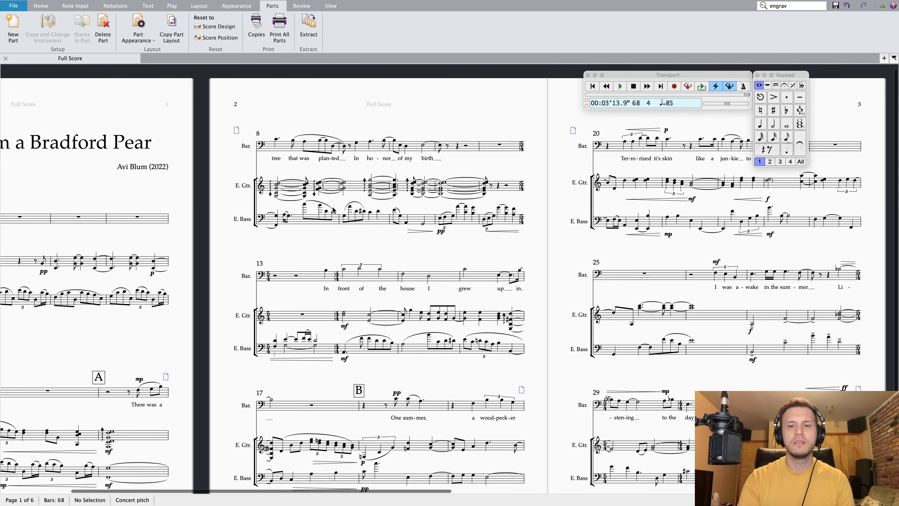
pyautogui.scroll(-3, 333, 209)
pyautogui.hscroll(-2, 211, 299)
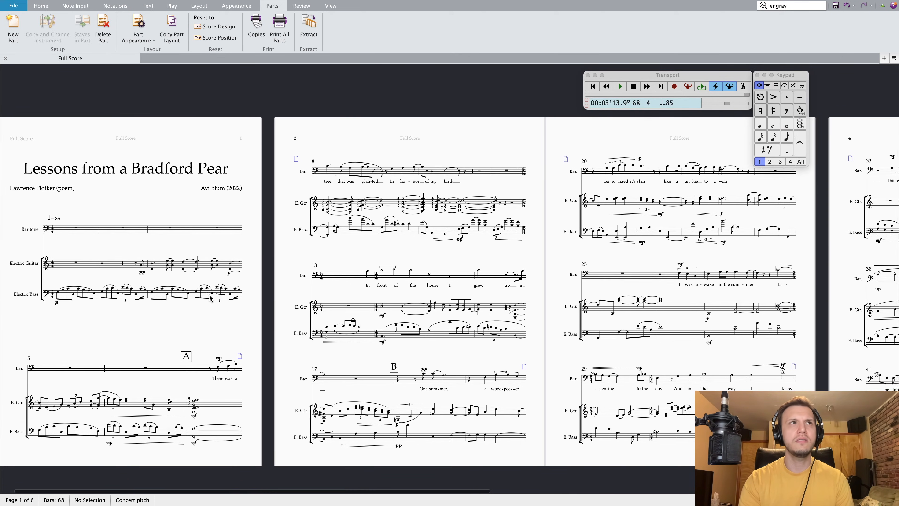
pyautogui.click(592, 88)
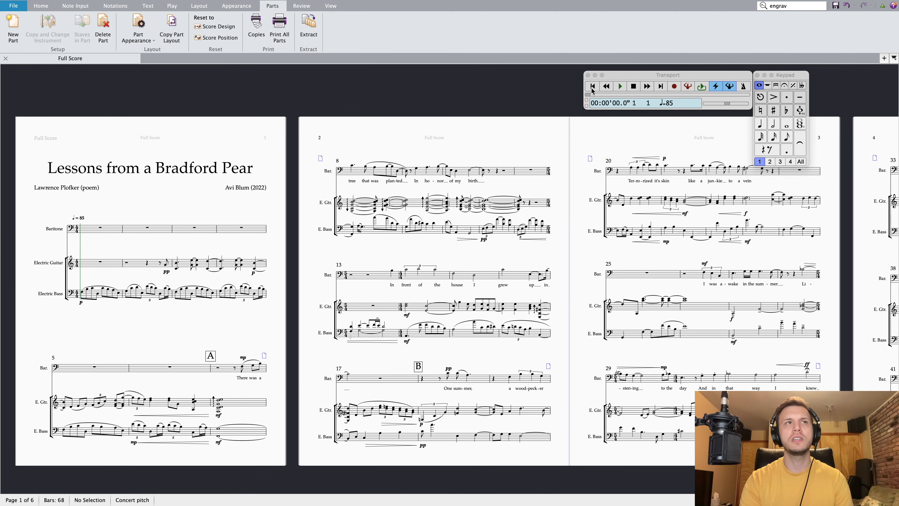
pyautogui.press('super+equal')
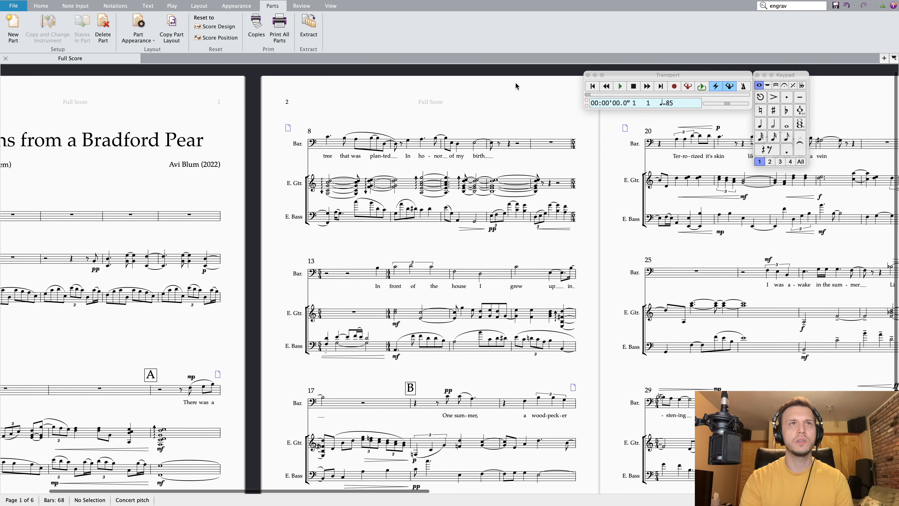
pyautogui.hscroll(-5, 401, 144)
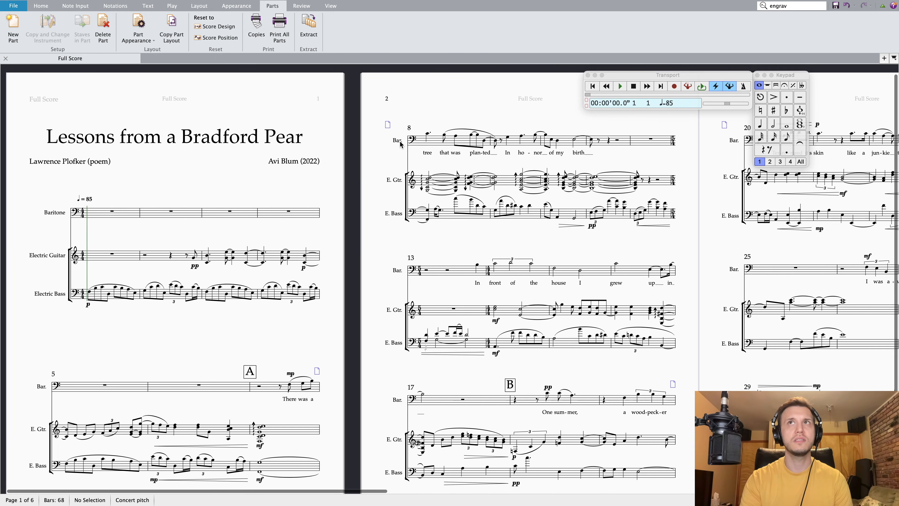
pyautogui.press('space')
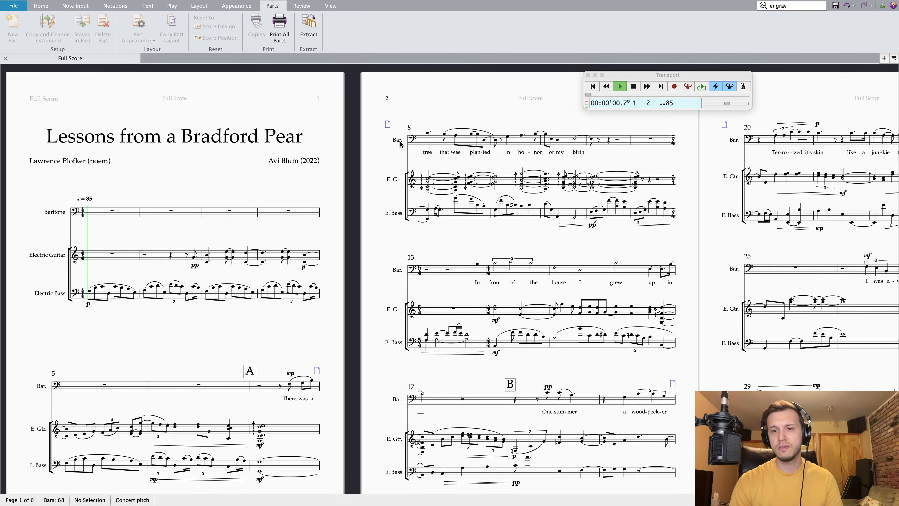
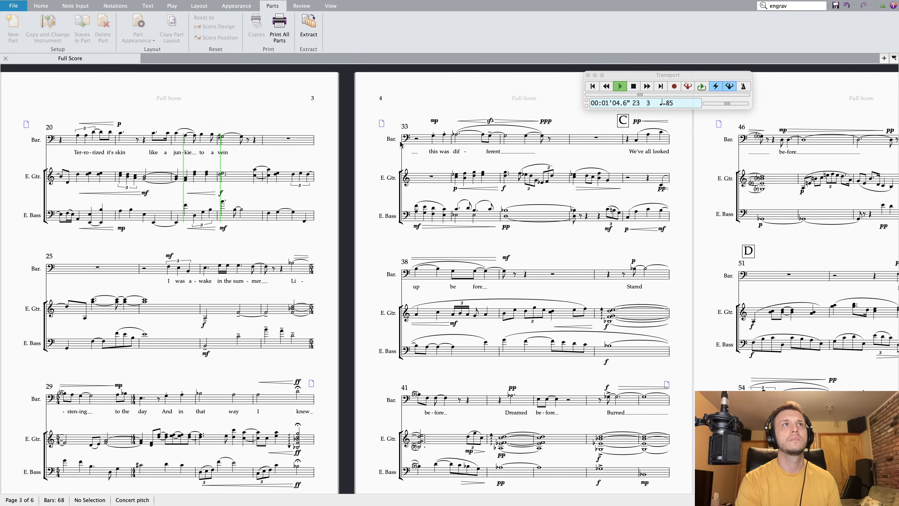
pyautogui.press('space')
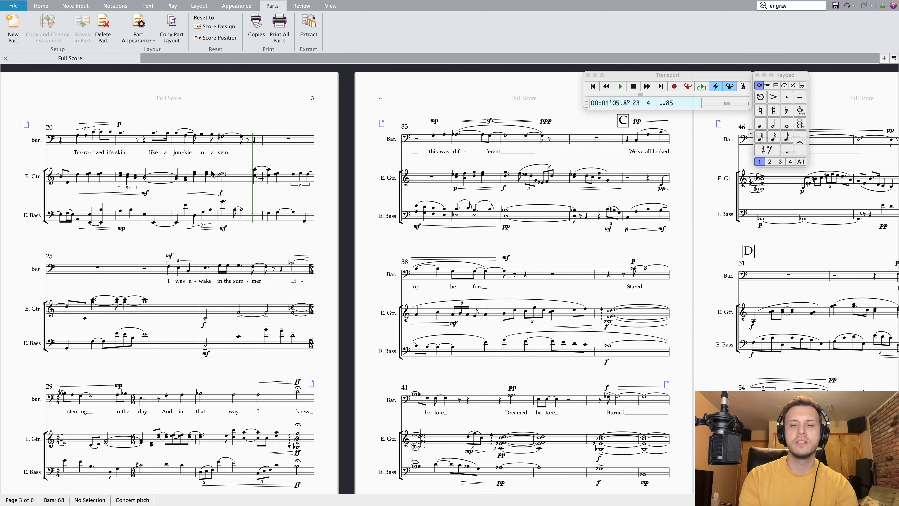
# Add an f dynamic to the Baritone's tied G#3 on beat 1 of bar 23, at the word "vein"
pyautogui.scroll(3, 212, 173)
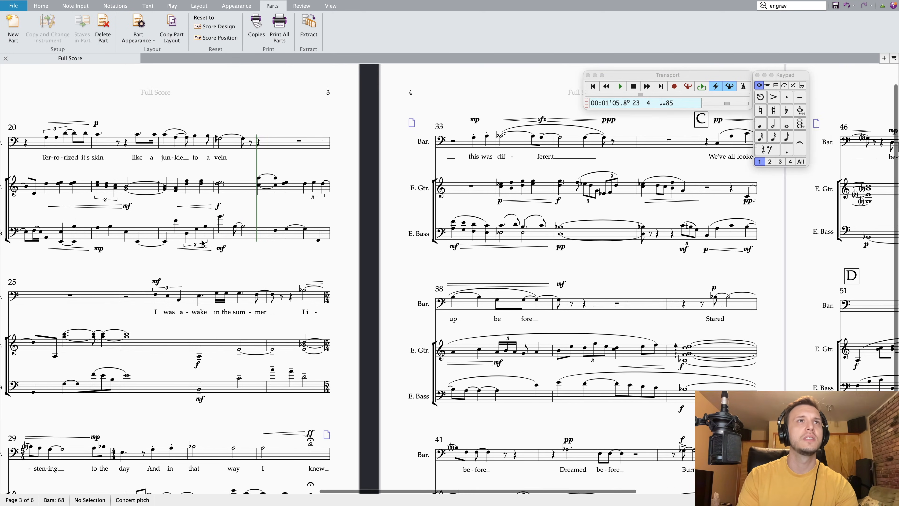
pyautogui.hscroll(-2, 203, 241)
pyautogui.scroll(1, 204, 159)
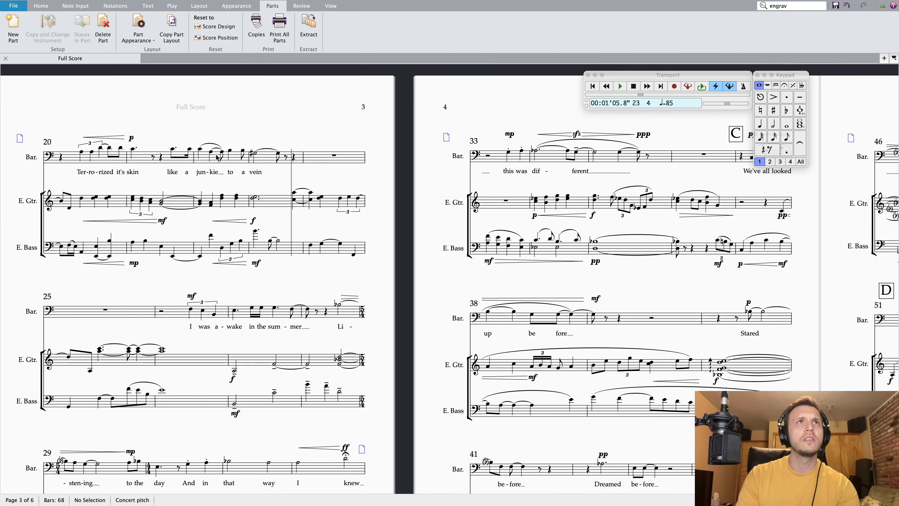
pyautogui.click(229, 151)
pyautogui.click(255, 154)
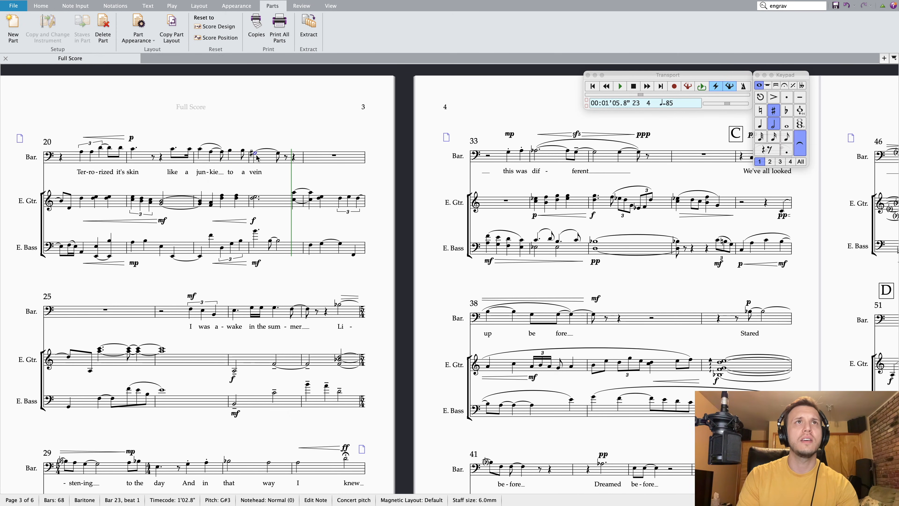
pyautogui.press('super+e')
pyautogui.press('super+f')
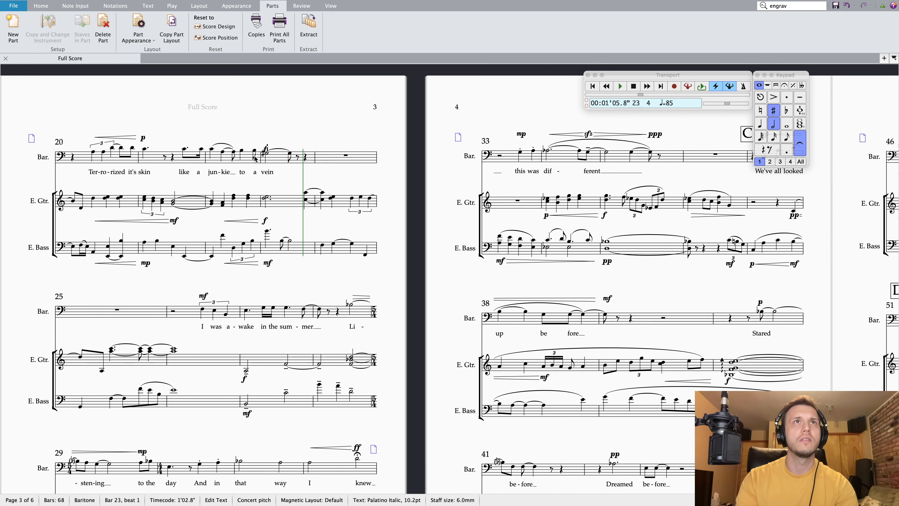
pyautogui.press('Escape')
pyautogui.press('Escape')
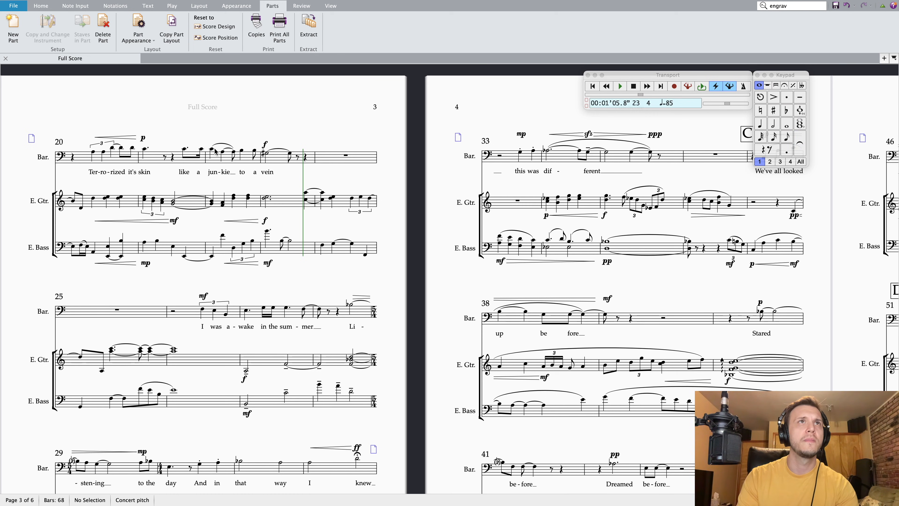
# Add a crescendo hairpin to the Baritone across bar 22, from beat 1 up to the f dynamic in bar 23
pyautogui.click(242, 152)
pyautogui.hotkey('shift', 'Right')
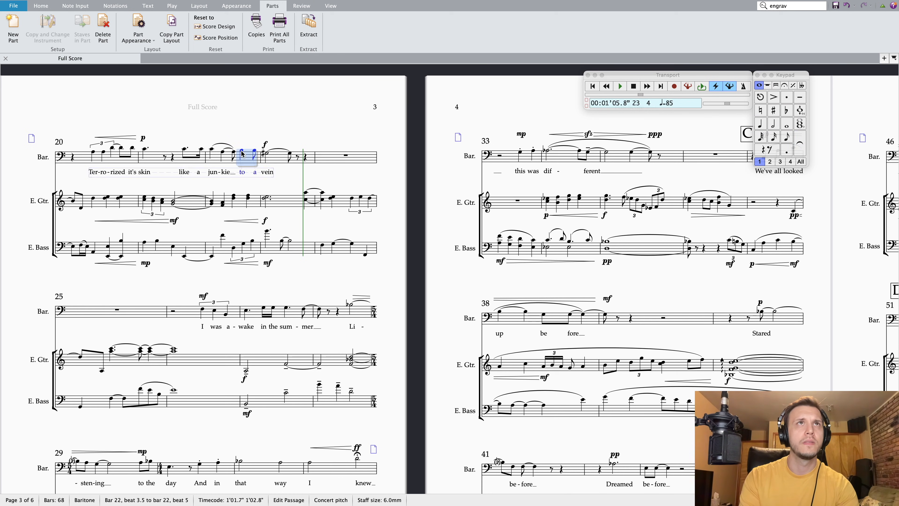
pyautogui.click(211, 150)
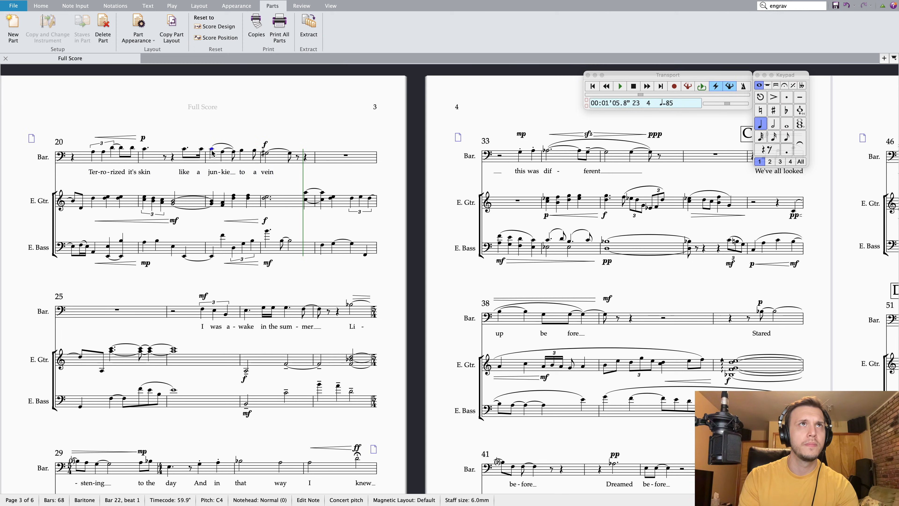
pyautogui.keyDown('shift'); pyautogui.click(254, 153); pyautogui.keyUp('shift')
pyautogui.press('h')
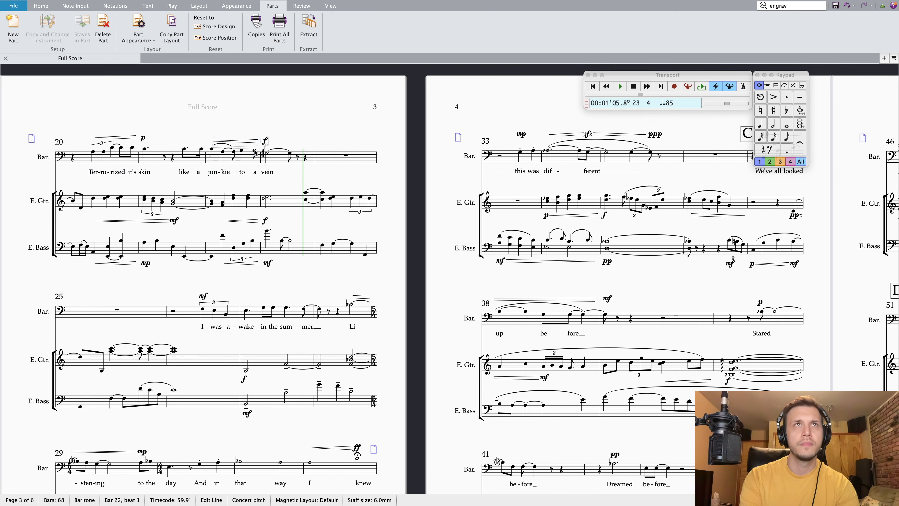
pyautogui.press('Escape')
# Play back the full score from bar 20 to bar 38, following the dynamics on pages 3 and 4
pyautogui.click(73, 246)
pyautogui.press('p')
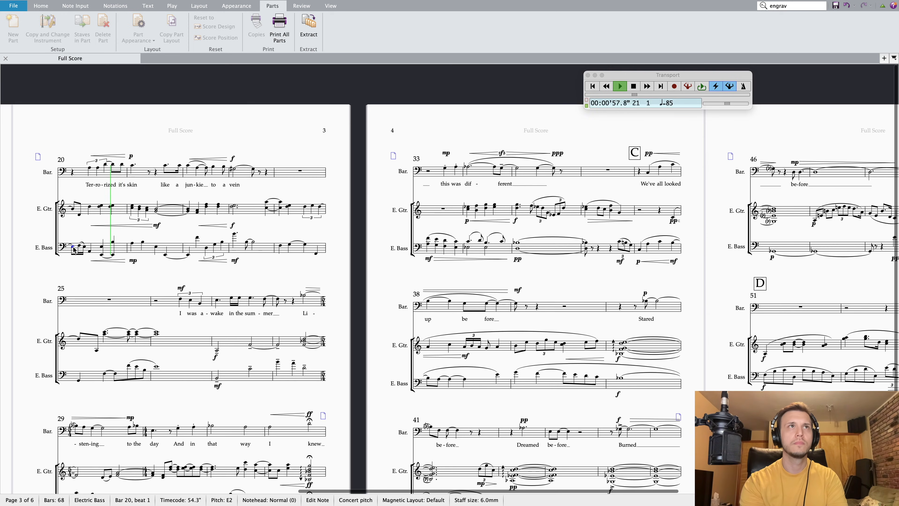
pyautogui.scroll(-2, 73, 248)
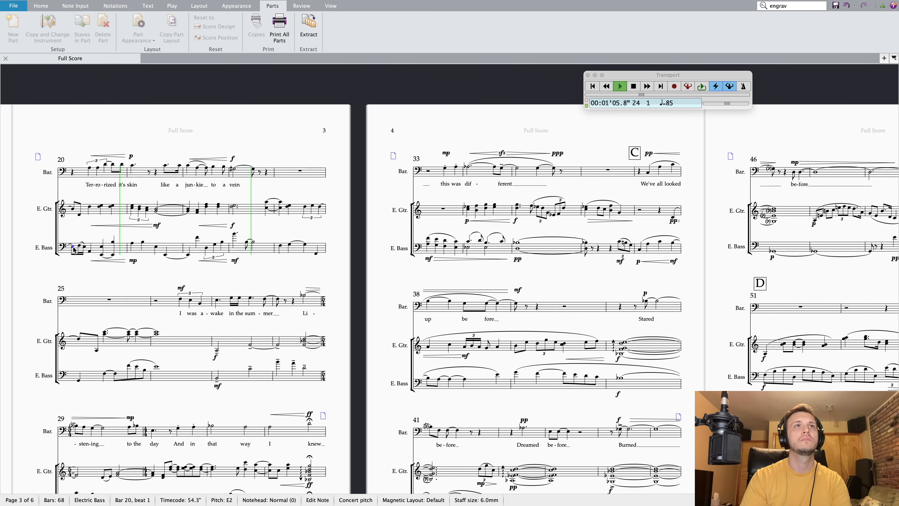
pyautogui.press('space')
pyautogui.press('Escape')
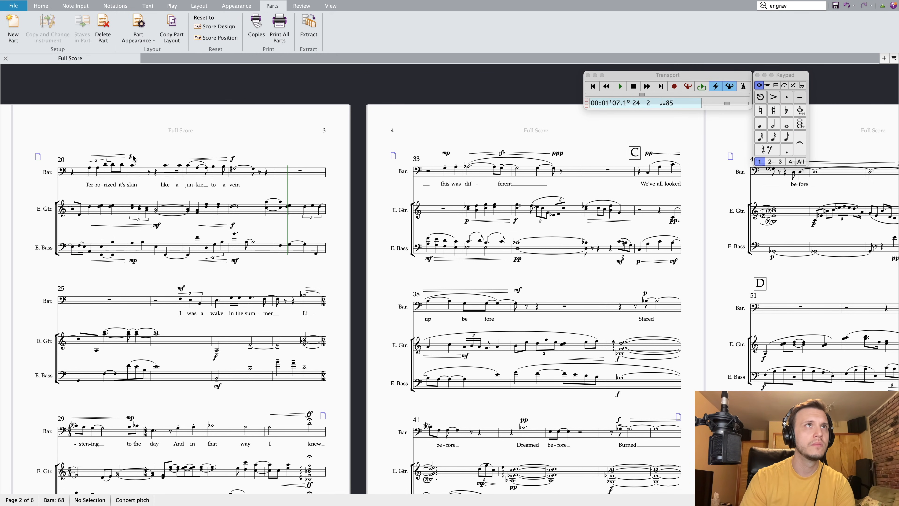
pyautogui.press('space')
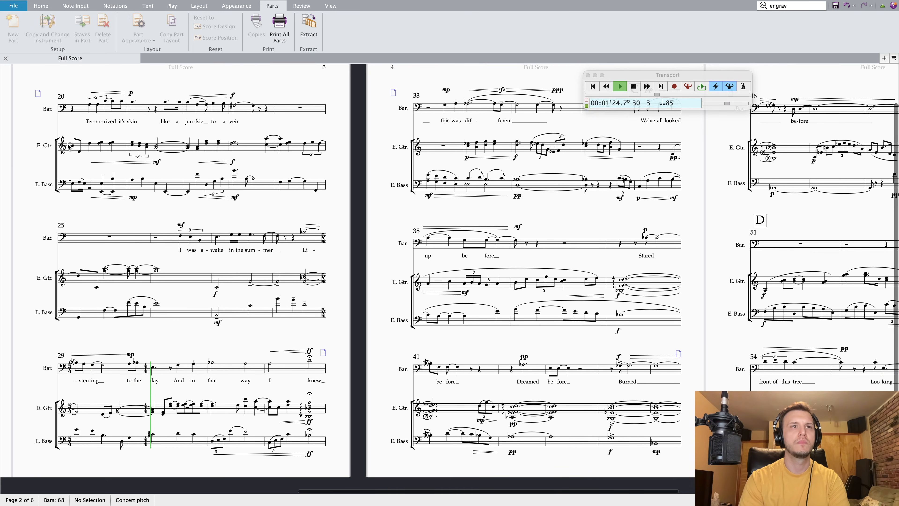
pyautogui.scroll(1, 67, 147)
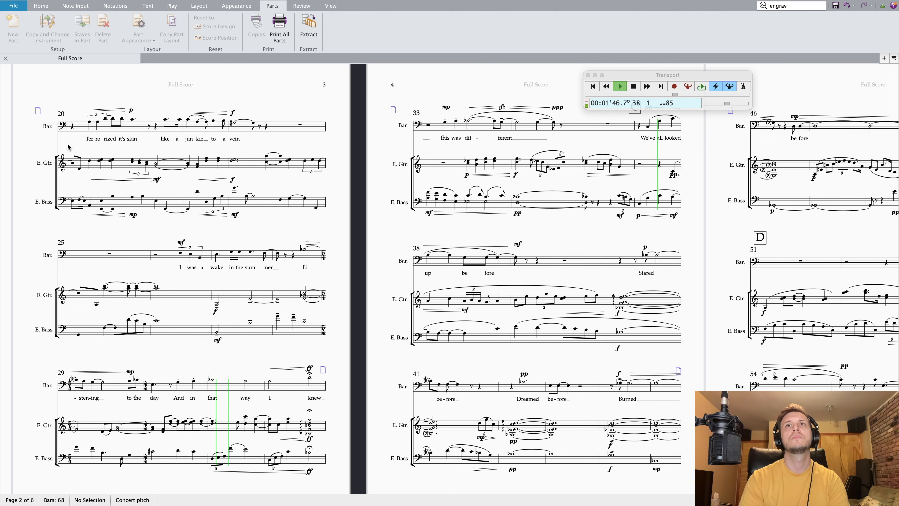
pyautogui.press('space')
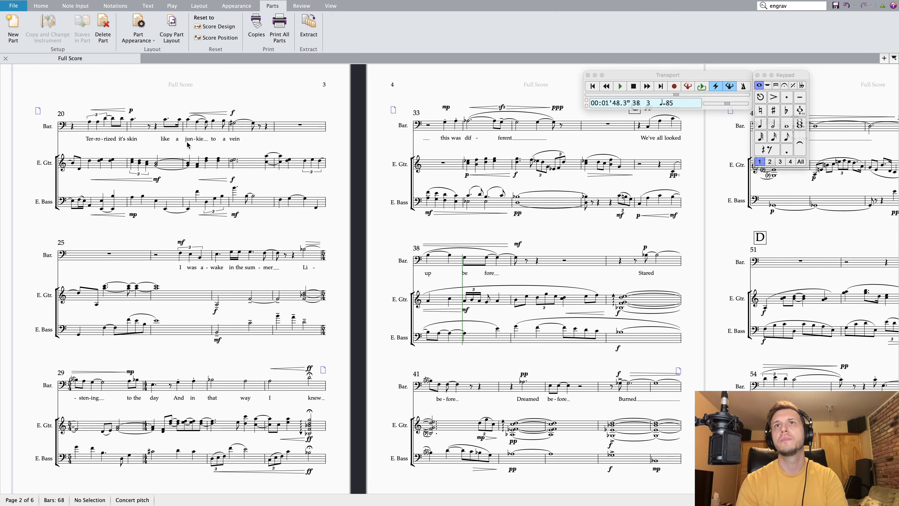
# Add a diminuendo hairpin to the Electric Bass triplet on beat 4 of bar 36, between the mf and p dynamics
pyautogui.click(619, 215)
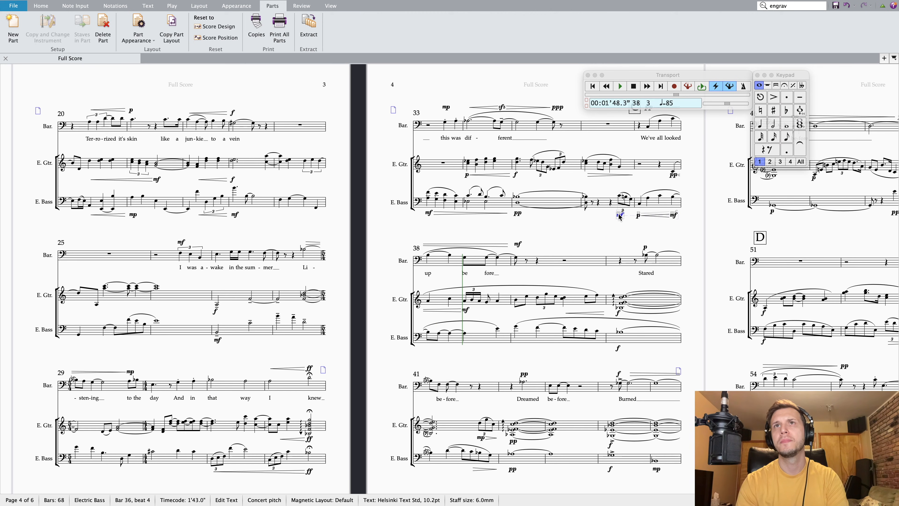
pyautogui.click(616, 222)
pyautogui.click(619, 215)
pyautogui.keyDown('shift'); pyautogui.click(620, 198); pyautogui.keyUp('shift')
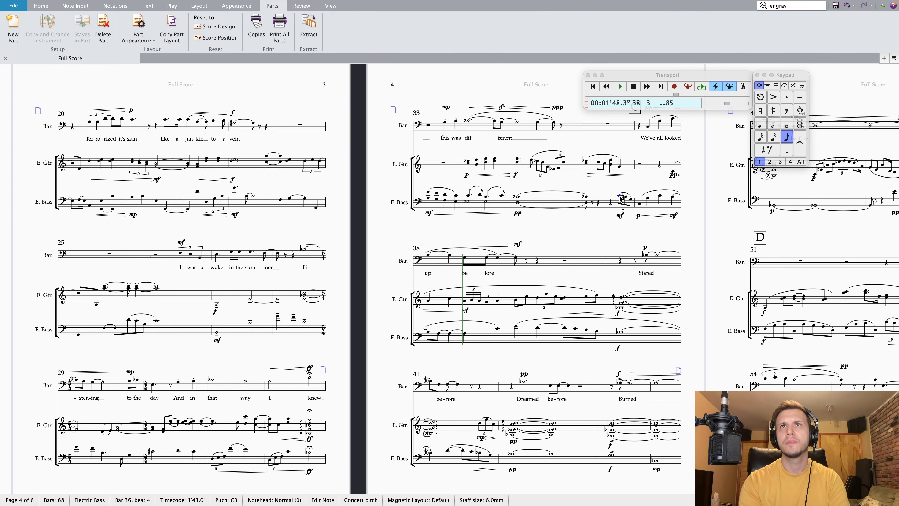
pyautogui.hotkey('shift', 'h')
pyautogui.press('Escape')
# Play back the full score from bar 36 to bar 67 on the last page
pyautogui.click(586, 162)
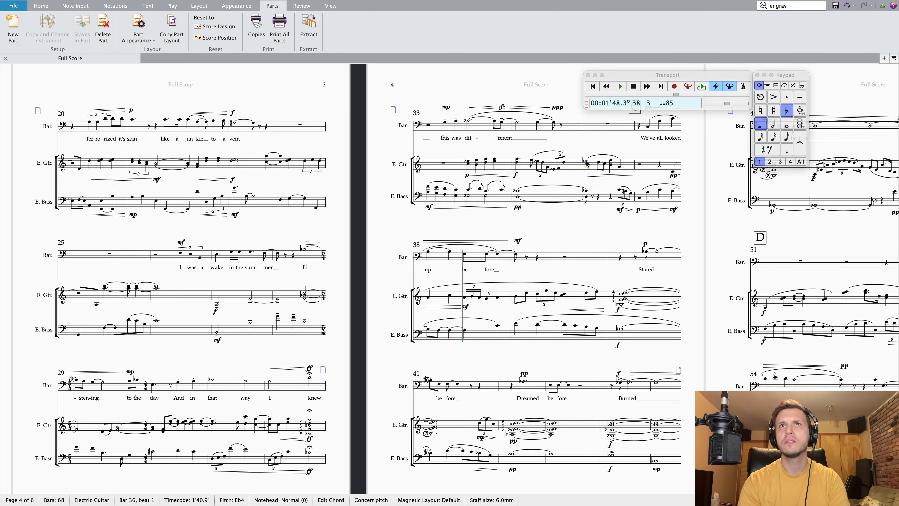
pyautogui.press('p')
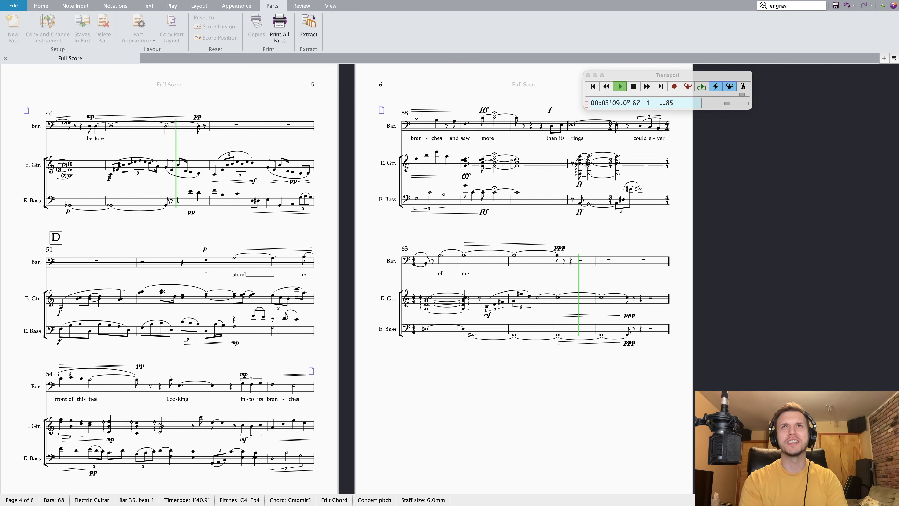
pyautogui.press('space')
pyautogui.press('Escape')
# Check the fermatas on beat 3 of bar 59 in the Baritone, Electric Guitar and Electric Bass staves
pyautogui.press('super+equal')
pyautogui.press('super+equal')
pyautogui.press('super+equal')
pyautogui.scroll(5, 524, 110)
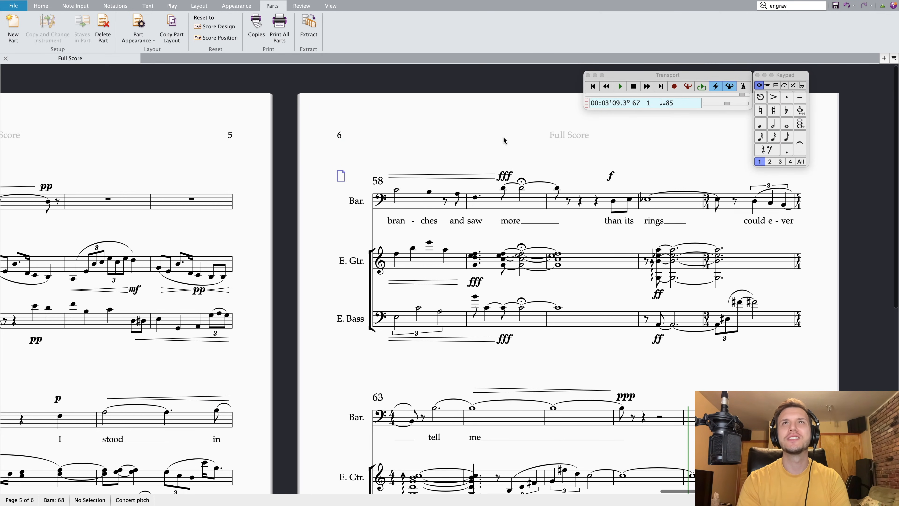
pyautogui.click(523, 181)
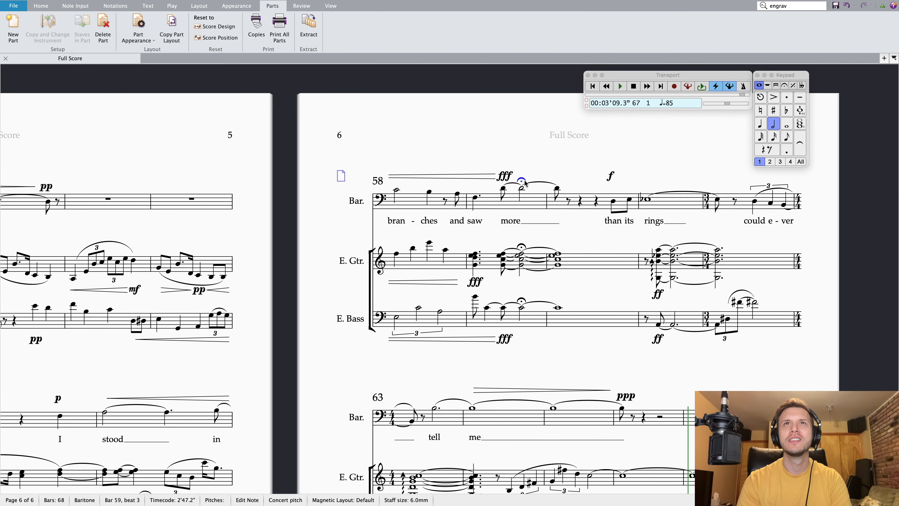
pyautogui.press('Escape')
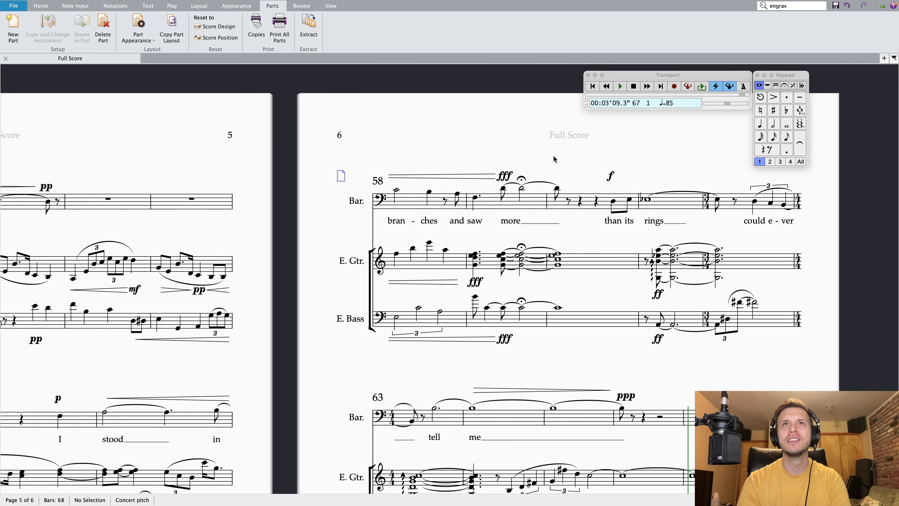
pyautogui.click(522, 245)
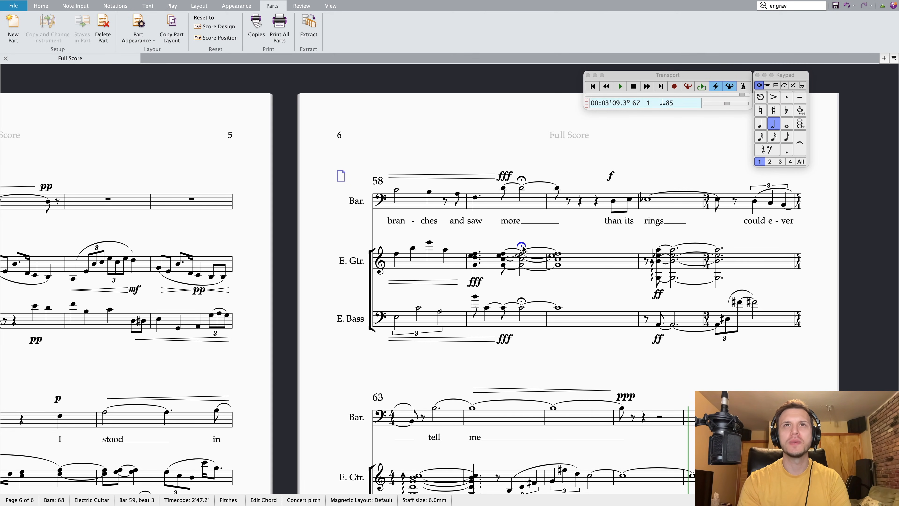
pyautogui.click(522, 301)
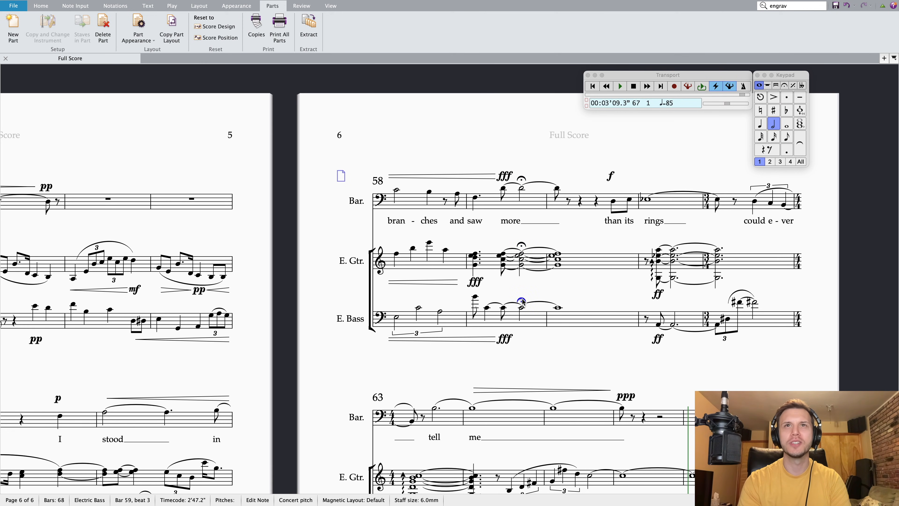
pyautogui.press('Escape')
# Play back the passage around the fermata, from the end of bar 58 to bar 62
pyautogui.press('super+minus')
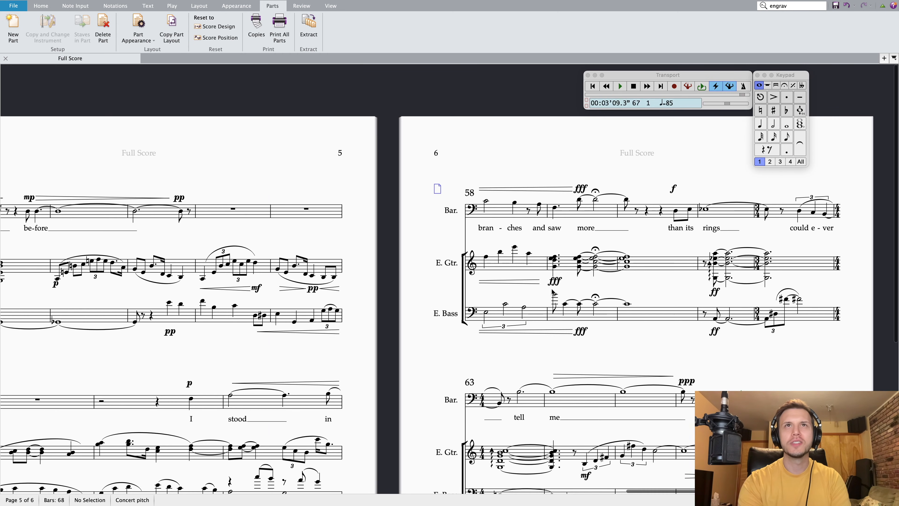
pyautogui.click(539, 205)
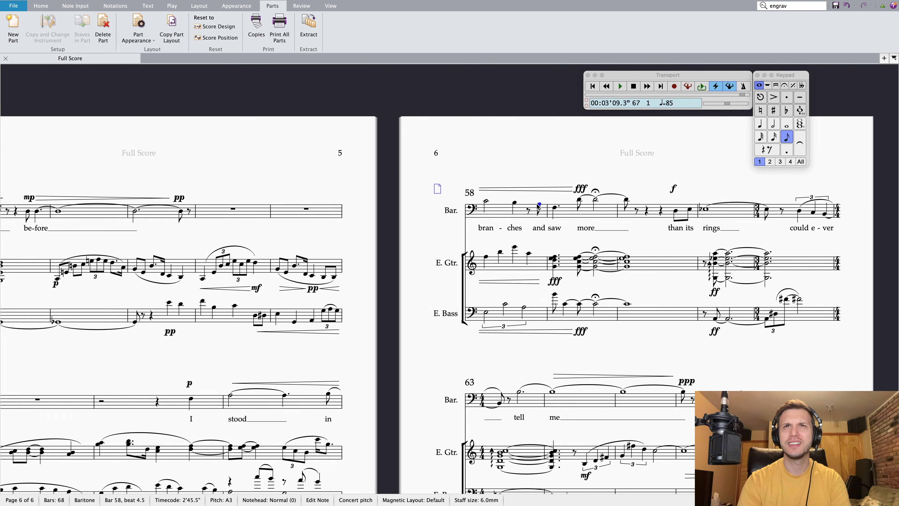
pyautogui.press('p')
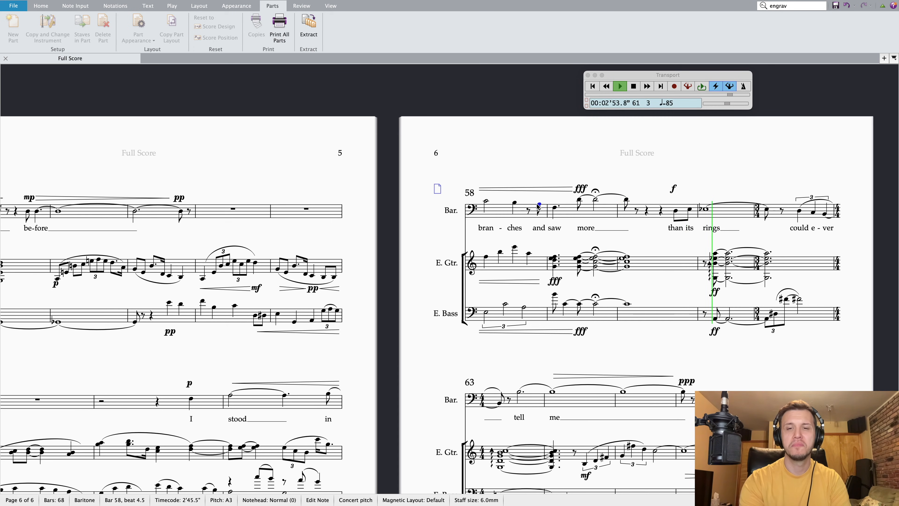
pyautogui.press('super+minus')
pyautogui.press('super+minus')
pyautogui.press('space')
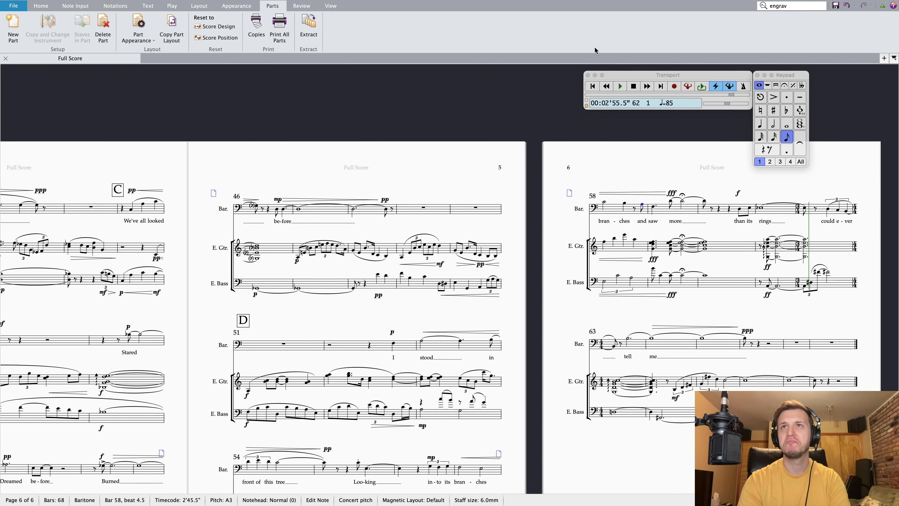
# Play back the build-up into the fermata again, from beat 3 of bar 56 to bar 60
pyautogui.scroll(-3, 608, 329)
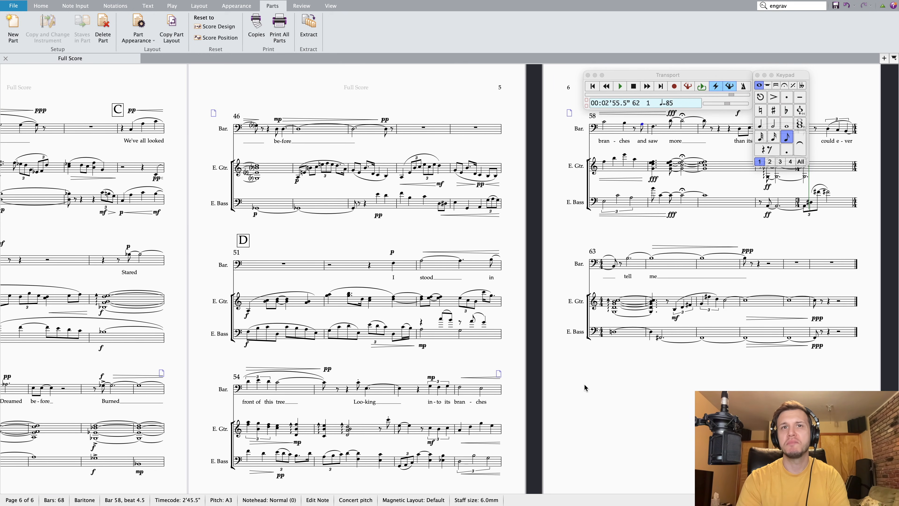
pyautogui.hscroll(-2, 586, 385)
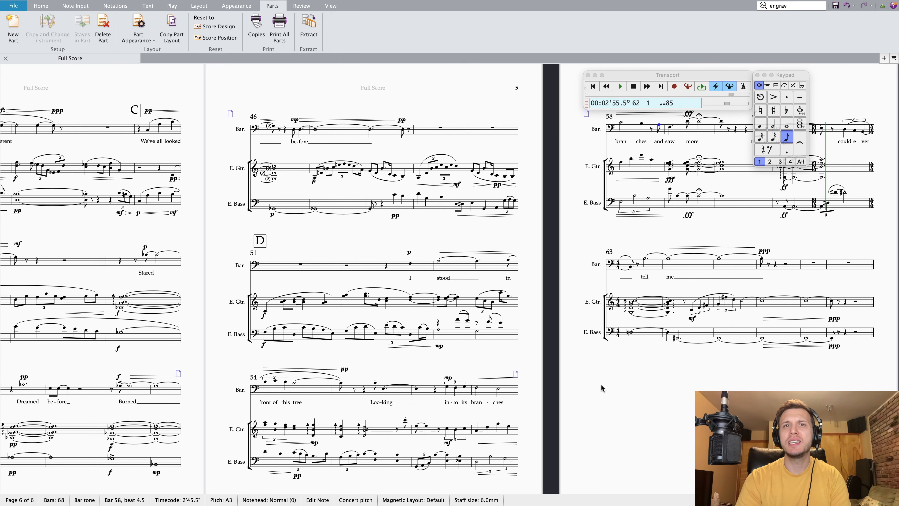
pyautogui.hscroll(1, 601, 384)
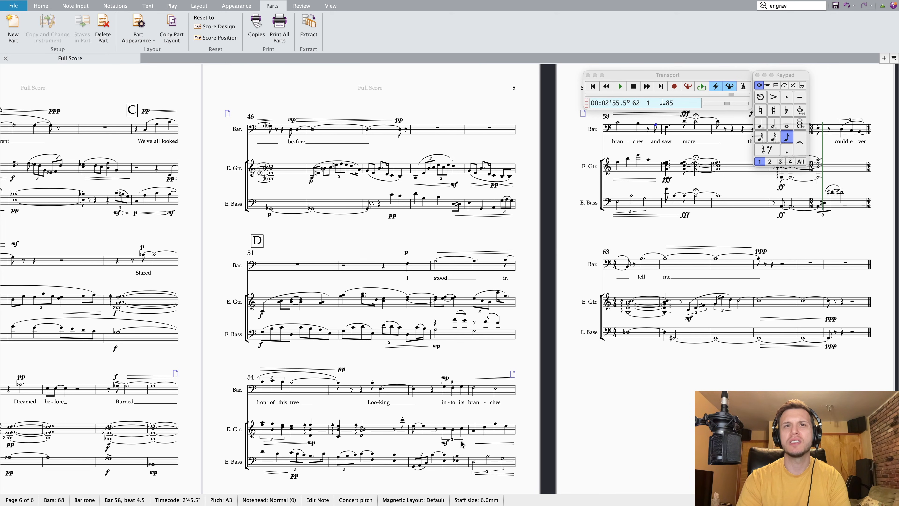
pyautogui.click(445, 388)
pyautogui.press('p')
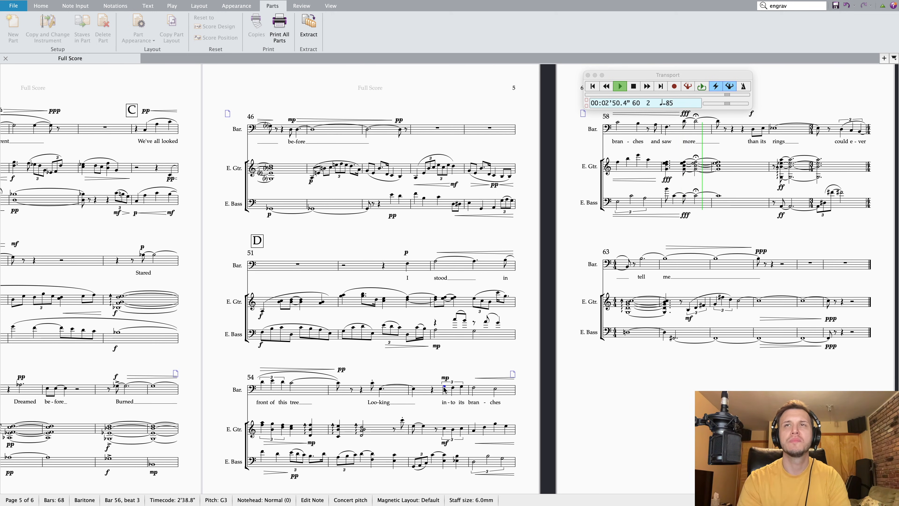
pyautogui.press('space')
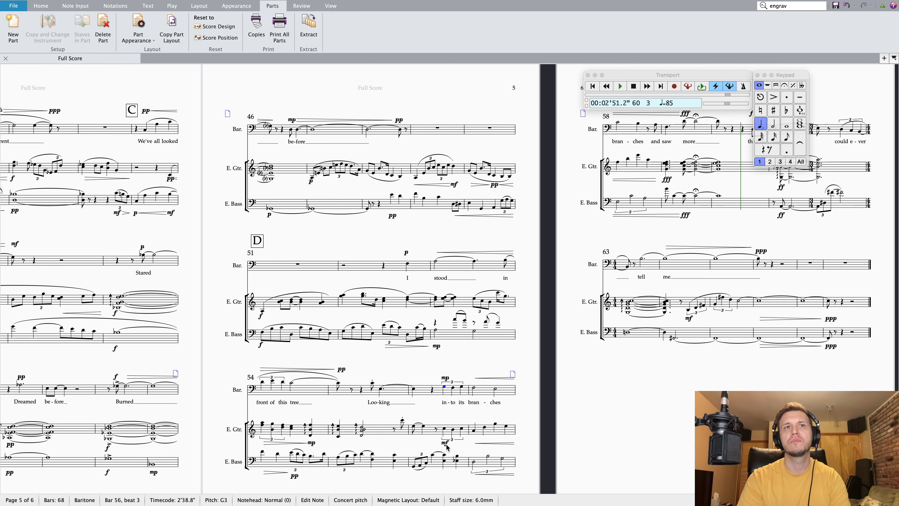
# Adjust the ends of the Electric Guitar crescendo between the mf in bar 56 and the fff in bar 59, and check the fff placement
pyautogui.click(463, 449)
pyautogui.click(480, 443)
pyautogui.moveTo(478, 446); pyautogui.dragTo(452, 446)
pyautogui.click(651, 181)
pyautogui.click(653, 180)
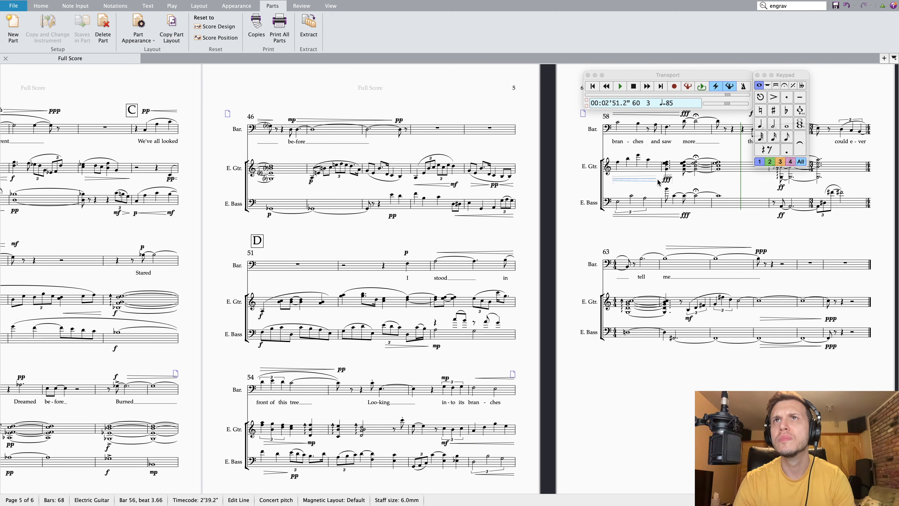
pyautogui.click(653, 183)
pyautogui.moveTo(655, 179); pyautogui.dragTo(662, 179)
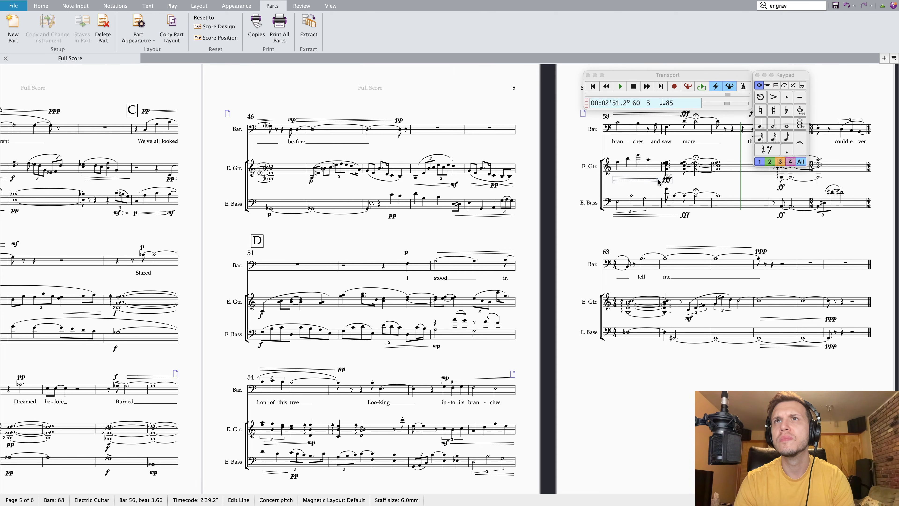
pyautogui.click(666, 180)
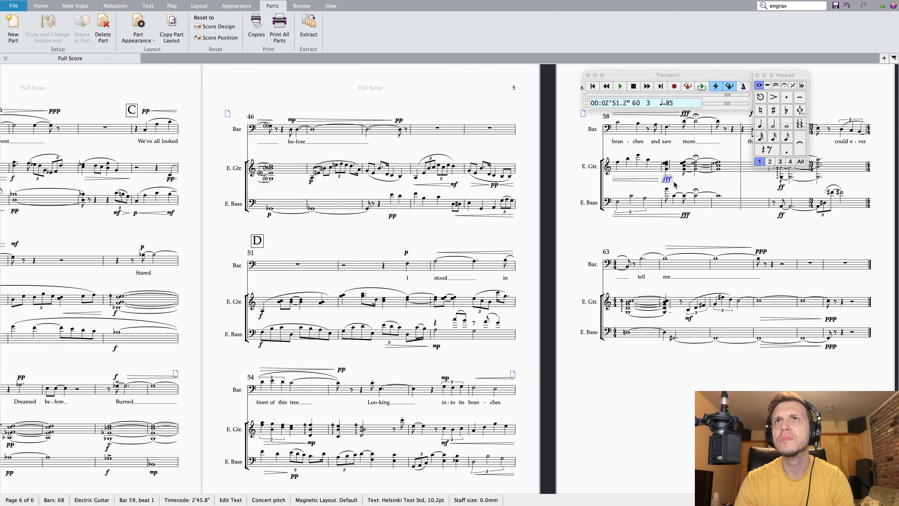
pyautogui.scroll(5, 672, 184)
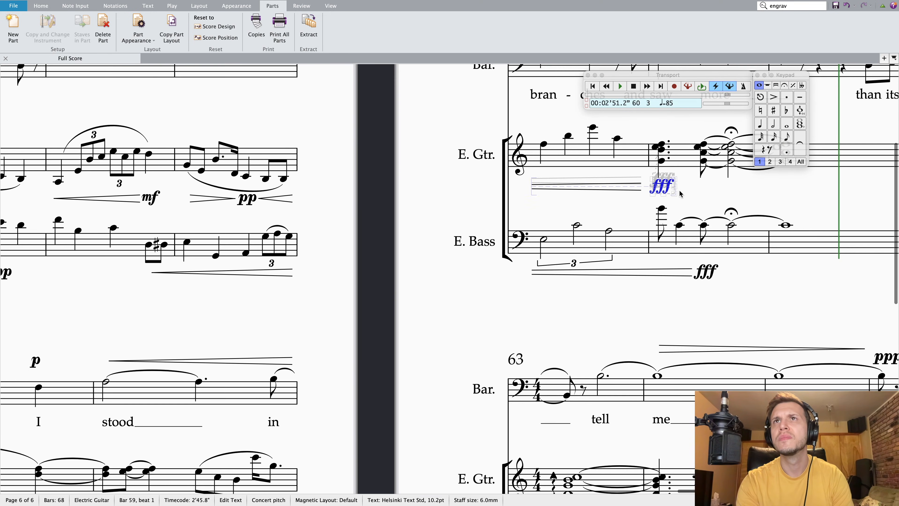
pyautogui.scroll(-5, 679, 193)
pyautogui.press('Escape')
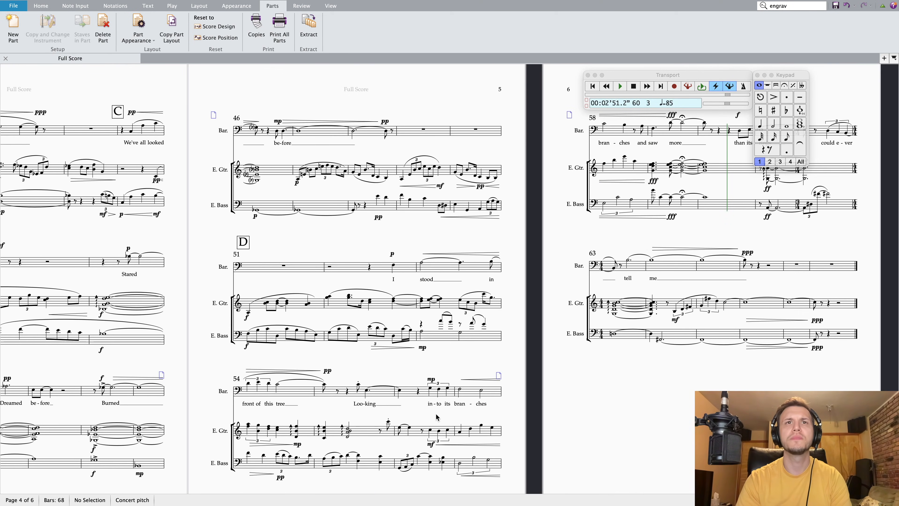
# Play back the closing passage from beat 3 of bar 56 to bar 67
pyautogui.click(430, 389)
pyautogui.press('p')
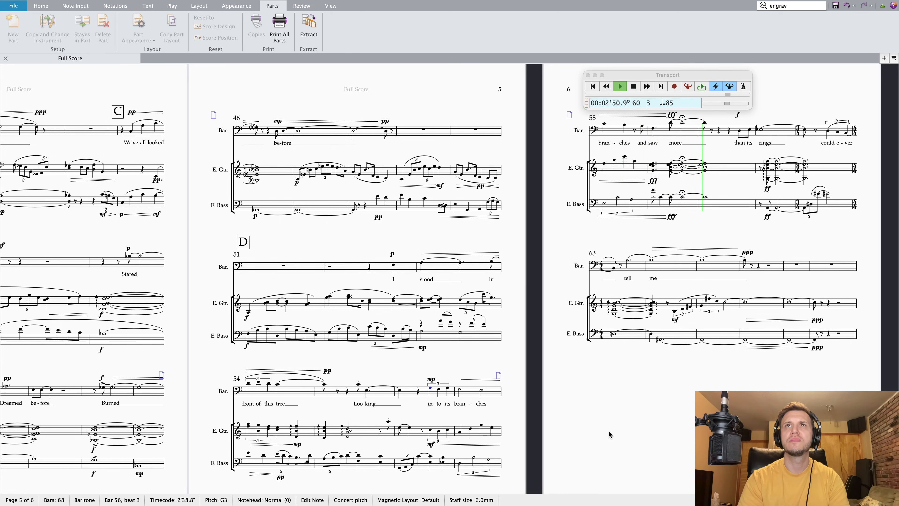
pyautogui.scroll(-1, 608, 435)
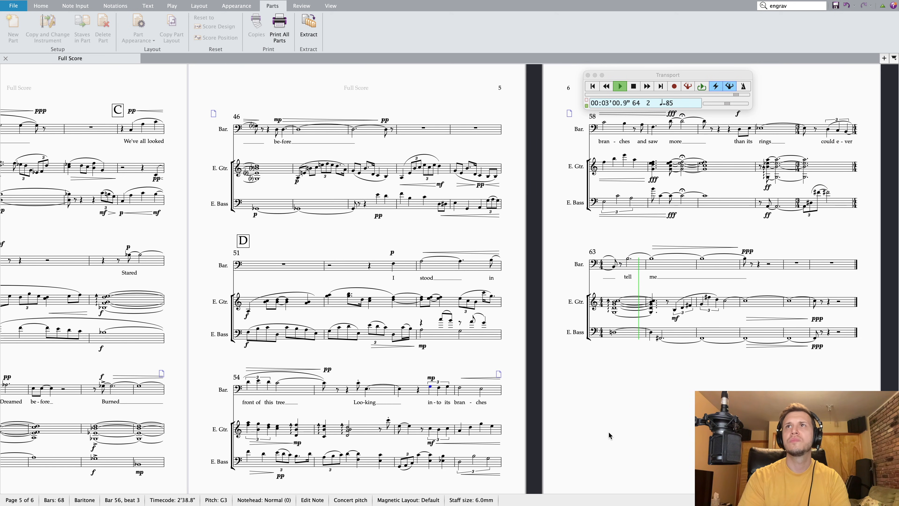
pyautogui.scroll(1, 668, 424)
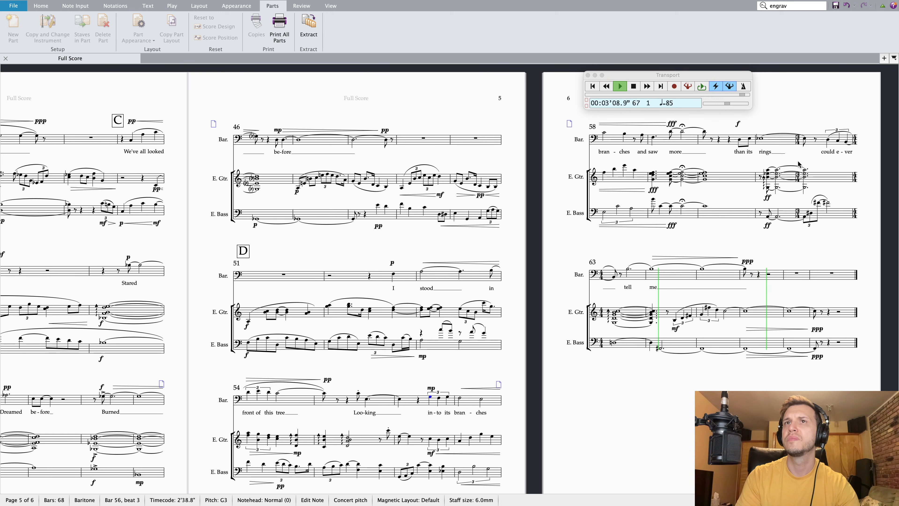
pyautogui.press('space')
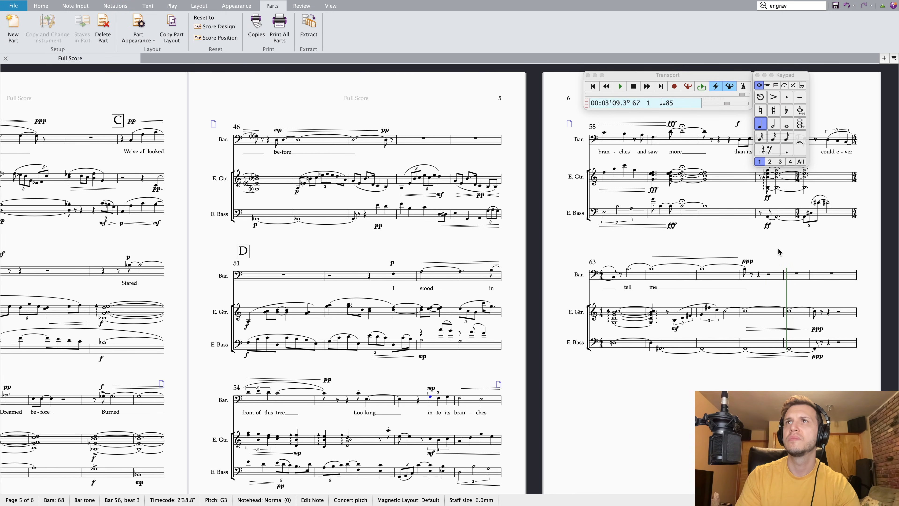
# Review the dynamics and hairpins from the last page back to the title page, and forward through pages 2 and 3
pyautogui.hscroll(3, 775, 248)
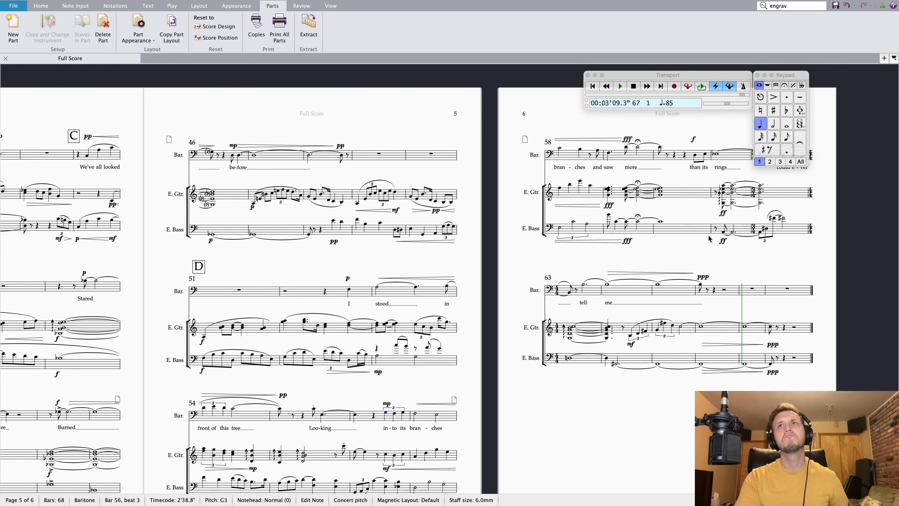
pyautogui.click(694, 140)
pyautogui.click(721, 142)
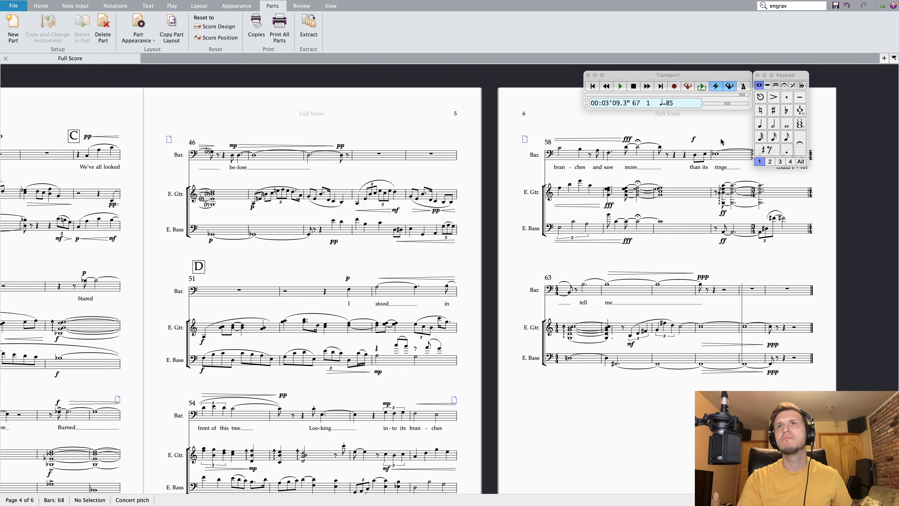
pyautogui.hscroll(-15, 539, 327)
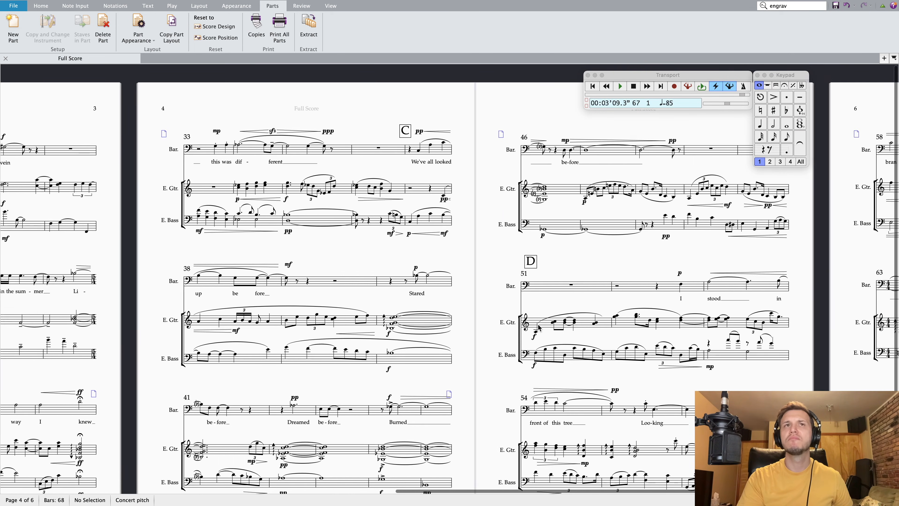
pyautogui.hscroll(-10, 538, 328)
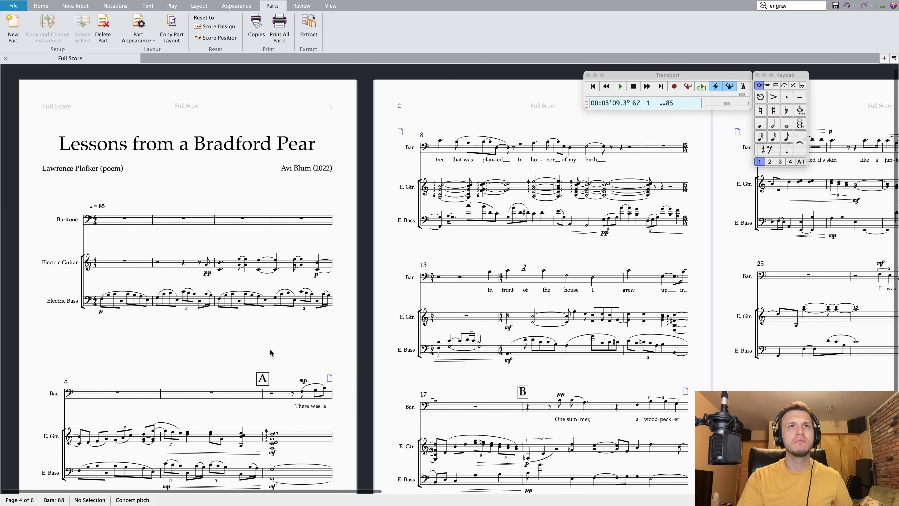
pyautogui.scroll(-3, 271, 353)
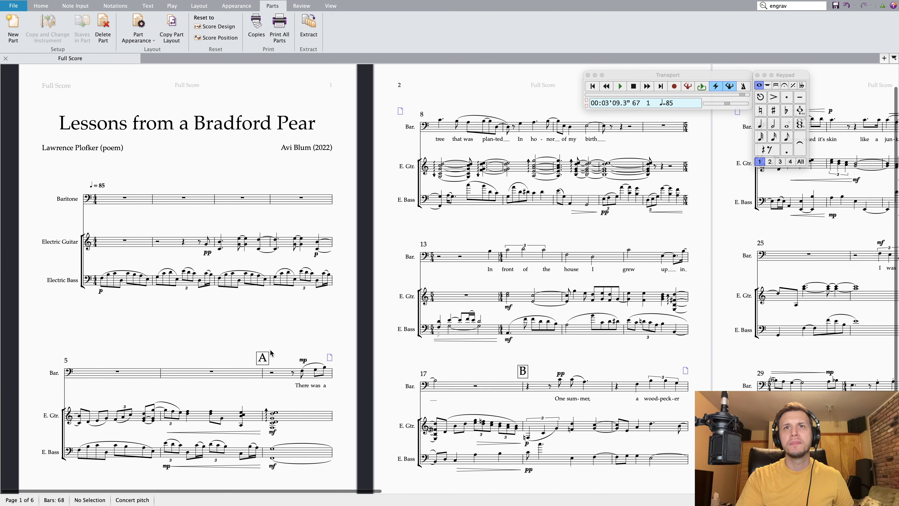
pyautogui.hscroll(5, 271, 353)
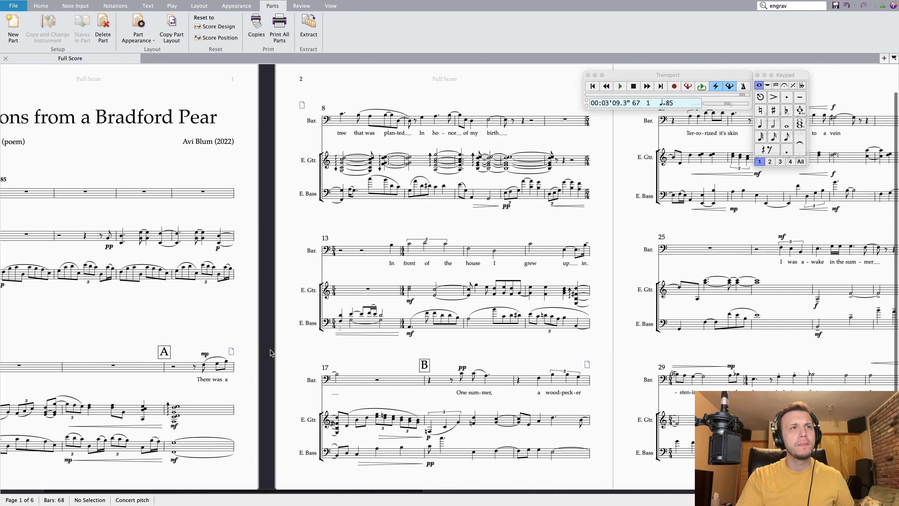
pyautogui.hscroll(-5, 271, 353)
pyautogui.hscroll(10, 271, 351)
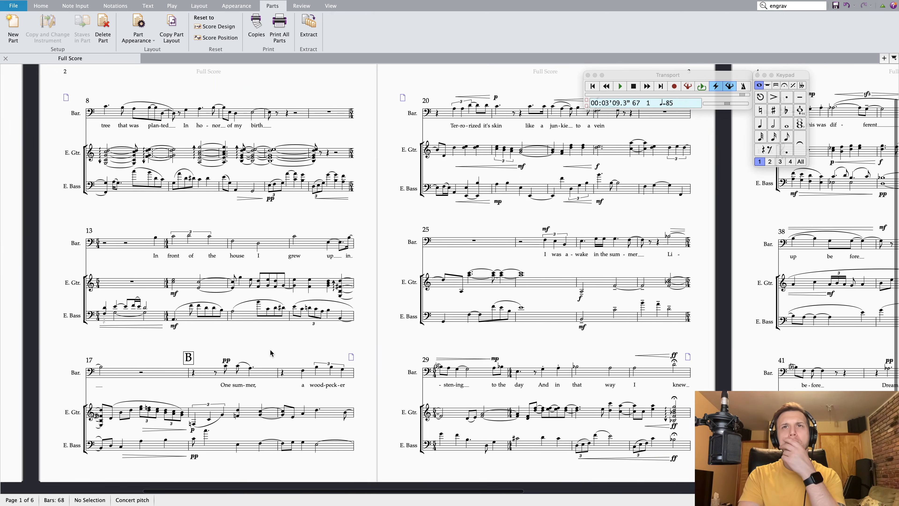
pyautogui.hscroll(5, 271, 353)
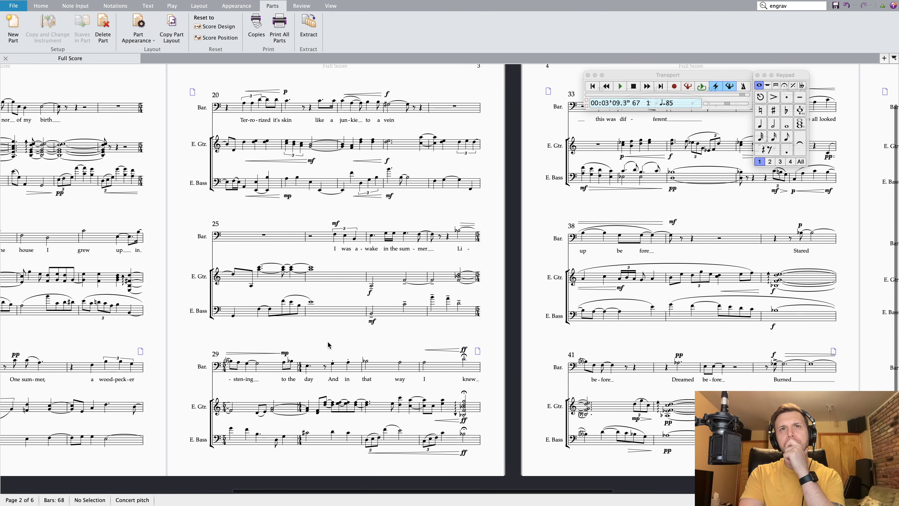
pyautogui.hscroll(2, 327, 342)
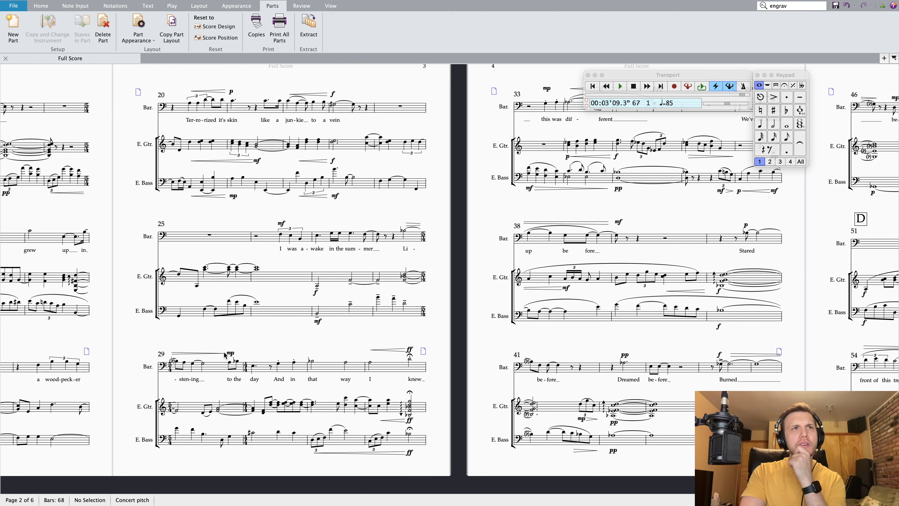
# Place the Baritone mp at beat 1 of bar 30, with the hairpin from bar 28 extended up to it and raised slightly
pyautogui.moveTo(232, 353)
pyautogui.mouseDown()
pyautogui.moveTo(255, 352)
pyautogui.moveTo(227, 355)
pyautogui.moveTo(240, 355)
pyautogui.mouseUp()
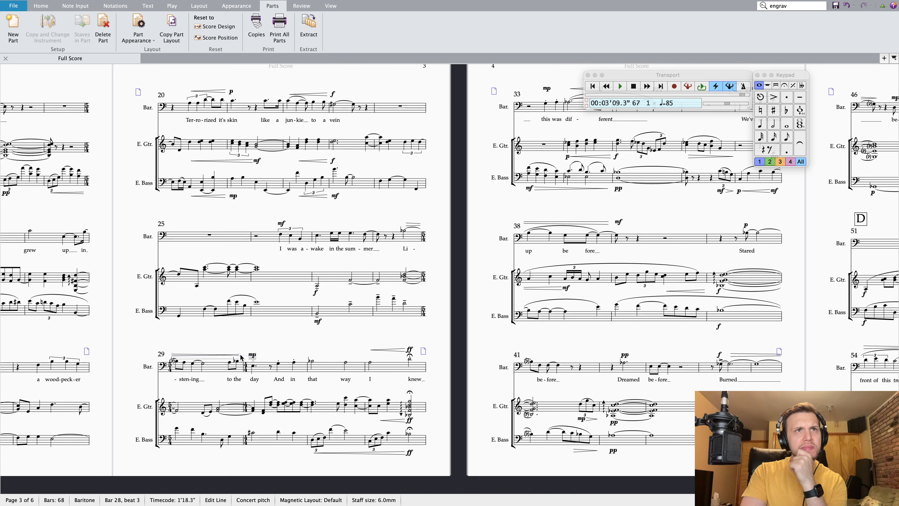
pyautogui.click(289, 339)
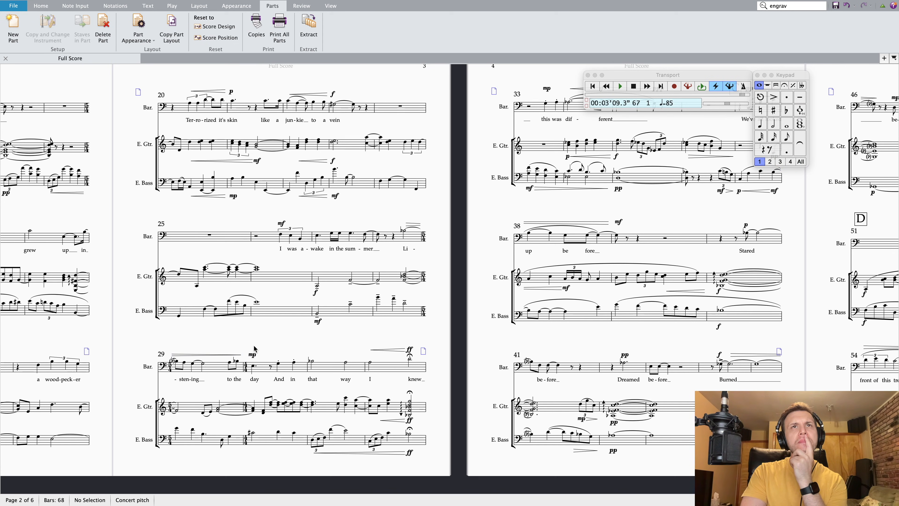
pyautogui.click(219, 354)
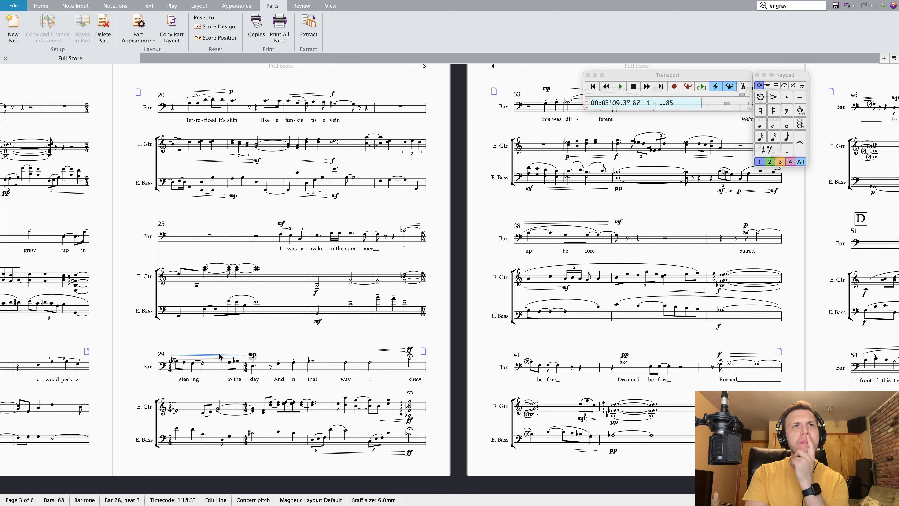
pyautogui.press('Up')
pyautogui.press('Up')
pyautogui.press('Up')
pyautogui.press('Up')
pyautogui.press('Up')
pyautogui.press('Up')
pyautogui.press('Up')
pyautogui.press('Up')
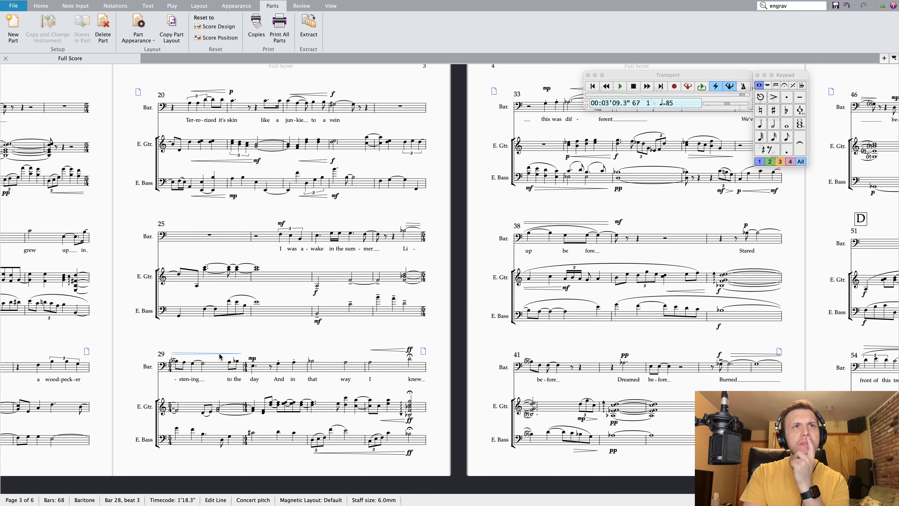
pyautogui.click(251, 358)
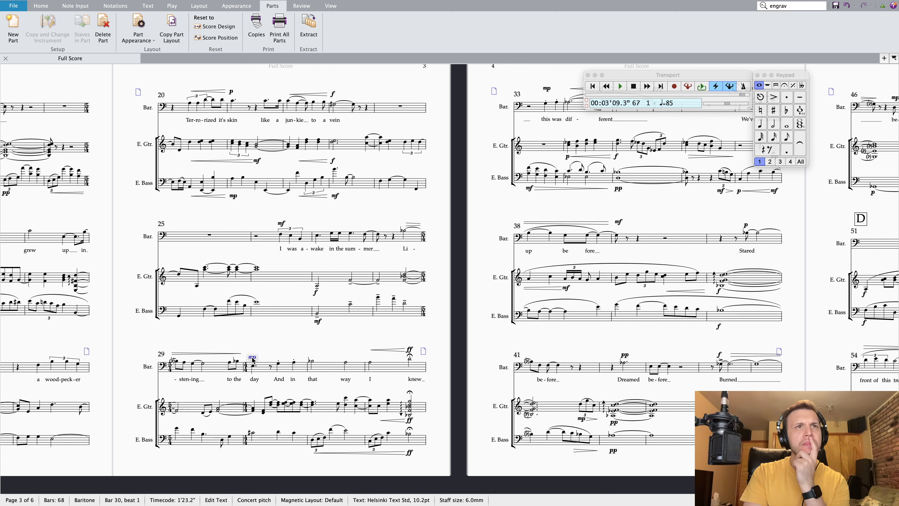
pyautogui.press('Escape')
# Check the overall layout and page breaks of the full score, from the opening pages to page 6
pyautogui.scroll(2, 511, 313)
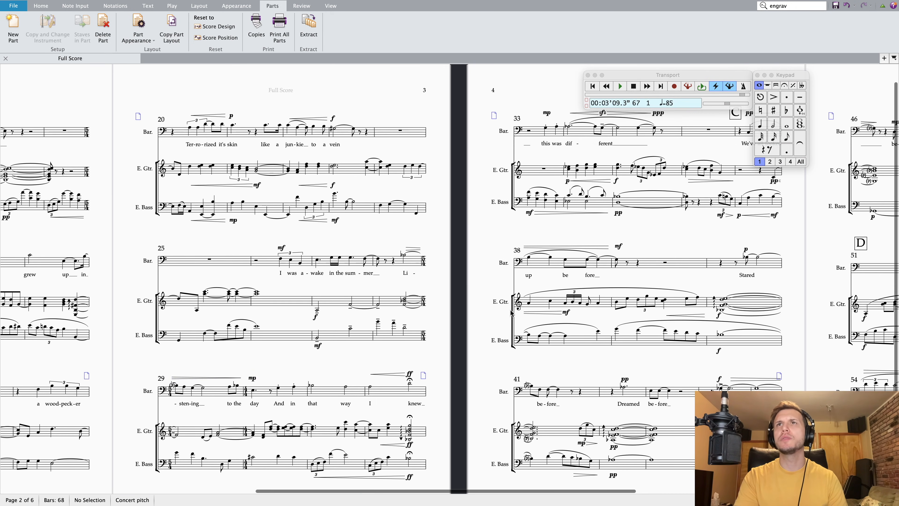
pyautogui.hscroll(2, 511, 312)
pyautogui.scroll(1, 515, 344)
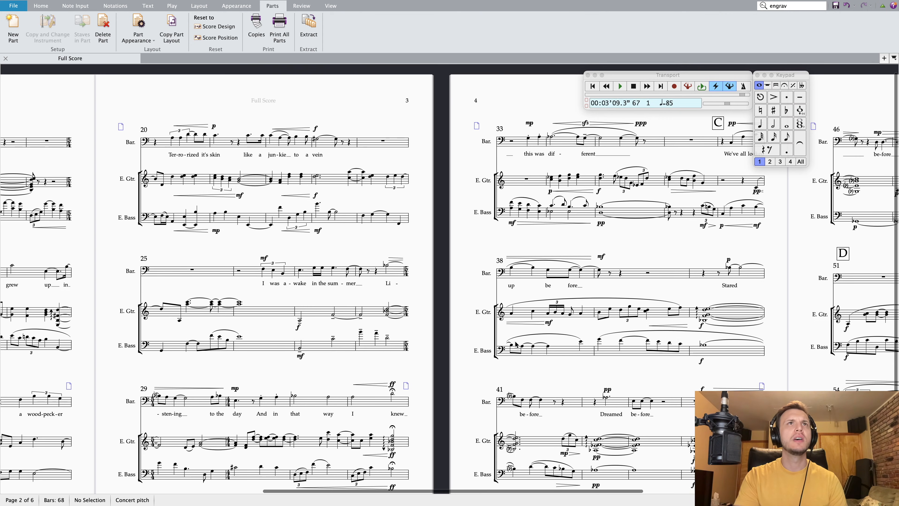
pyautogui.hscroll(-10, 347, 271)
pyautogui.hscroll(1, 347, 270)
pyautogui.scroll(-3, 347, 271)
pyautogui.hscroll(-20, 457, 318)
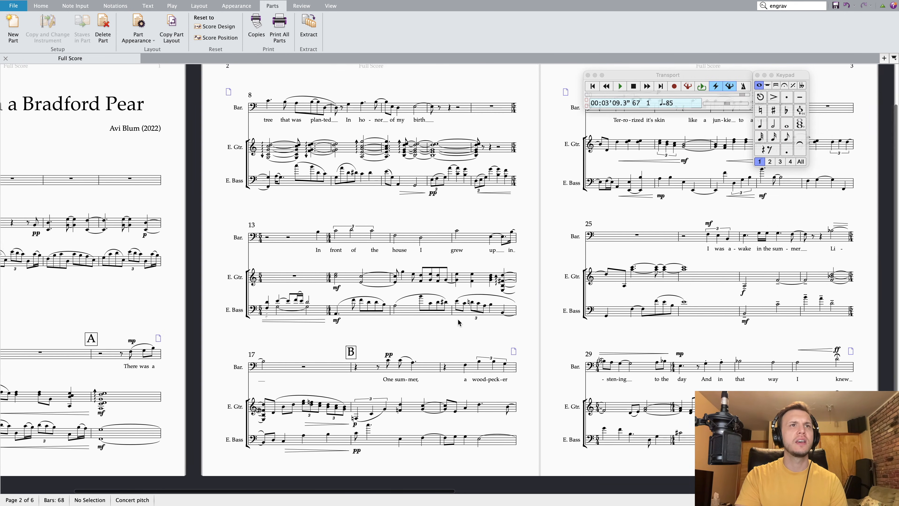
pyautogui.hscroll(20, 457, 319)
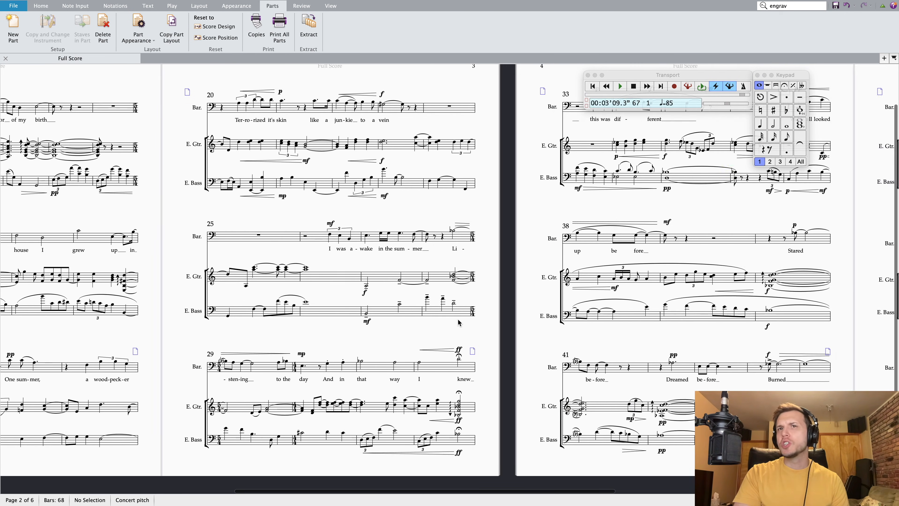
pyautogui.hscroll(20, 457, 319)
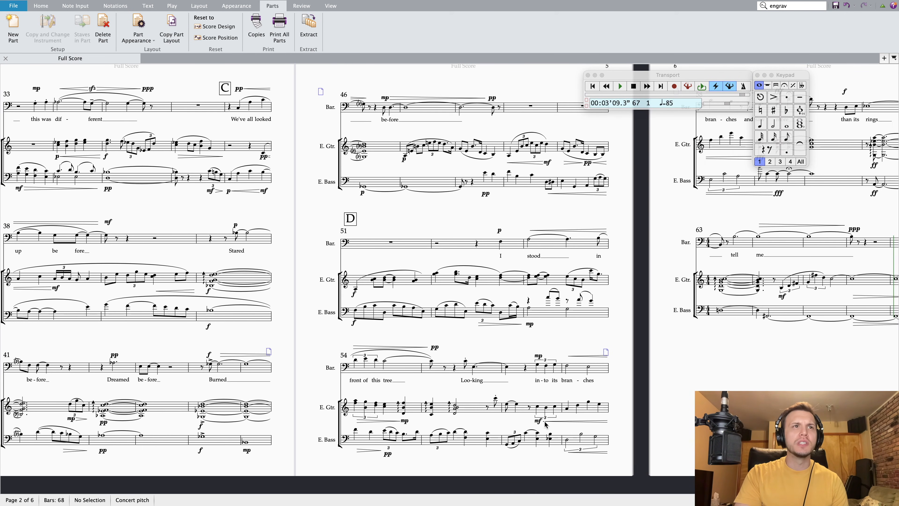
pyautogui.hscroll(6, 675, 424)
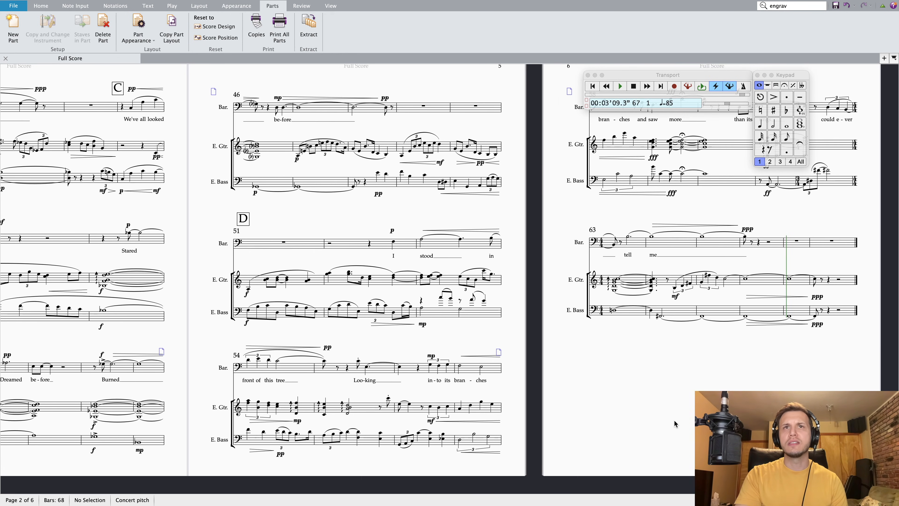
pyautogui.click(499, 351)
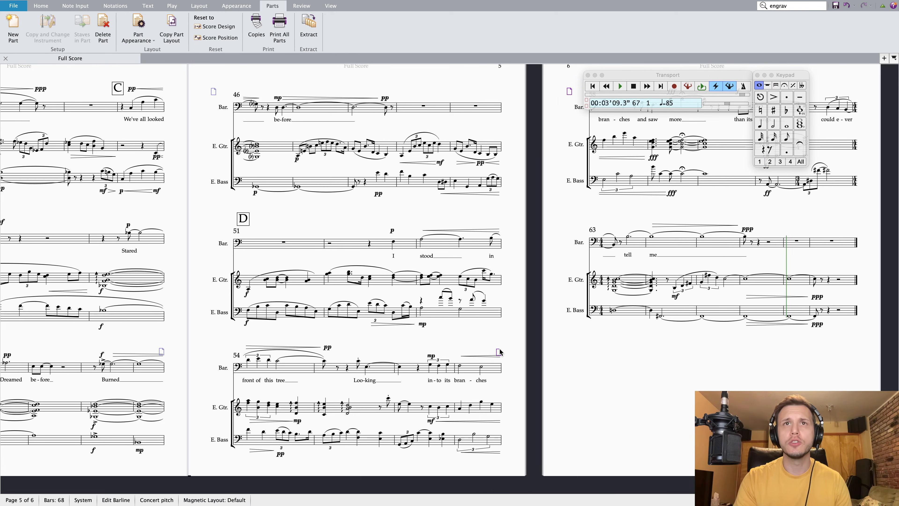
pyautogui.press('Escape')
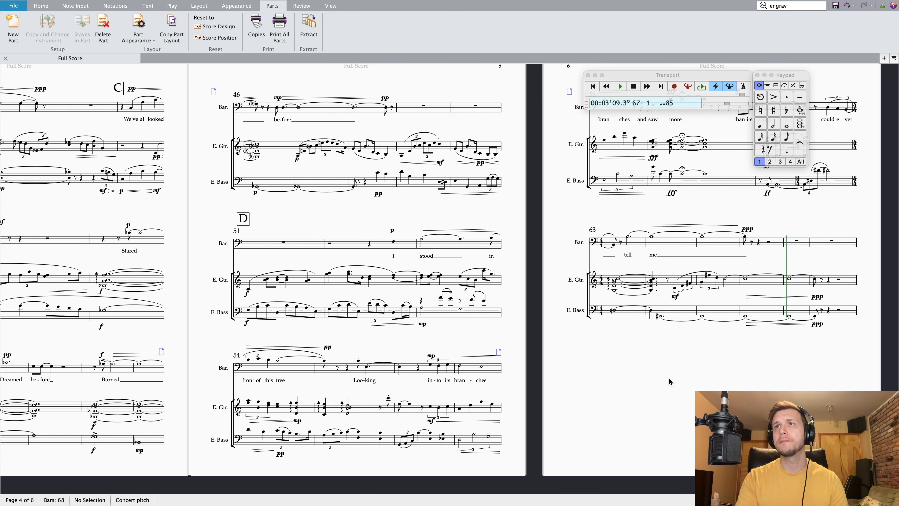
pyautogui.scroll(1, 668, 379)
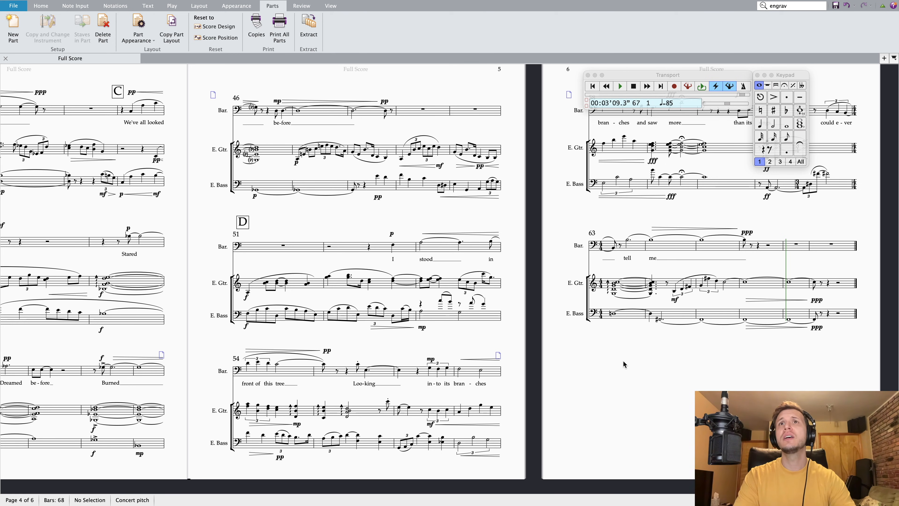
pyautogui.scroll(1, 604, 384)
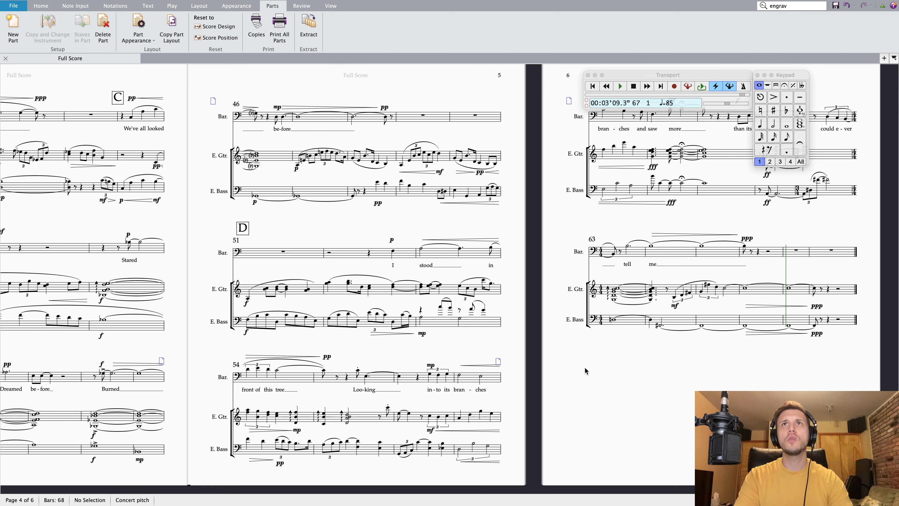
# Return playback to the start of bar 1 and move the Transport and Keypad windows clear of the music
pyautogui.click(592, 87)
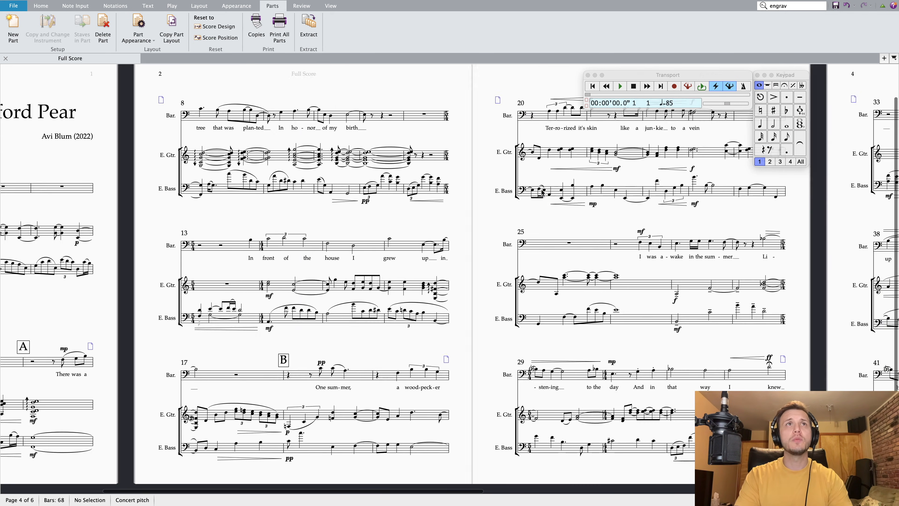
pyautogui.moveTo(673, 77); pyautogui.dragTo(554, 21)
pyautogui.moveTo(796, 79); pyautogui.dragTo(719, 16)
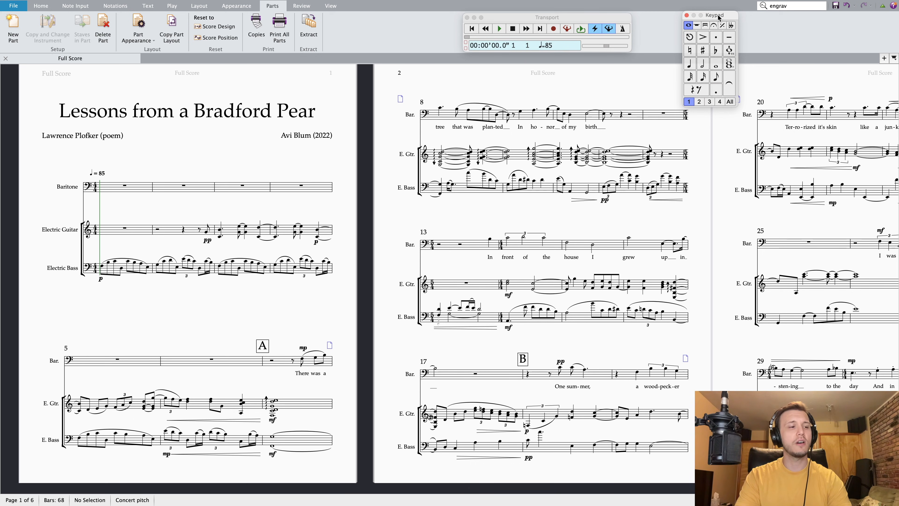
# Play the full score from the first Electric Bass note of bar 1 and stop playback near the end in bar 67
pyautogui.moveTo(718, 17); pyautogui.dragTo(718, 18)
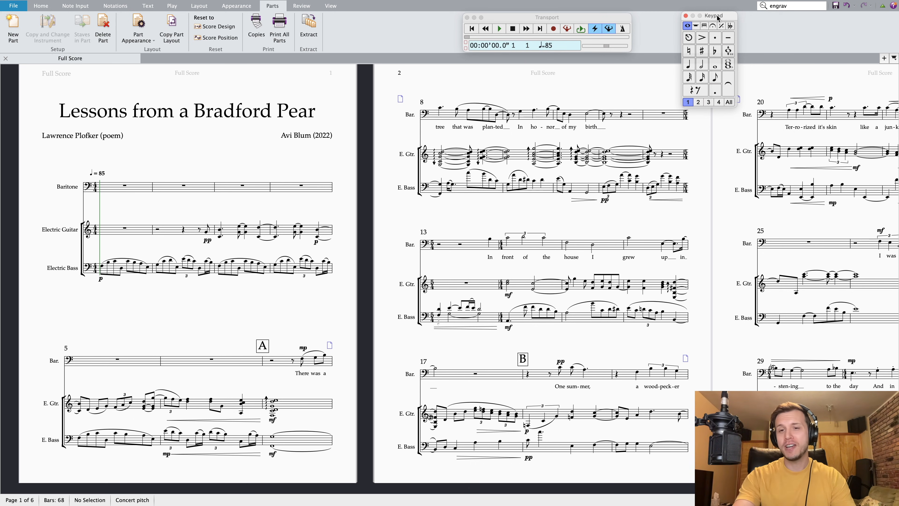
pyautogui.click(102, 266)
pyautogui.press('space')
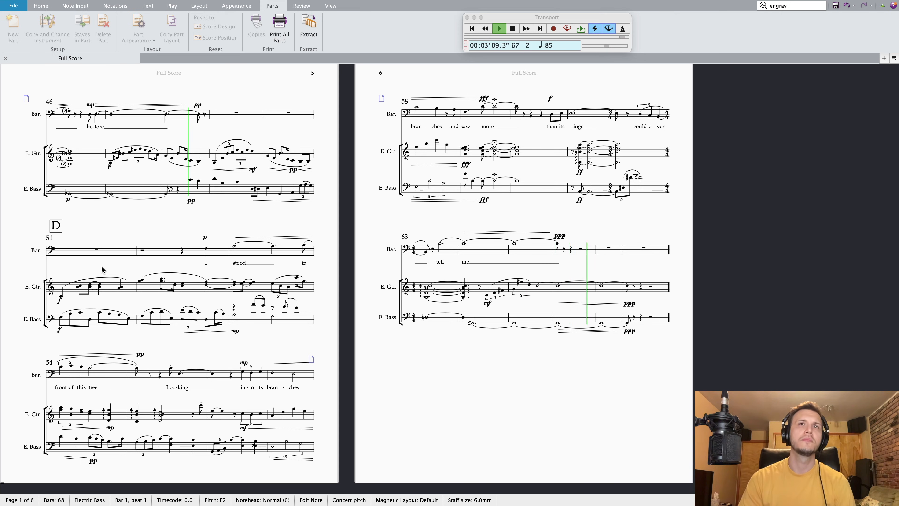
pyautogui.press('space')
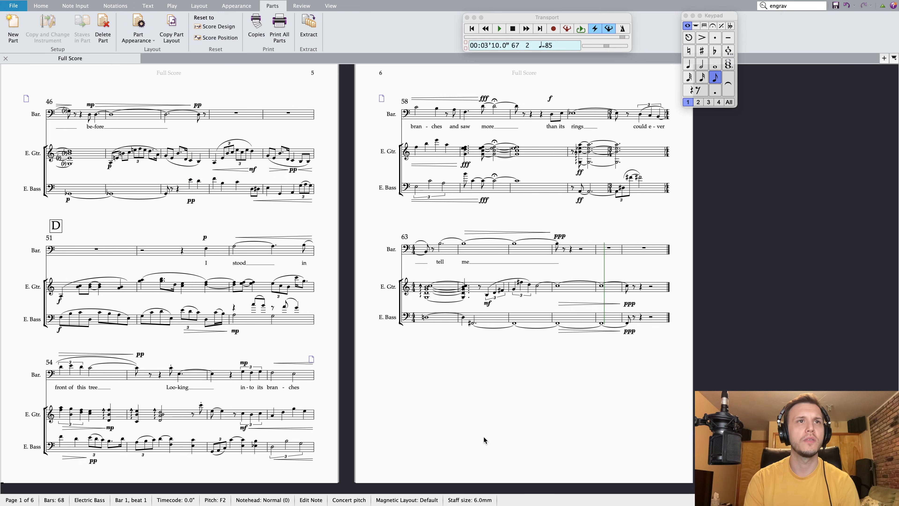
# Turn the Electric Guitar E4 on beat 1 of bar 56 into a single dotted quarter note
pyautogui.scroll(-1, 484, 439)
pyautogui.click(211, 403)
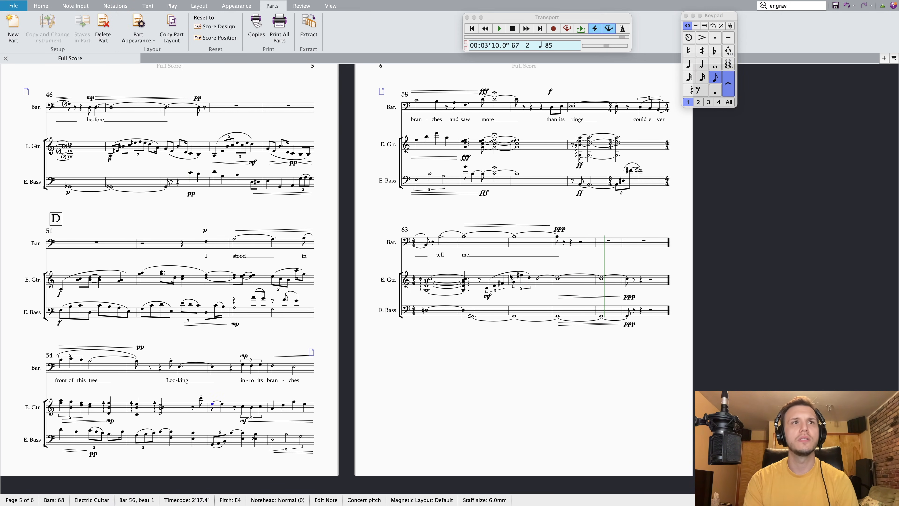
pyautogui.click(688, 64)
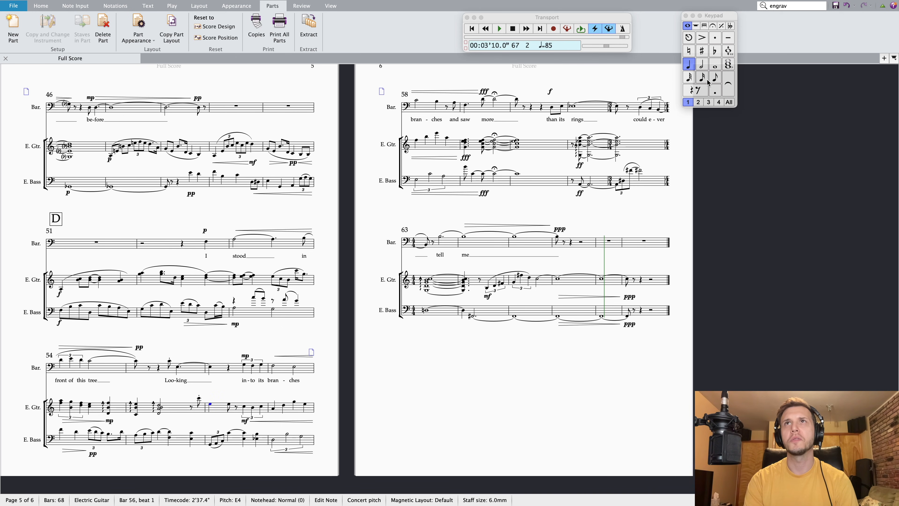
pyautogui.click(715, 91)
pyautogui.press('Escape')
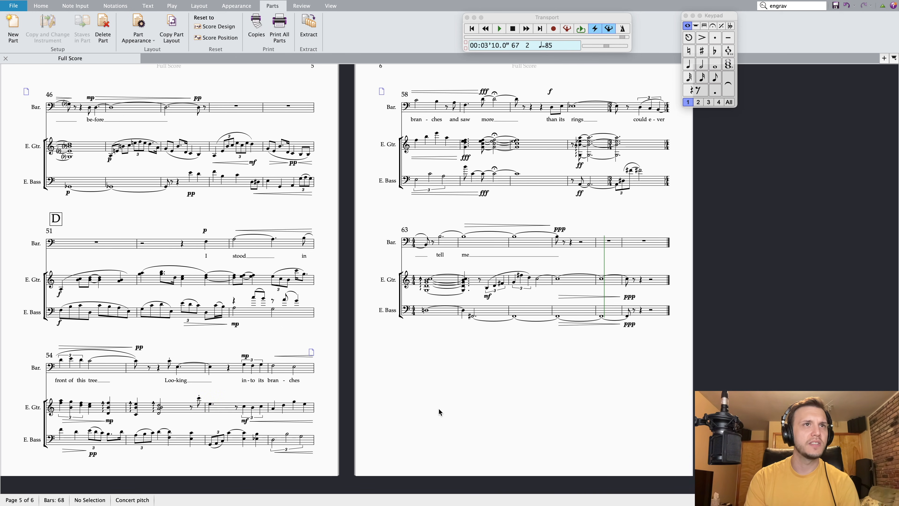
# Cut the Baritone passage "before" from beat 3 of bar 38 to beat 1.5 of bar 39, including its mf
pyautogui.hscroll(-5, 439, 411)
pyautogui.hscroll(-1, 565, 376)
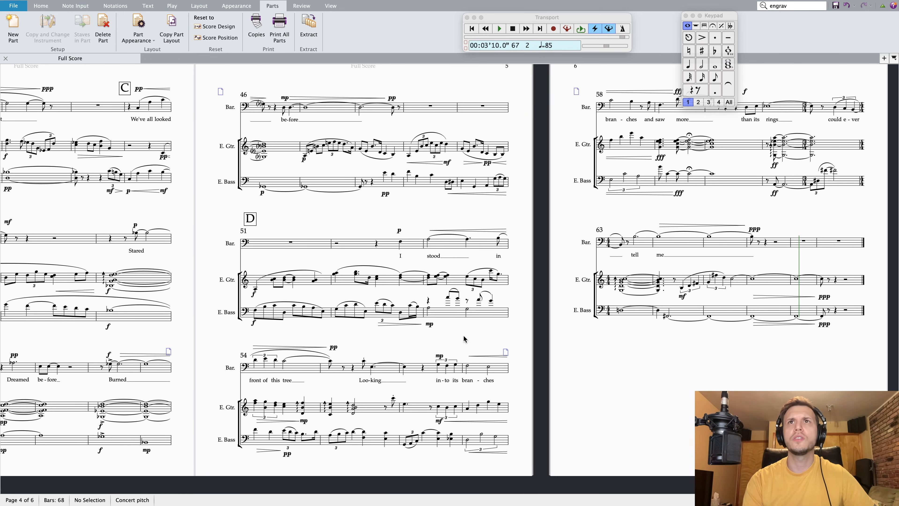
pyautogui.hscroll(-10, 444, 337)
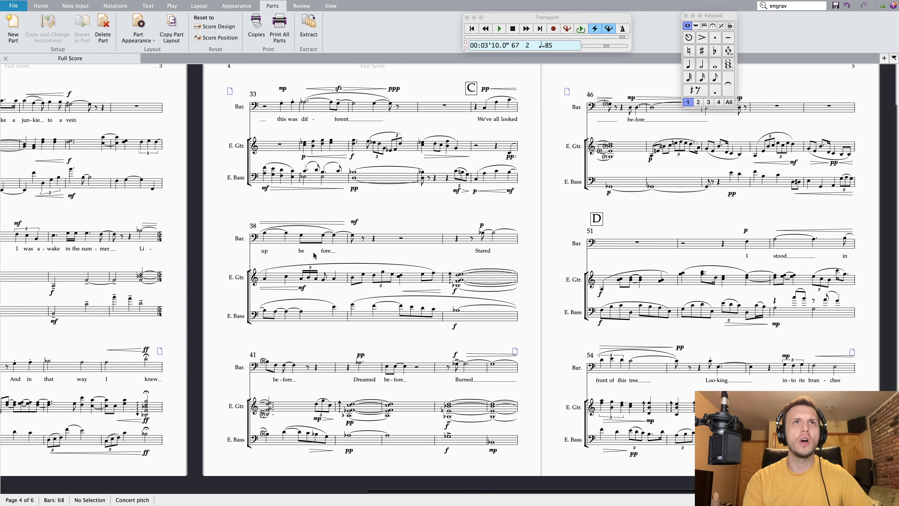
pyautogui.click(301, 236)
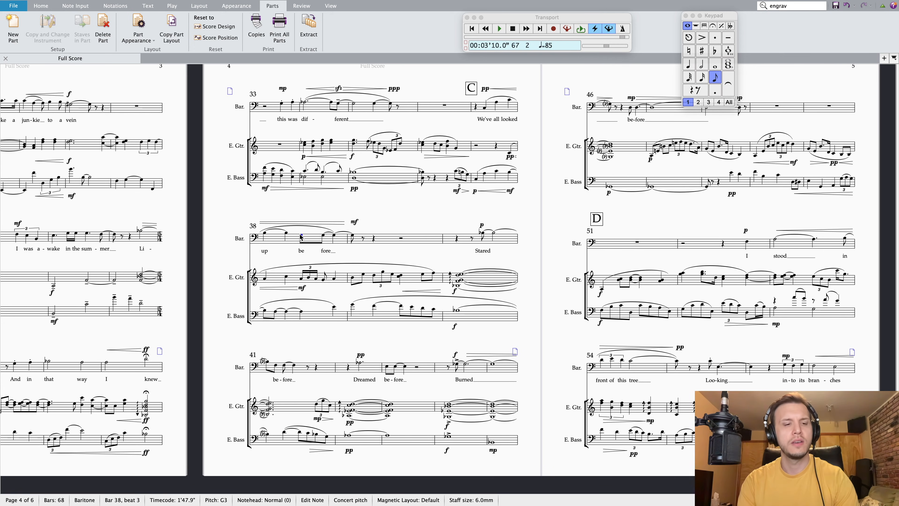
pyautogui.keyDown('shift'); pyautogui.click(354, 236); pyautogui.keyUp('shift')
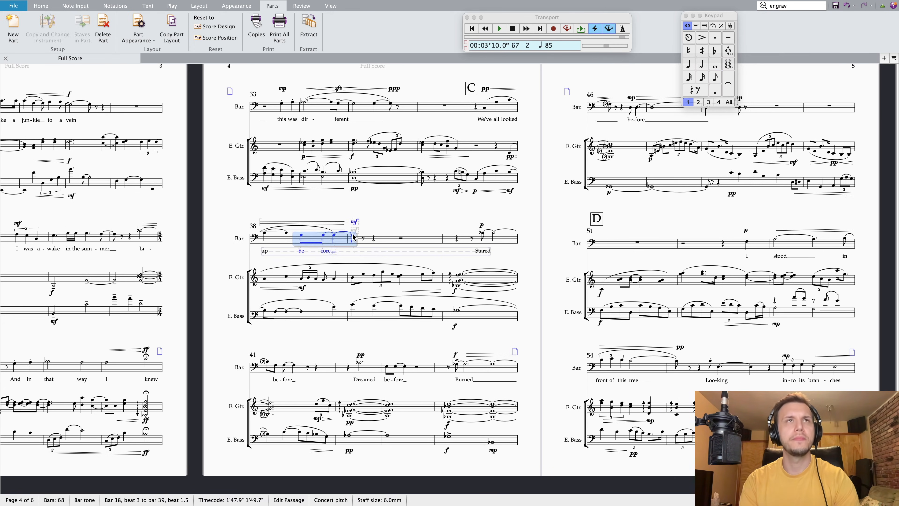
pyautogui.press('Delete')
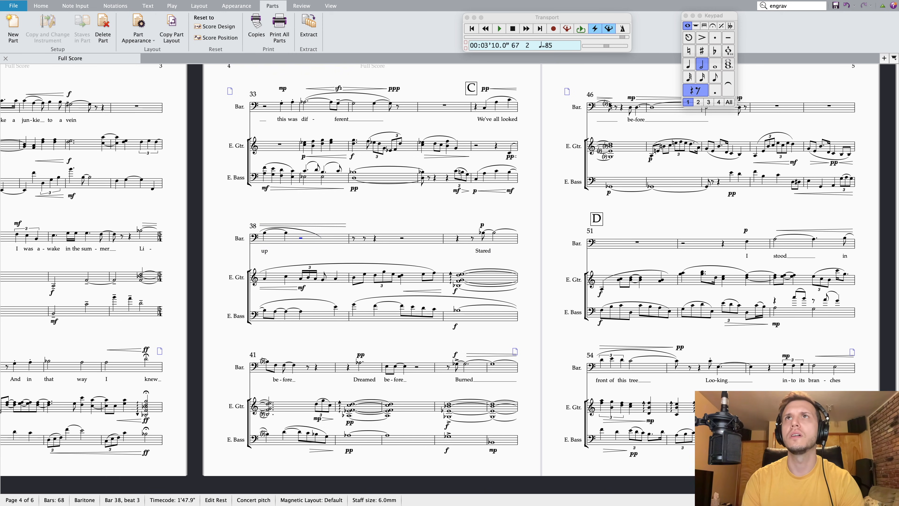
# Try to paste the cut Baritone passage at beat 4 of bar 38, with a quarter rest on beat 3
pyautogui.click(688, 65)
pyautogui.click(335, 240)
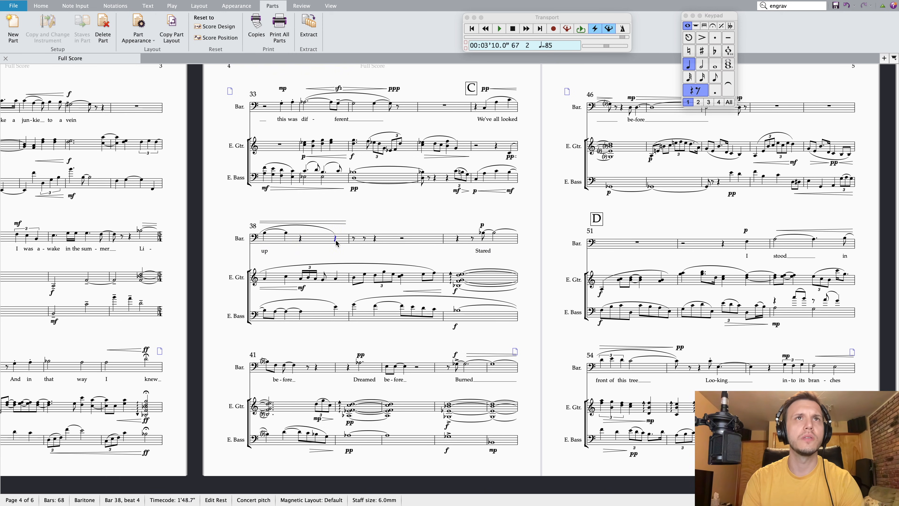
pyautogui.press('super+v')
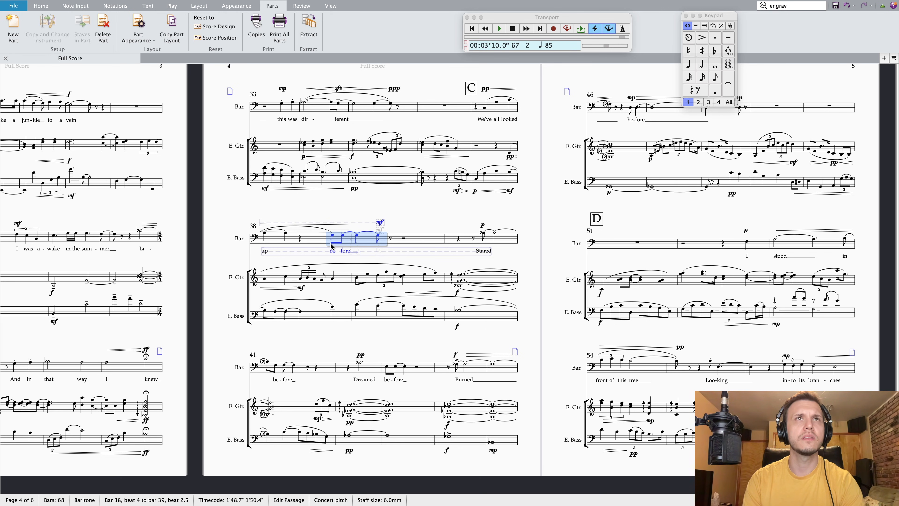
pyautogui.press('super+z')
# Shorten the Baritone rest on beat 3 of bar 38 to an eighth and paste the cut passage at beat 3.5
pyautogui.click(301, 241)
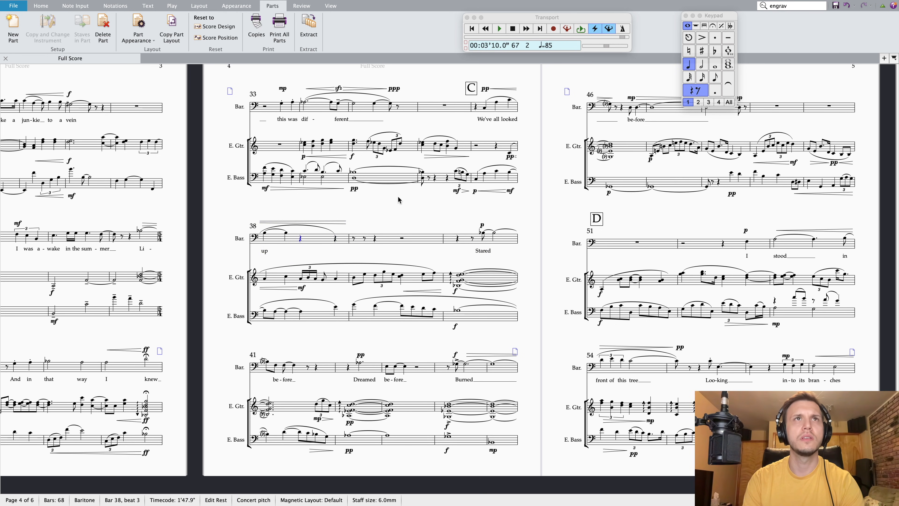
pyautogui.click(715, 77)
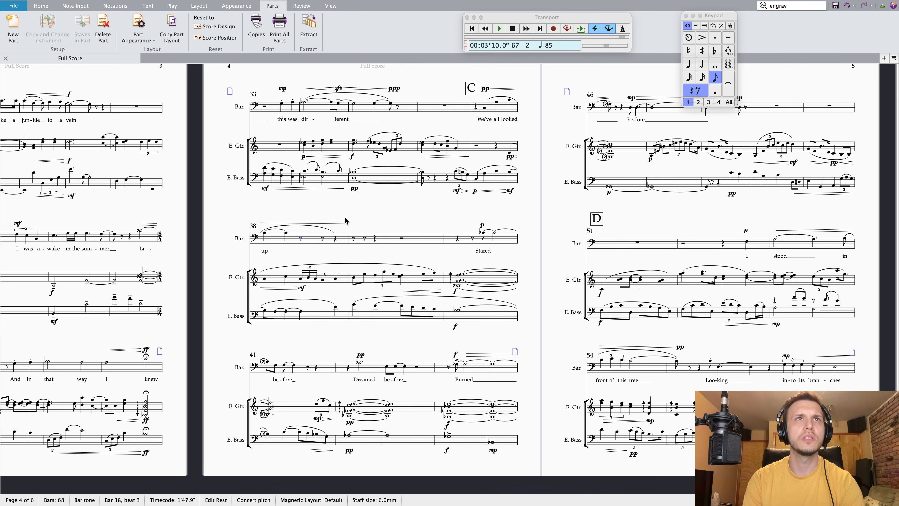
pyautogui.click(323, 241)
pyautogui.press('super+v')
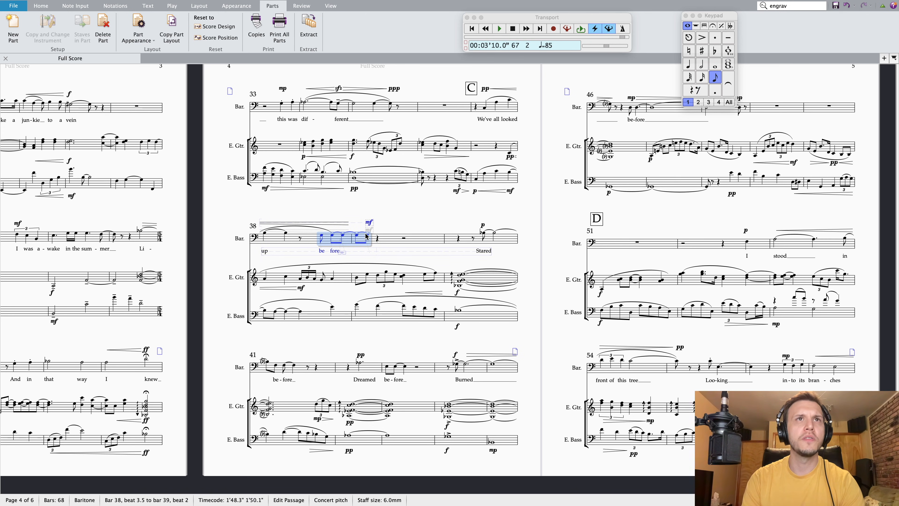
# Try a half note for the Baritone B3 on beat 1 of bar 38
pyautogui.click(286, 233)
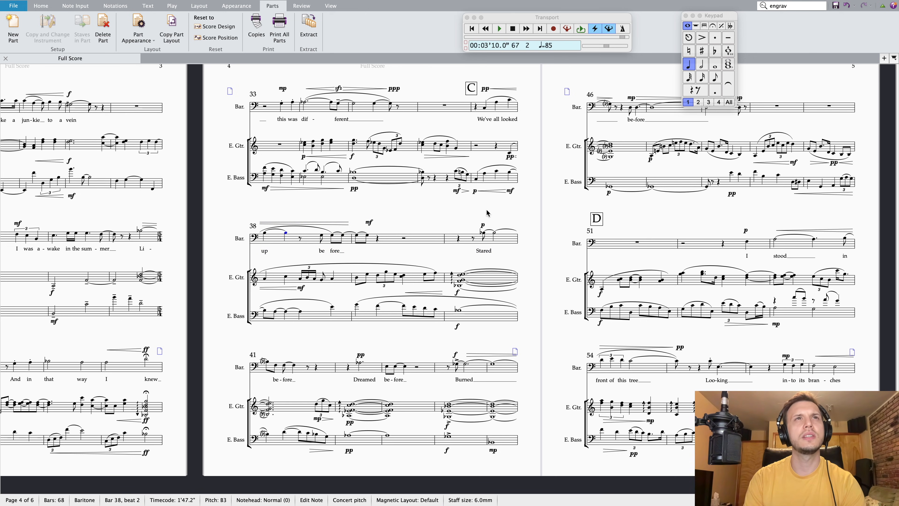
pyautogui.click(265, 235)
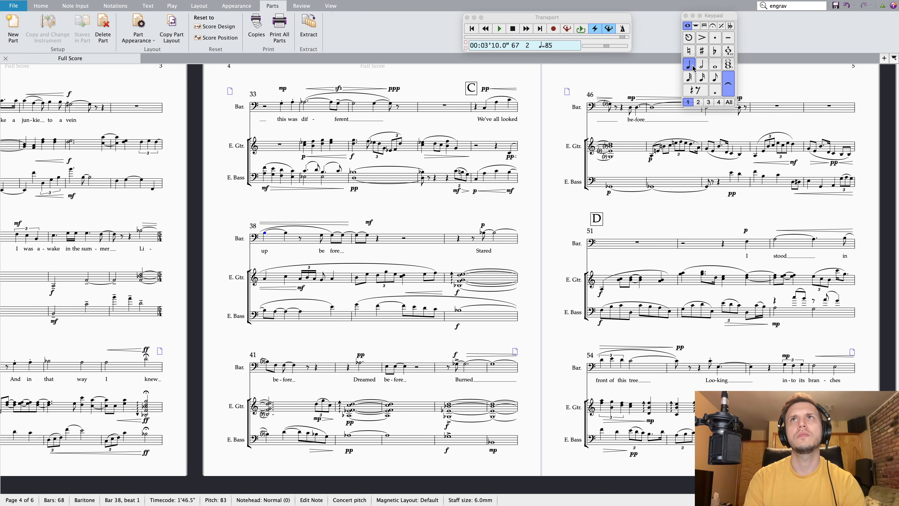
pyautogui.click(702, 66)
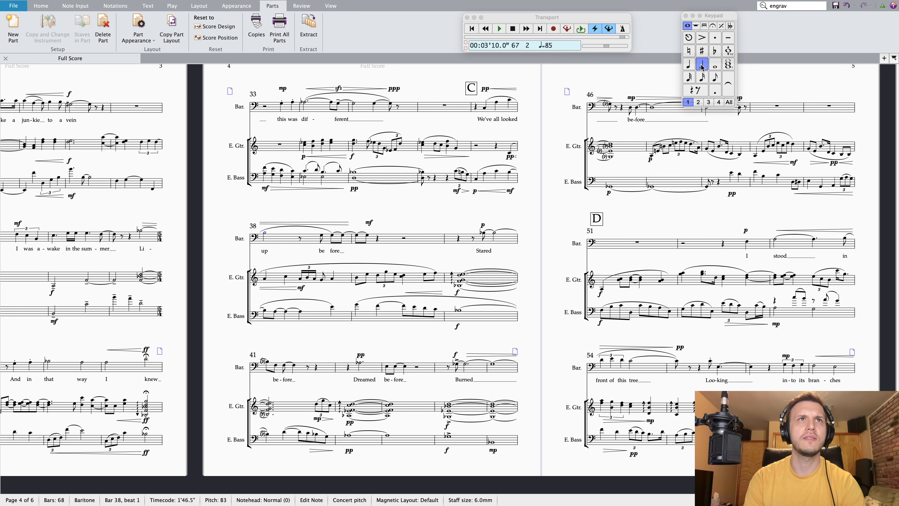
pyautogui.hotkey('ctrl', 'z')
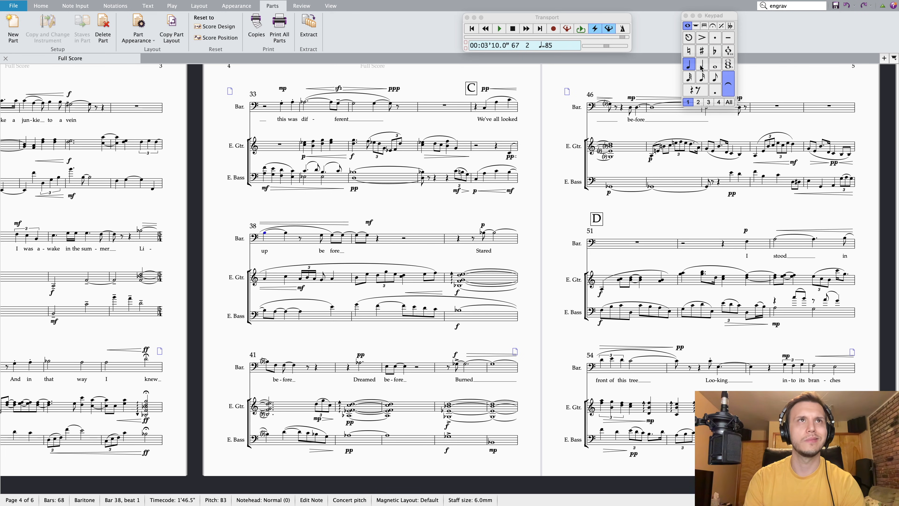
# Rewrite the Baritone's "fore" as a quarter note on beat 4 of bar 38 tied to a quarter note on beat 1 of bar 39
pyautogui.click(333, 236)
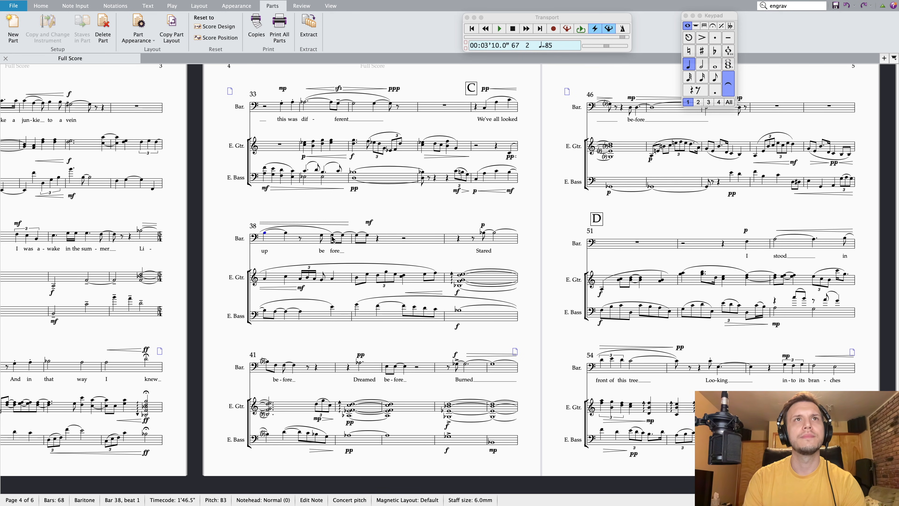
pyautogui.click(687, 66)
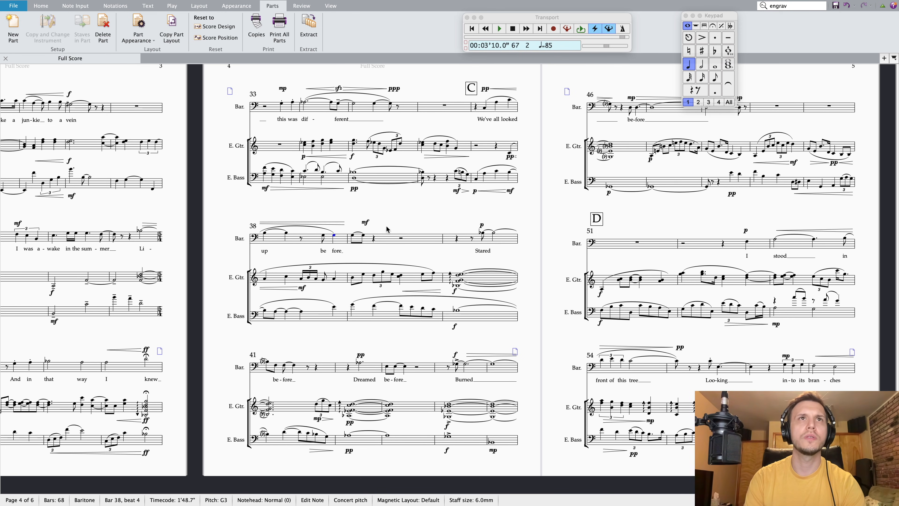
pyautogui.click(352, 235)
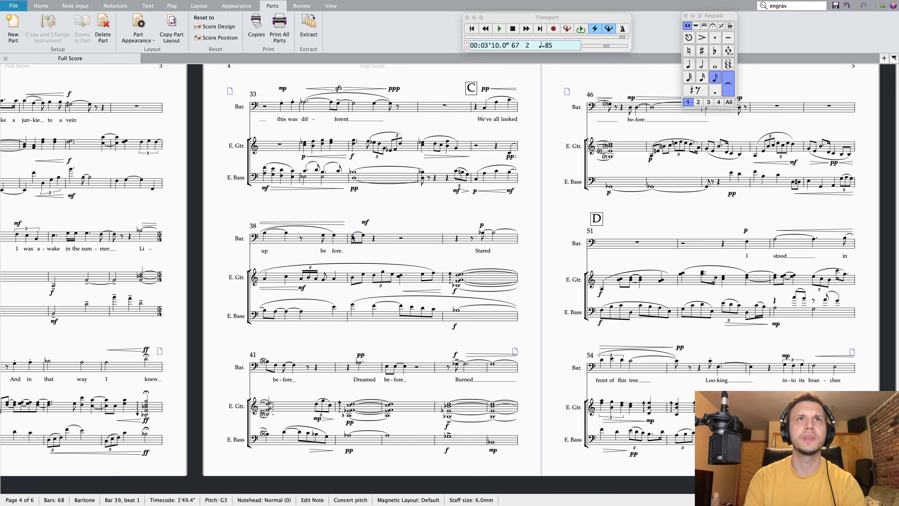
pyautogui.click(687, 65)
pyautogui.click(728, 84)
pyautogui.press('Left')
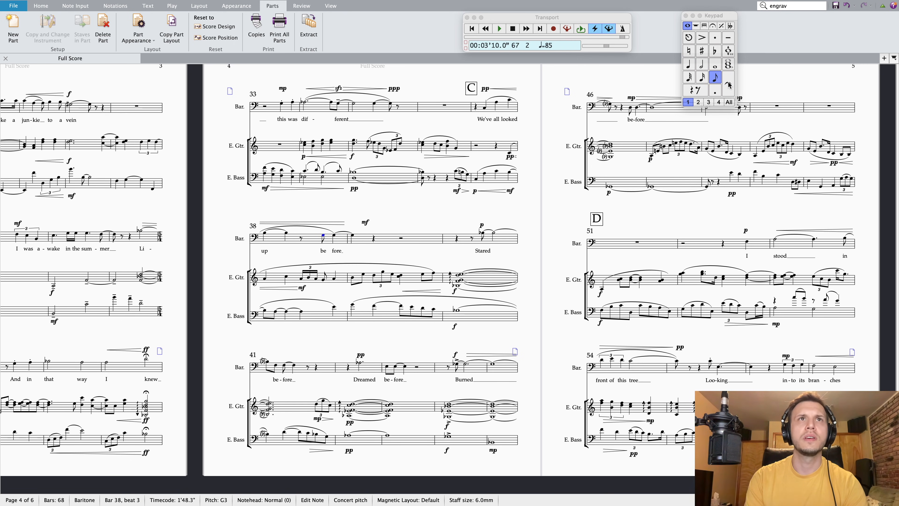
# Try a dotted quarter note for the Baritone B3 on beat 1 of bar 38
pyautogui.press('Left')
pyautogui.press('Left')
pyautogui.press('Left')
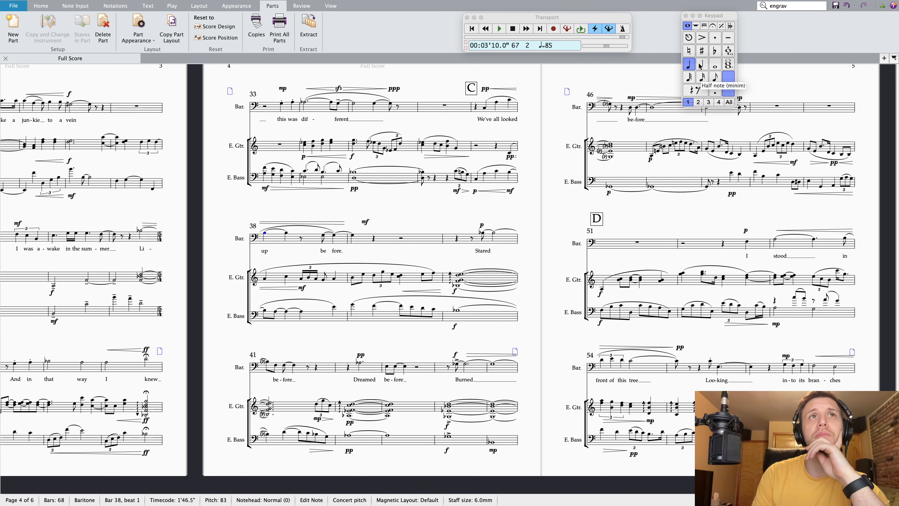
pyautogui.click(714, 92)
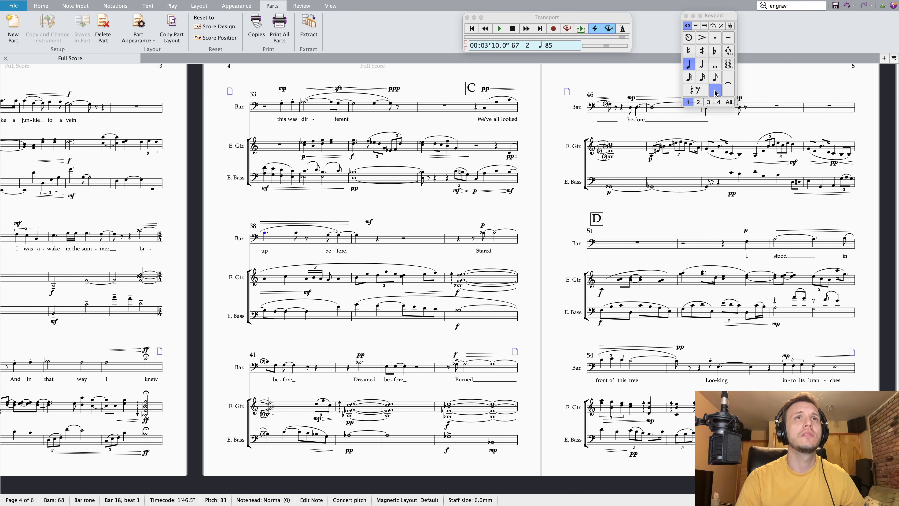
pyautogui.click(714, 92)
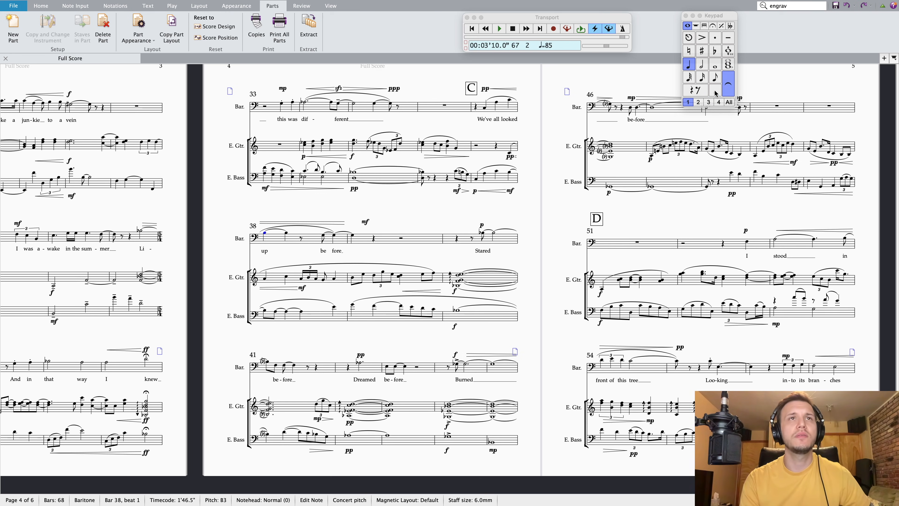
pyautogui.press('Right')
pyautogui.press('Right')
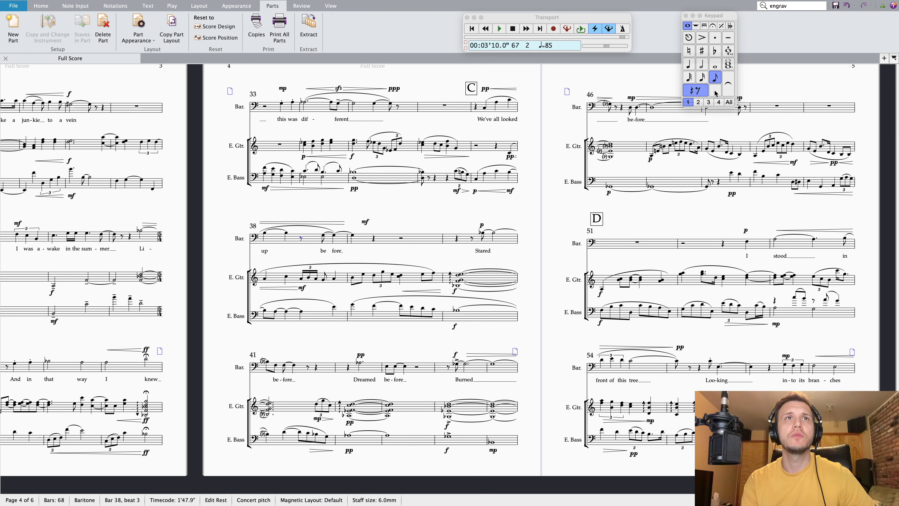
# Make the Baritone B3 on beat 1 of bar 38 a half note tied to an eighth note on beat 3
pyautogui.press('Left')
pyautogui.press('Left')
pyautogui.click(701, 65)
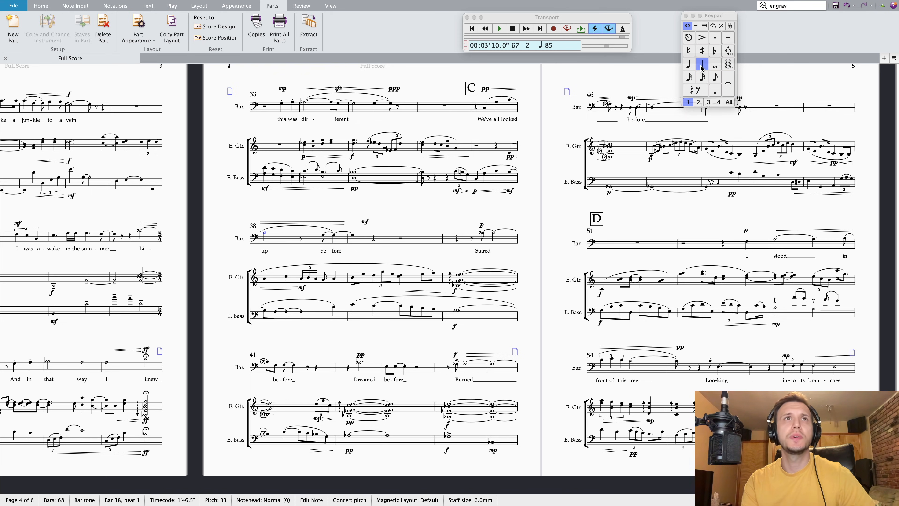
pyautogui.press('Right')
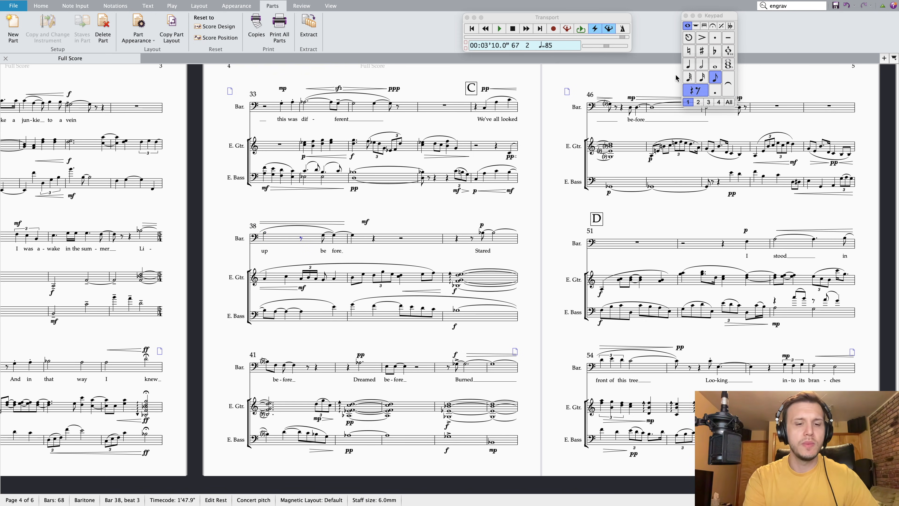
pyautogui.press('Left')
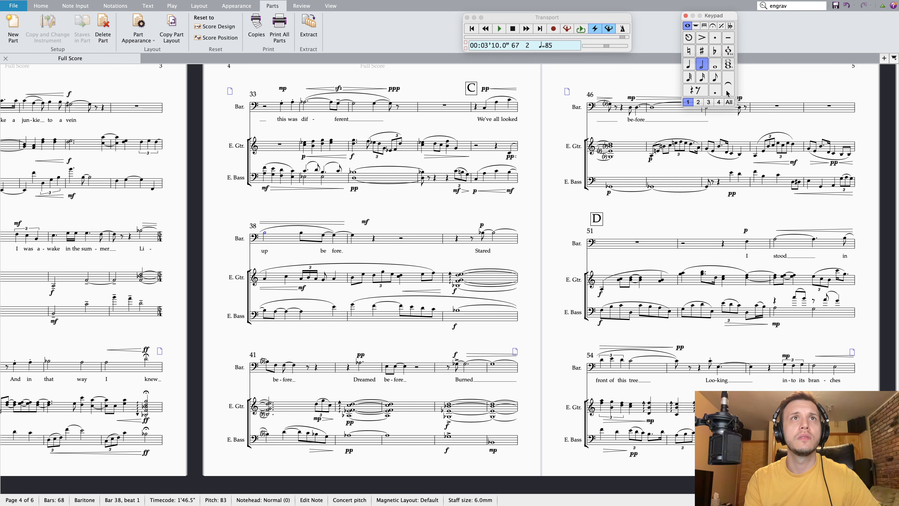
pyautogui.press('Escape')
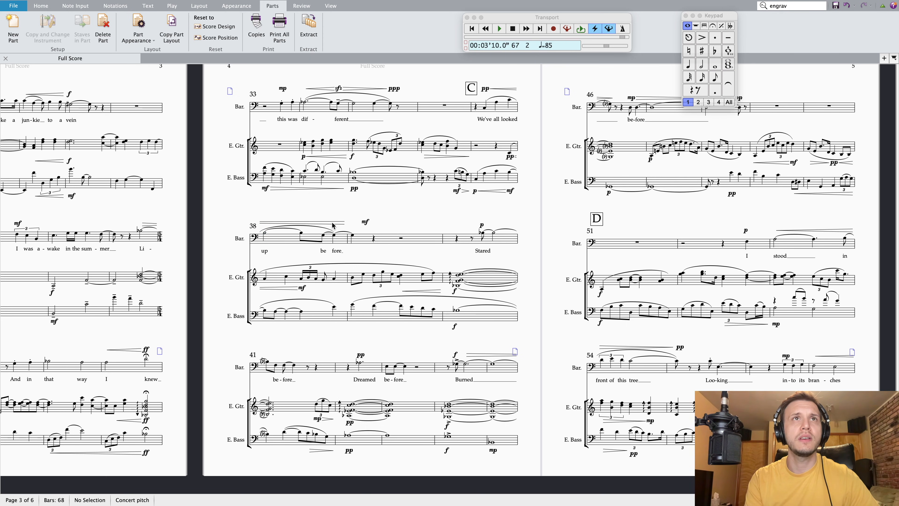
# Line up the Baritone mf in bar 39 vertically with the hairpin above bar 38
pyautogui.click(332, 223)
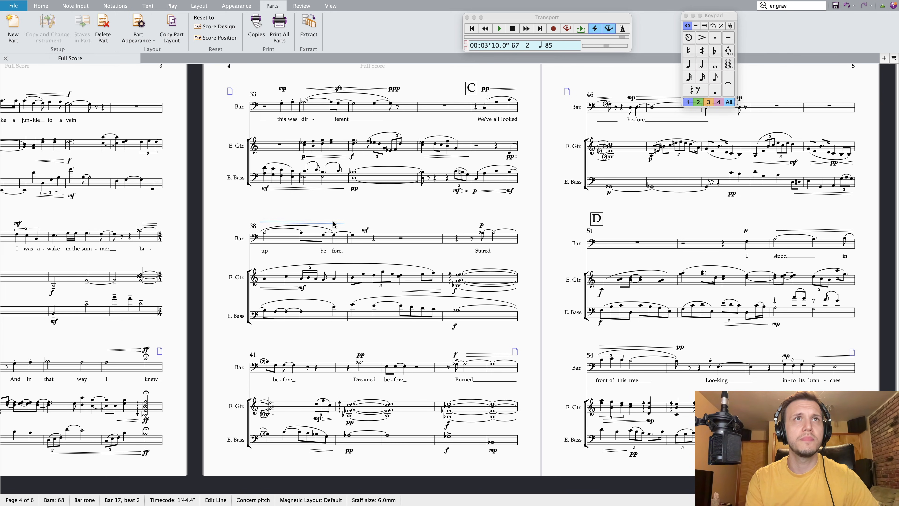
pyautogui.doubleClick(365, 230)
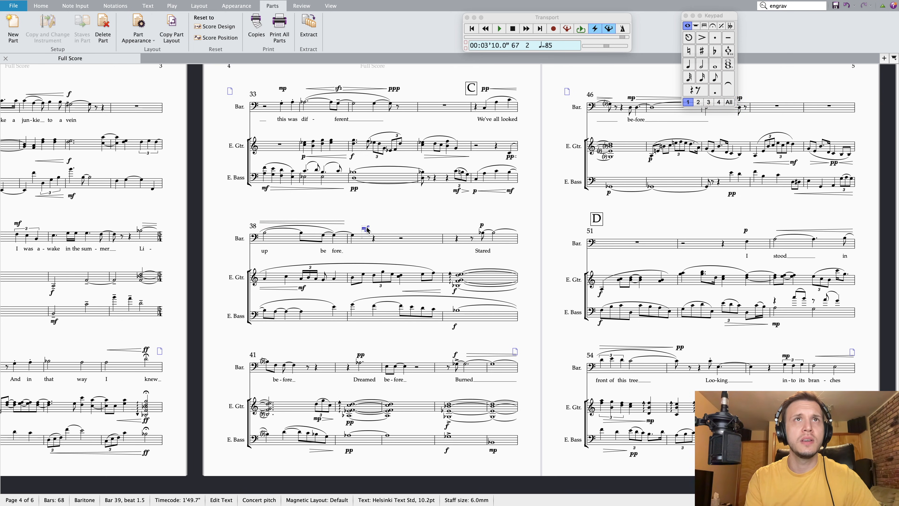
pyautogui.moveTo(366, 229); pyautogui.dragTo(366, 224)
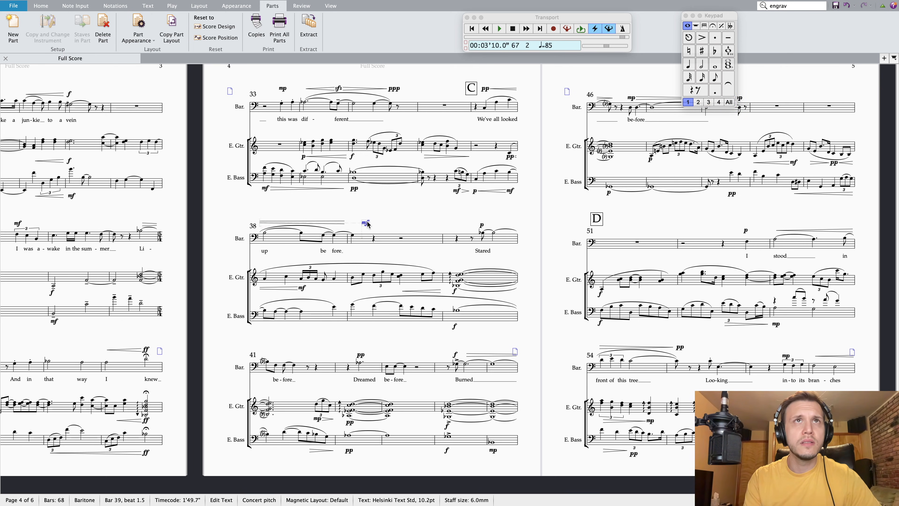
# Fine-tune the vertical position of the Baritone p above "Stared" in bar 40
pyautogui.click(482, 224)
pyautogui.moveTo(482, 220); pyautogui.dragTo(484, 219)
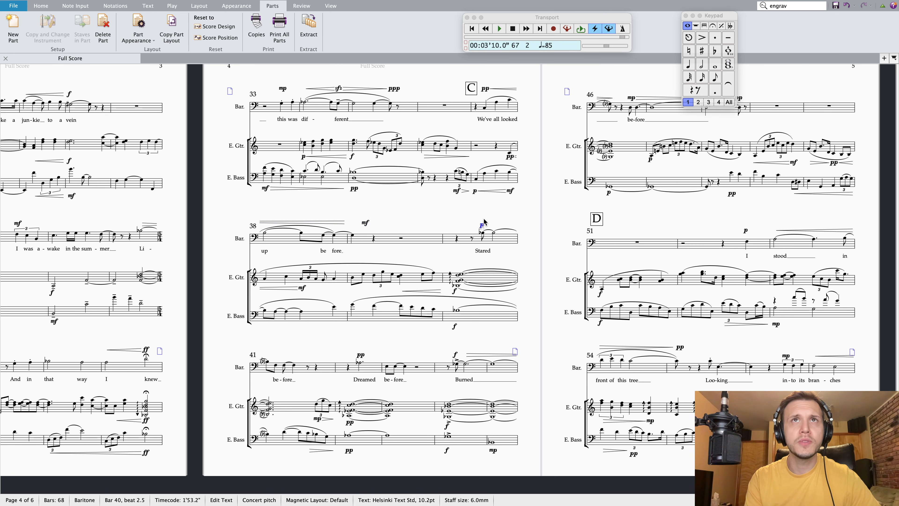
pyautogui.press('Up')
pyautogui.press('Up')
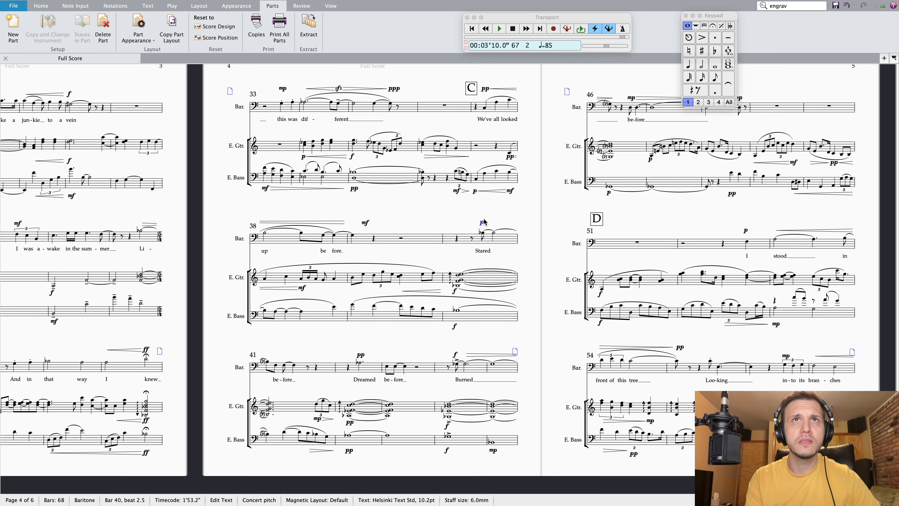
pyautogui.press('Up')
pyautogui.moveTo(484, 221); pyautogui.dragTo(483, 225)
pyautogui.press('Escape')
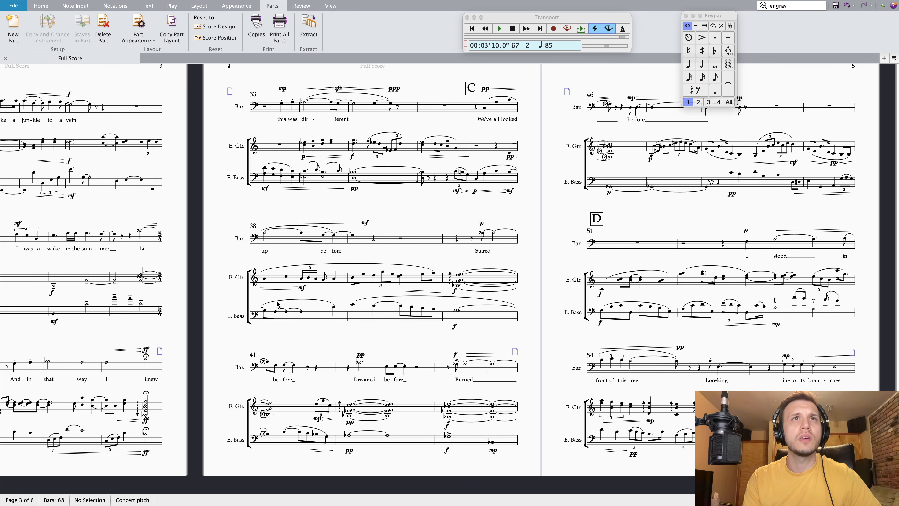
# Play the score back from rehearsal mark C into bar 39 to check the Baritone's "before" phrase
pyautogui.click(472, 110)
pyautogui.press('p')
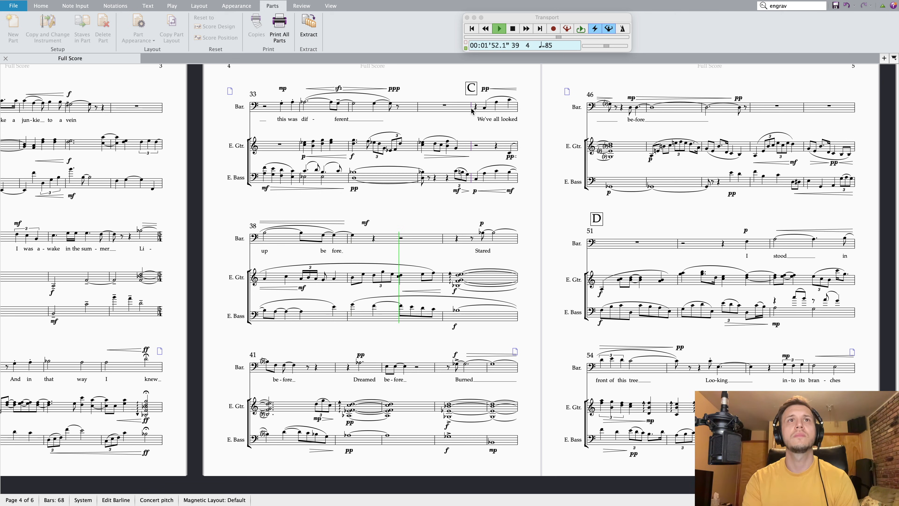
pyautogui.press('space')
# Shift the Baritone mf in bar 39 closer to the end of the hairpin, over beat 1
pyautogui.click(358, 224)
pyautogui.press('Escape')
pyautogui.press('Escape')
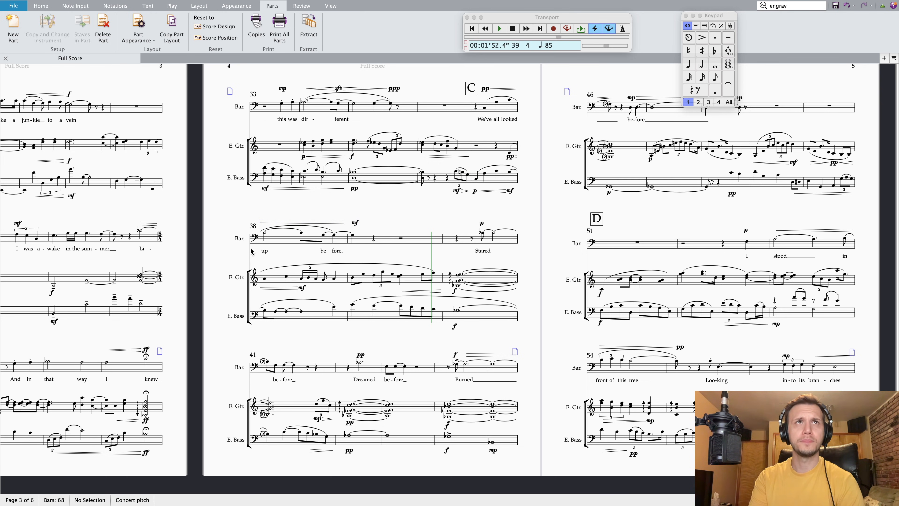
# Play all three staves back from bar 38 into bar 39 to check the length of the Baritone's "fore"
pyautogui.click(279, 243)
pyautogui.hotkey('shift', 'Down')
pyautogui.hotkey('shift', 'Down')
pyautogui.press('p')
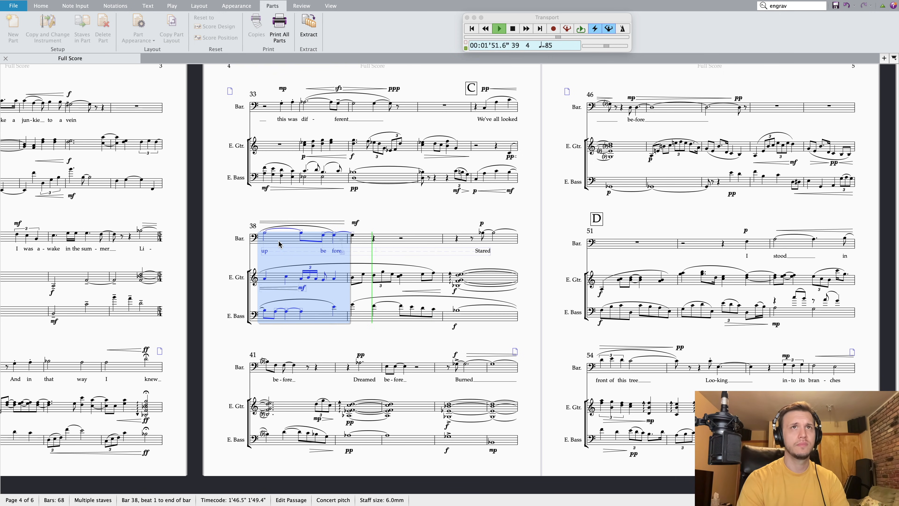
pyautogui.press('Escape')
pyautogui.click(462, 194)
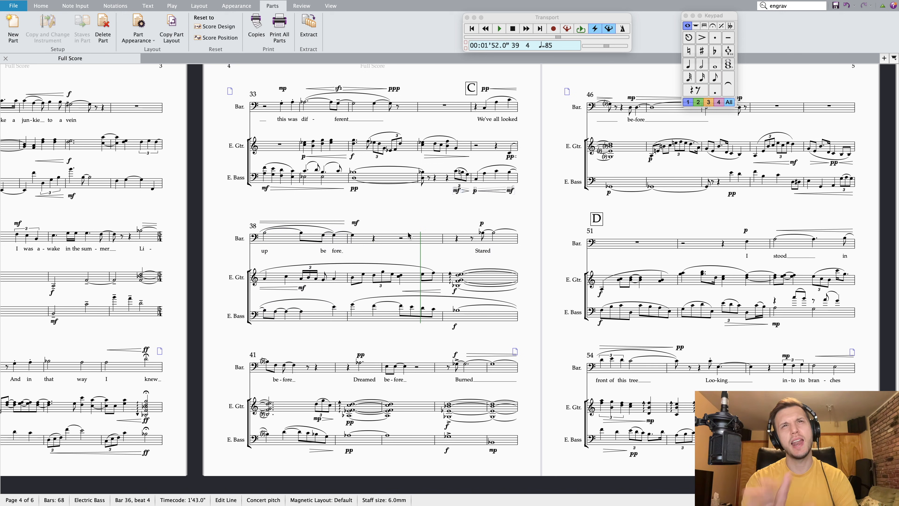
pyautogui.click(424, 221)
# Add a lyric extender line after the Baritone's syllable "fore" leading into bar 39
pyautogui.scroll(1, 425, 222)
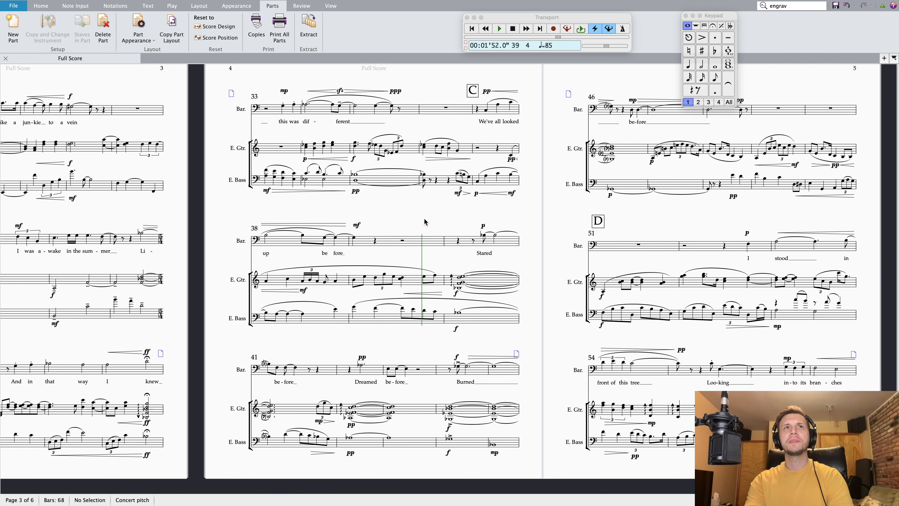
pyautogui.scroll(1, 425, 222)
pyautogui.doubleClick(339, 252)
pyautogui.press('space')
pyautogui.press('space')
pyautogui.click(389, 248)
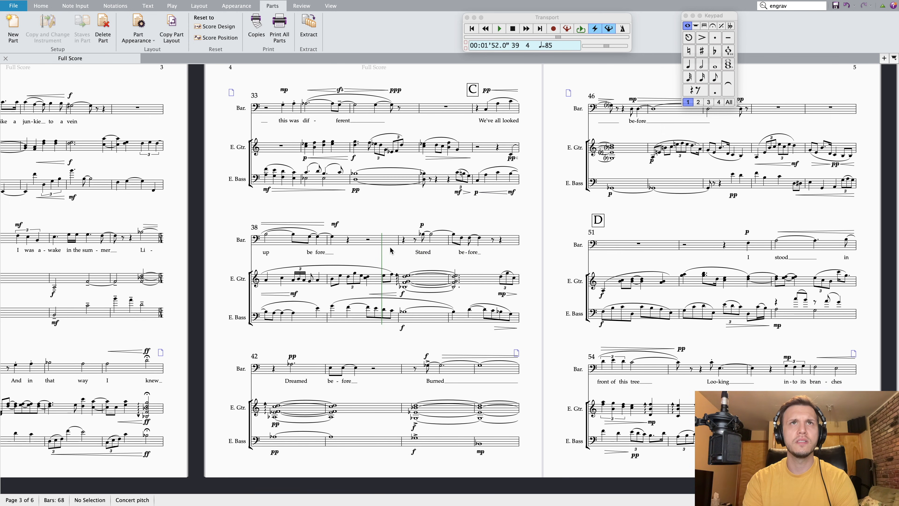
# Shorten the Baritone's tied G3 on beat 1 of bar 39 to an eighth note
pyautogui.click(332, 236)
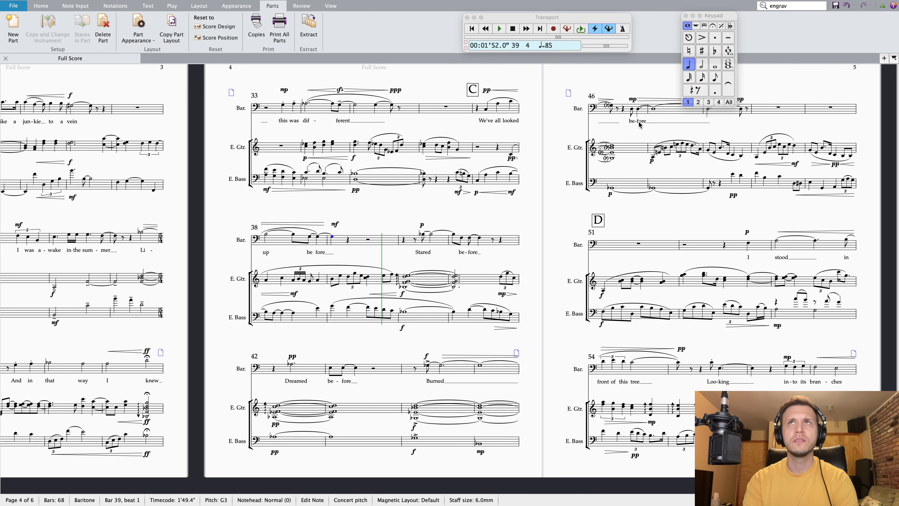
pyautogui.click(714, 76)
pyautogui.press('Escape')
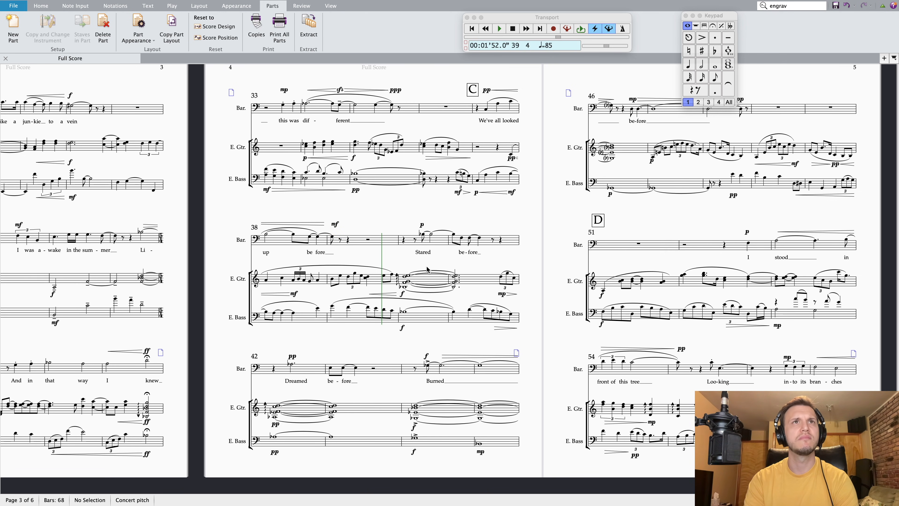
# Return to the opening page of the full score
pyautogui.scroll(1, 427, 270)
pyautogui.hscroll(-20, 428, 269)
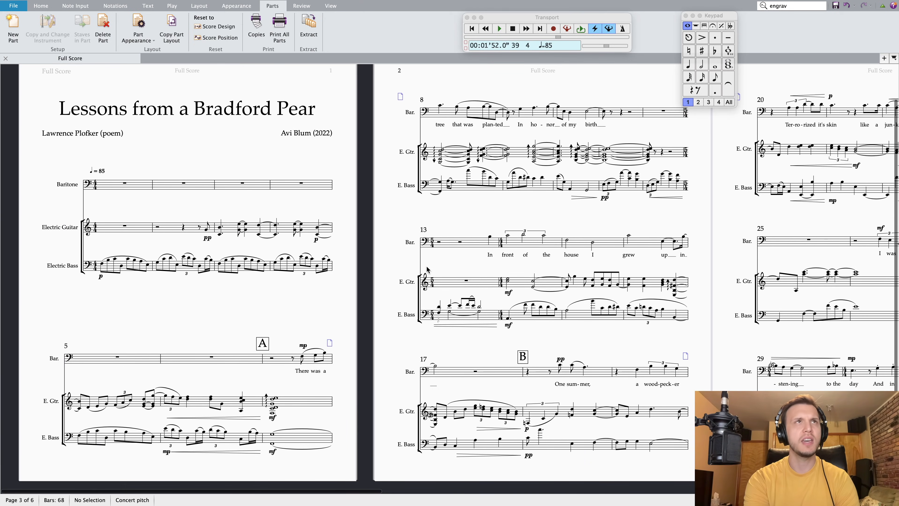